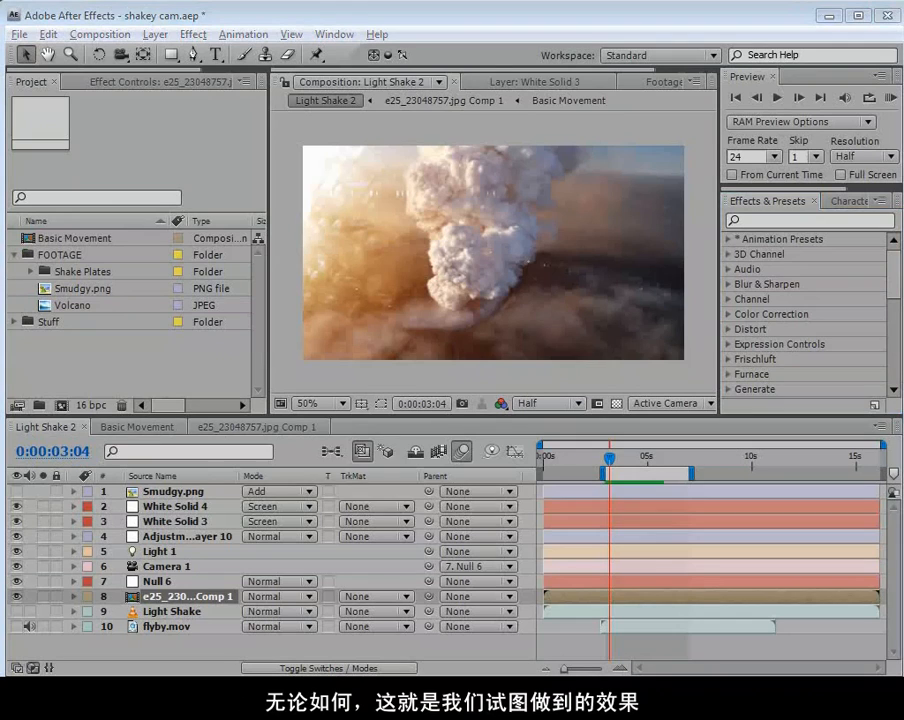
Switch to the finished chopper_w clip, play it at a lower volume and scrub through the smoke shot.
key(alt+Tab)
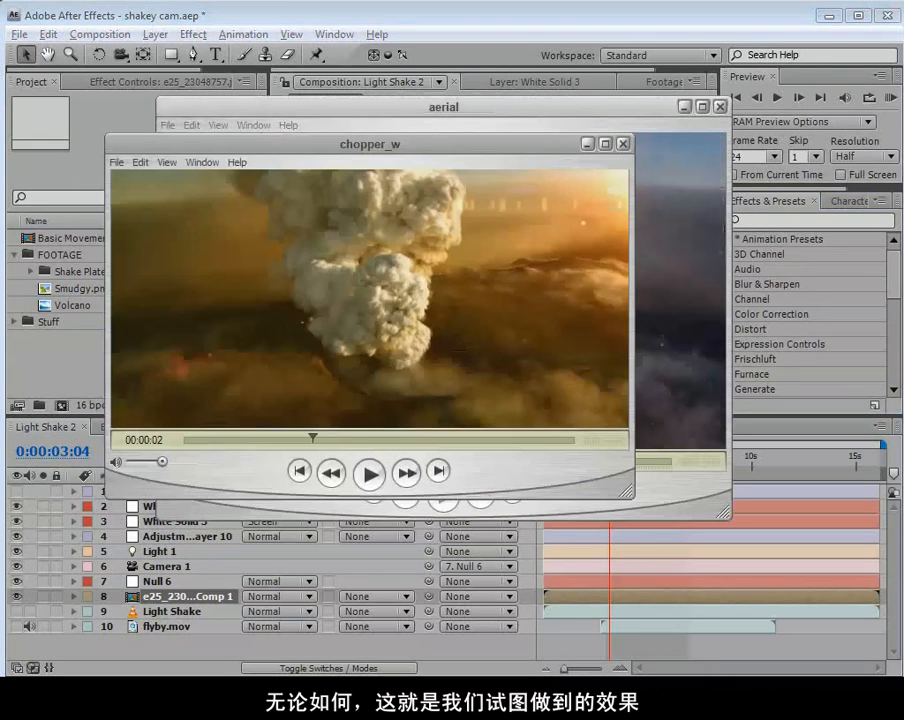
drag(254, 439, 214, 439)
click(366, 472)
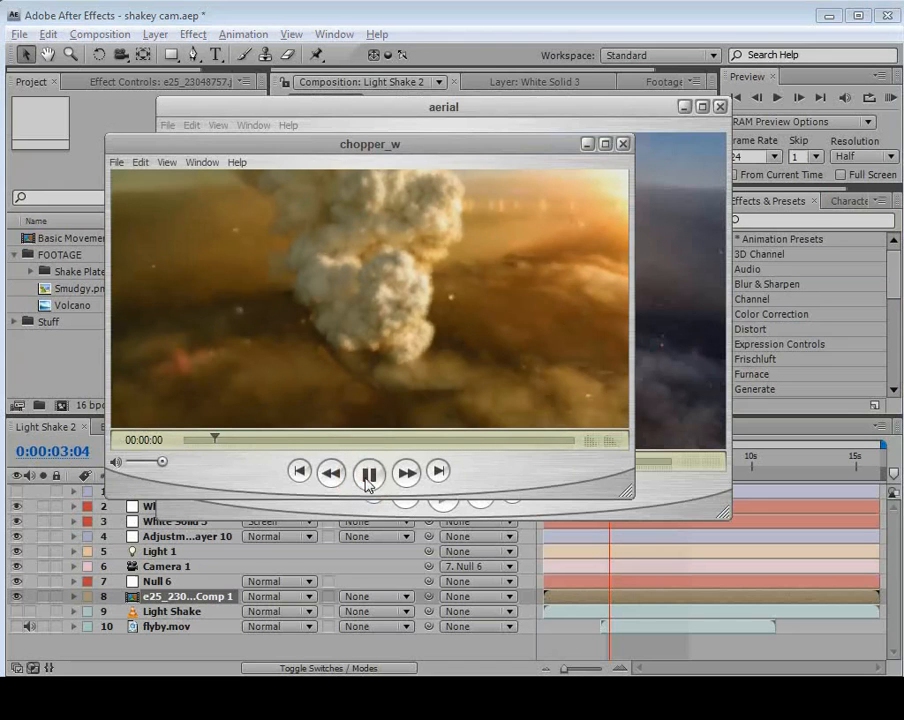
drag(157, 462, 144, 465)
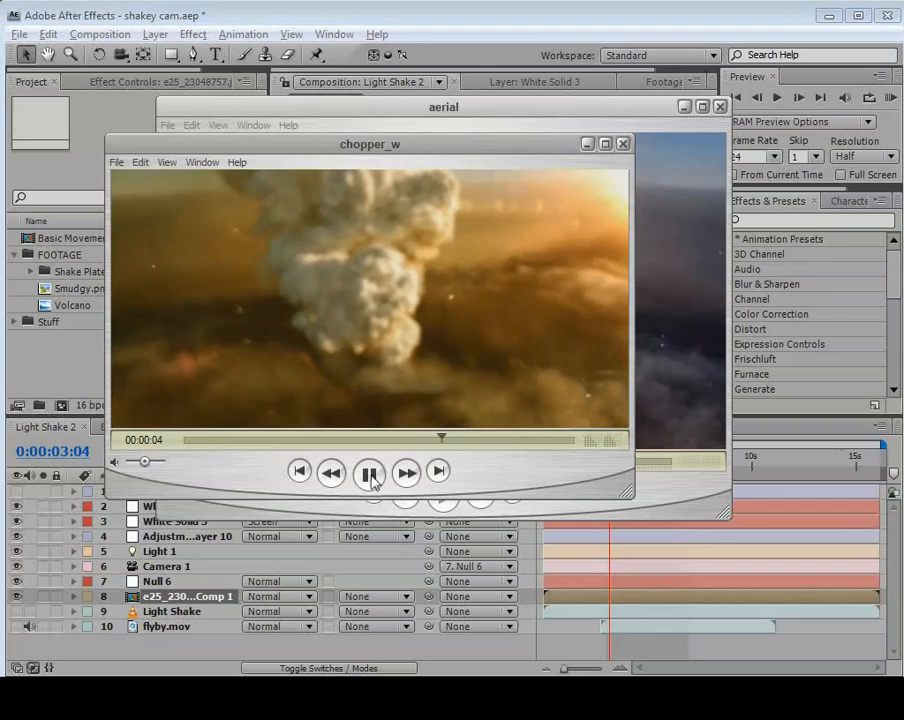
click(370, 476)
drag(378, 440, 251, 440)
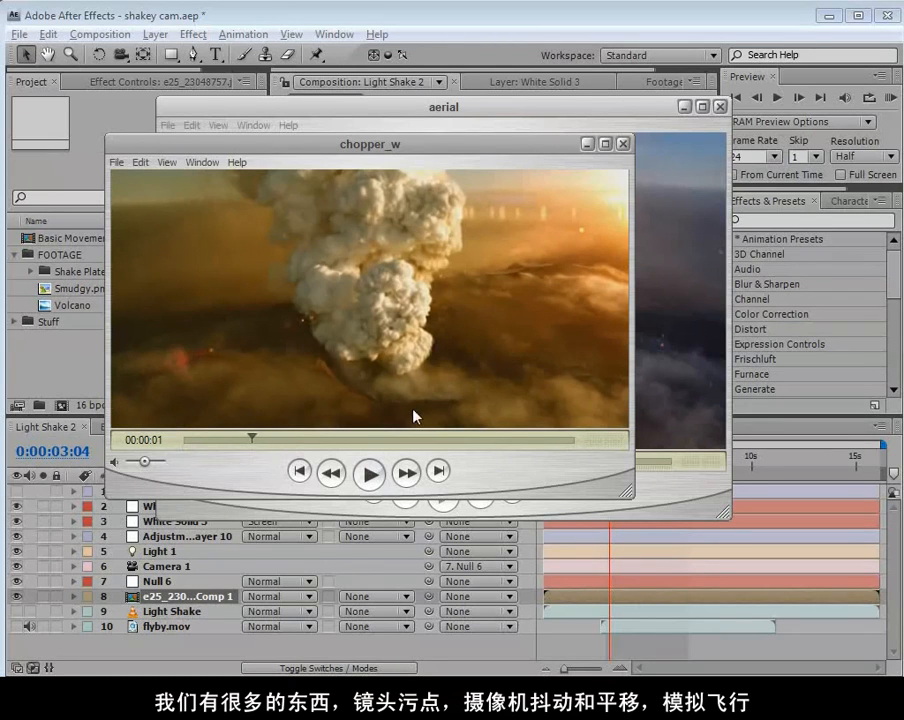
drag(251, 437, 290, 440)
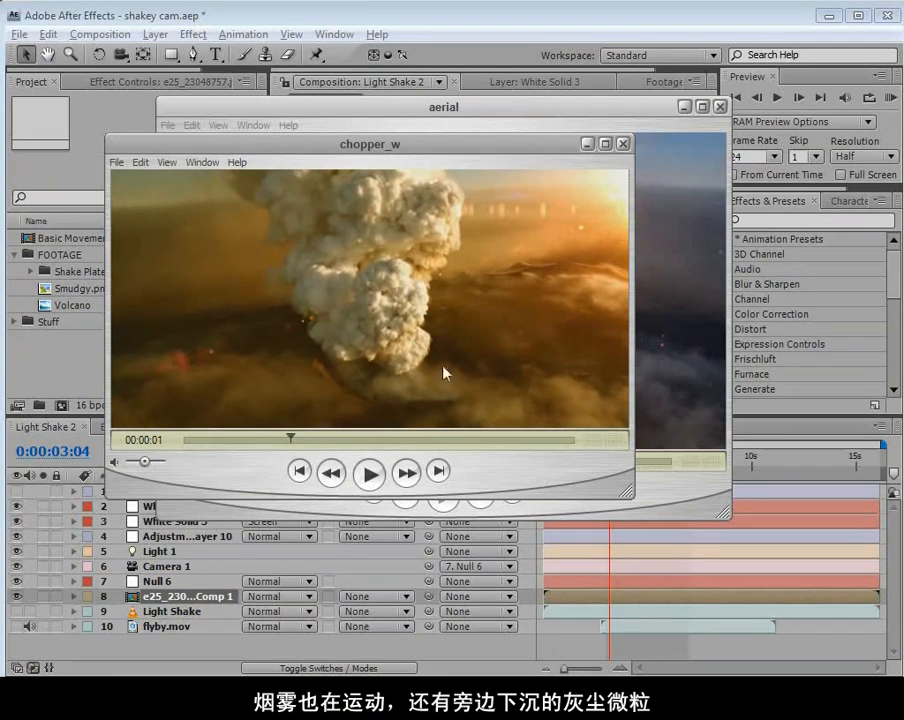
drag(290, 440, 327, 446)
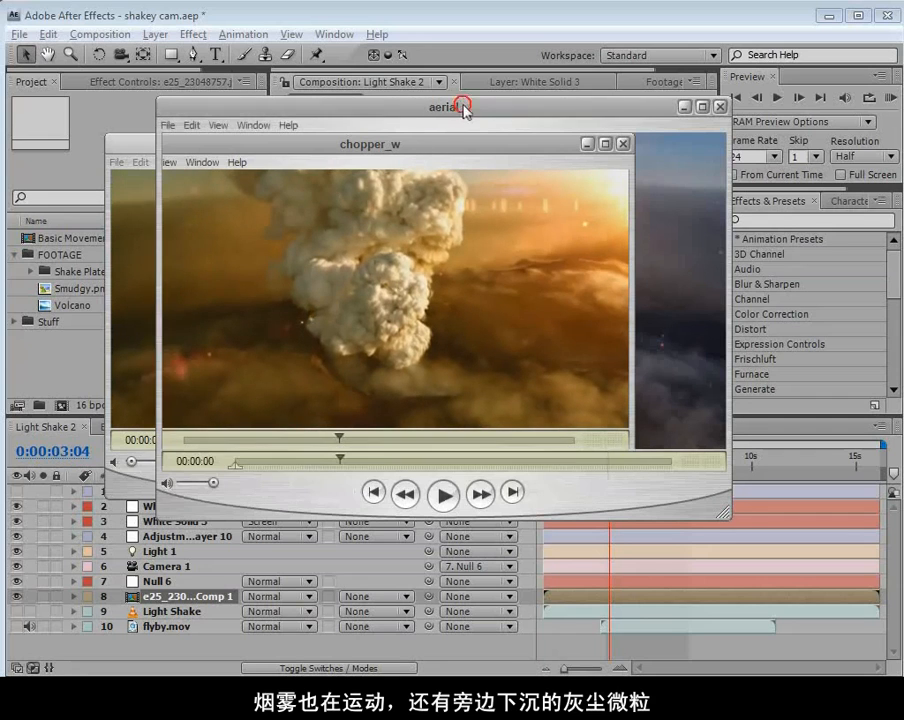
Play the finished aerial clip and scrub back through it to examine the camera movement.
drag(456, 104, 443, 115)
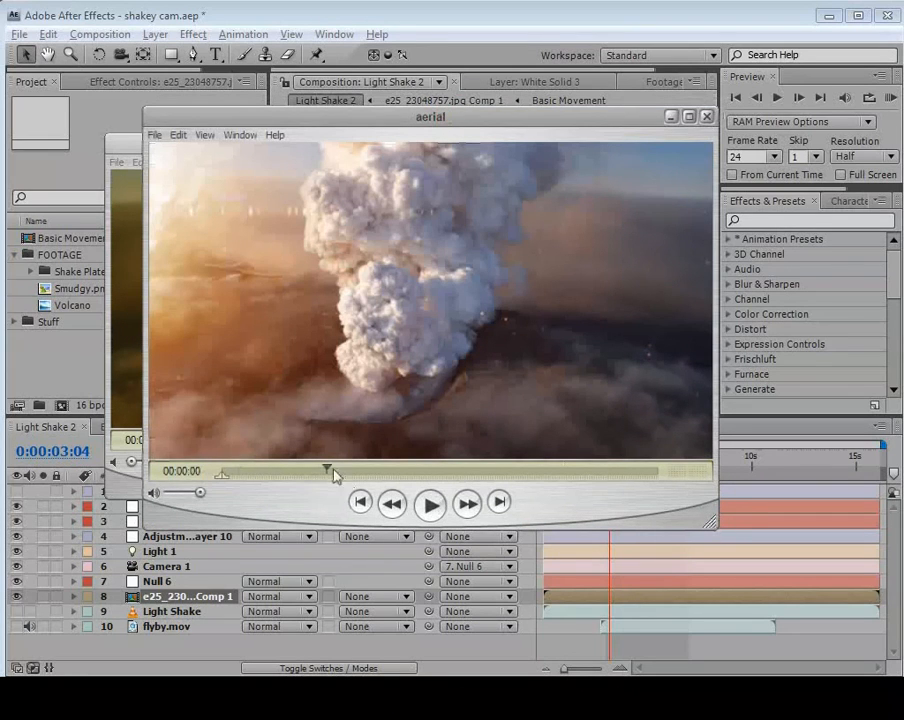
click(430, 506)
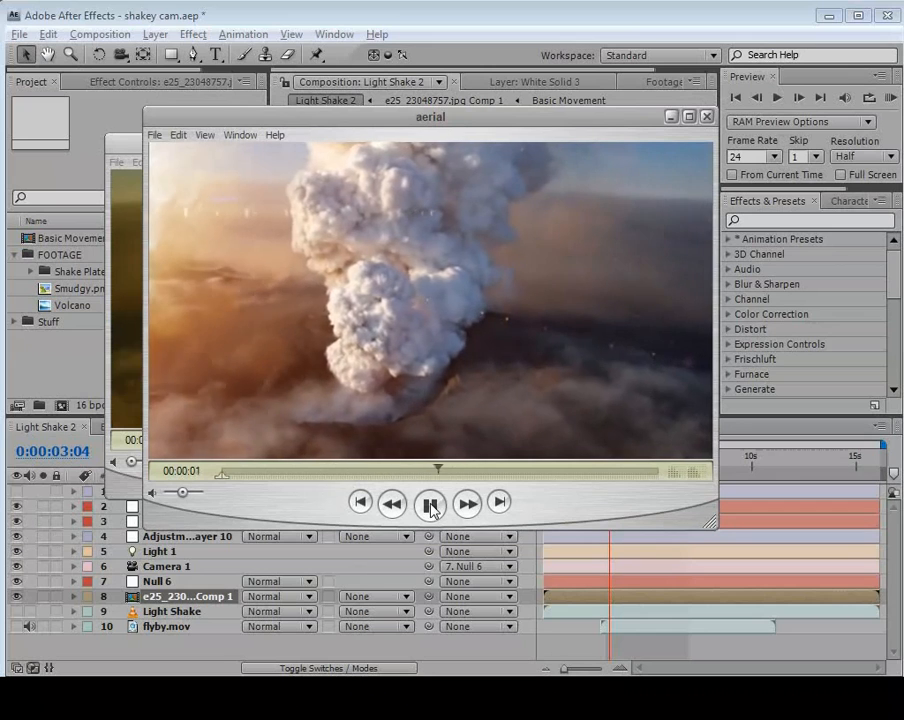
click(430, 506)
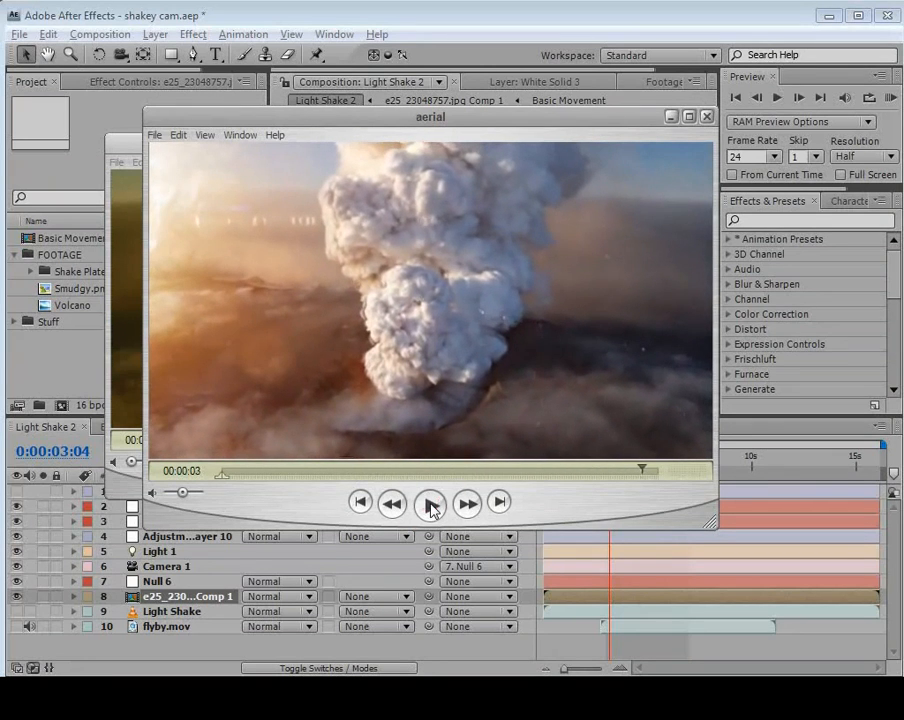
drag(635, 474, 405, 475)
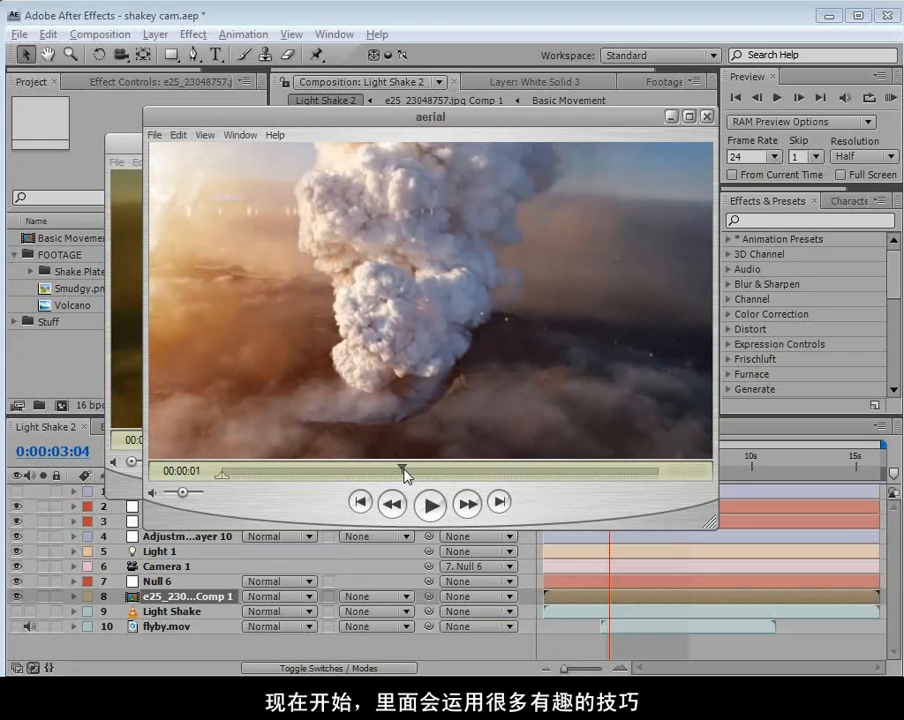
Return to After Effects and create a new composition from the Volcano image.
click(101, 366)
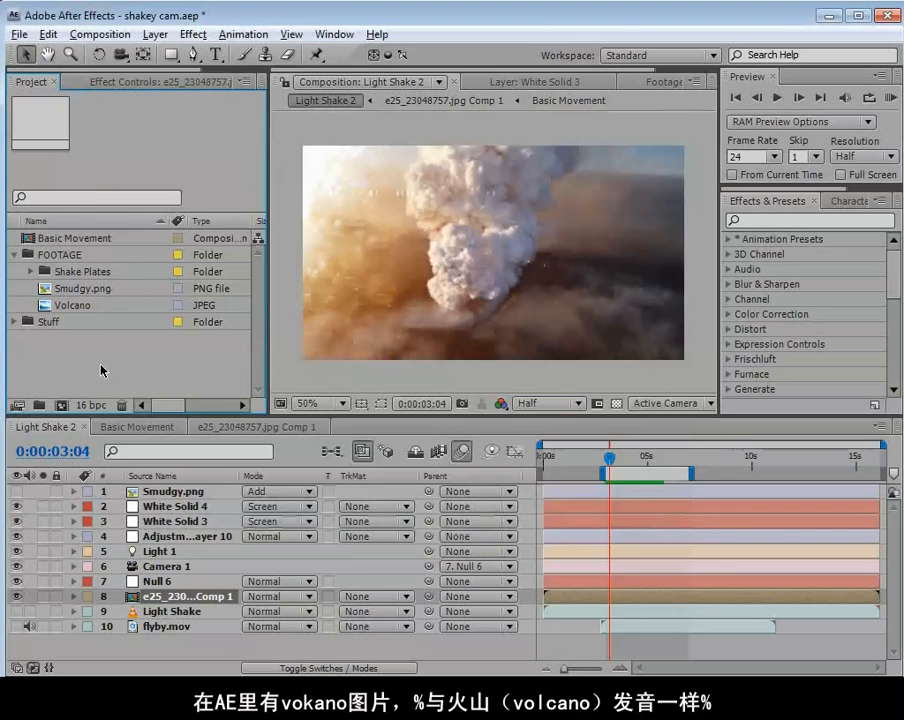
click(48, 305)
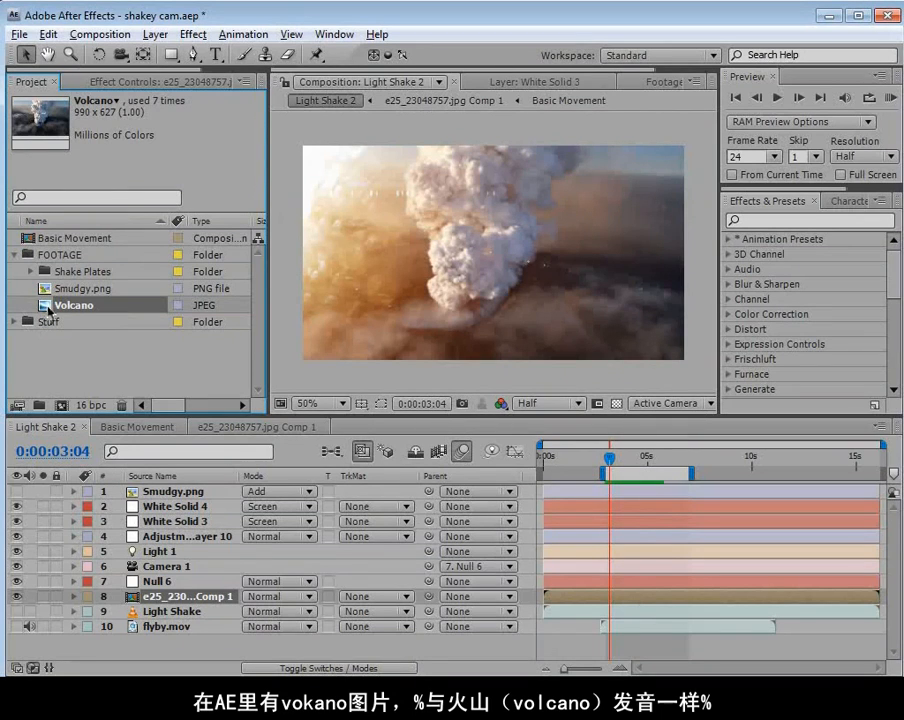
drag(46, 307, 64, 406)
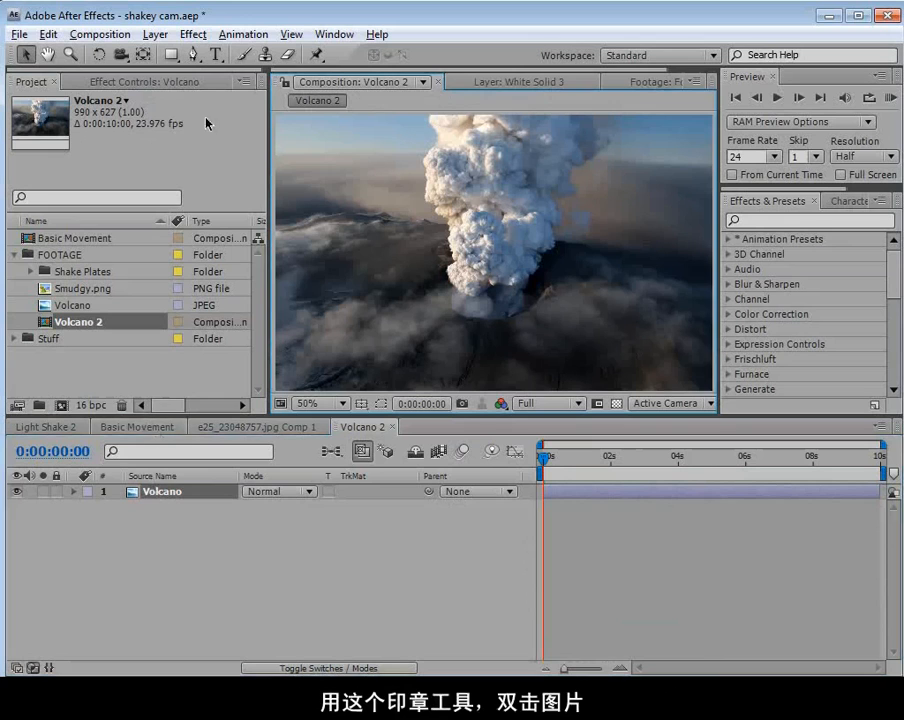
Open the Volcano layer for Clone Stamp painting with brush hardness at 0% and duration set to Constant.
click(266, 56)
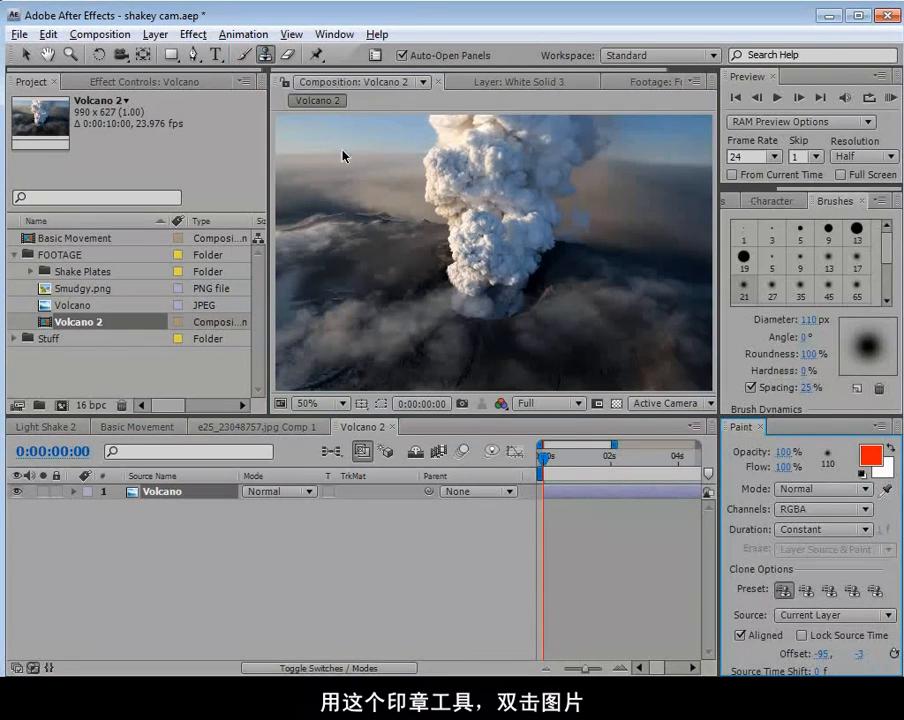
double_click(467, 297)
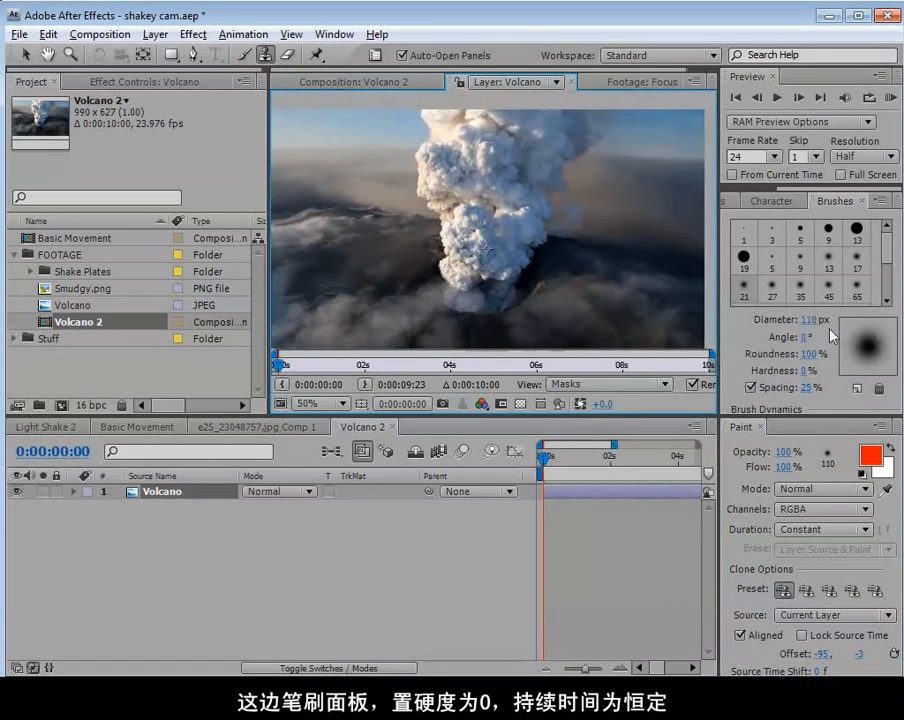
drag(805, 372, 806, 385)
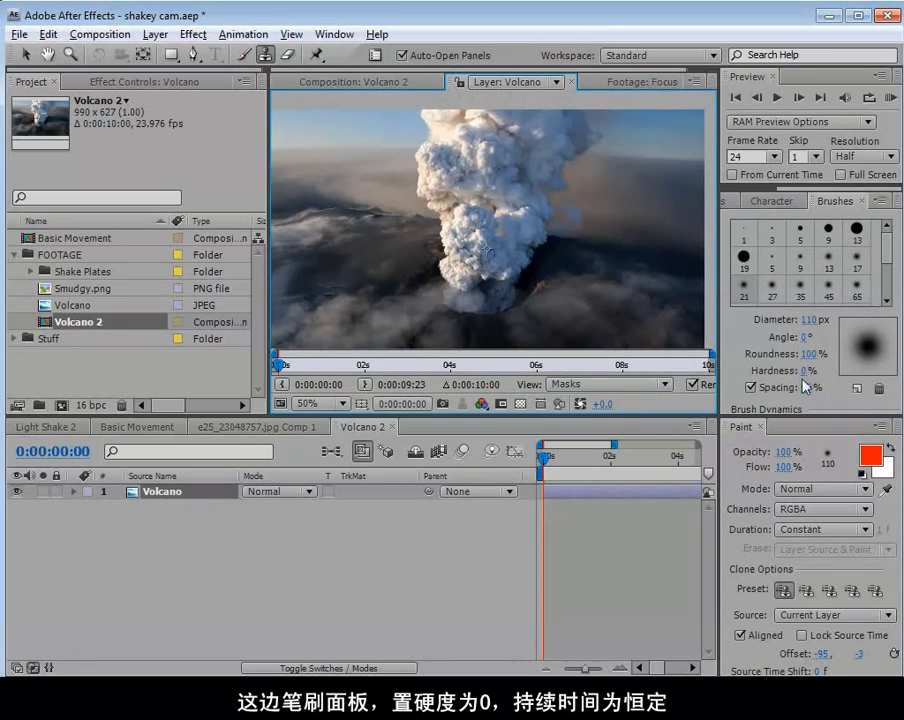
click(815, 529)
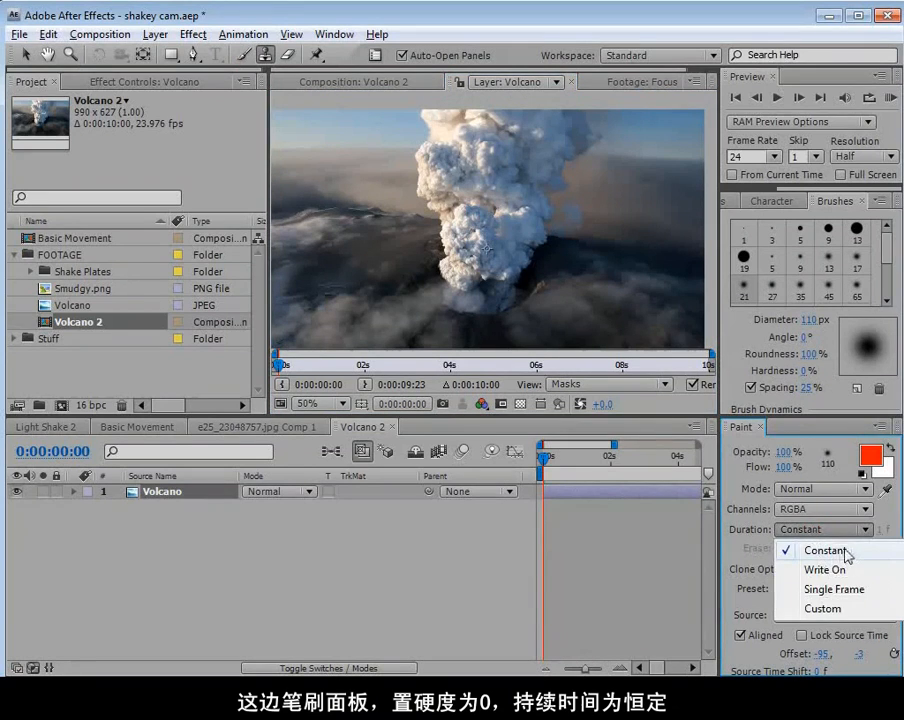
click(818, 552)
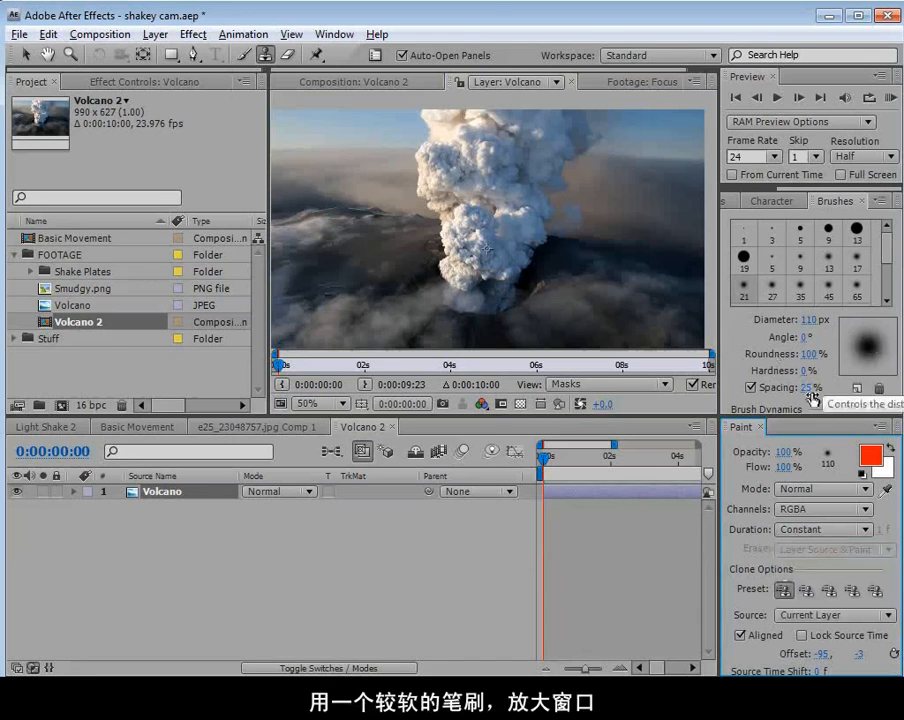
In an enlarged layer view, resize the clone brush and cover the smoke column's left side with sky and haze sampled left of it.
click(355, 82)
click(492, 82)
key(grave)
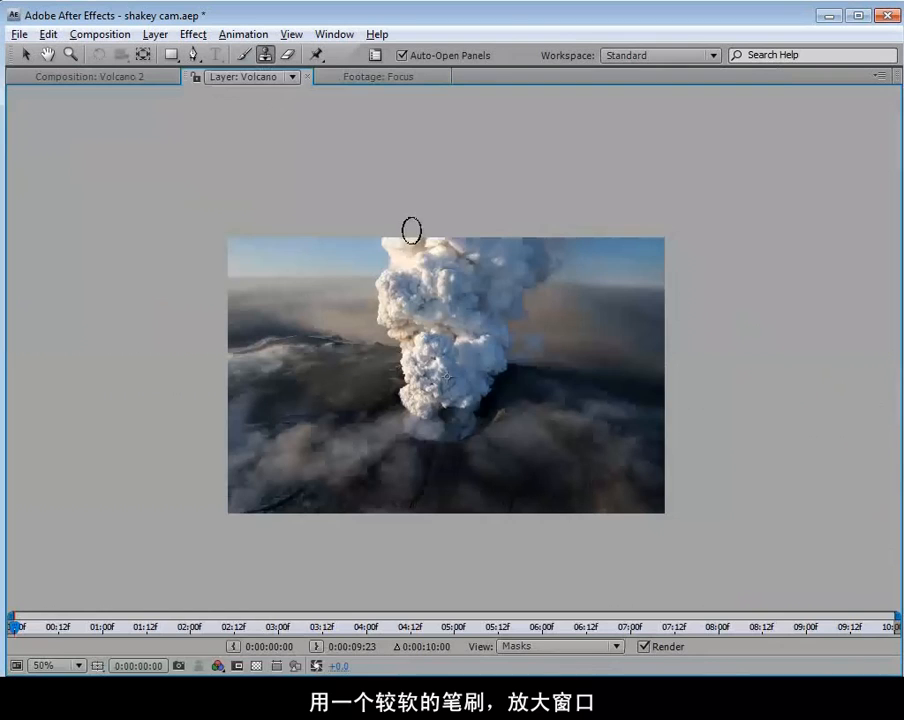
scroll(411, 376, up, 2)
drag(411, 376, 456, 387)
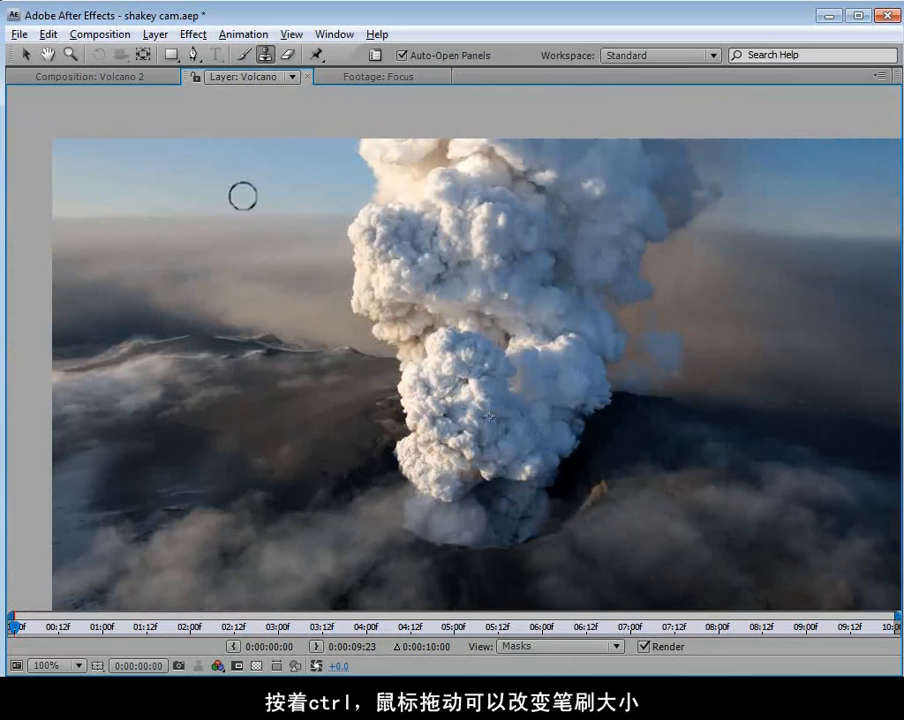
mouse_move(279, 192)
mouse_down()
mouse_move(267, 224)
mouse_move(279, 192)
mouse_move(319, 192)
mouse_move(293, 192)
mouse_up()
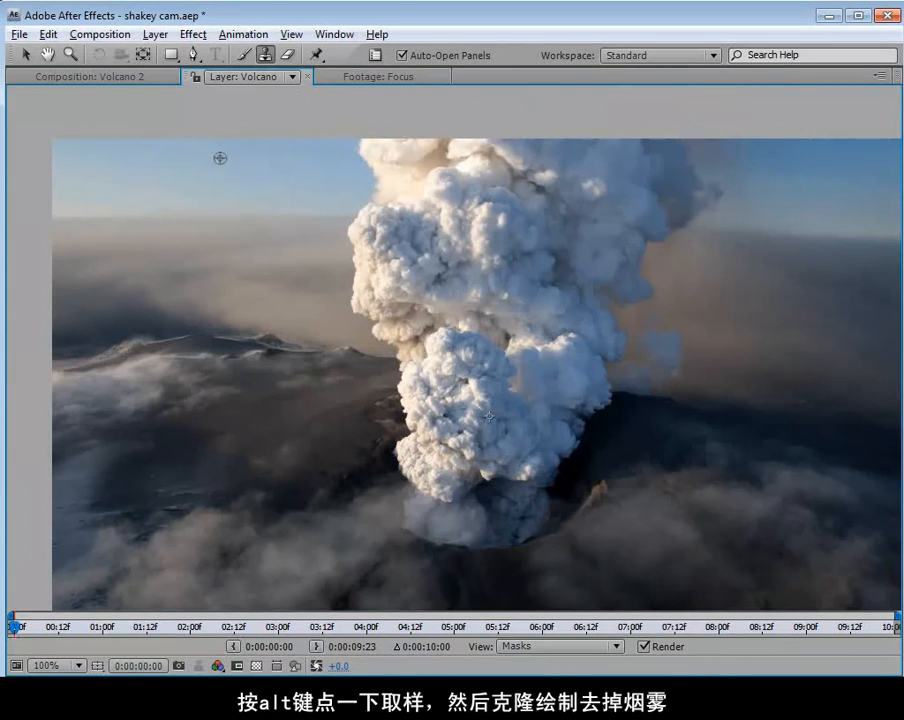
alt+click(222, 160)
mouse_move(323, 119)
mouse_down()
mouse_move(347, 196)
mouse_move(326, 238)
mouse_move(359, 283)
mouse_move(348, 318)
mouse_move(340, 221)
mouse_move(346, 310)
mouse_move(362, 312)
mouse_move(389, 248)
mouse_move(395, 145)
mouse_move(392, 268)
mouse_move(398, 168)
mouse_move(414, 121)
mouse_move(427, 267)
mouse_move(399, 343)
mouse_move(371, 340)
mouse_move(382, 351)
mouse_move(422, 290)
mouse_move(376, 404)
mouse_up()
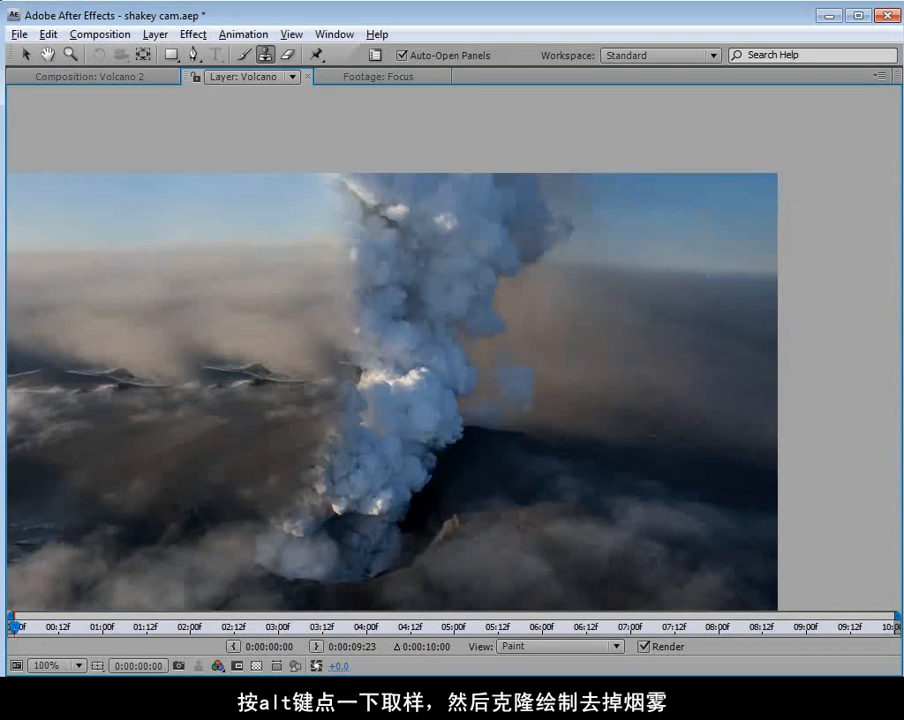
Clone sky and haze from right of the plume over the remaining smoke, and return to the Volcano 2 composition view.
alt+click(668, 236)
mouse_move(555, 230)
mouse_down()
mouse_move(508, 228)
mouse_move(482, 181)
mouse_move(442, 160)
mouse_move(479, 212)
mouse_move(532, 158)
mouse_move(454, 163)
mouse_move(433, 178)
mouse_move(438, 241)
mouse_move(451, 310)
mouse_up()
mouse_move(515, 371)
mouse_down()
mouse_move(480, 339)
mouse_move(458, 361)
mouse_move(384, 330)
mouse_move(365, 339)
mouse_move(379, 337)
mouse_move(363, 291)
mouse_move(384, 232)
mouse_up()
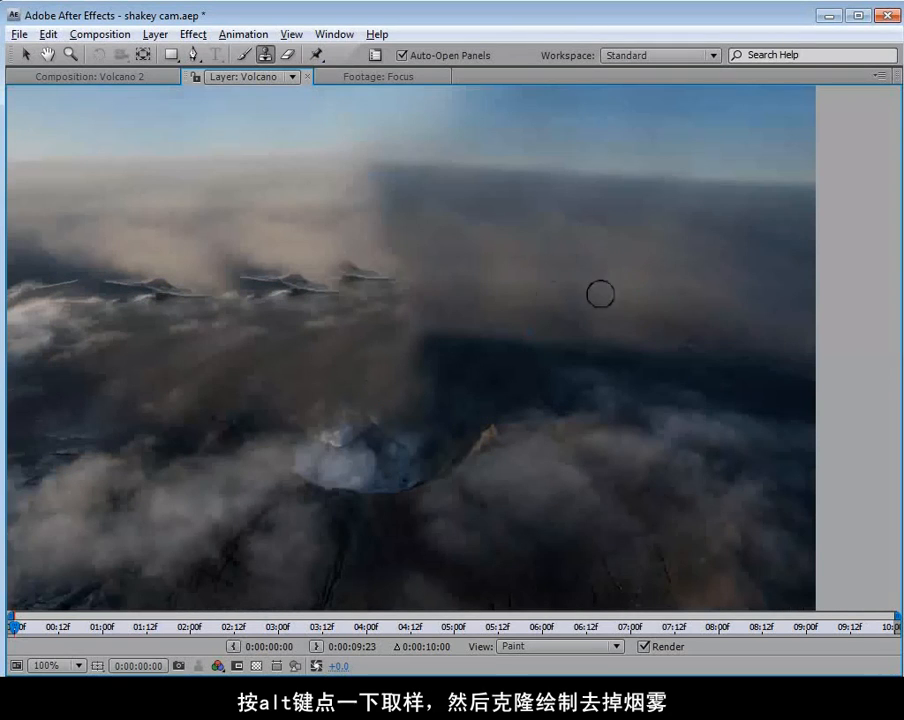
key(h)
scroll(411, 331, down, 1)
drag(483, 393, 492, 383)
key(ctrl+b)
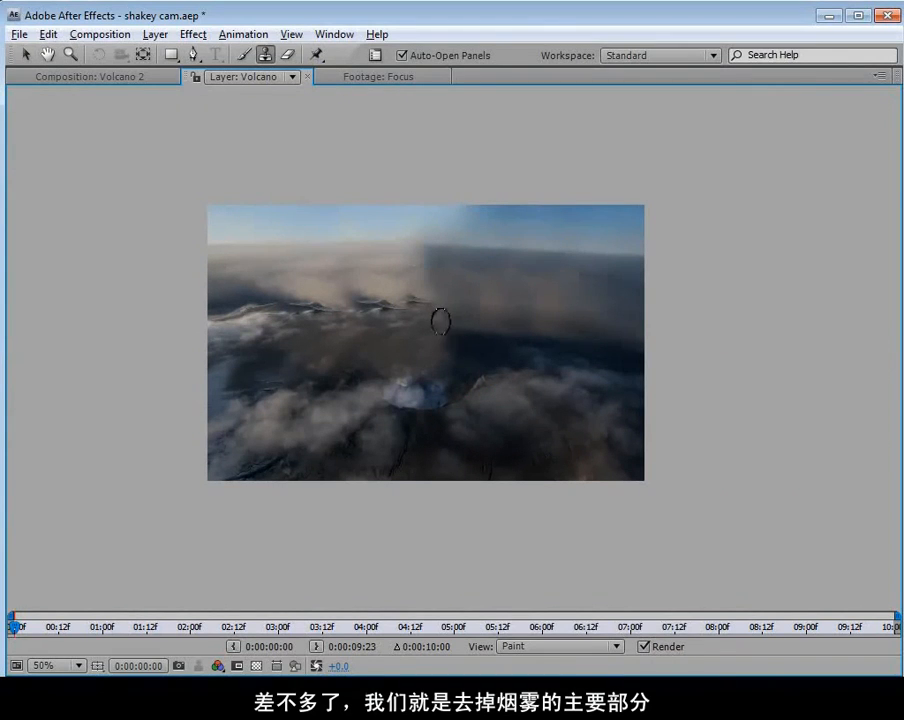
key(v)
key(grave)
click(361, 87)
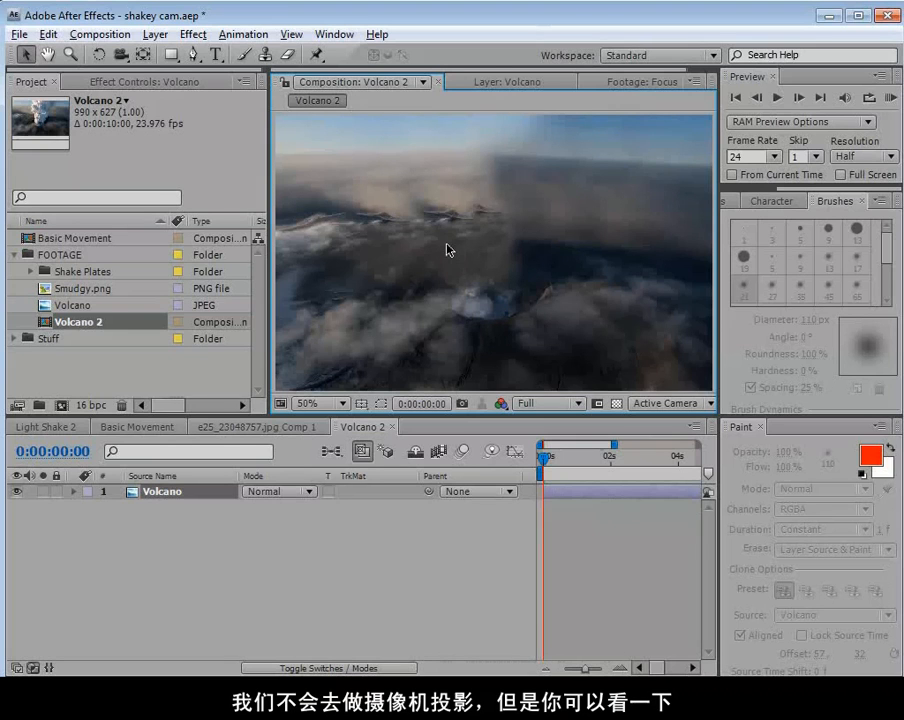
Switch to the browser and look through the Video Copilot blog post on camera projection.
key(alt+Tab)
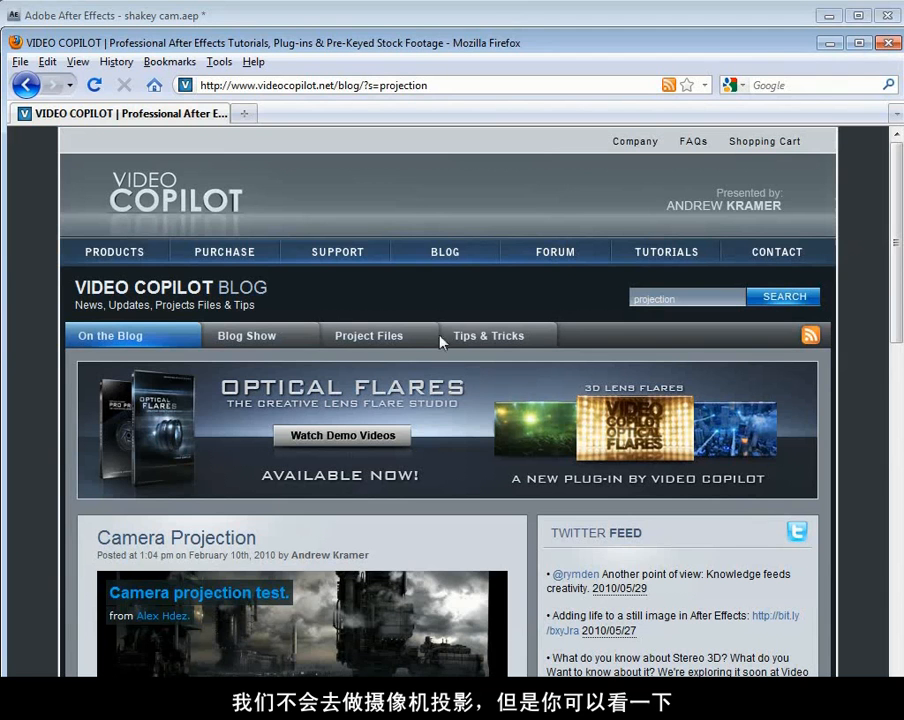
drag(898, 262, 890, 395)
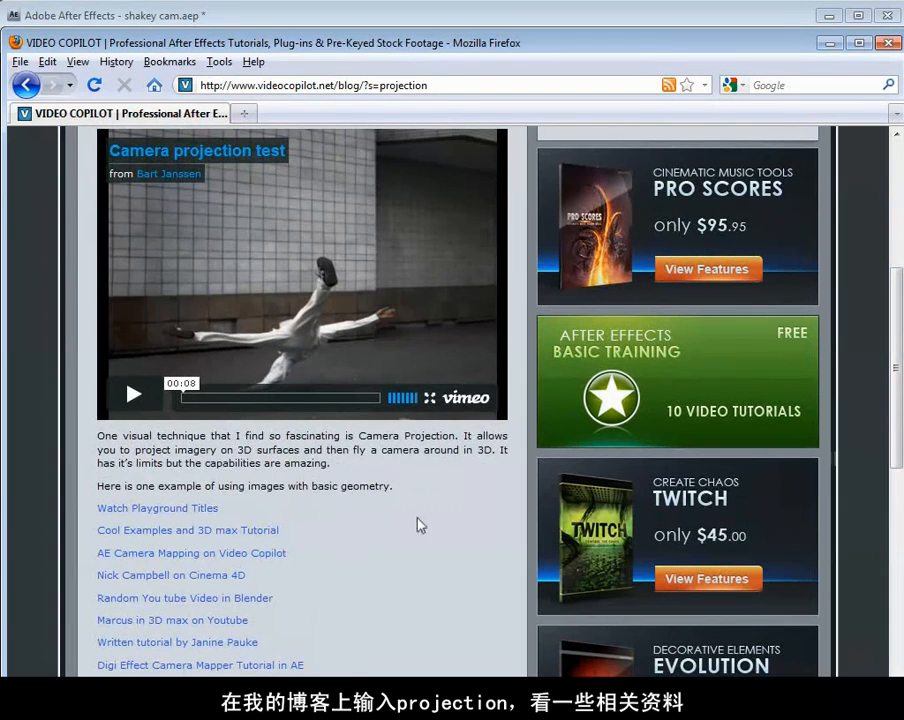
scroll(410, 522, up, 15)
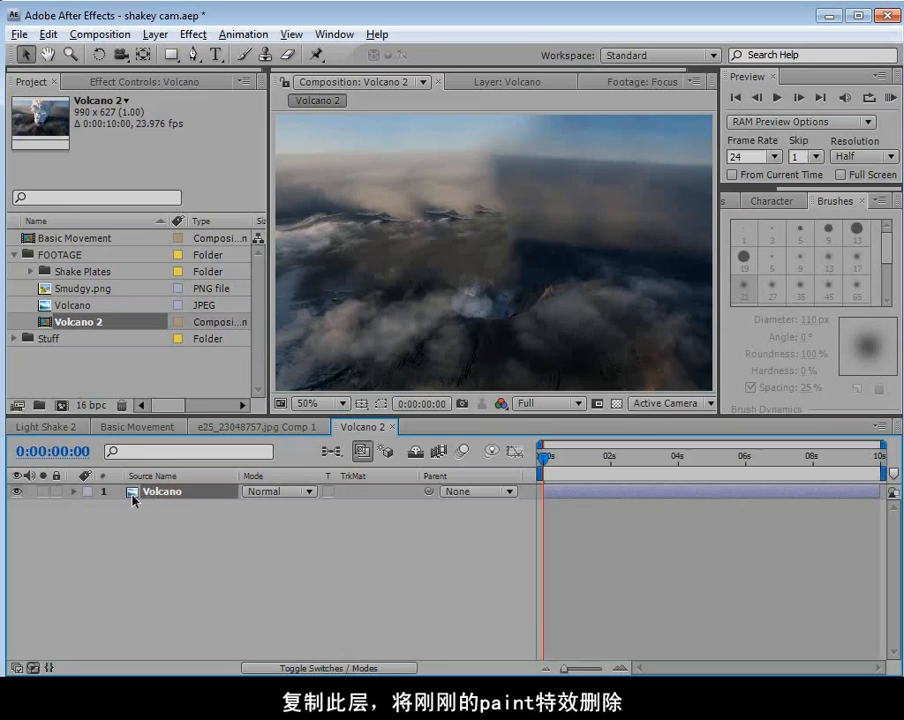
Duplicate the Volcano layer and delete the Paint effect from the upper copy.
click(48, 34)
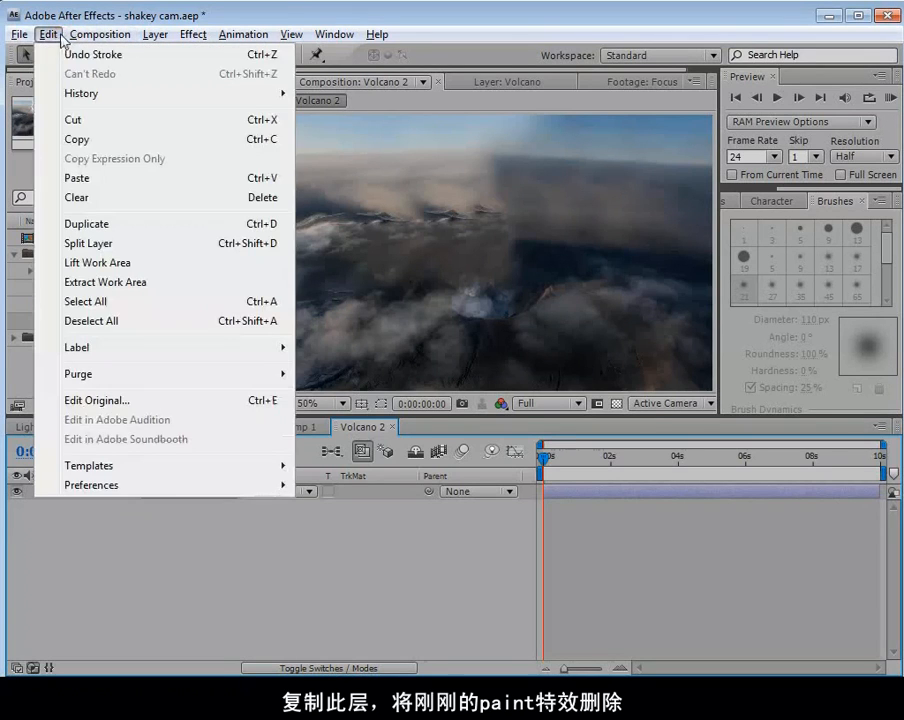
click(165, 228)
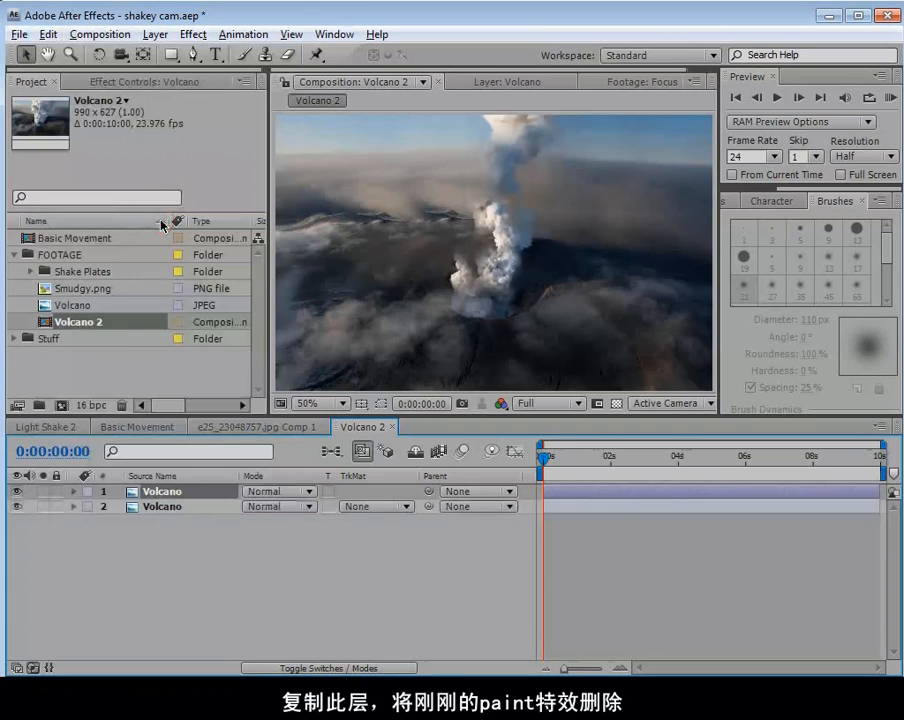
click(145, 82)
click(52, 116)
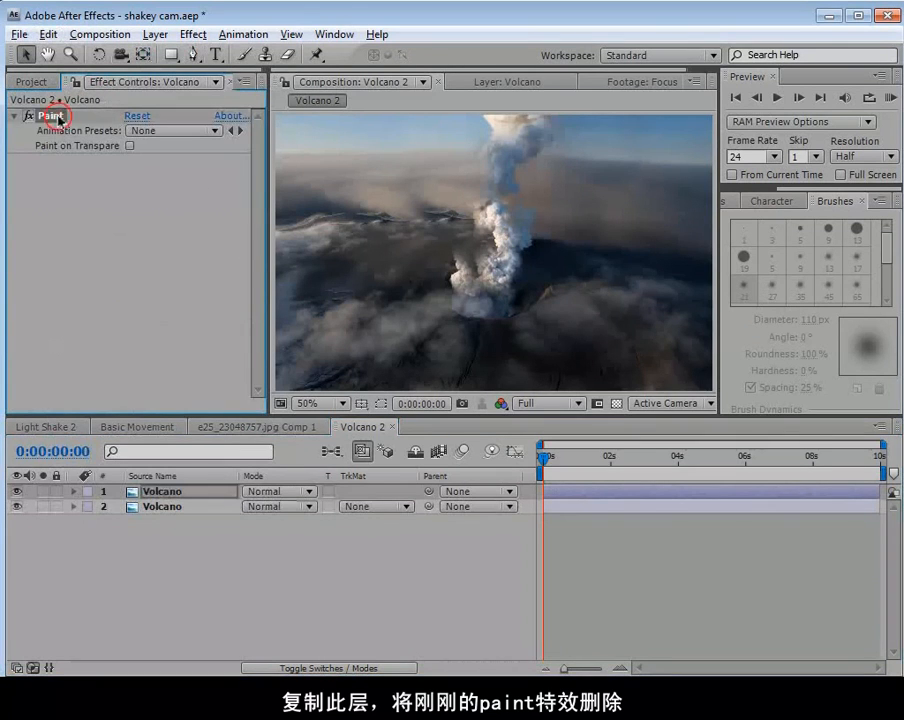
key(Delete)
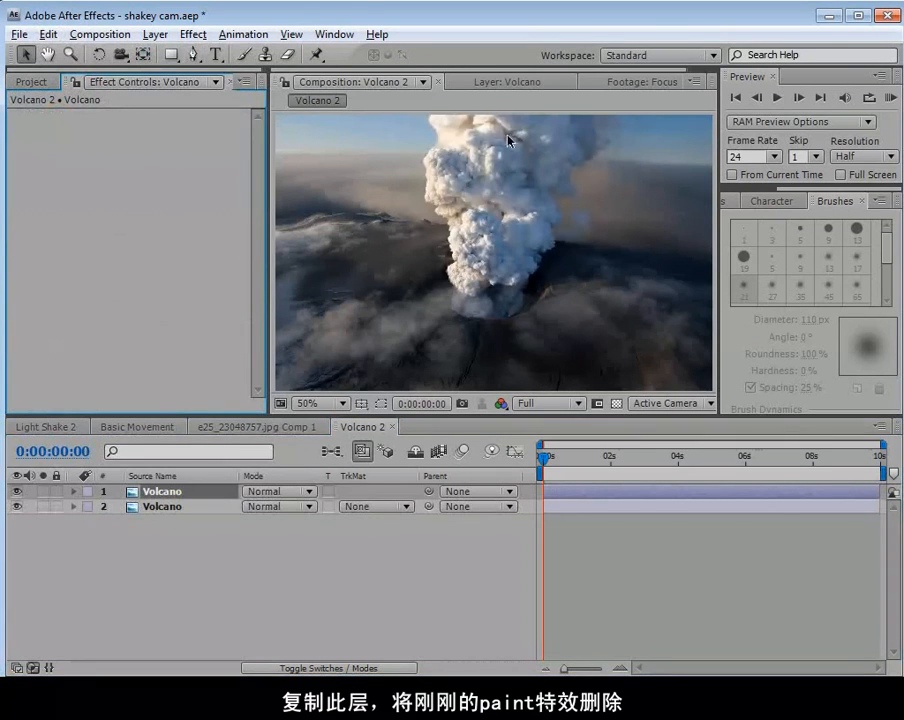
On the upper Volcano layer, start a Pen tool mask at the image's top edge and trace down the smoke column's left edge.
click(195, 59)
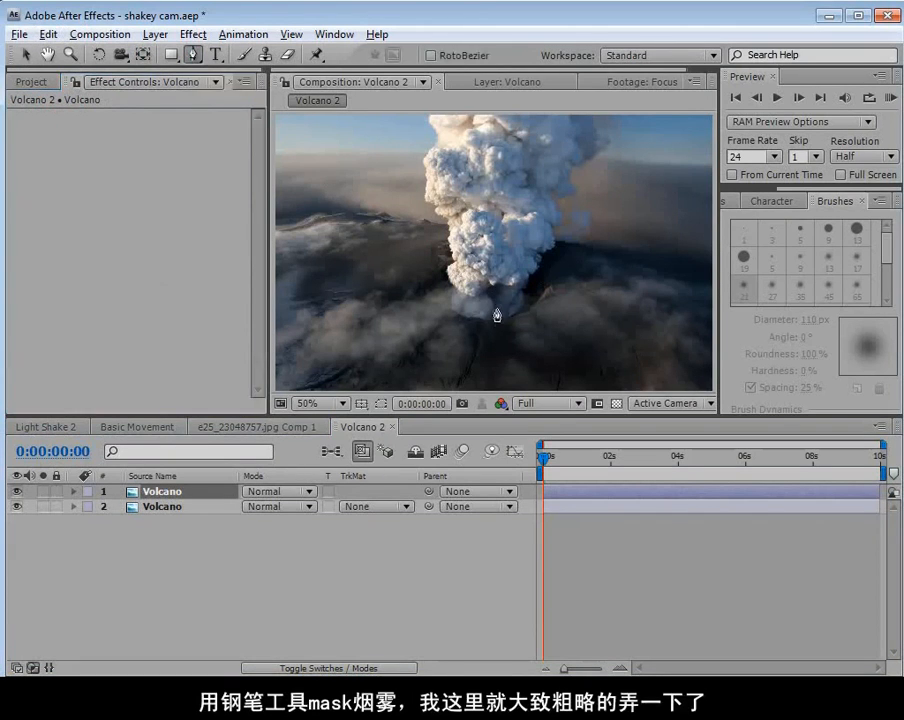
key(grave)
scroll(448, 362, up, 2)
key(space)
drag(349, 128, 361, 180)
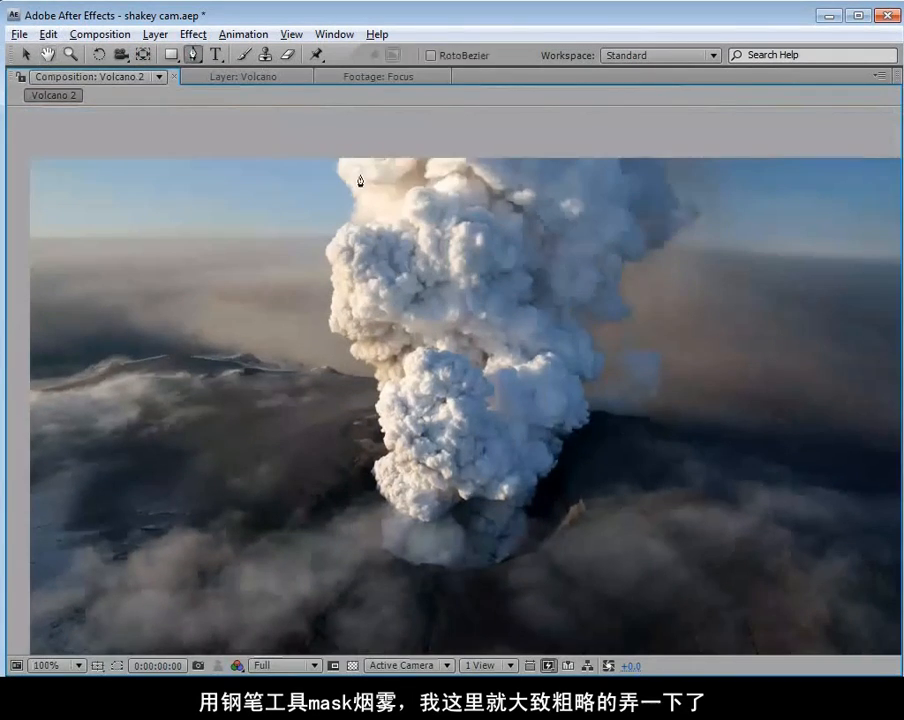
click(342, 150)
click(334, 166)
click(321, 262)
click(327, 289)
click(335, 338)
click(346, 345)
drag(353, 361, 358, 365)
click(368, 371)
click(377, 397)
drag(376, 426, 377, 432)
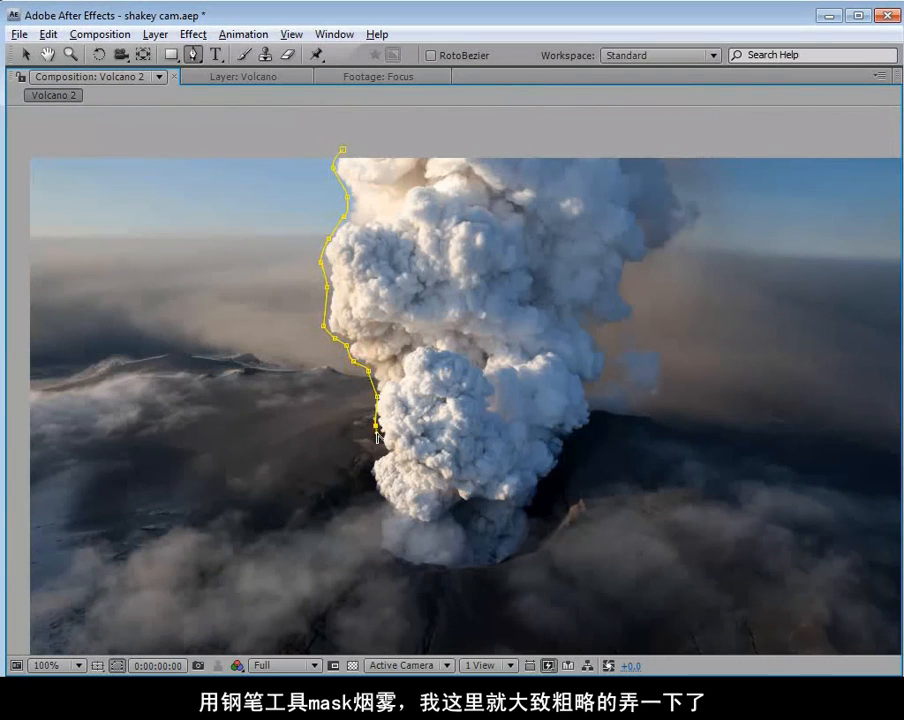
Continue the plume mask down the lower left edge of the smoke, around its base at the crater, and onto the lower right edge.
click(369, 467)
click(383, 504)
click(387, 519)
click(387, 538)
drag(403, 553, 443, 561)
click(470, 559)
click(499, 555)
click(515, 546)
click(524, 515)
drag(538, 488, 545, 482)
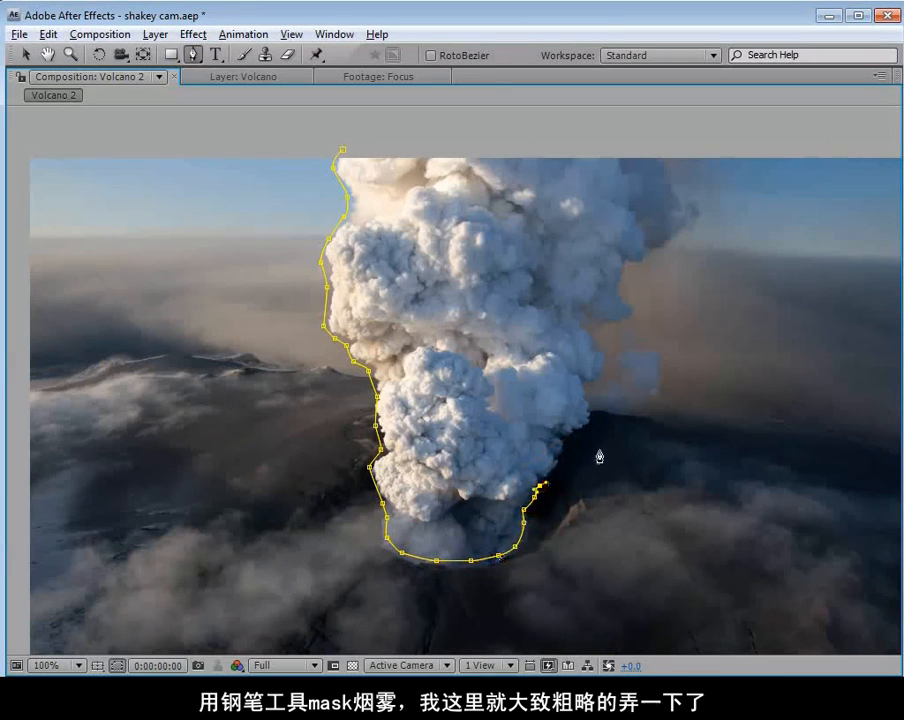
Trace the mask up the smoke column's right edge, close it above the image's top edge, and deselect the layer.
click(562, 466)
click(566, 450)
click(575, 435)
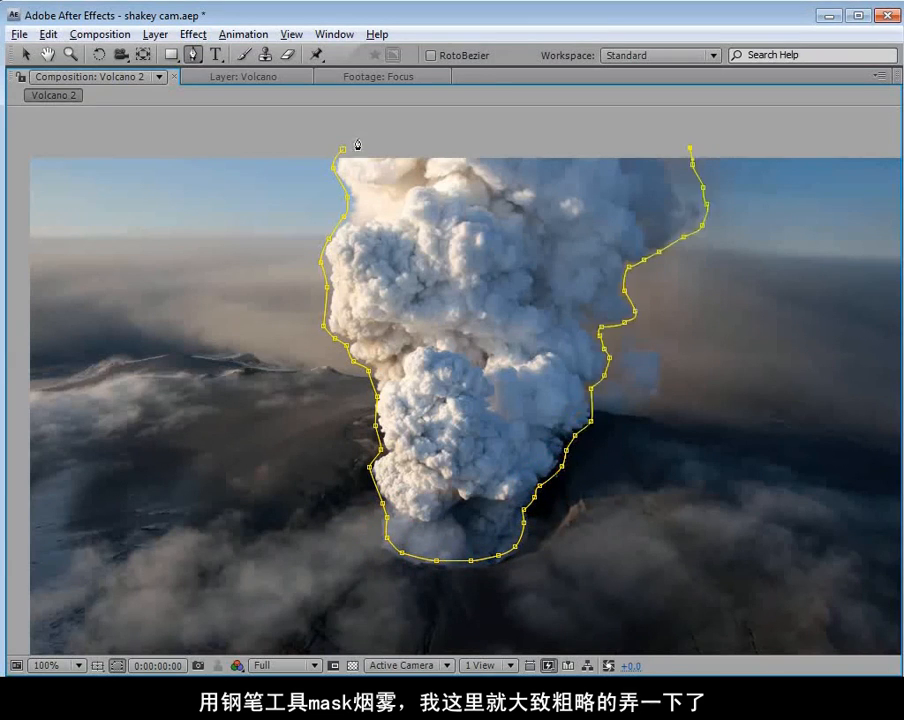
click(349, 138)
click(344, 148)
click(343, 149)
key(v)
key(grave)
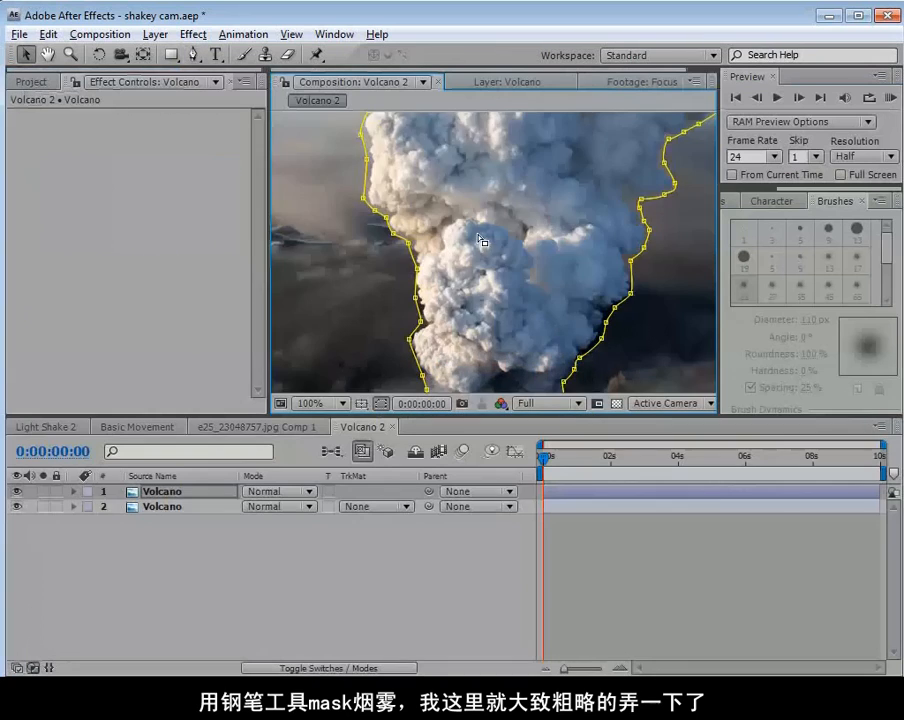
scroll(477, 238, down, 1)
click(571, 574)
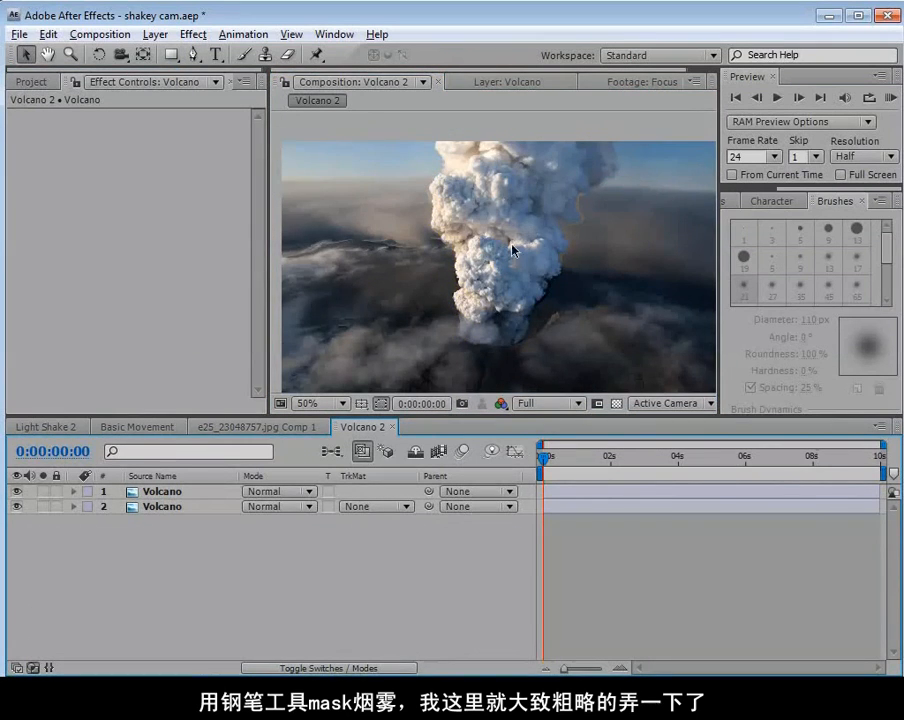
Set the mask feather on the upper Volcano layer to 8 pixels and contract the mask slightly with a negative expansion.
scroll(610, 203, up, 2)
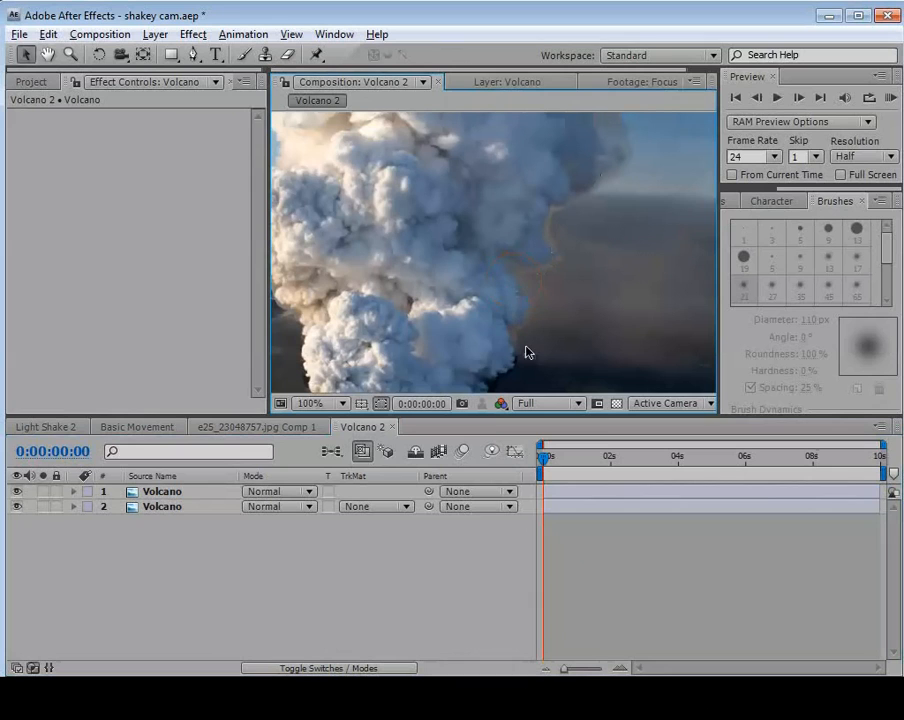
click(153, 495)
key(f)
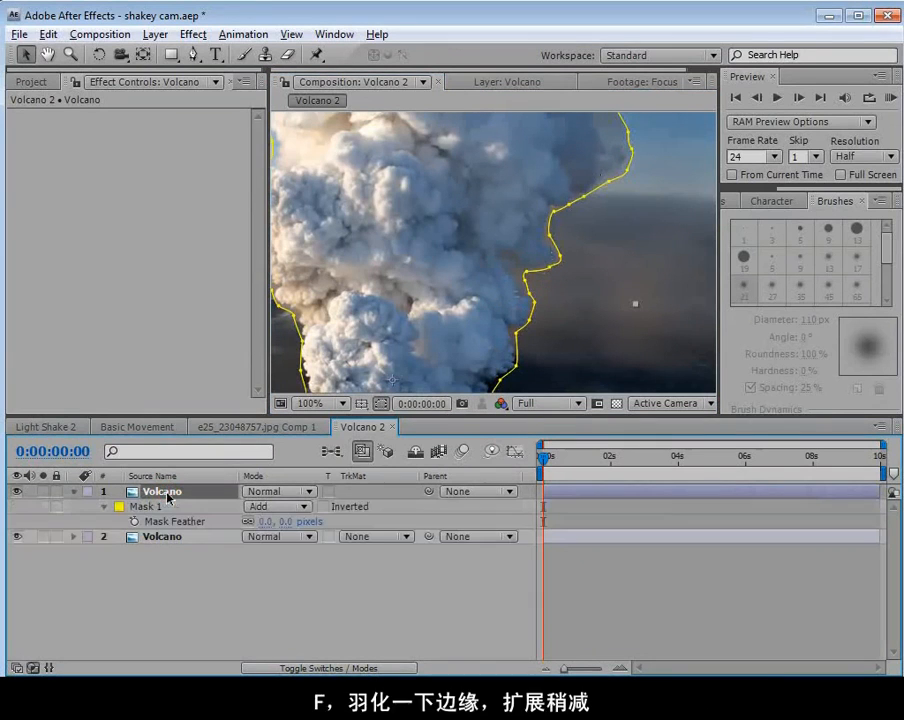
click(383, 403)
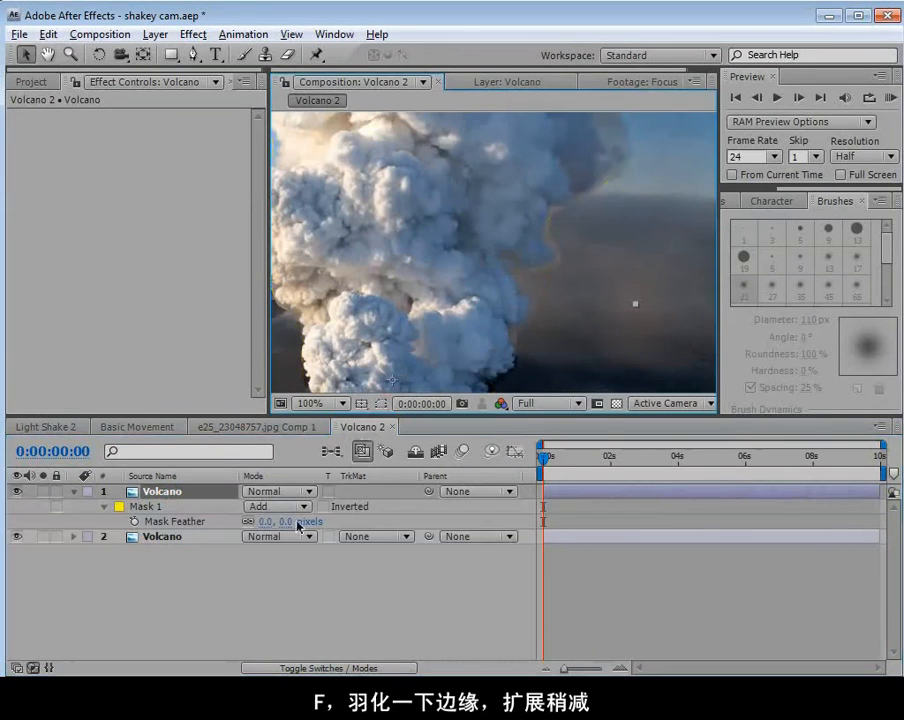
mouse_move(297, 524)
mouse_down()
mouse_move(312, 524)
mouse_move(289, 522)
mouse_up()
key(m)
key(m)
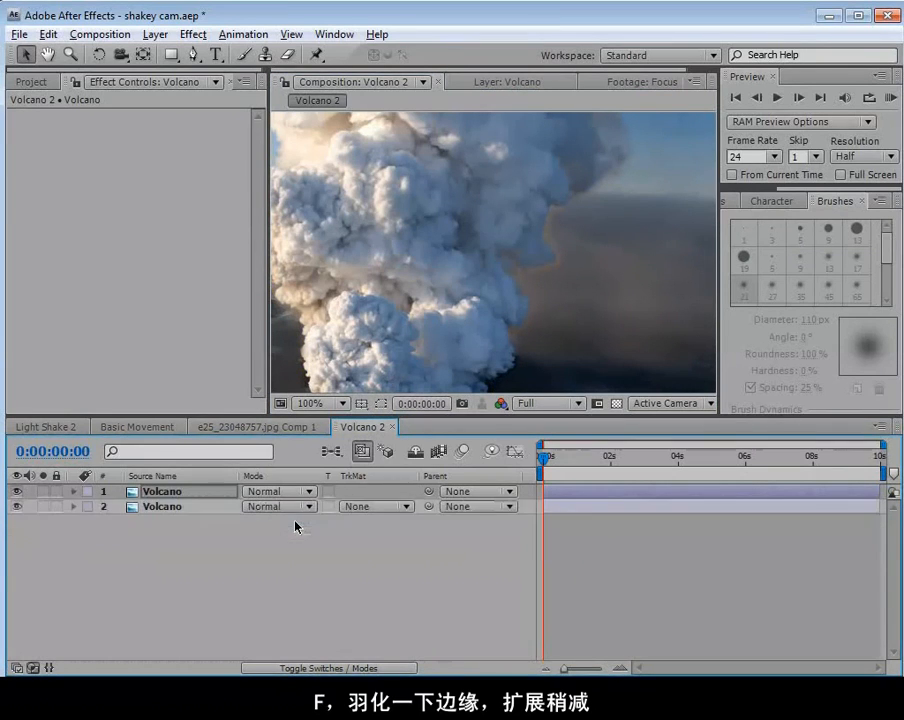
click(228, 567)
drag(247, 567, 243, 567)
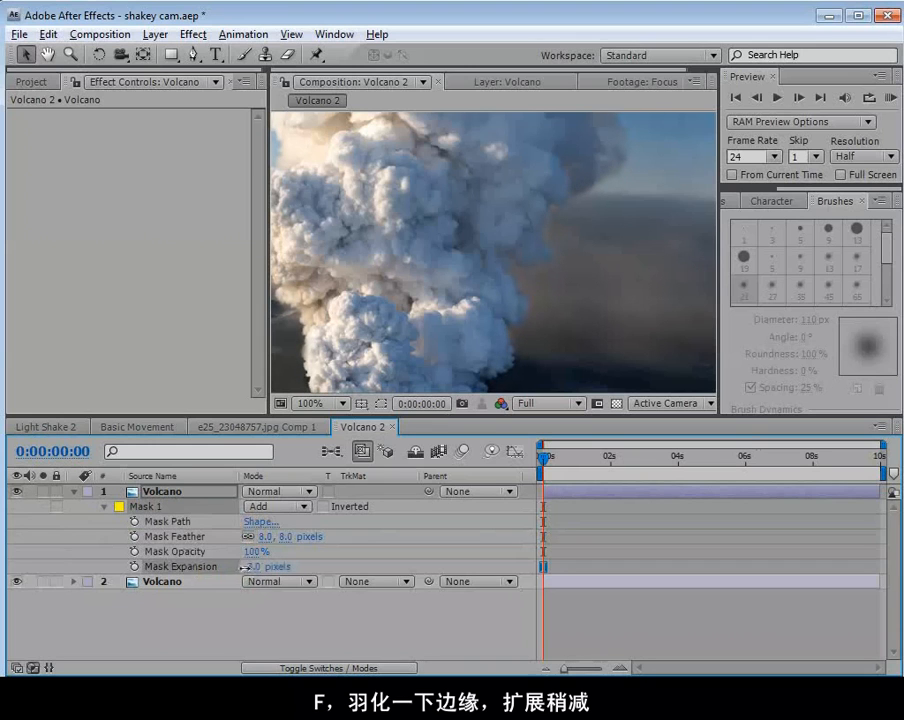
click(644, 632)
Check the plume's edges in the enlarged composition view and set the mask feather to 15 pixels.
key(grave)
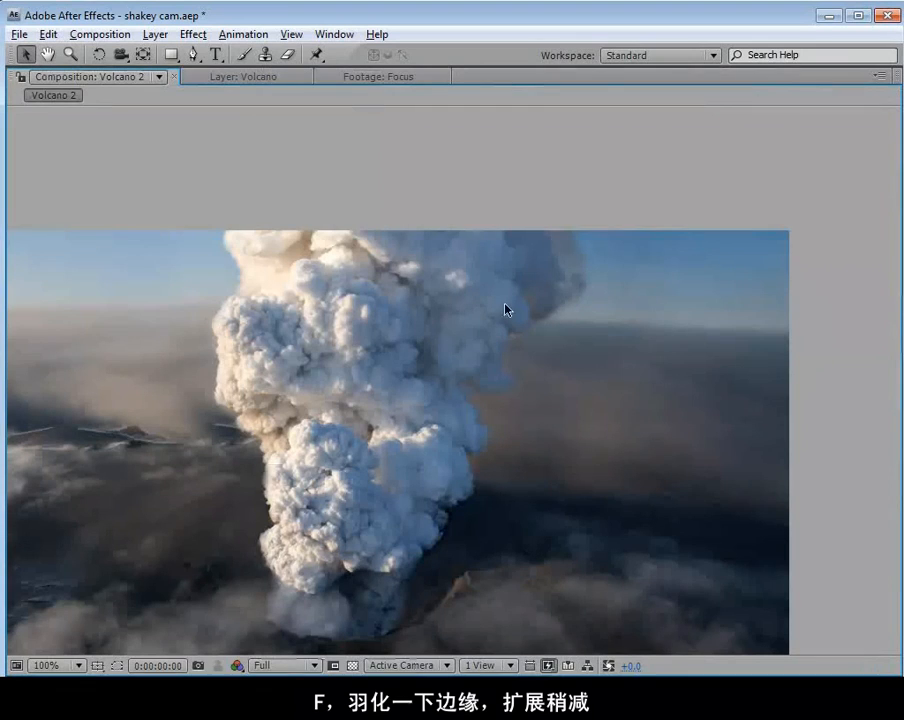
key(space)
drag(349, 458, 406, 383)
key(grave)
click(294, 523)
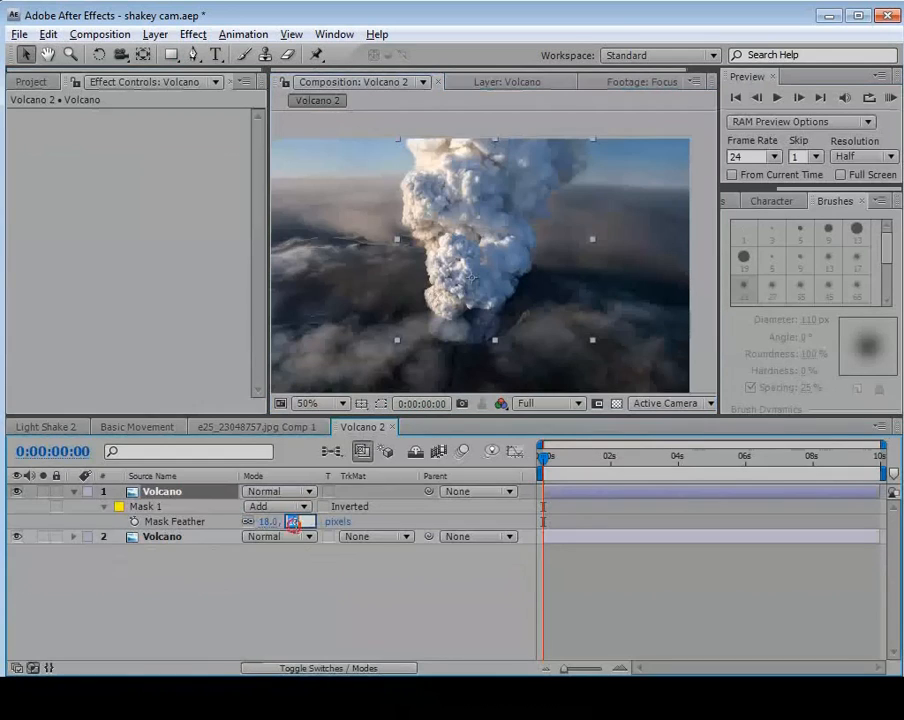
text(15)
key(Return)
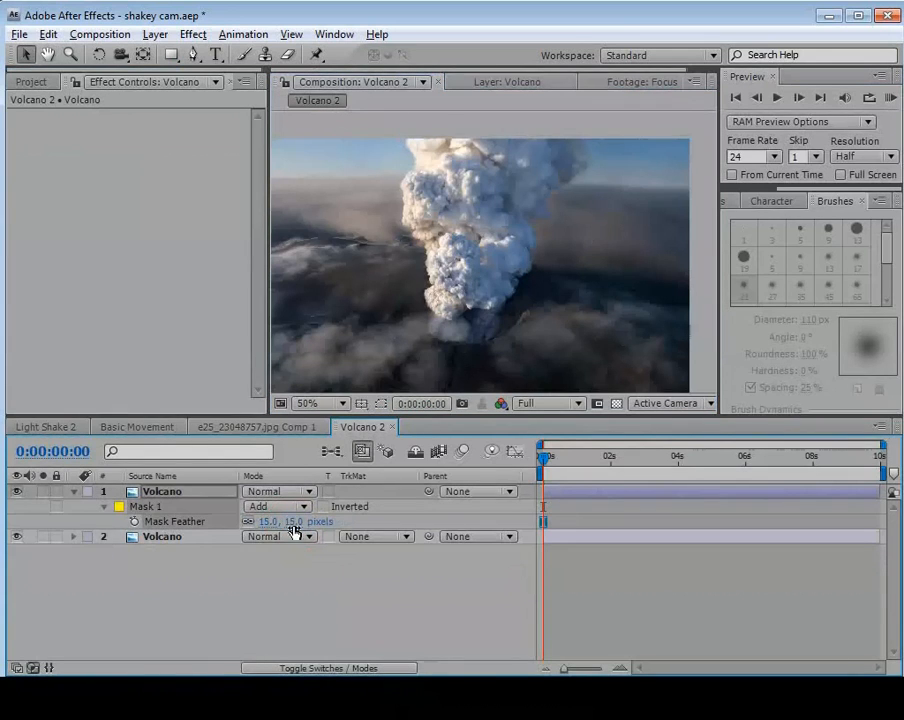
click(468, 591)
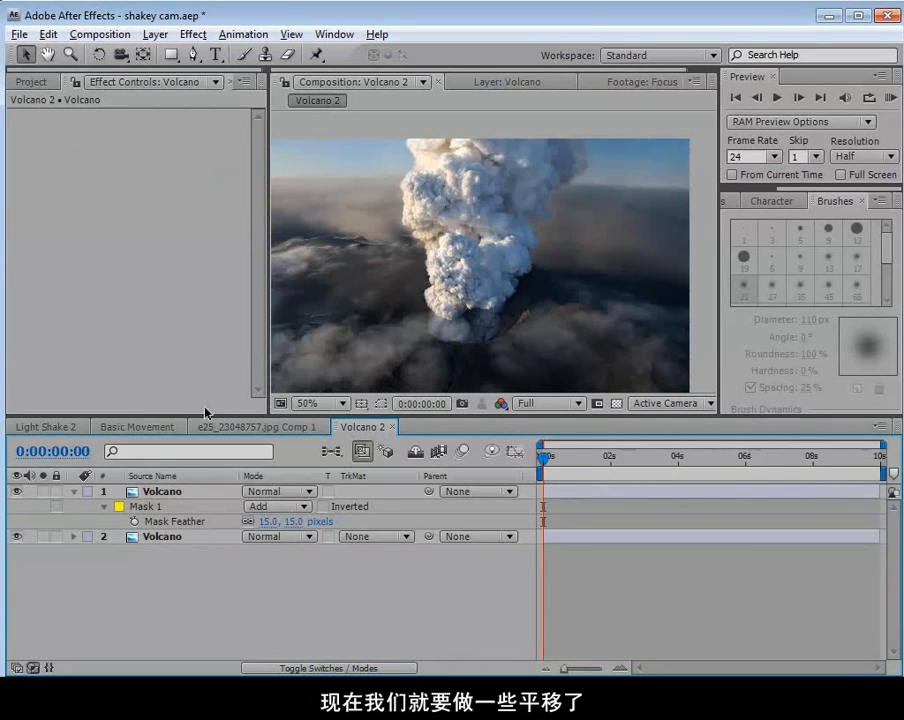
Scrub through the Basic Movement composition to examine how the plume moves against the background.
click(137, 427)
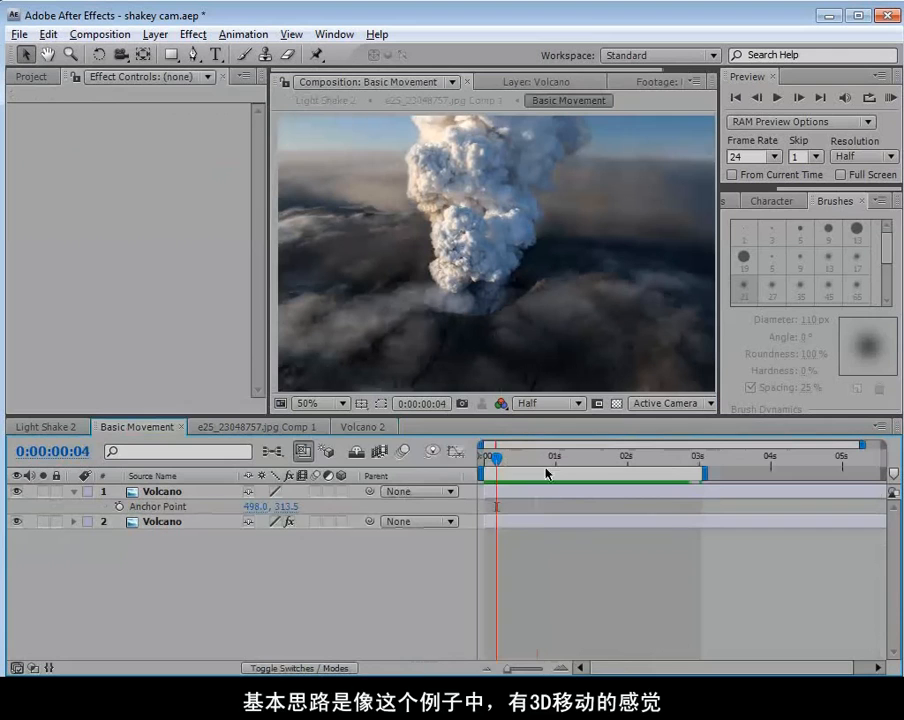
drag(496, 458, 452, 504)
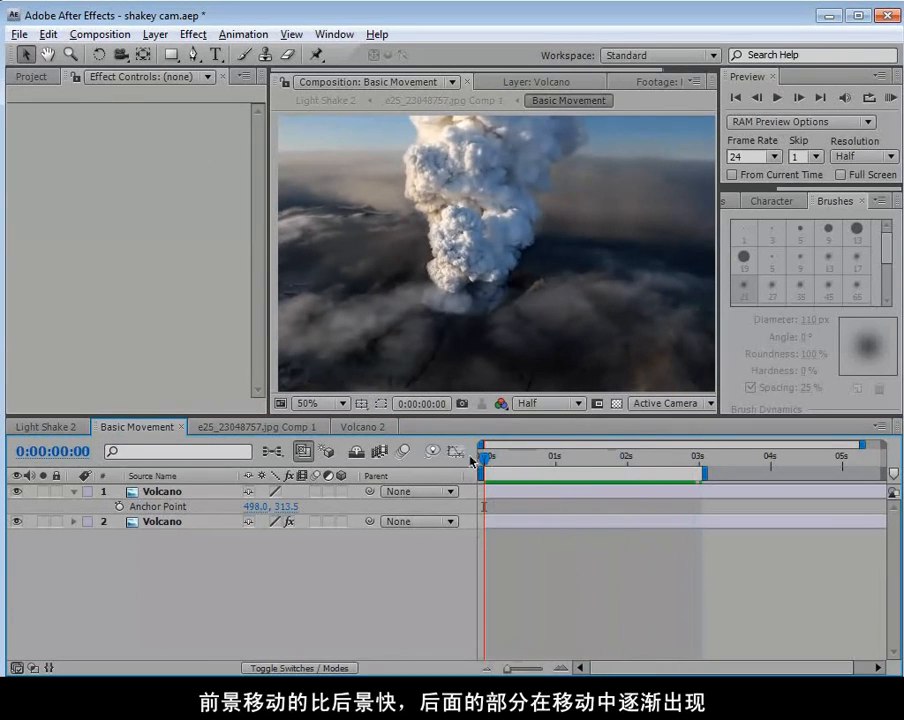
key(space)
drag(500, 460, 527, 473)
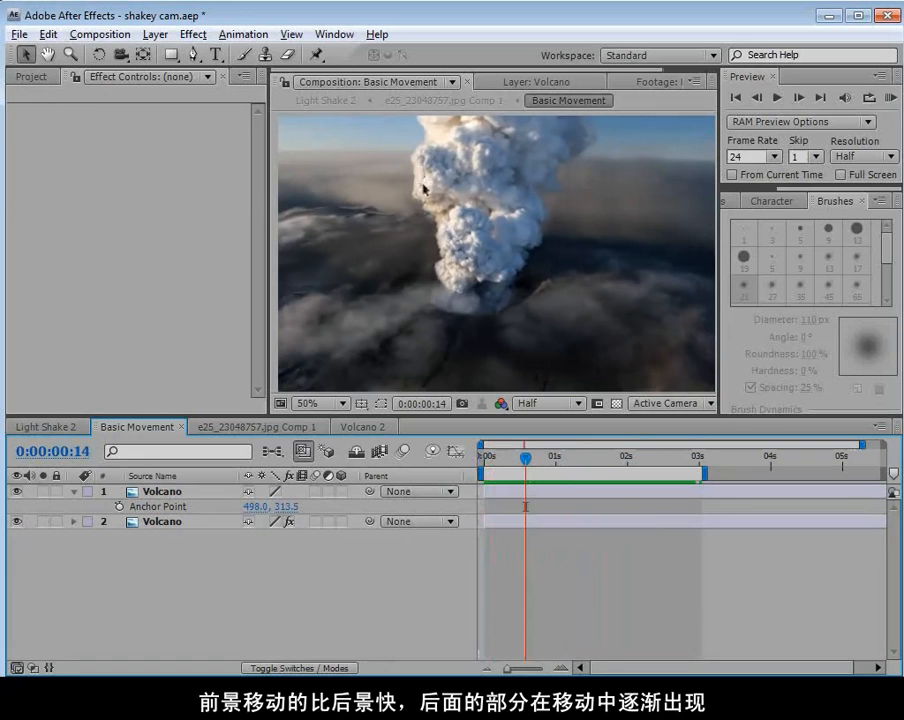
drag(525, 458, 660, 462)
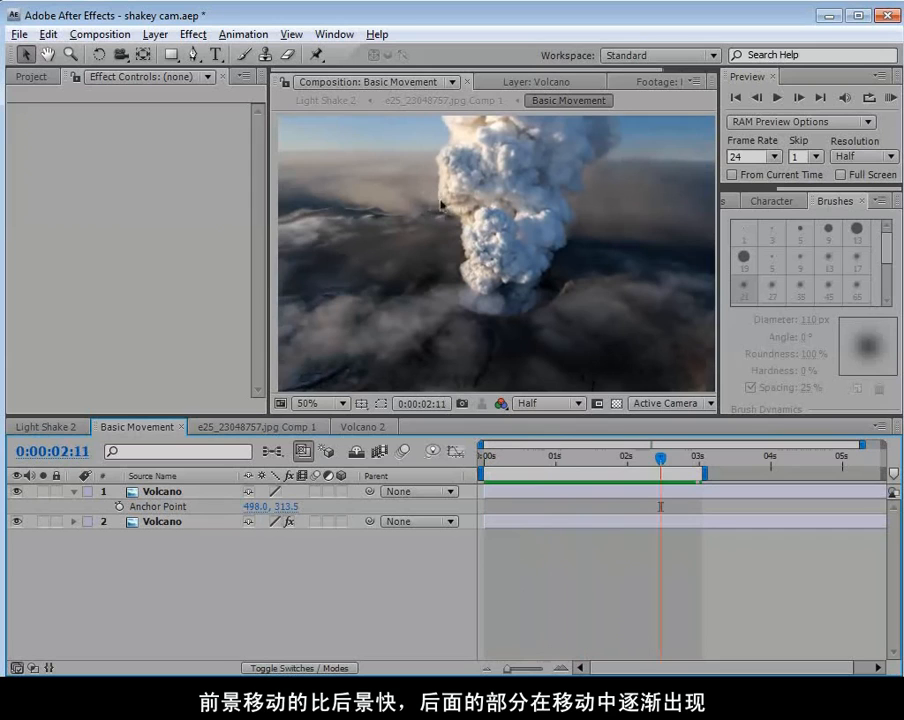
drag(604, 458, 506, 467)
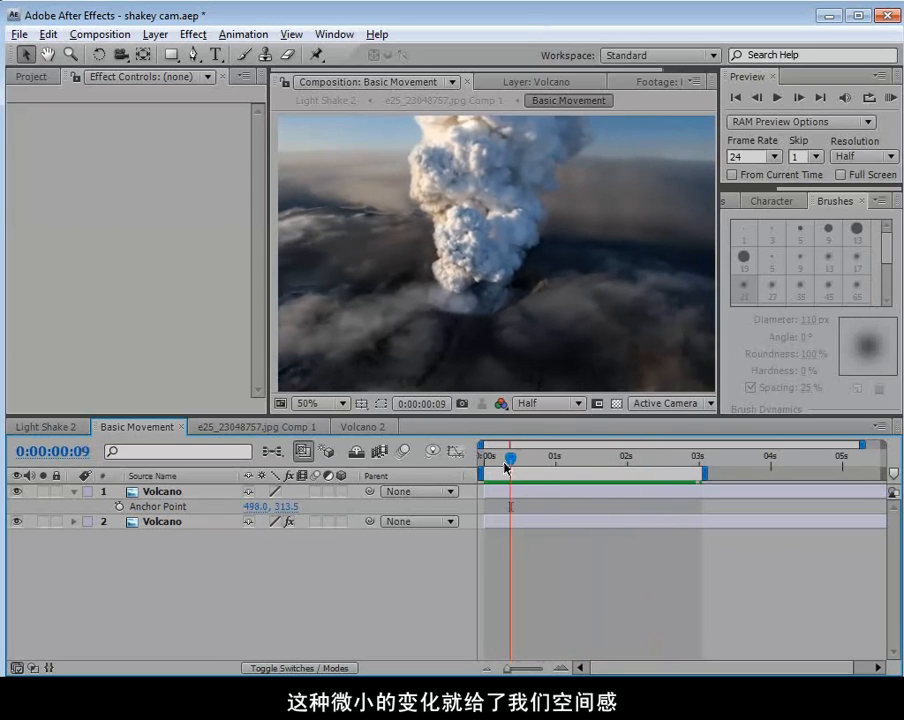
Return to the Volcano 2 composition and apply the Corner Pin distort effect to the lower, cleaned Volcano layer.
click(362, 428)
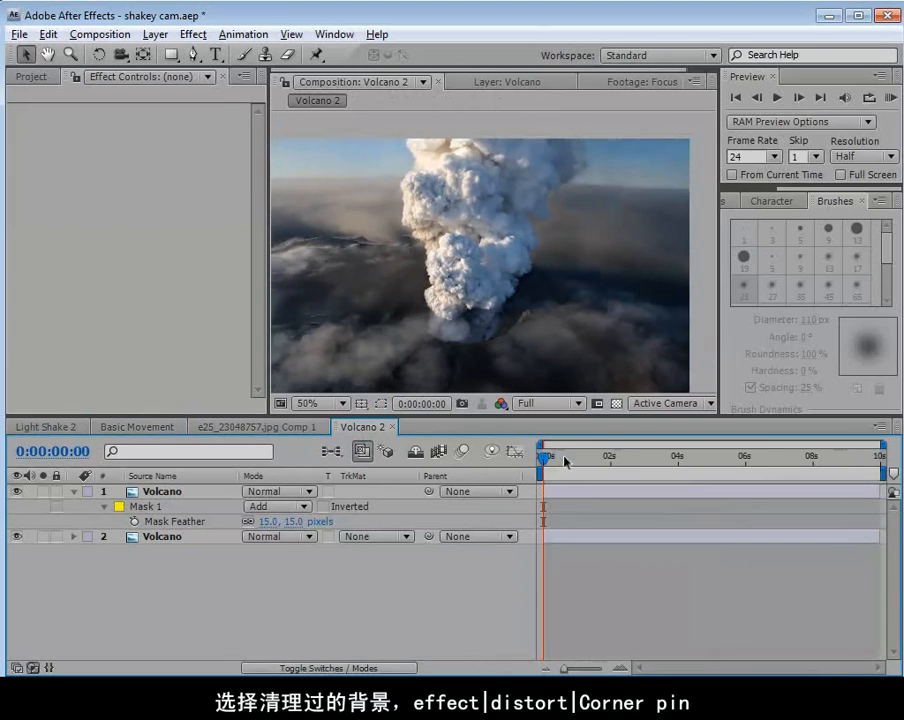
click(160, 536)
key(h)
mouse_move(392, 294)
mouse_down()
mouse_move(430, 274)
mouse_move(464, 280)
mouse_up()
key(v)
click(193, 34)
mouse_move(218, 217)
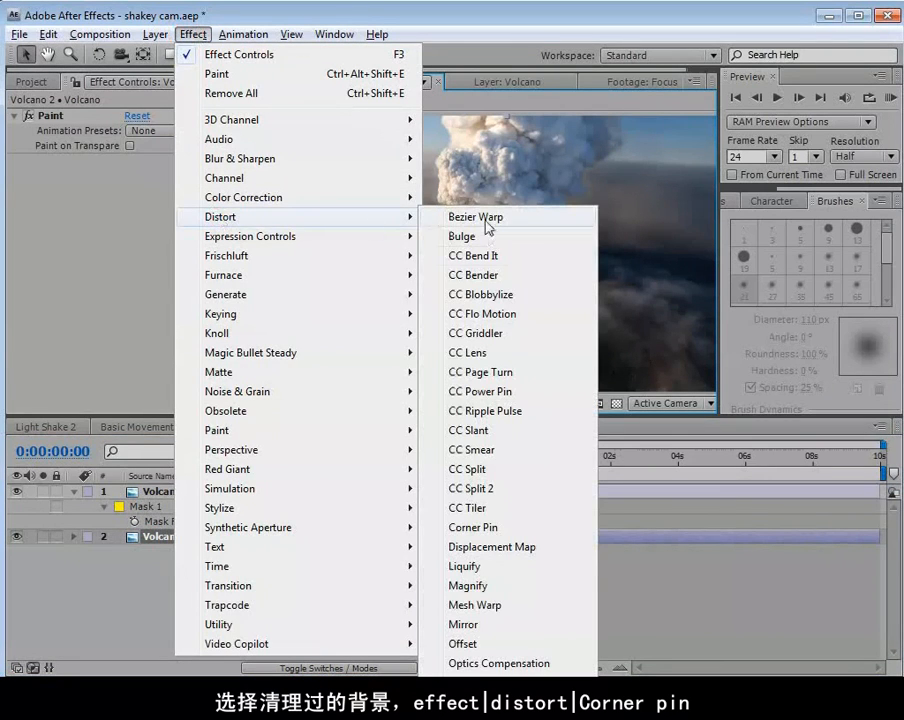
click(499, 528)
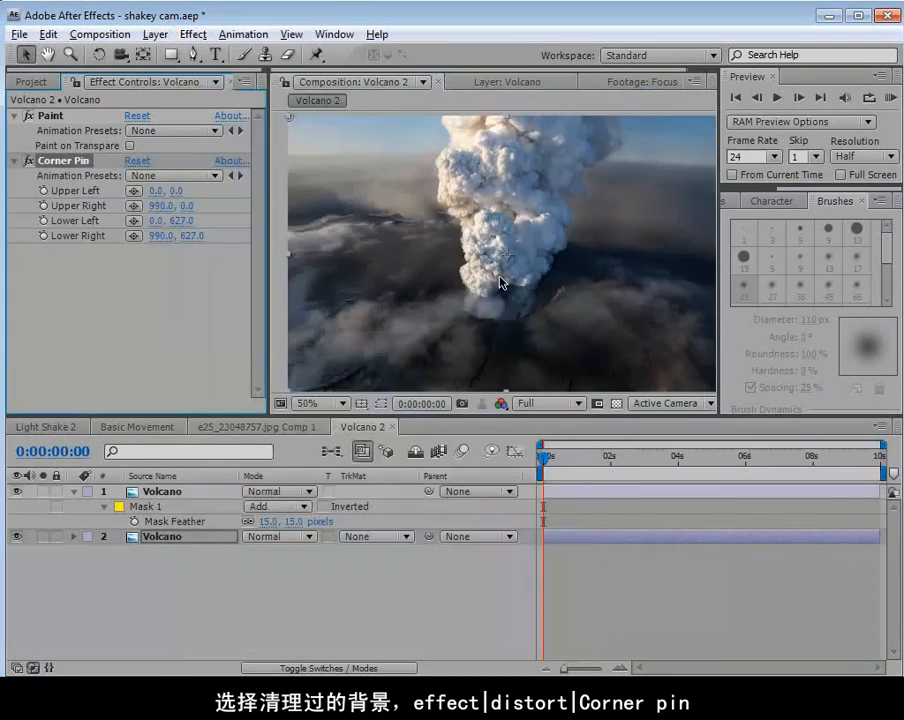
Keyframe all four Corner Pin corners at 0 seconds, moving Lower Left to about -188, 627 and Upper Right to about 1058, 0.
scroll(492, 280, down, 2)
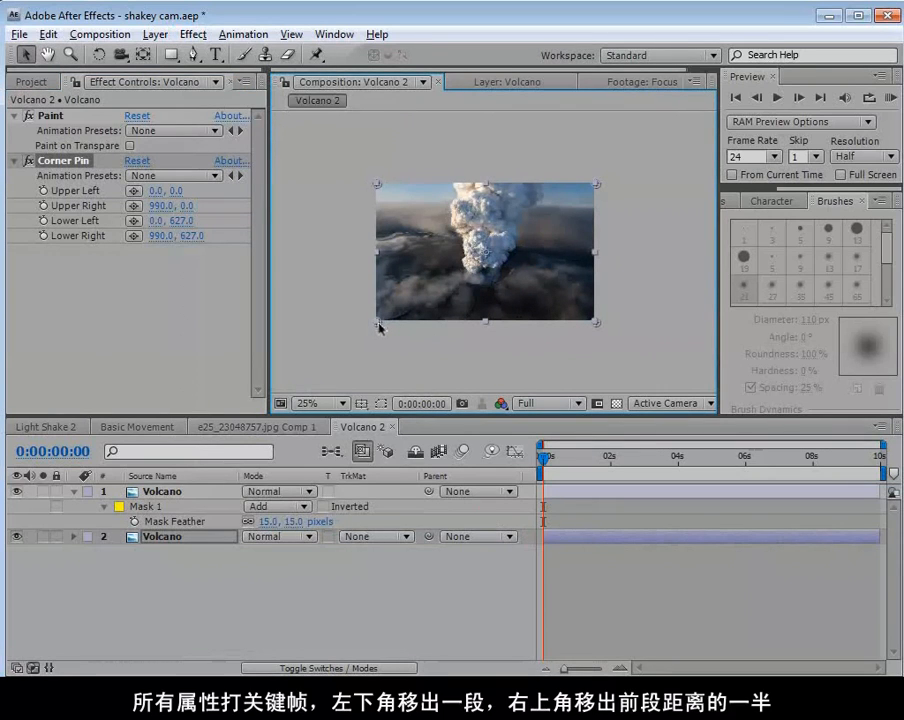
drag(43, 191, 40, 244)
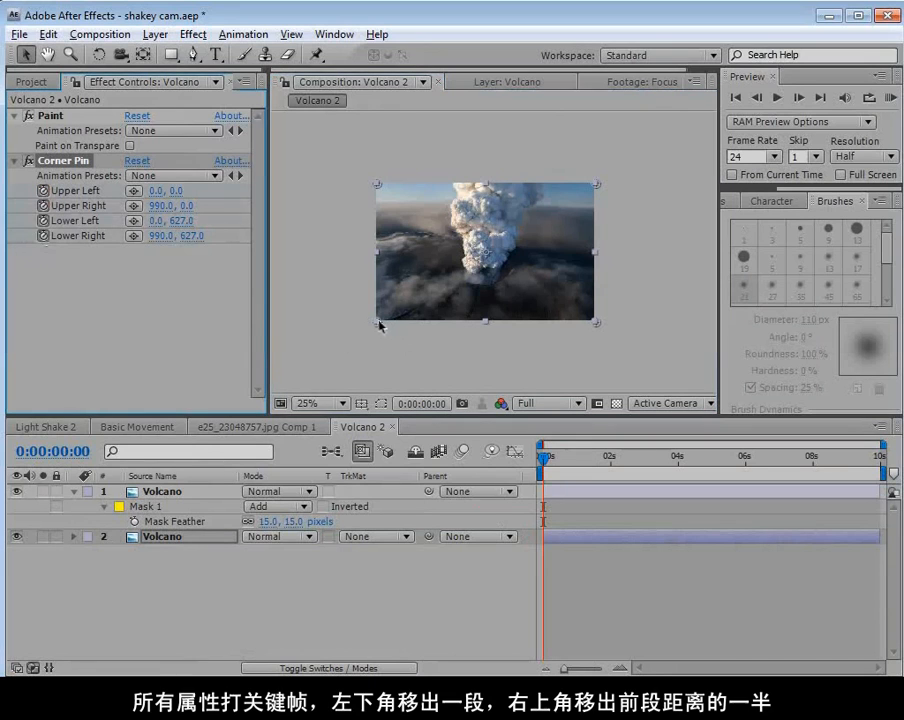
drag(378, 325, 337, 330)
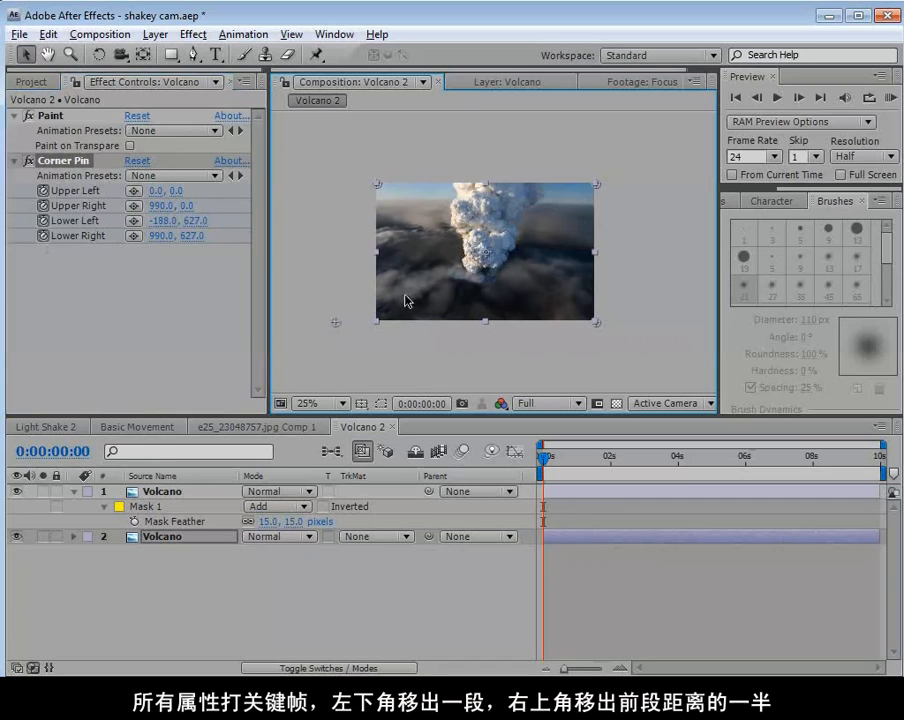
drag(596, 185, 609, 186)
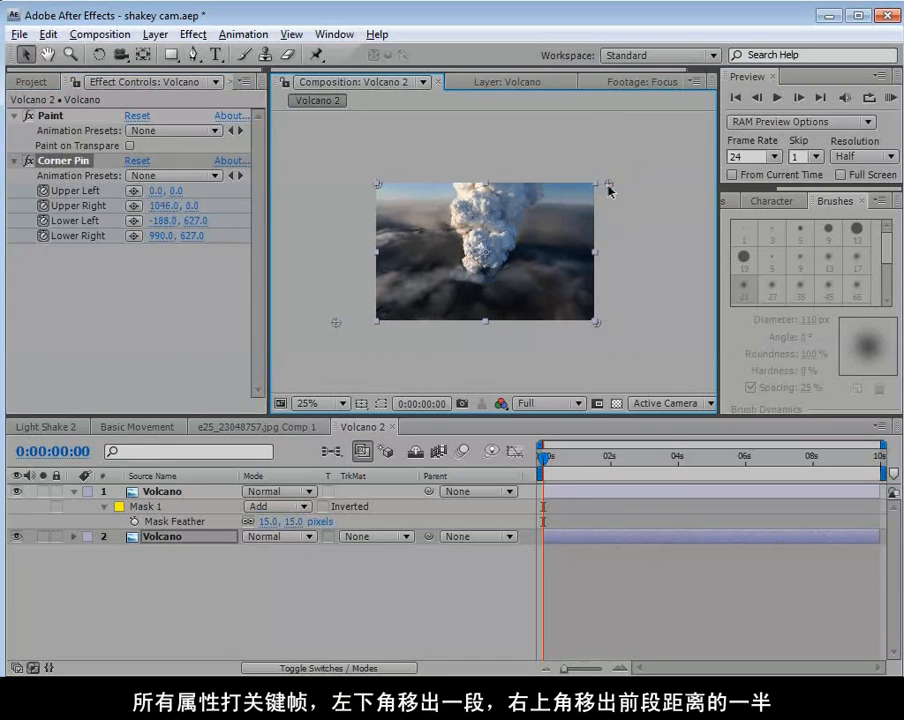
click(612, 185)
At 4 seconds, reset Corner Pin and move Lower Right to about 1150, 627 and Upper Left to about -80, 0.
drag(545, 460, 678, 474)
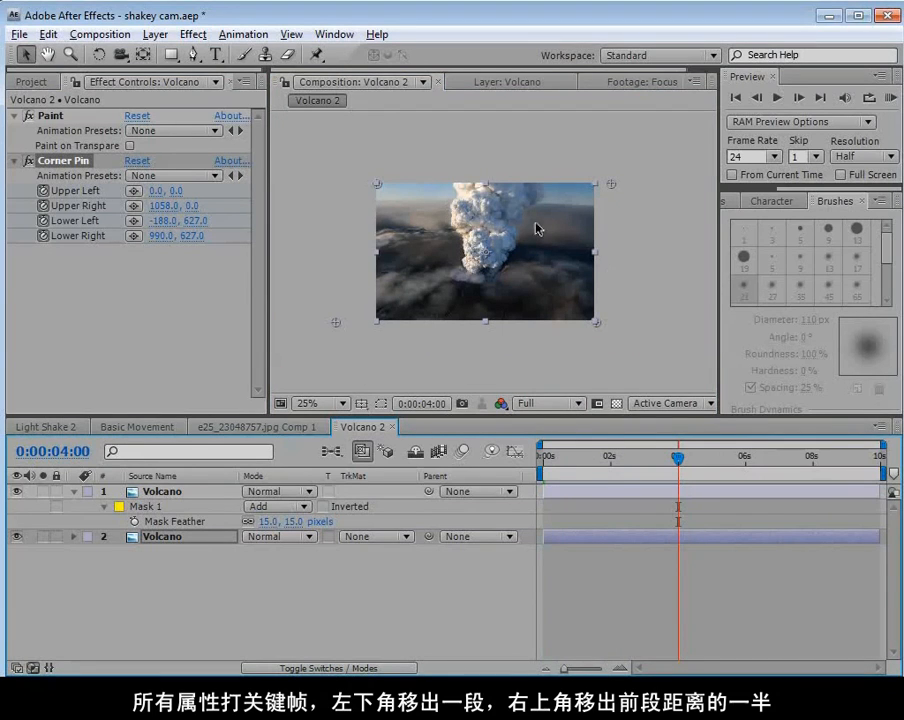
click(138, 162)
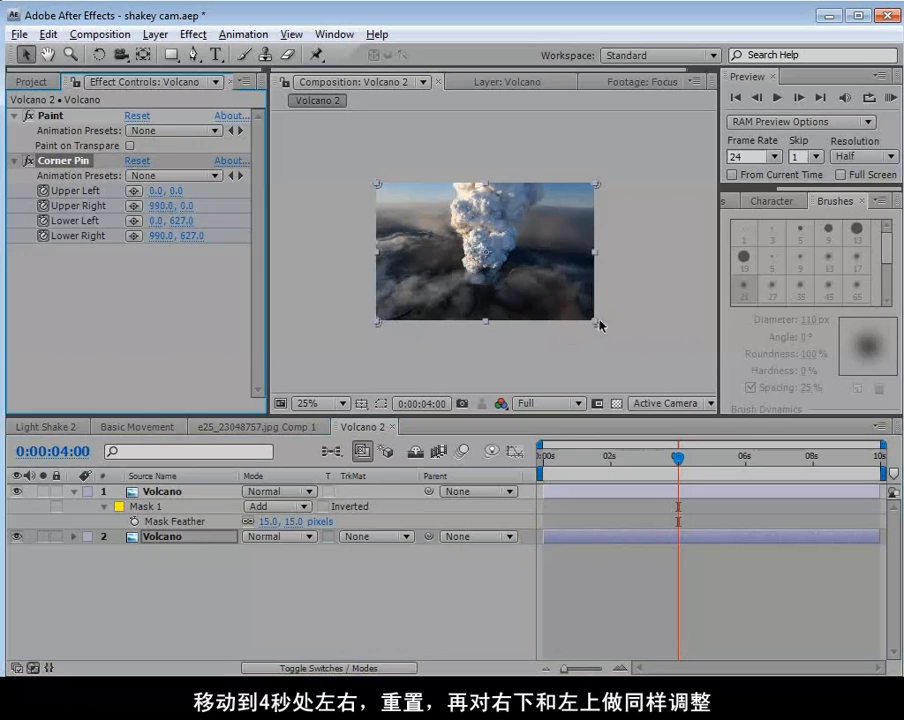
drag(598, 327, 632, 324)
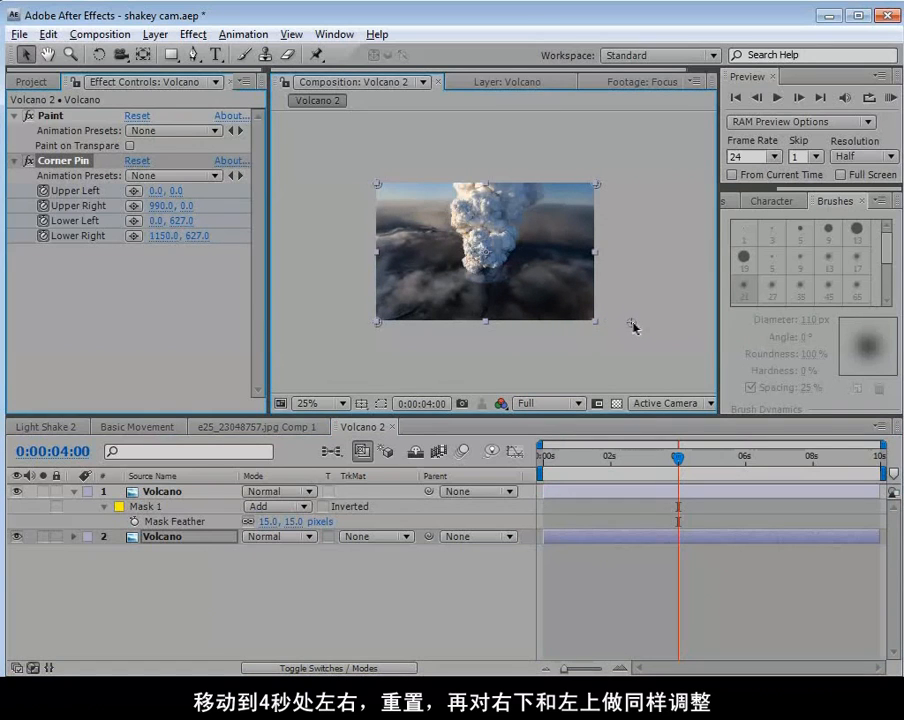
drag(378, 183, 362, 190)
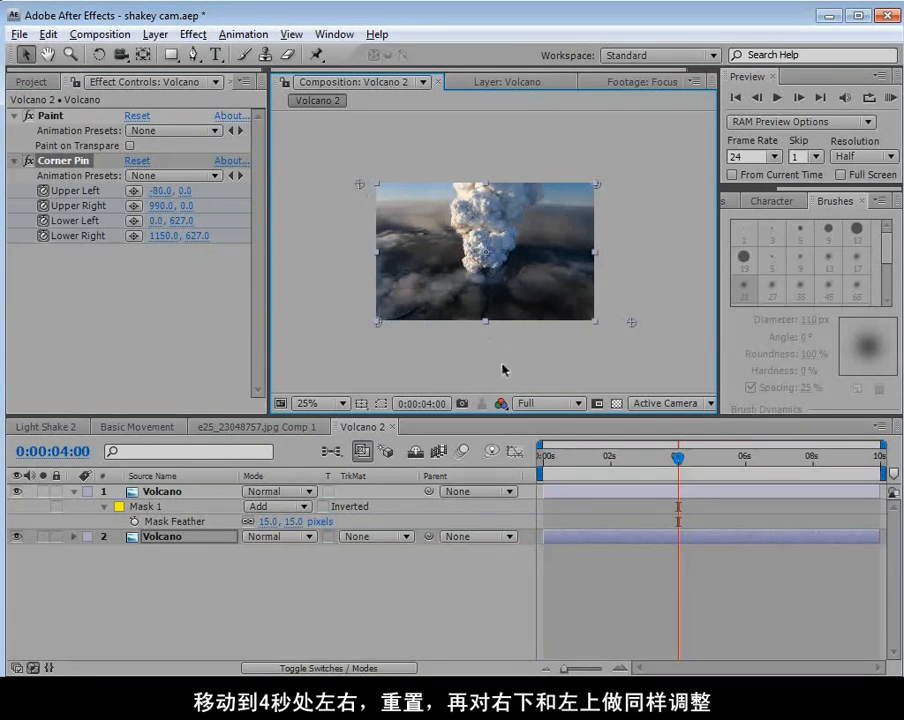
Preview the background shift from the first frame and add a Position keyframe at 0 seconds to the upper Volcano layer.
scroll(478, 300, up, 2)
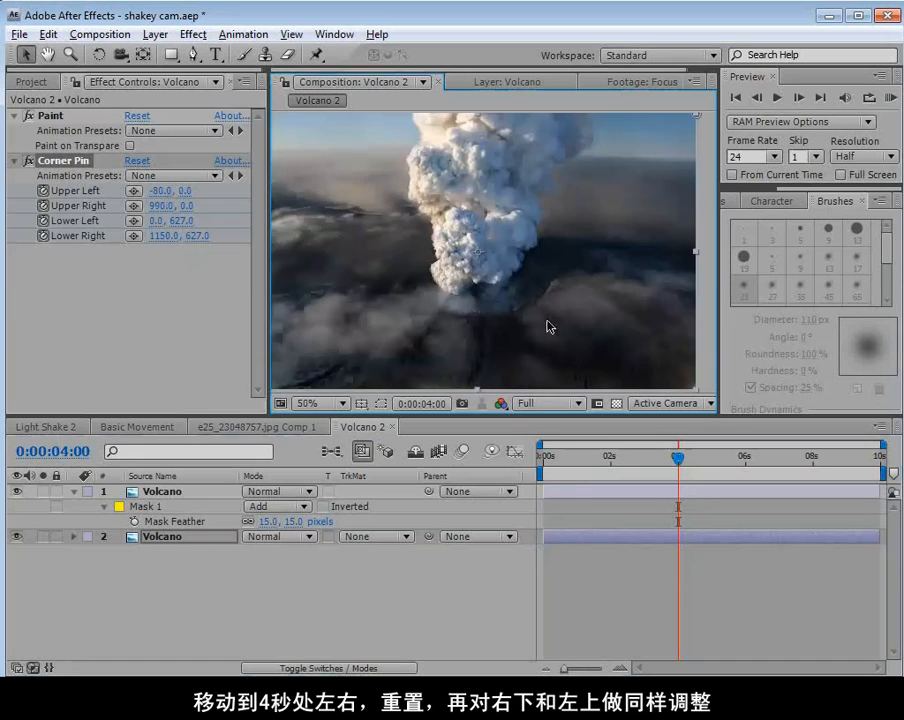
key(Home)
click(160, 492)
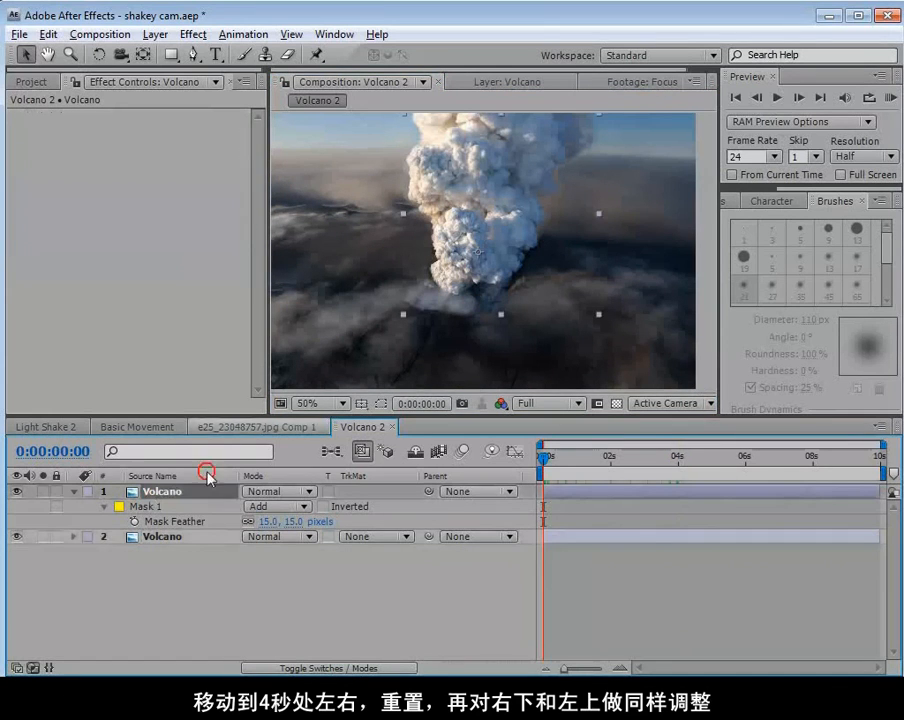
drag(560, 462, 505, 485)
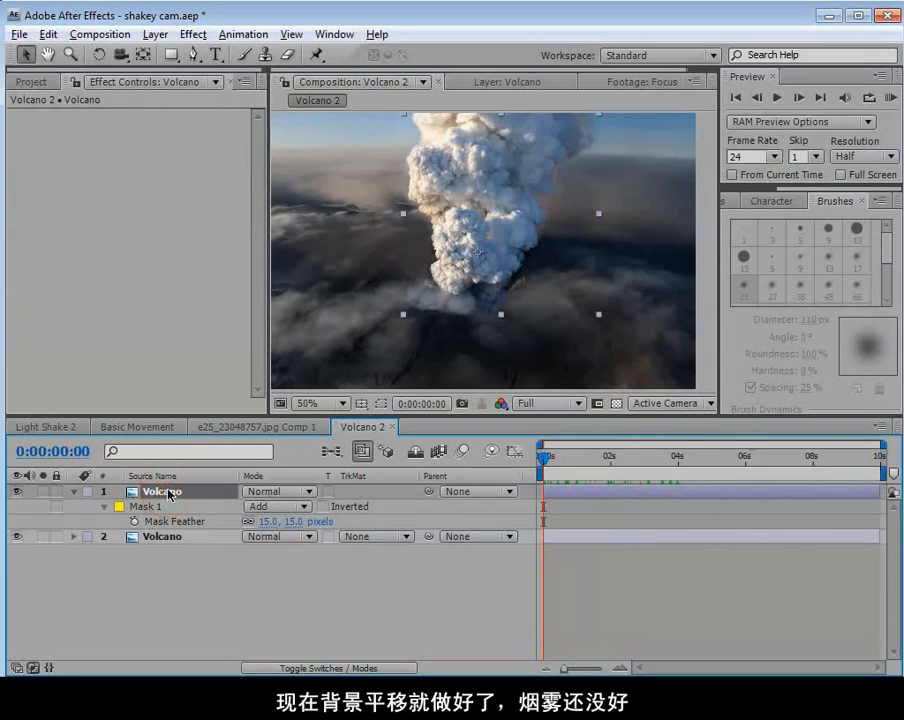
key(p)
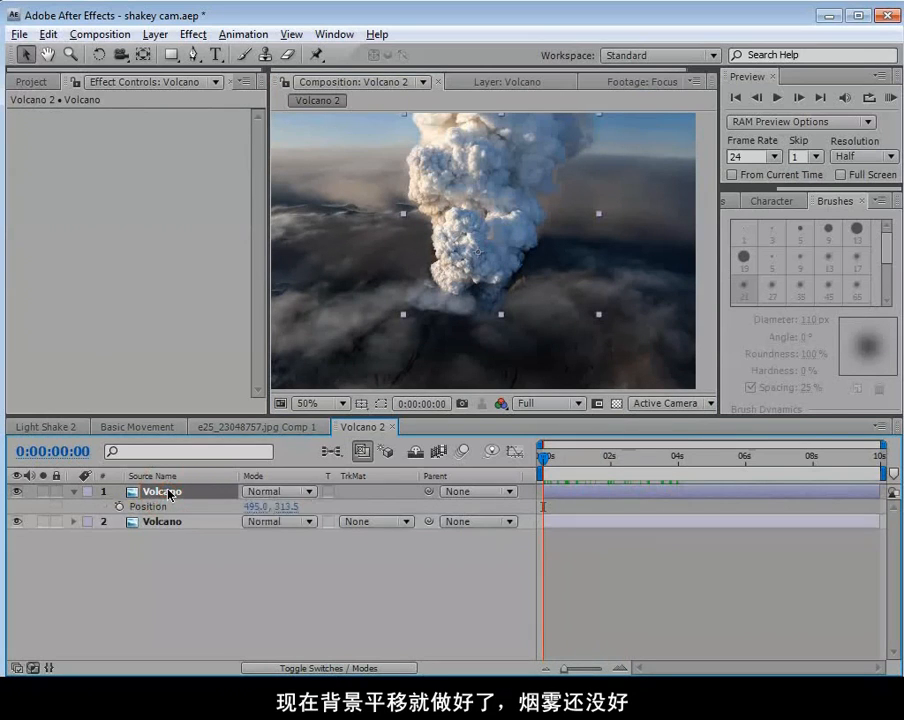
click(119, 507)
Reveal the background layer's keyframes, go to 4 seconds, and shift the plume layer sideways to the right to match the crater.
click(578, 525)
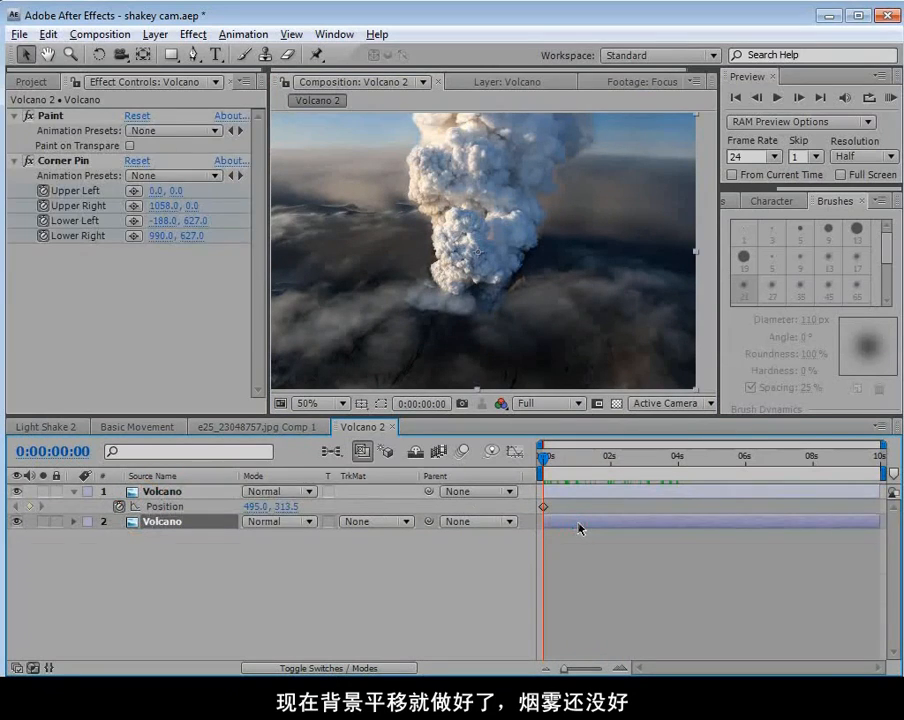
key(u)
drag(573, 466, 677, 483)
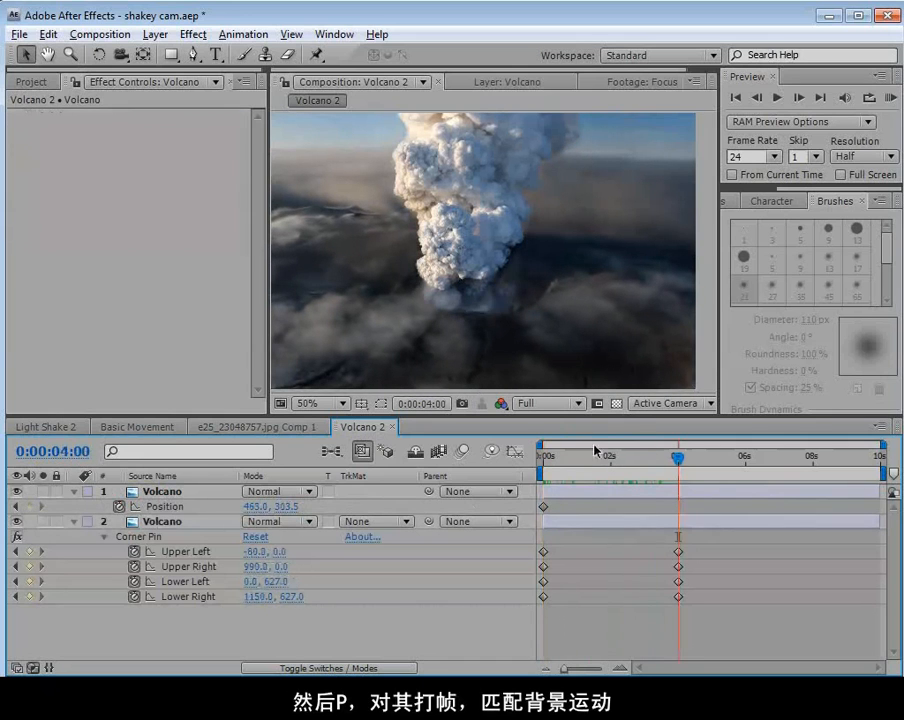
drag(596, 452, 677, 490)
drag(446, 258, 482, 258)
Preview the plume's motion against the background from the first frame and examine its base at the crater close up.
drag(677, 460, 540, 470)
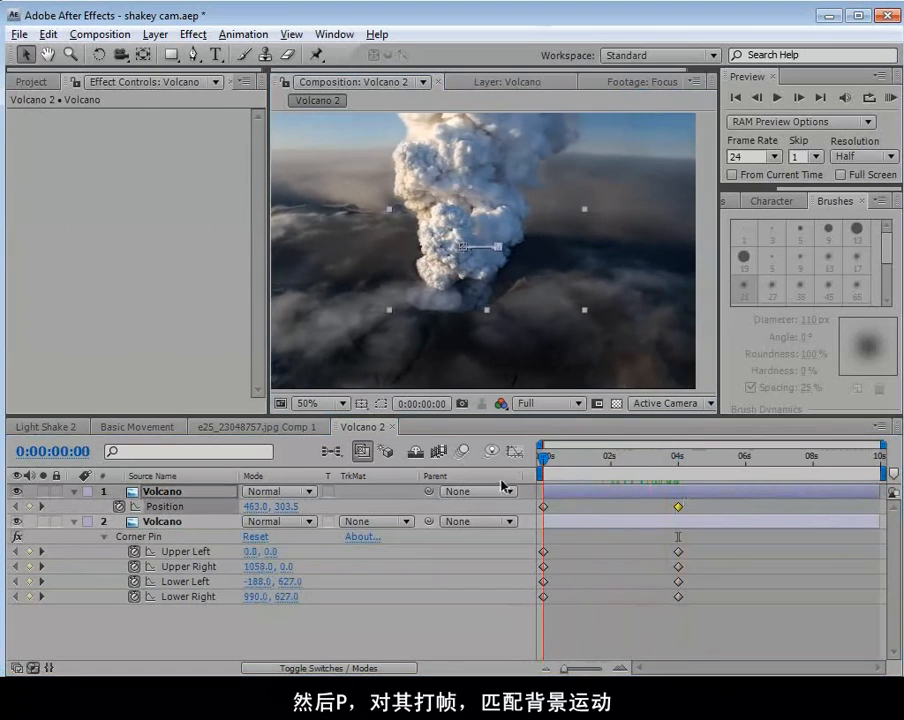
key(space)
scroll(484, 291, up, 1)
drag(453, 305, 504, 303)
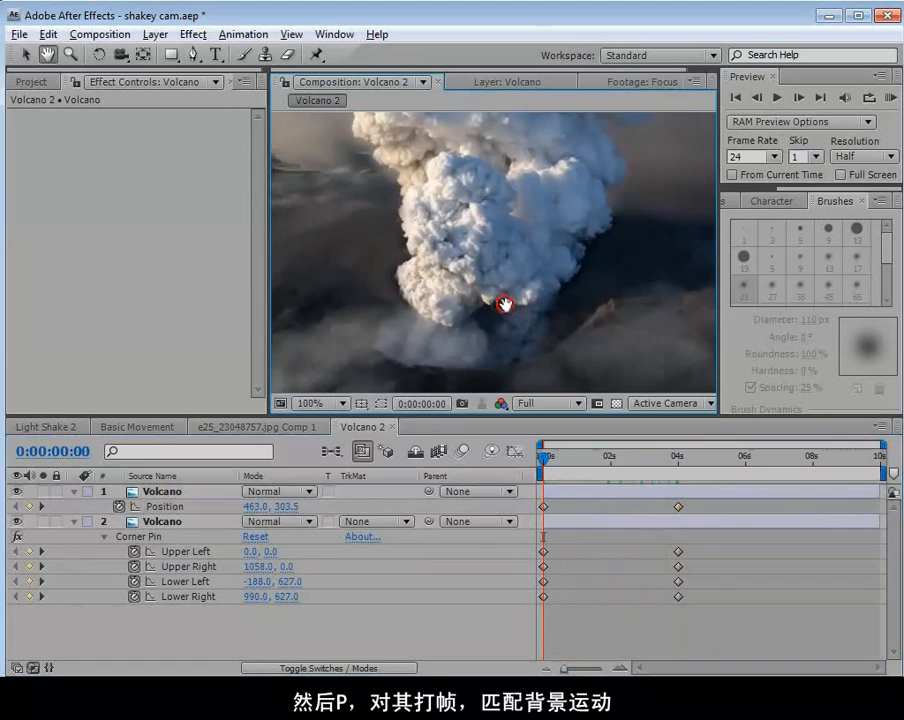
scroll(504, 303, down, 1)
mouse_move(543, 460)
mouse_down()
mouse_move(646, 464)
mouse_move(540, 466)
mouse_move(620, 480)
mouse_move(540, 482)
mouse_up()
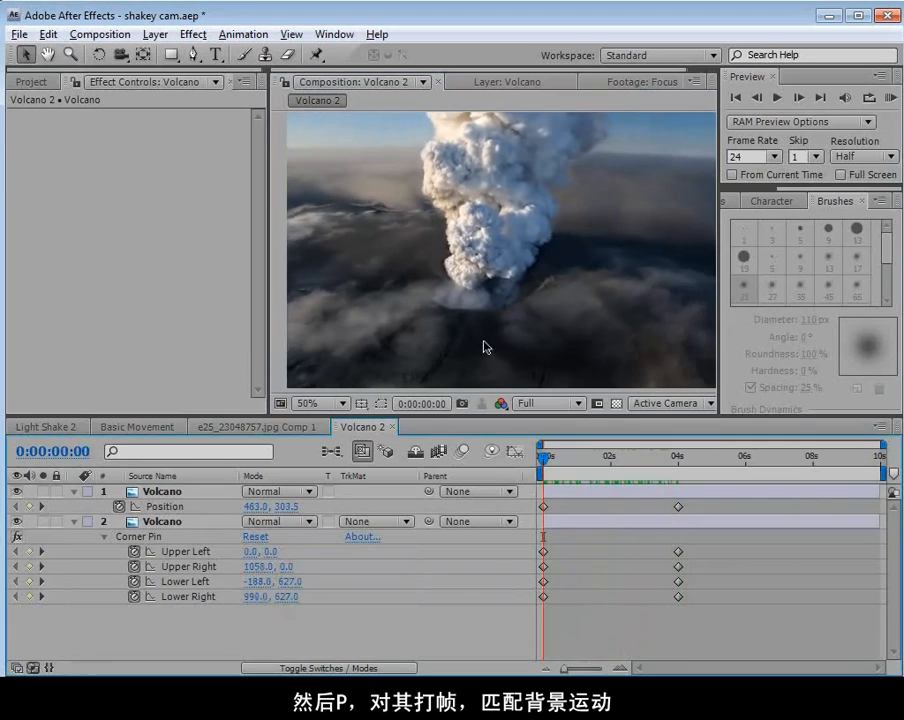
key(grave)
key(grave)
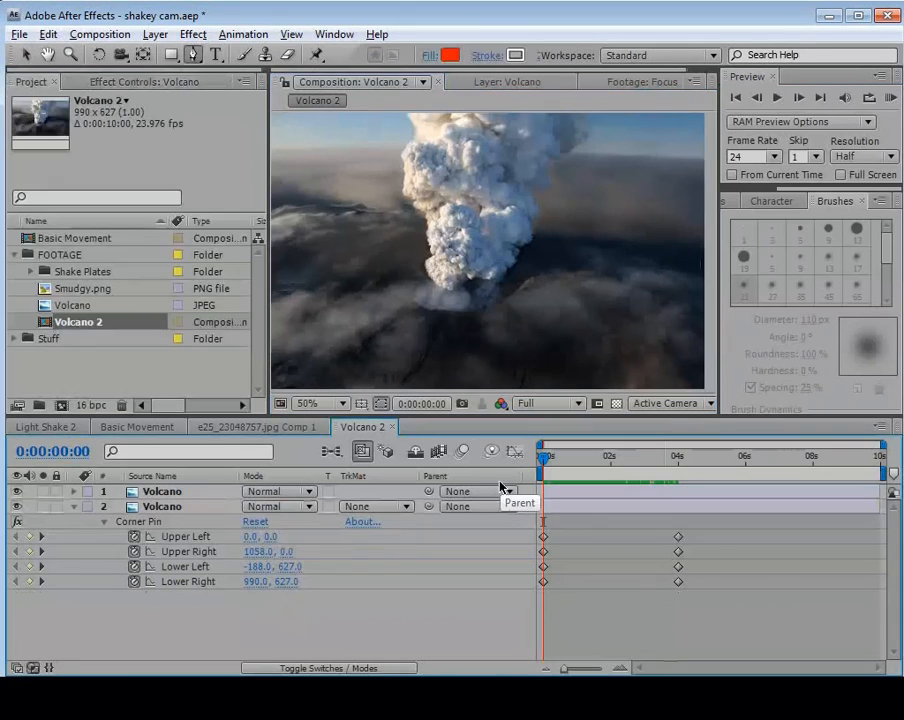
drag(542, 459, 521, 494)
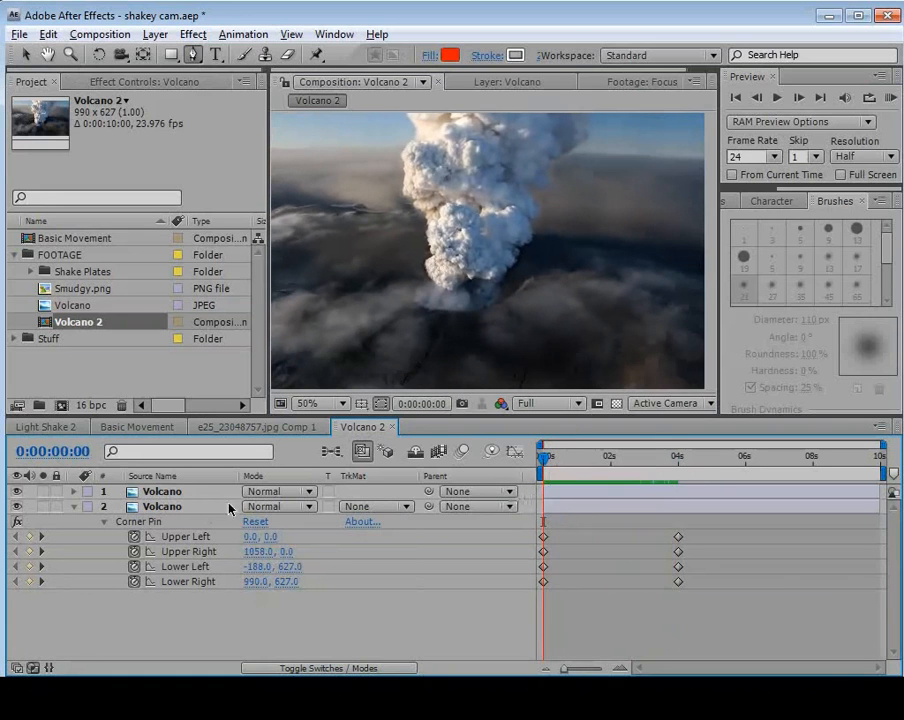
Duplicate the upper masked Volcano layer and solo the new top copy.
click(162, 492)
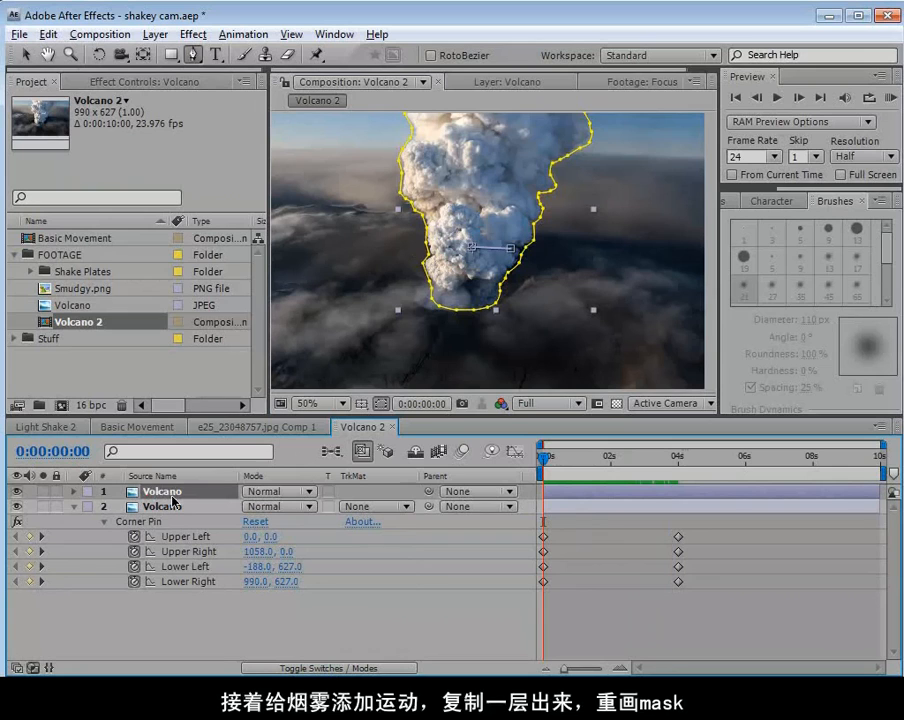
key(ctrl+d)
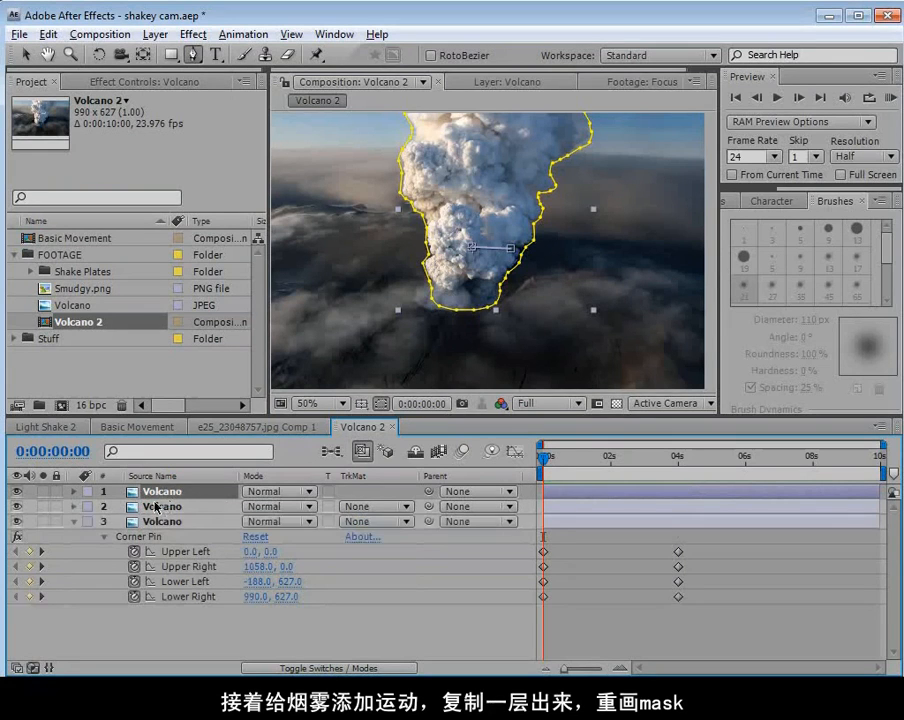
click(43, 491)
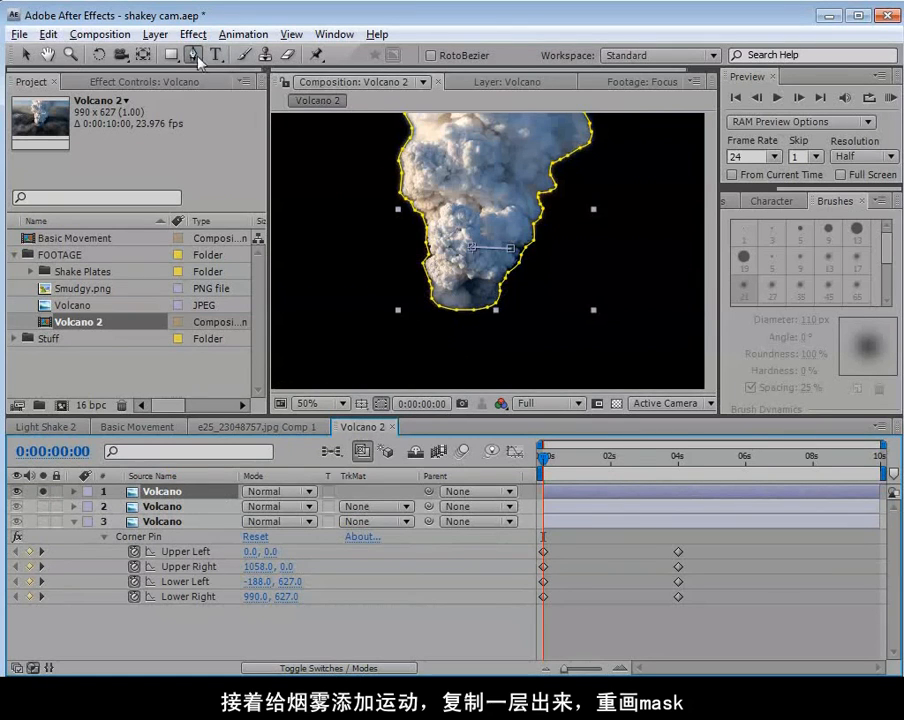
Draw a closed Pen mask on the top copy around the bright lower smoke billows, above the dark base of the plume.
key(space)
scroll(472, 248, up, 1)
drag(472, 210, 488, 252)
key(grave)
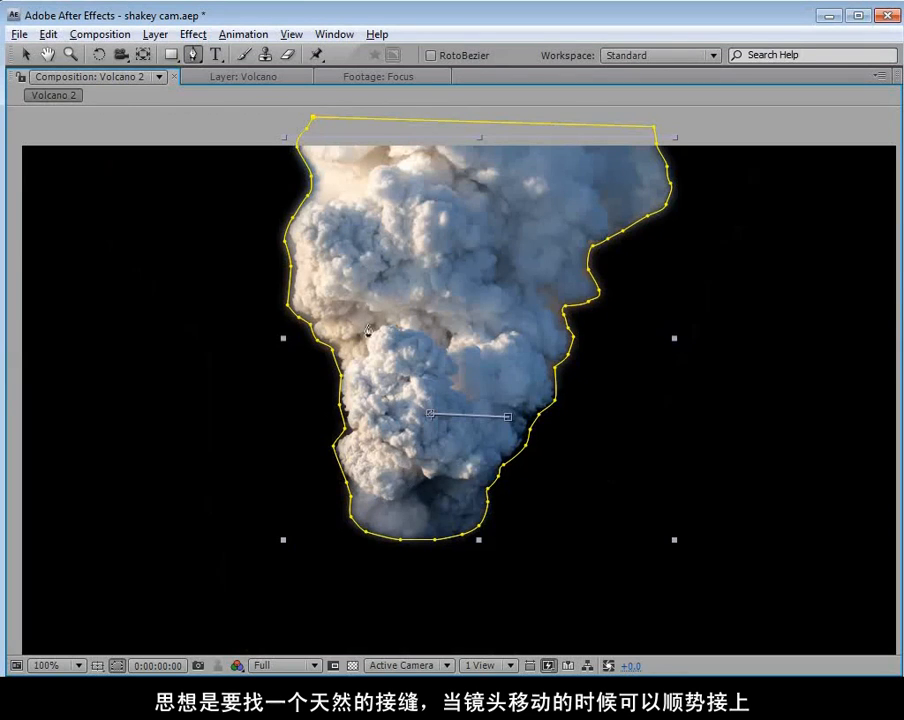
scroll(368, 345, up, 1)
drag(388, 413, 395, 376)
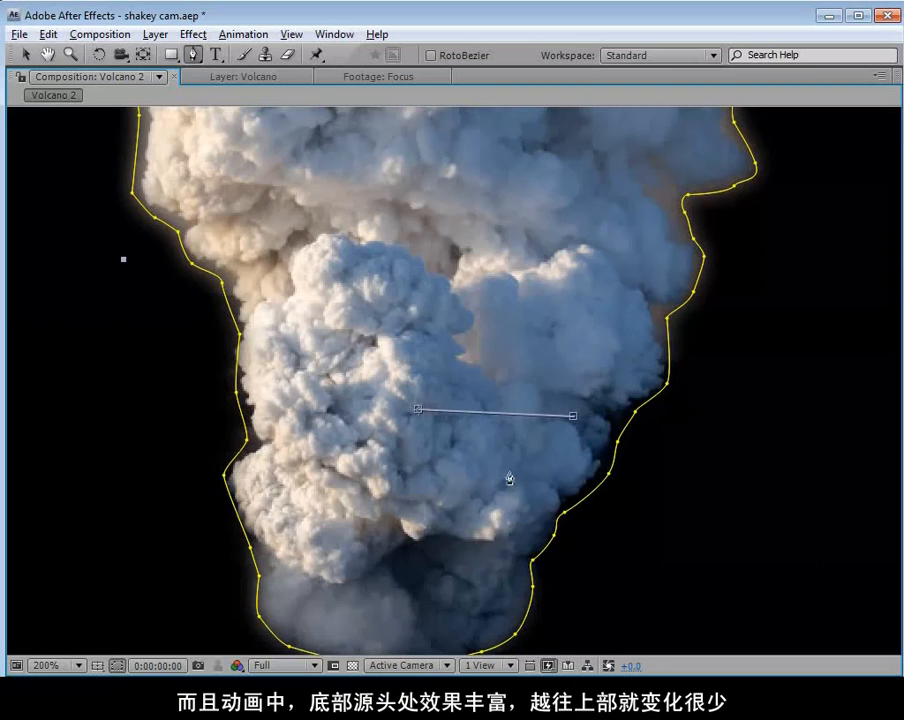
drag(367, 241, 284, 286)
click(266, 300)
click(246, 323)
click(238, 385)
click(236, 368)
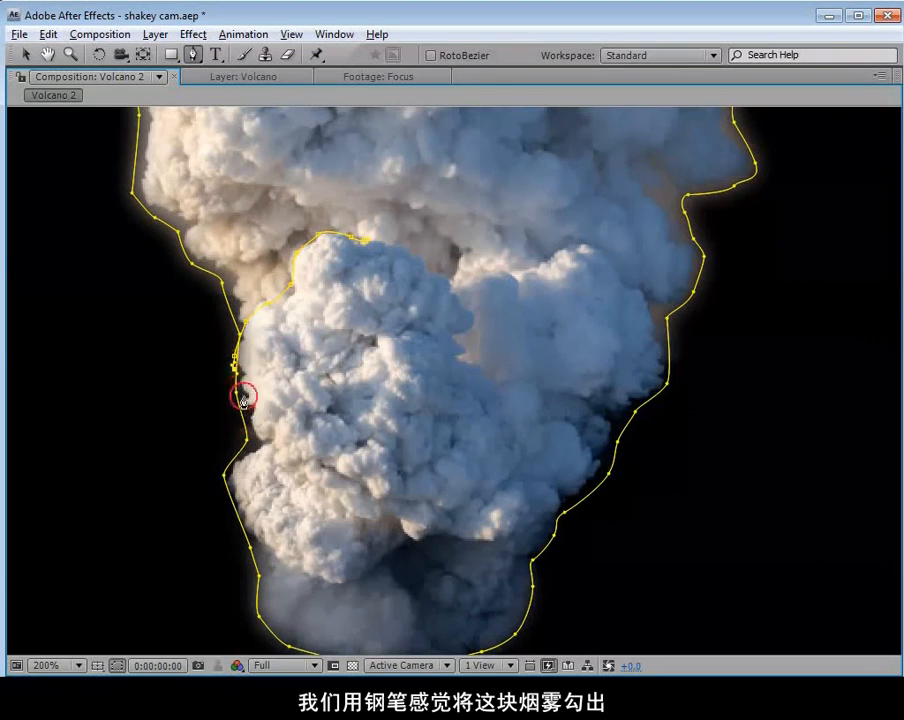
click(228, 503)
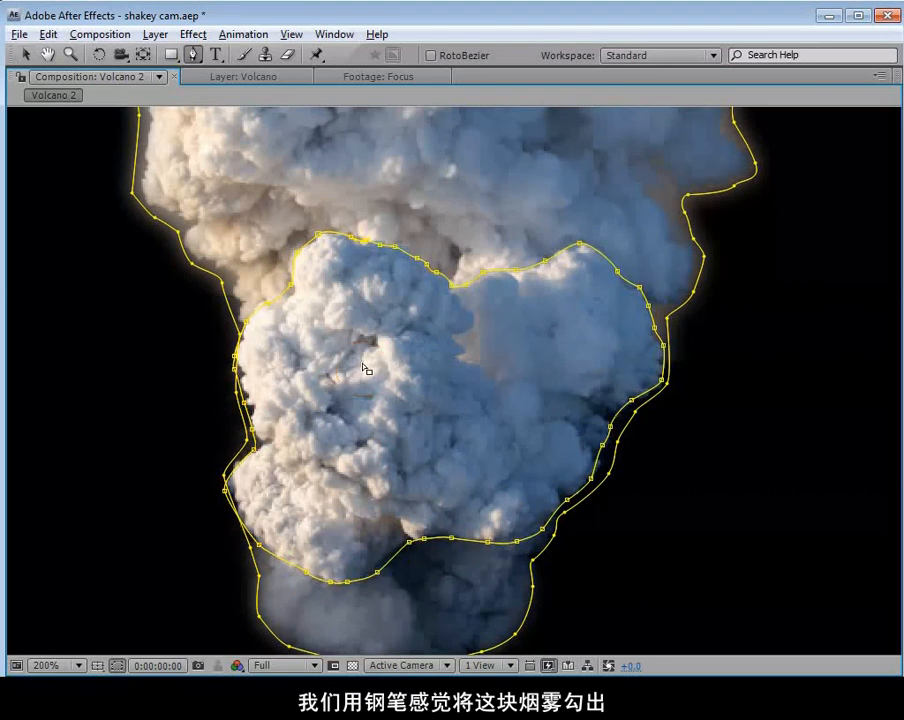
key(v)
Delete Mask 1, the original plume outline, from the top Volcano layer and turn off its solo.
key(grave)
scroll(420, 285, down, 1)
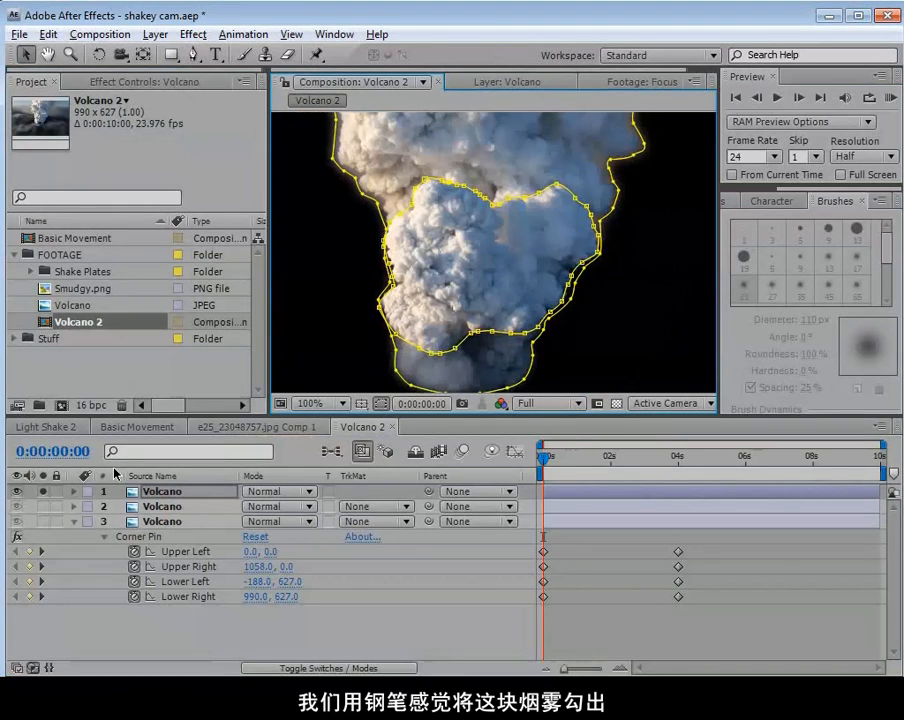
key(m)
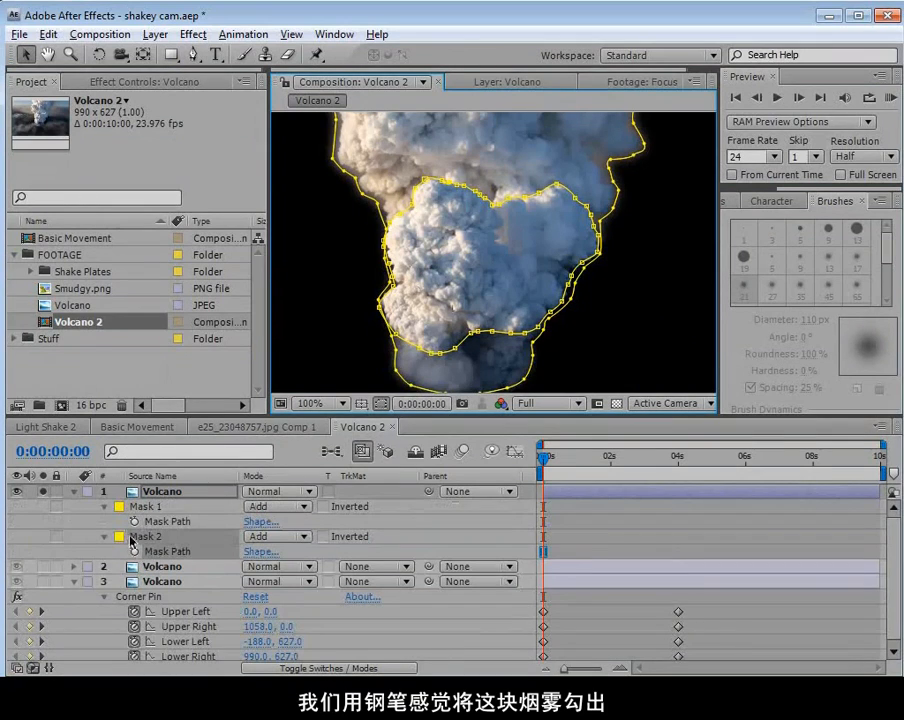
click(145, 507)
key(Delete)
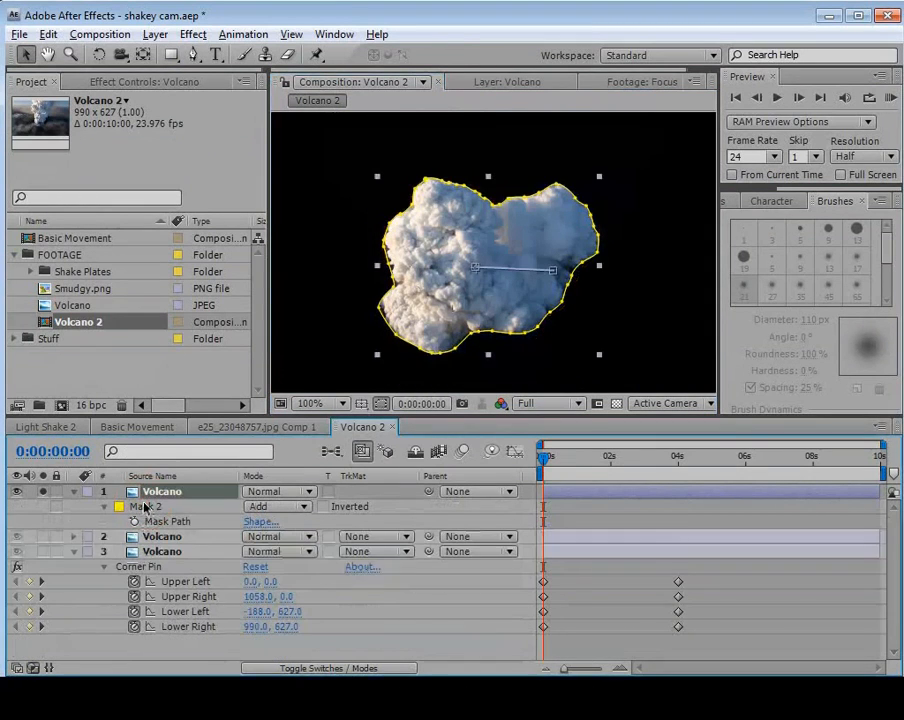
click(525, 352)
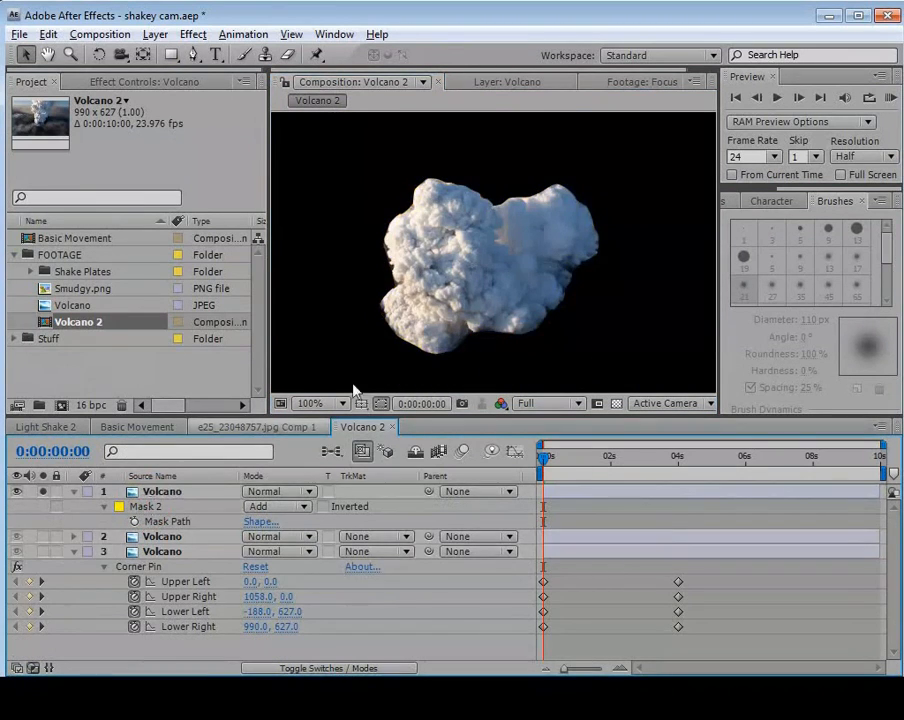
click(44, 491)
Collapse the layer properties and apply the Liquify effect to the top Volcano layer.
click(73, 491)
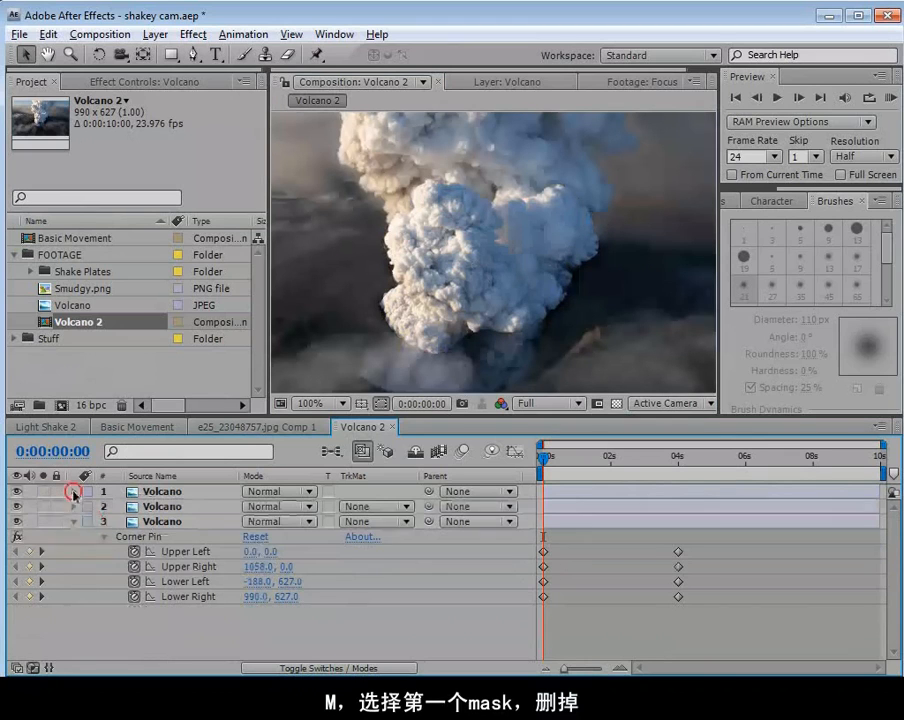
click(73, 521)
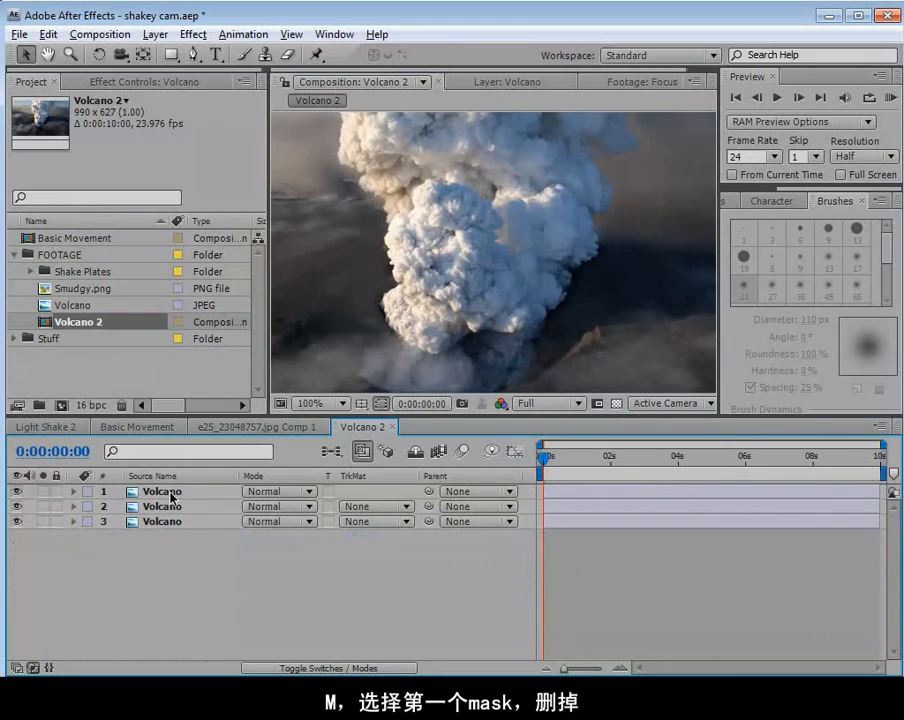
click(170, 492)
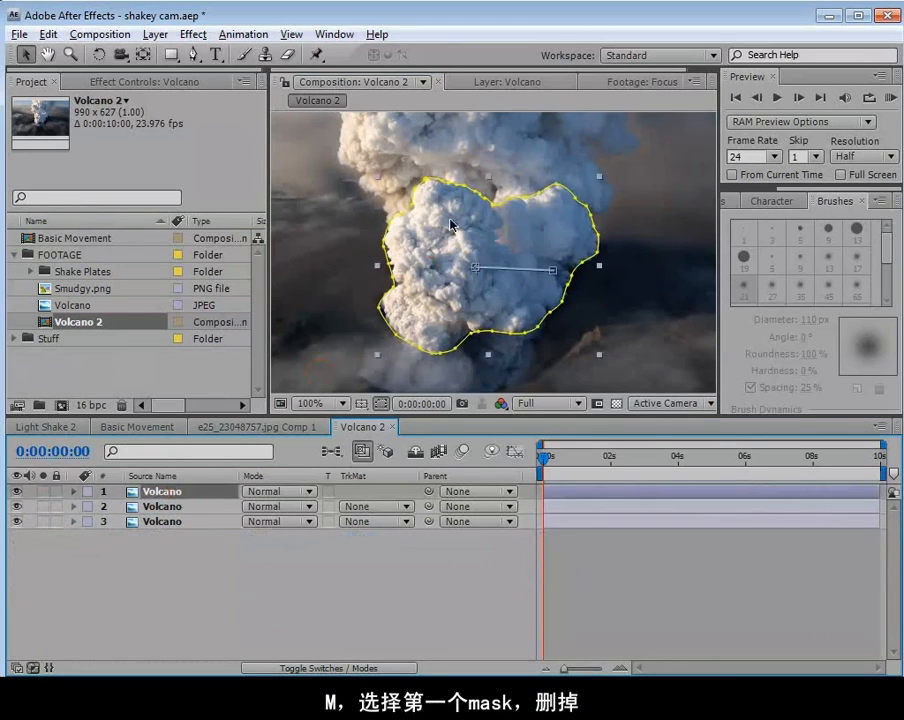
click(193, 36)
mouse_move(220, 218)
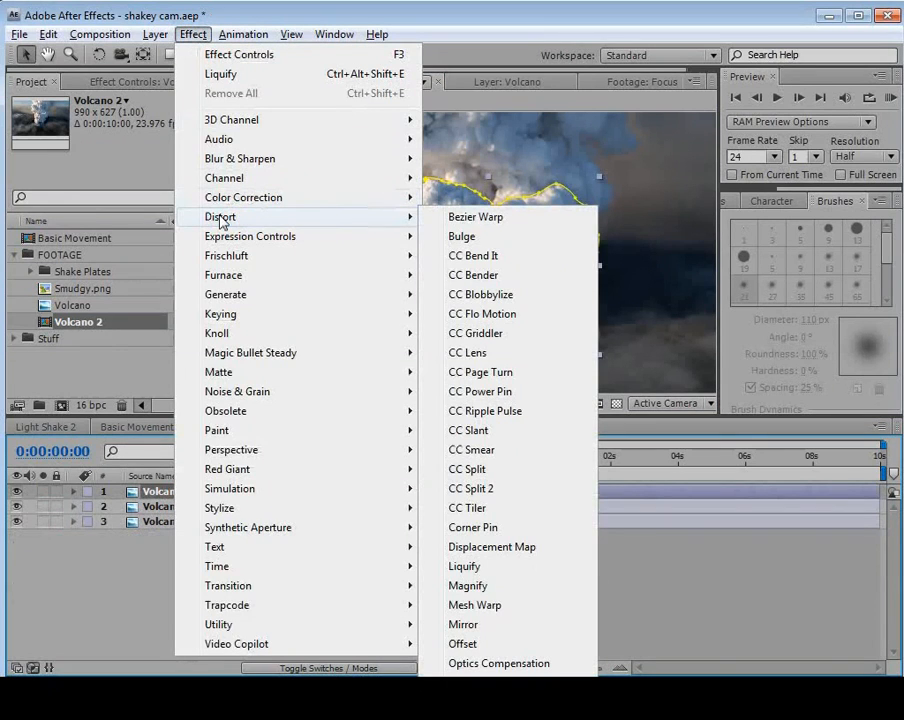
click(510, 573)
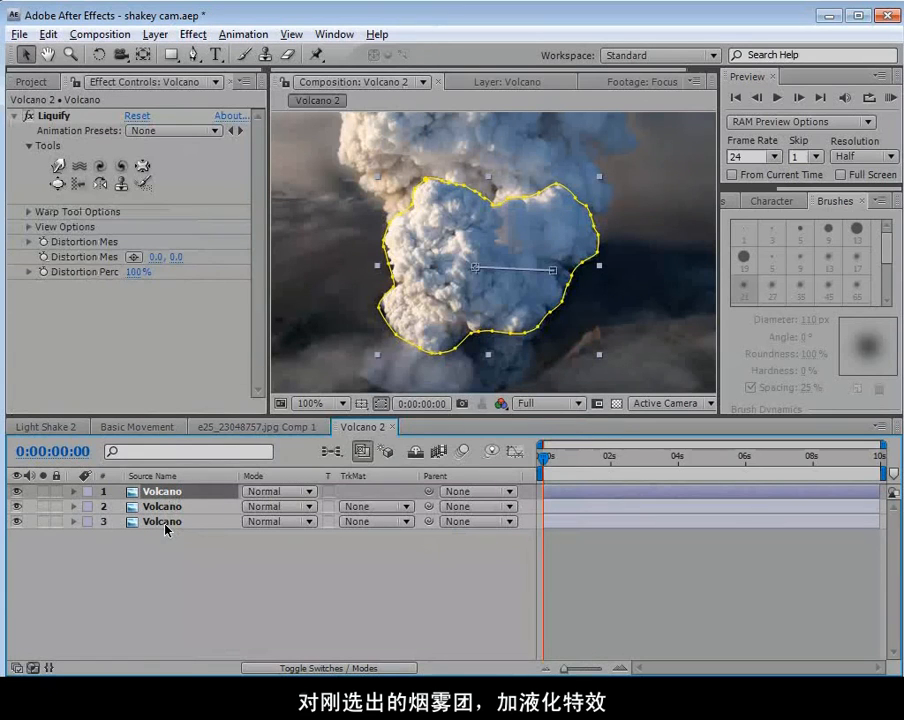
Reveal the background layer's keyframes, go to 4 seconds, and enable Distortion Mesh keyframing in the top layer's Liquify effect.
click(163, 522)
key(u)
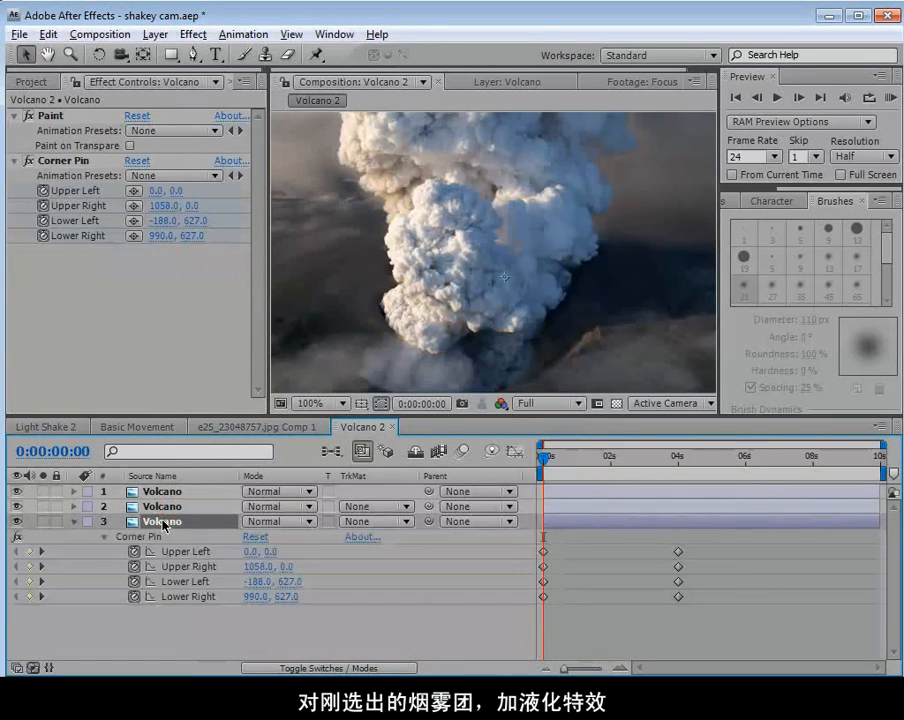
drag(567, 459, 677, 486)
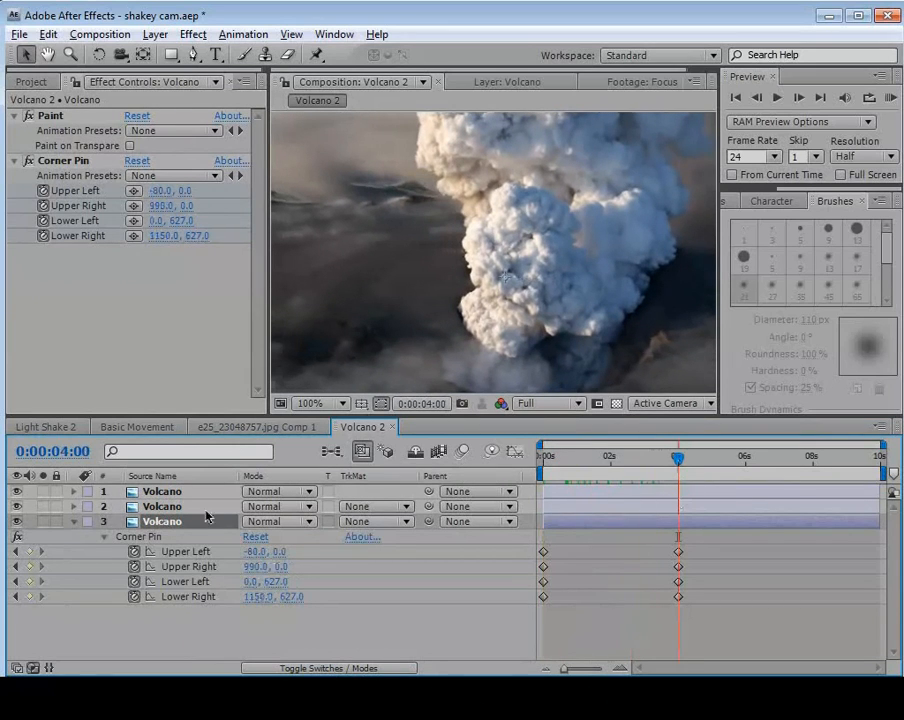
click(157, 492)
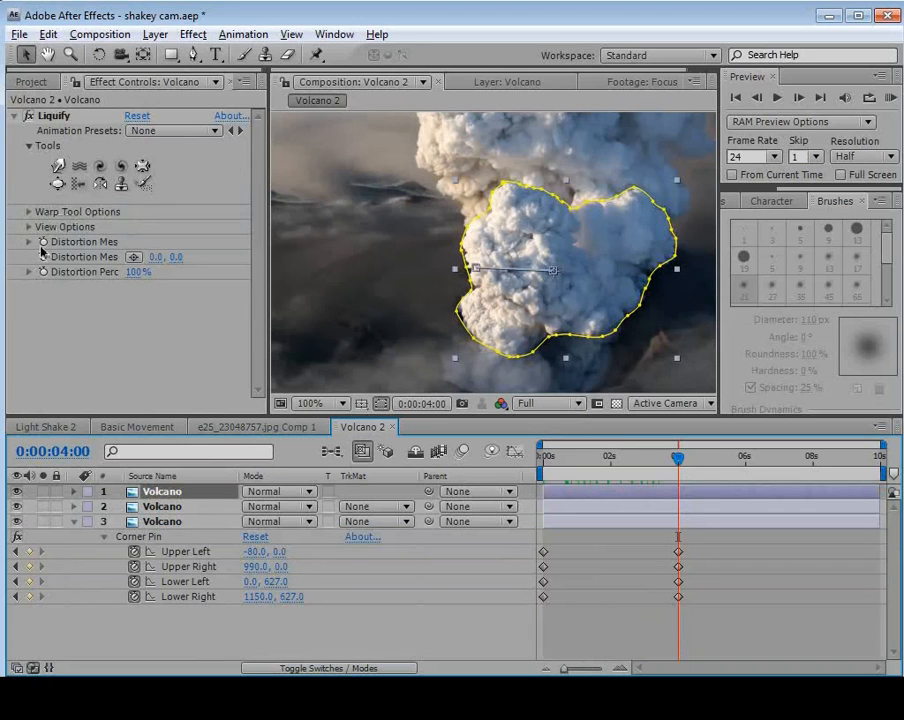
drag(268, 296, 292, 298)
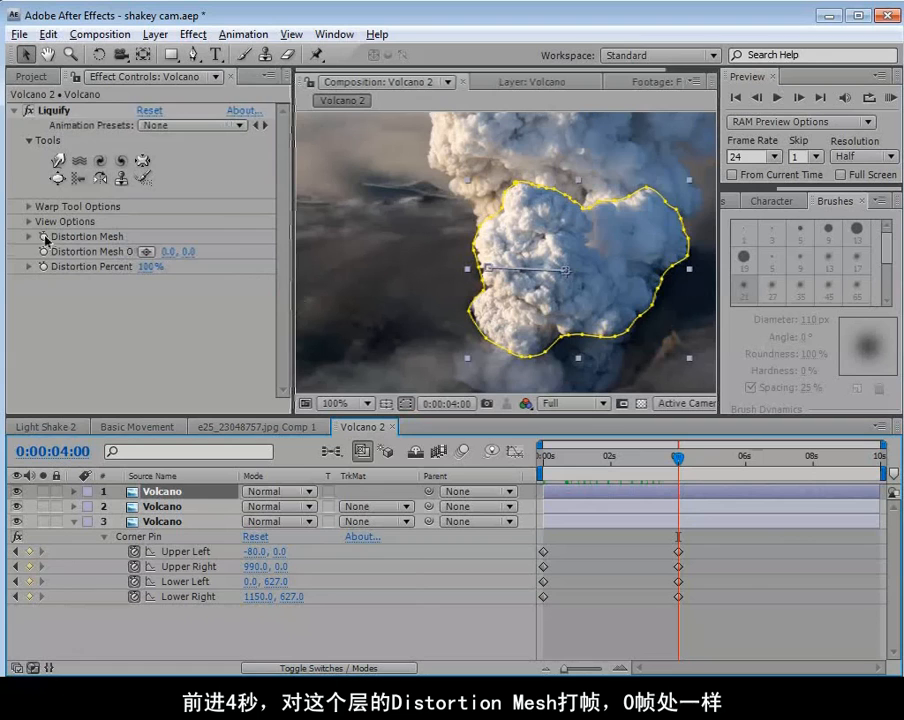
click(44, 237)
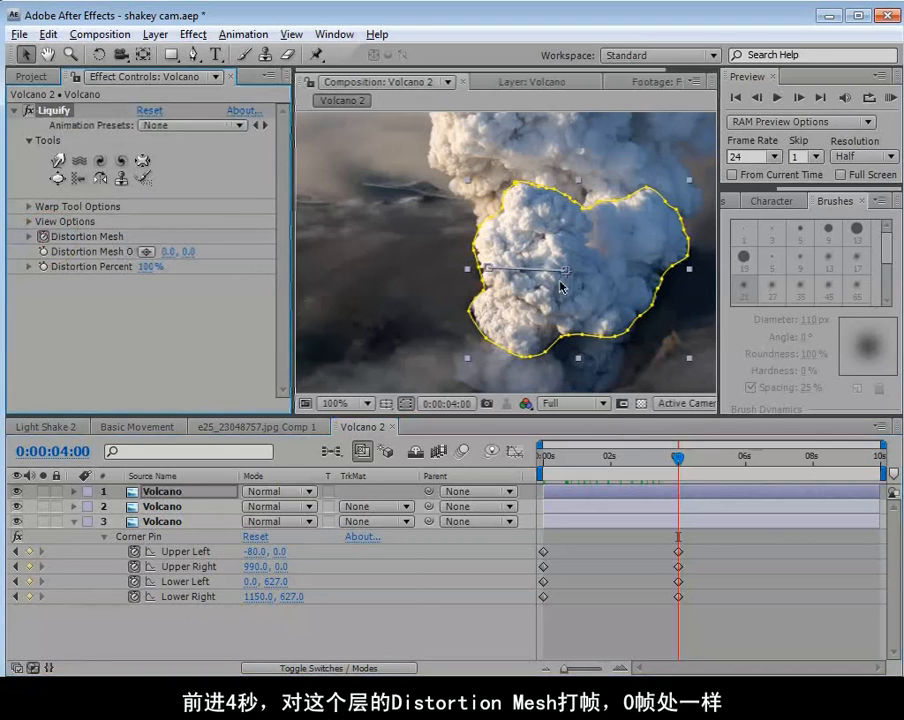
Reveal the top layer's keyframes and add a Distortion Mesh keyframe at 0 seconds.
key(u)
drag(678, 458, 540, 457)
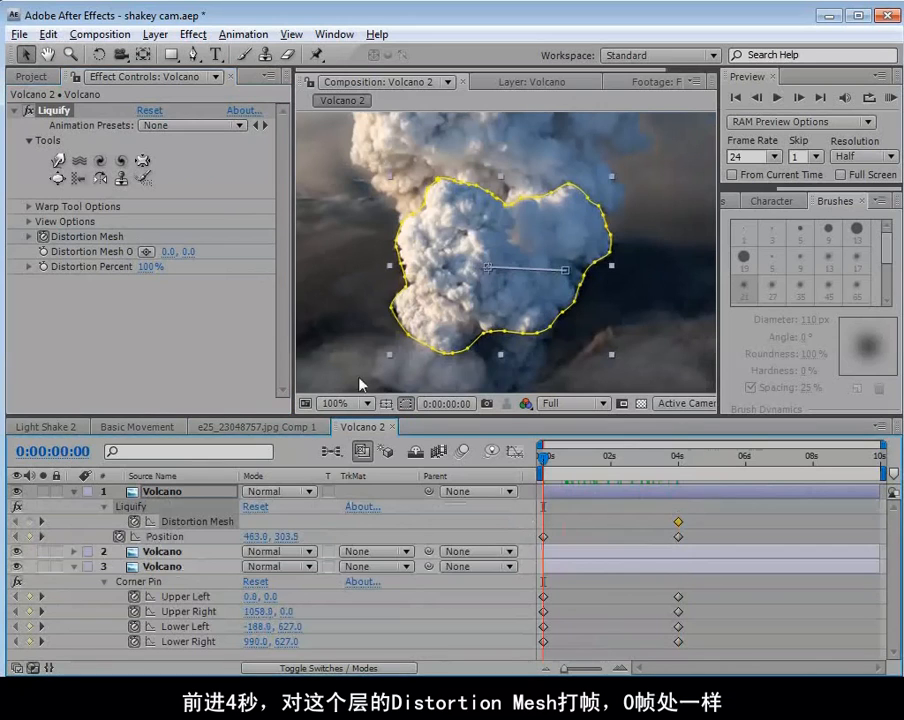
click(30, 521)
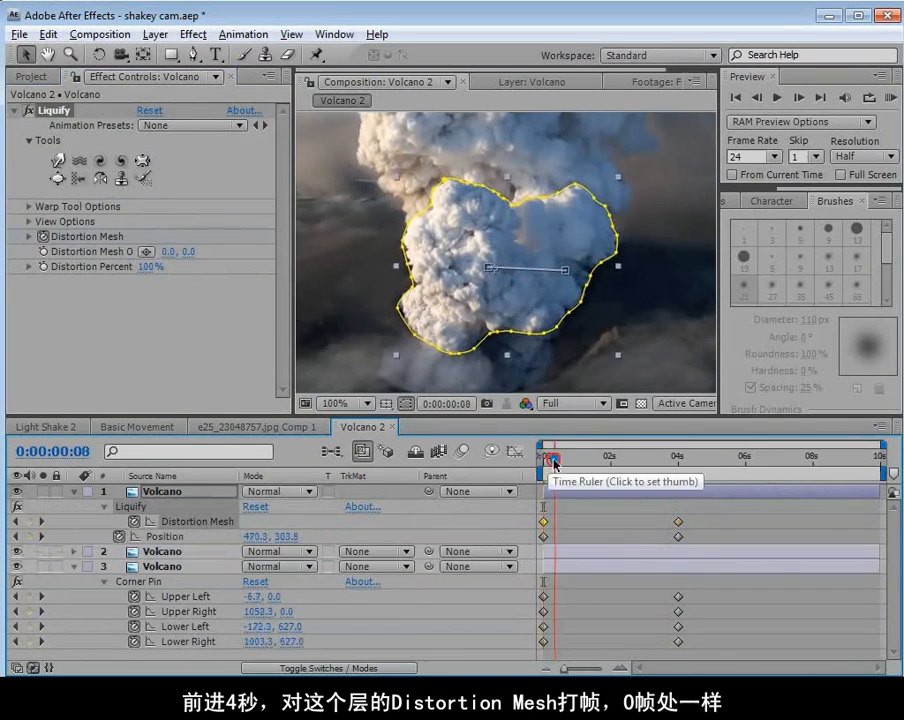
Return to 4 seconds, choose Liquify's Twirl Counterclockwise tool, and reduce its brush to less than half its size.
click(597, 460)
drag(598, 462, 678, 458)
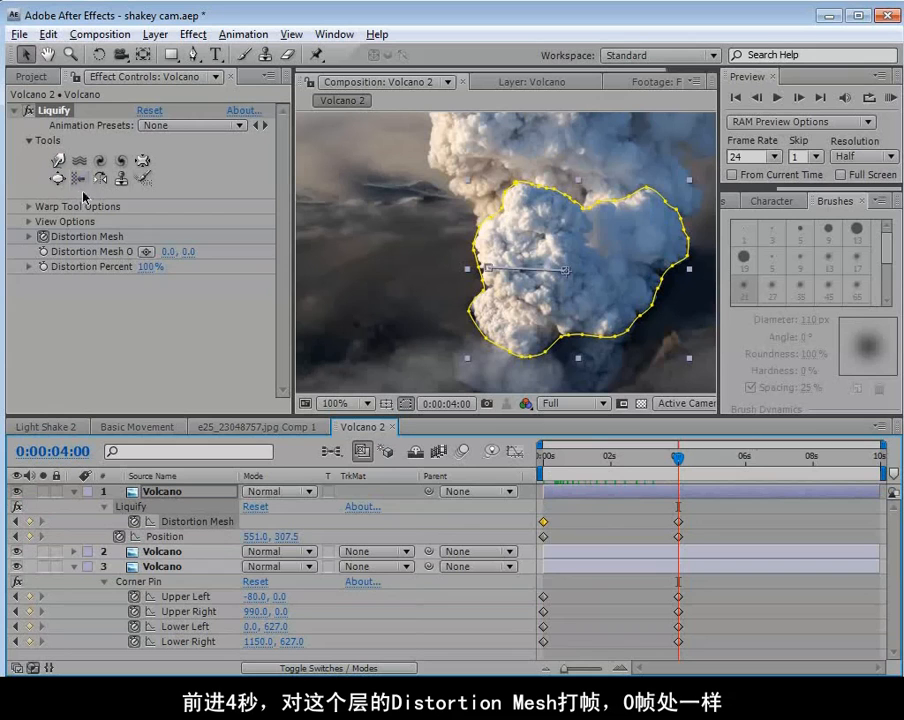
key(space)
drag(592, 278, 520, 262)
scroll(510, 270, up, 1)
drag(476, 298, 561, 280)
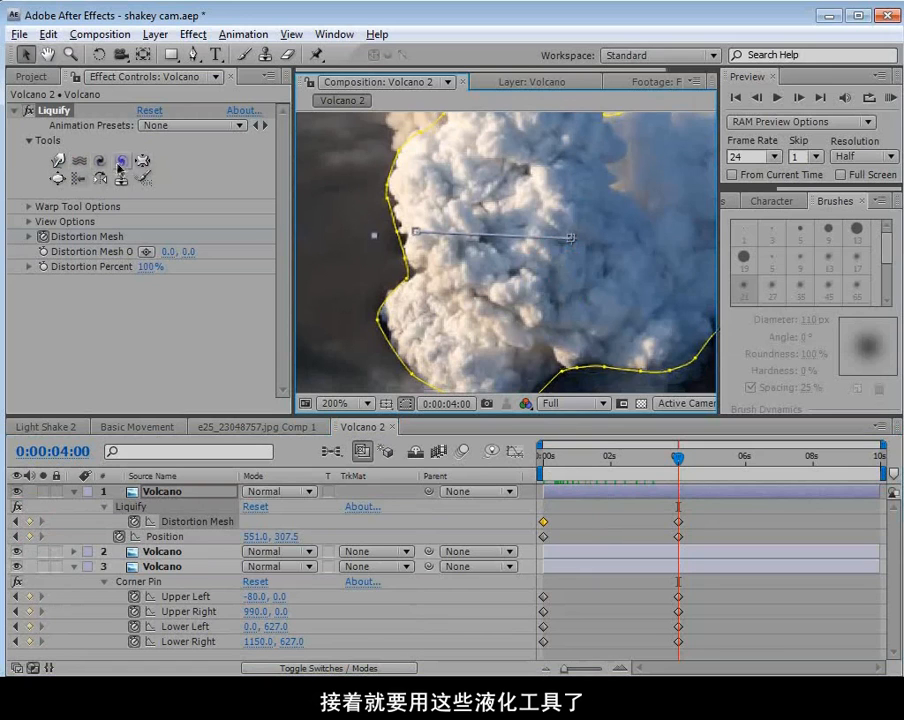
click(121, 163)
key(space)
scroll(458, 262, down, 1)
drag(502, 246, 480, 262)
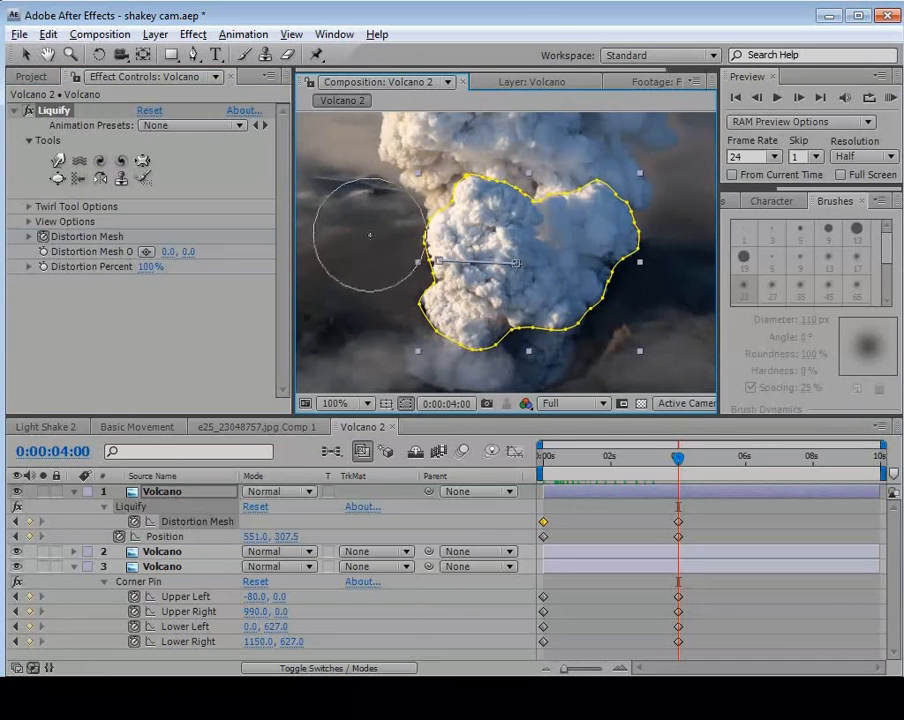
ctrl+drag(374, 232, 339, 242)
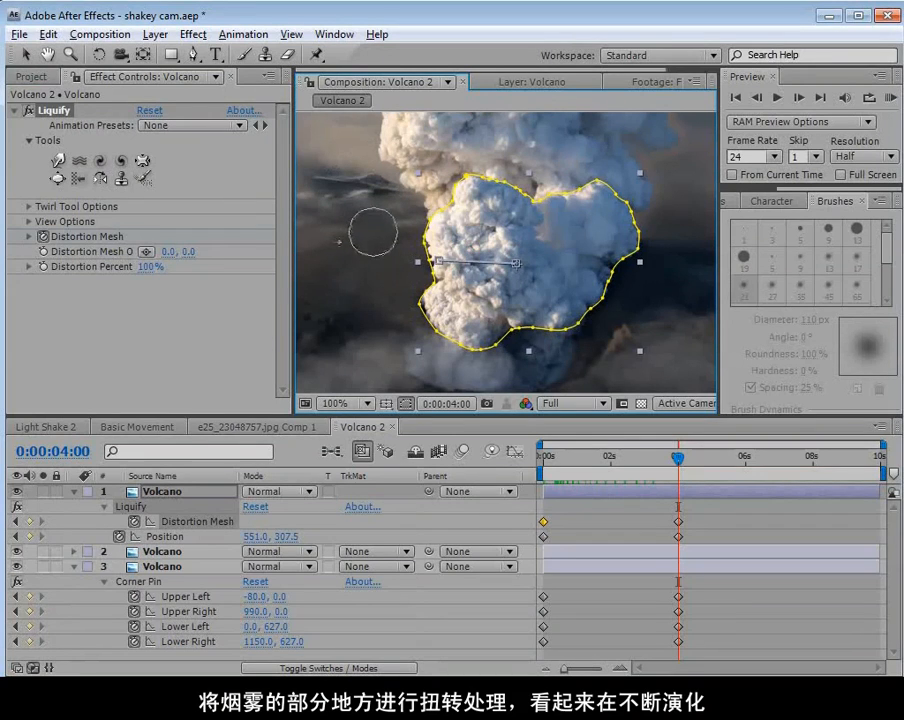
Twirl the smoke counterclockwise along the billow's left side and clockwise along its right side at 4 seconds.
click(121, 160)
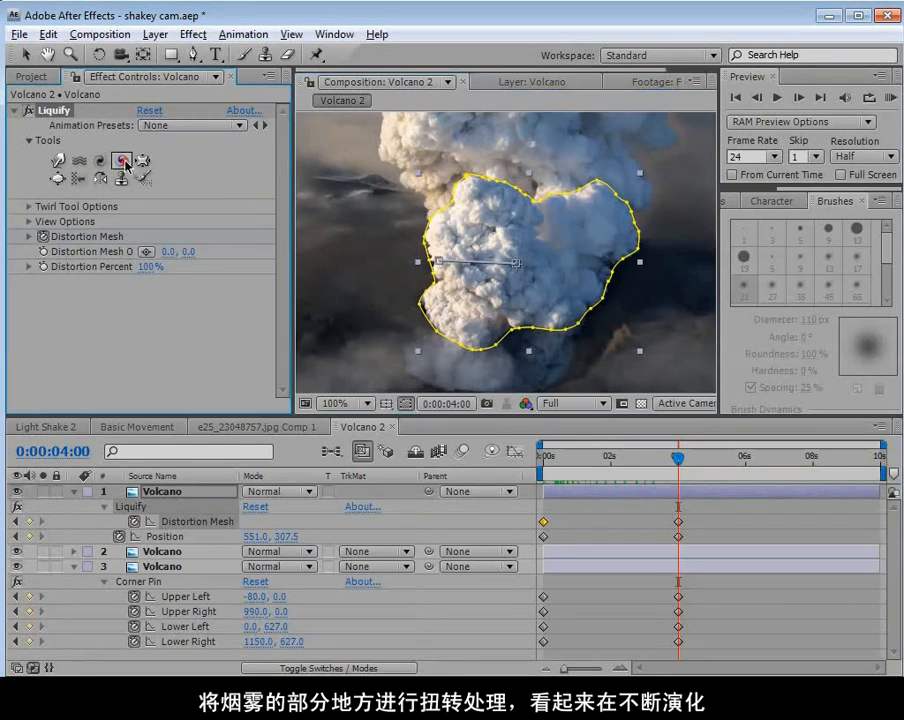
click(440, 302)
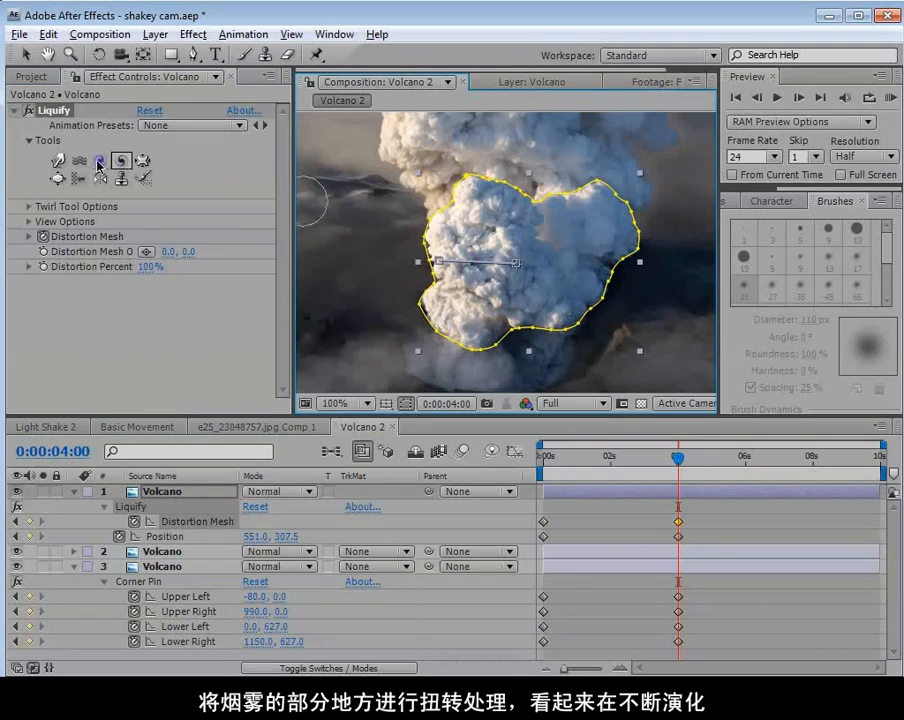
click(100, 160)
drag(570, 310, 562, 306)
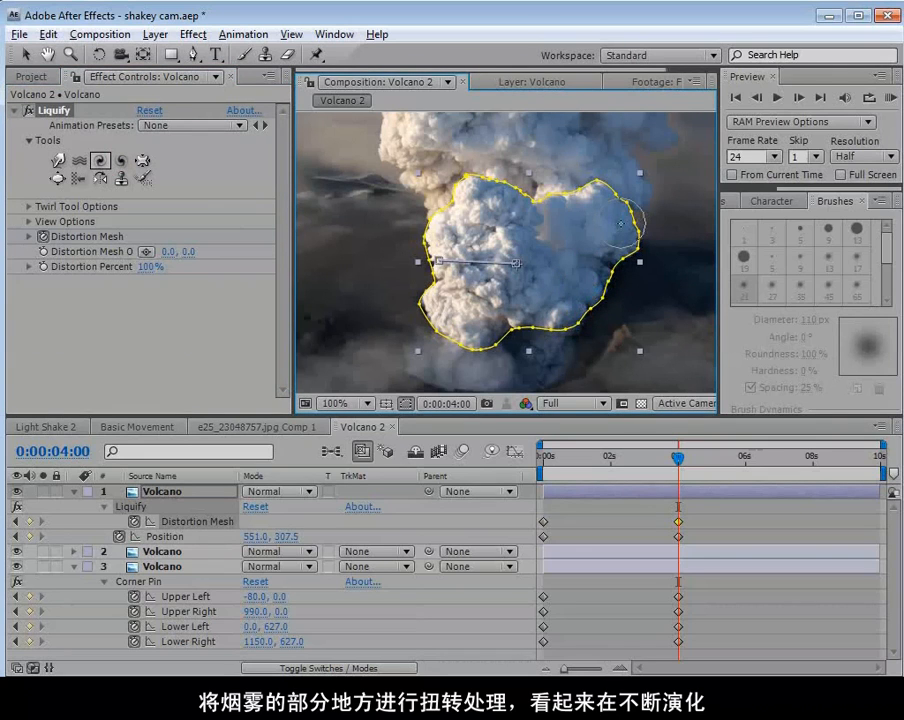
Twirl the smoke clockwise over the billow's right lobe with a small brush and over its upper centre with a larger one.
click(632, 279)
click(638, 292)
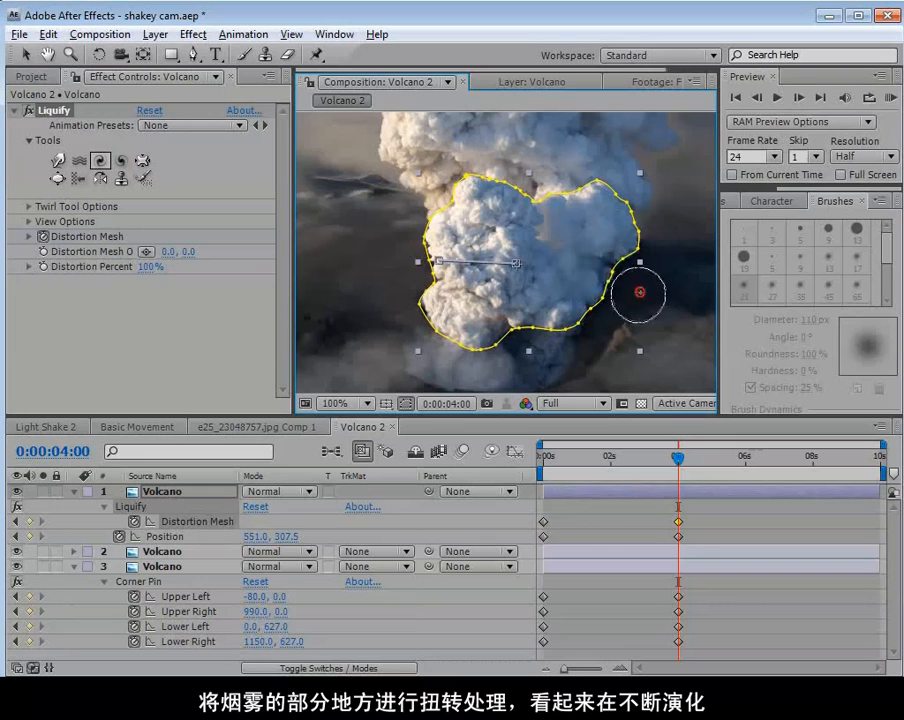
click(608, 225)
click(590, 284)
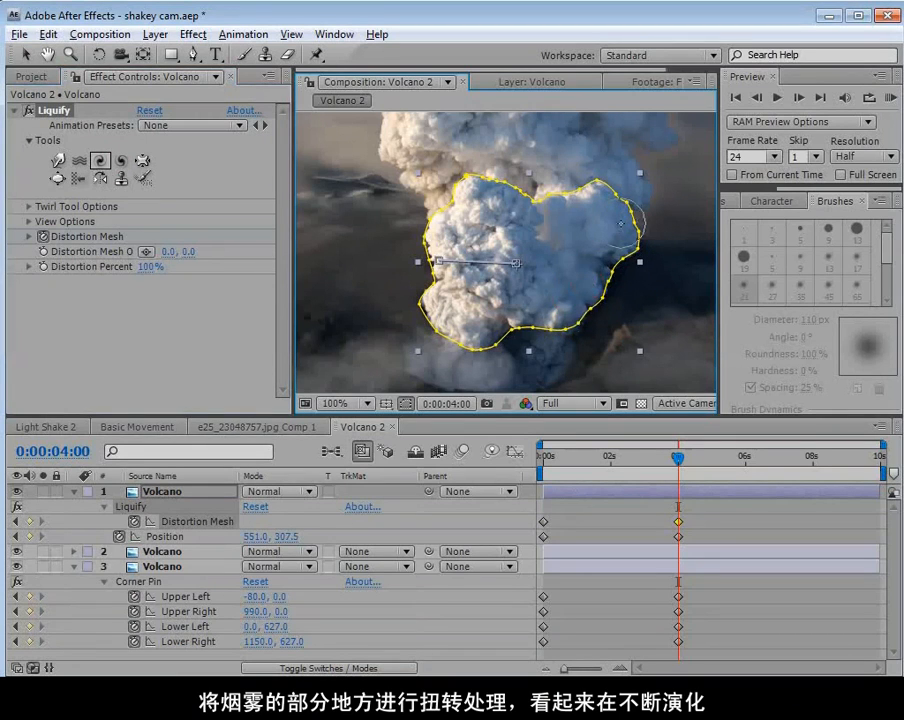
click(638, 291)
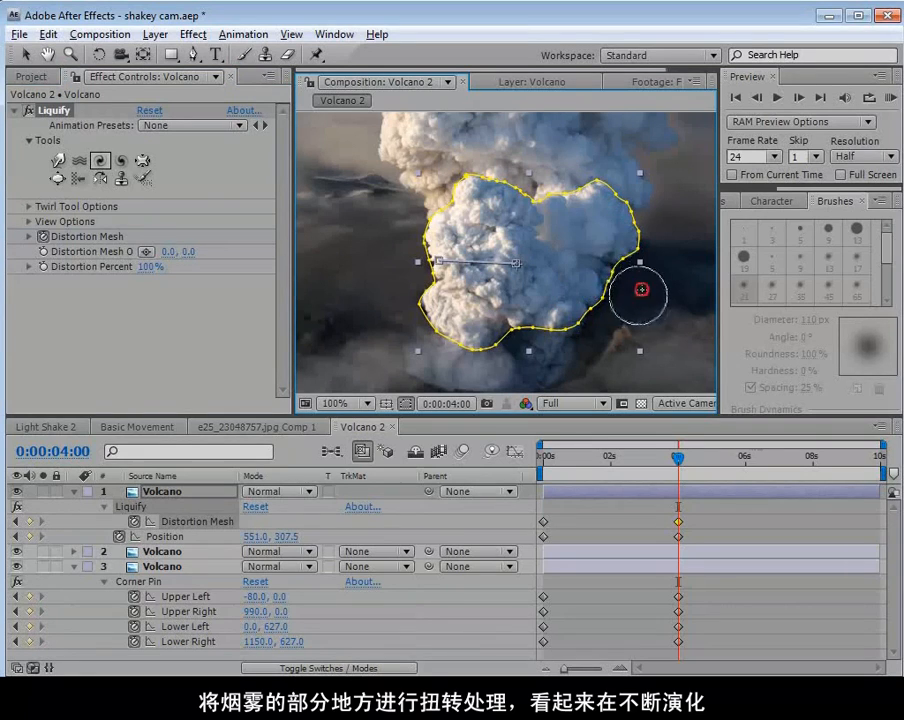
click(608, 225)
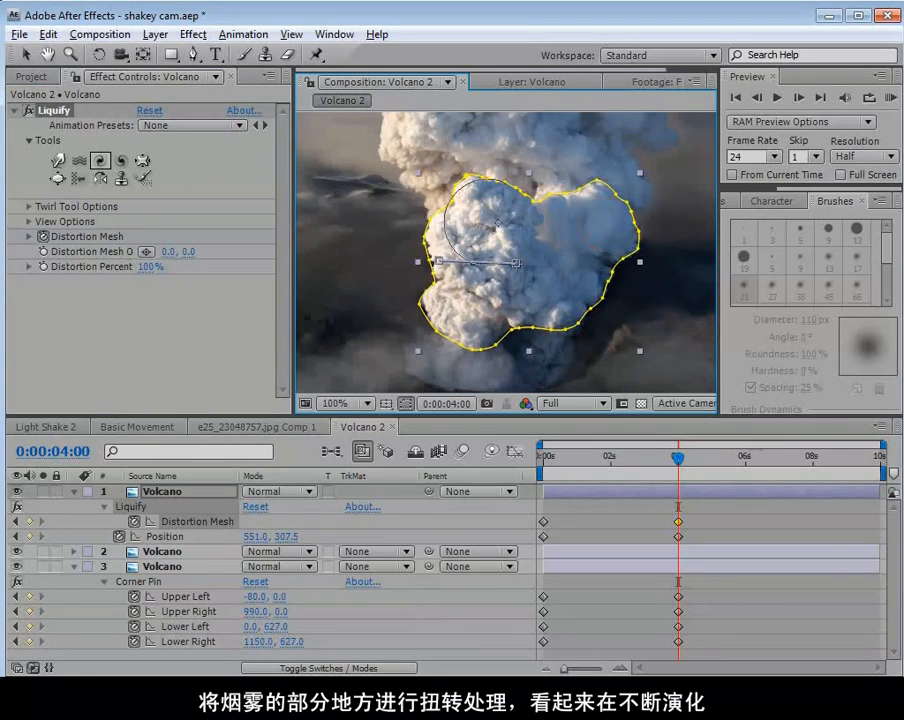
click(490, 230)
mouse_move(490, 230)
mouse_down()
mouse_move(441, 256)
mouse_move(441, 247)
mouse_move(522, 295)
mouse_up()
Twirl the smoke counterclockwise on the billow's left edge and in its lower right area.
click(121, 160)
click(443, 247)
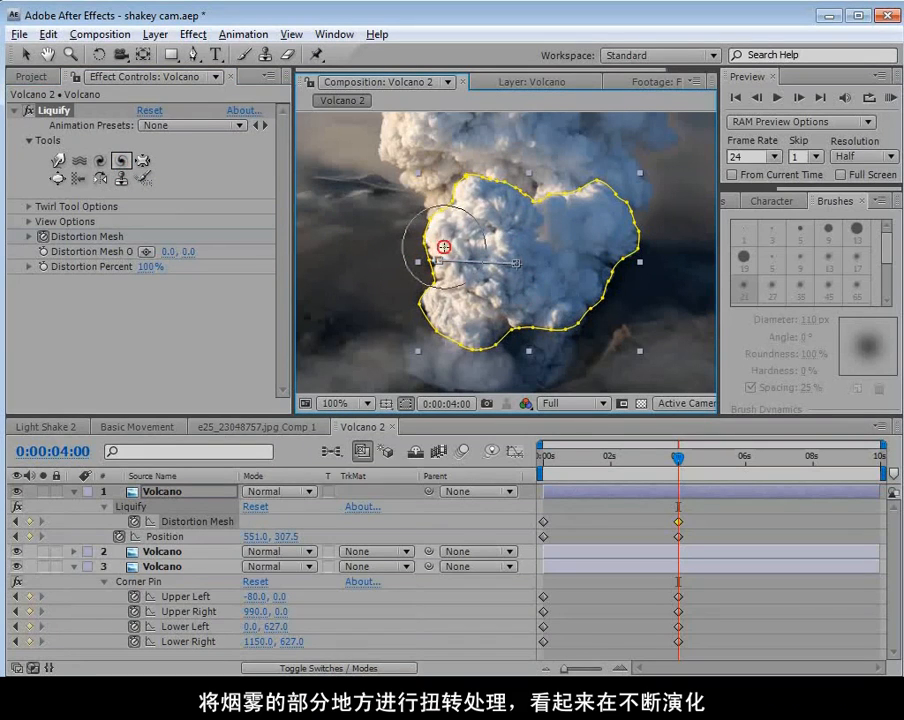
ctrl+drag(578, 299, 563, 306)
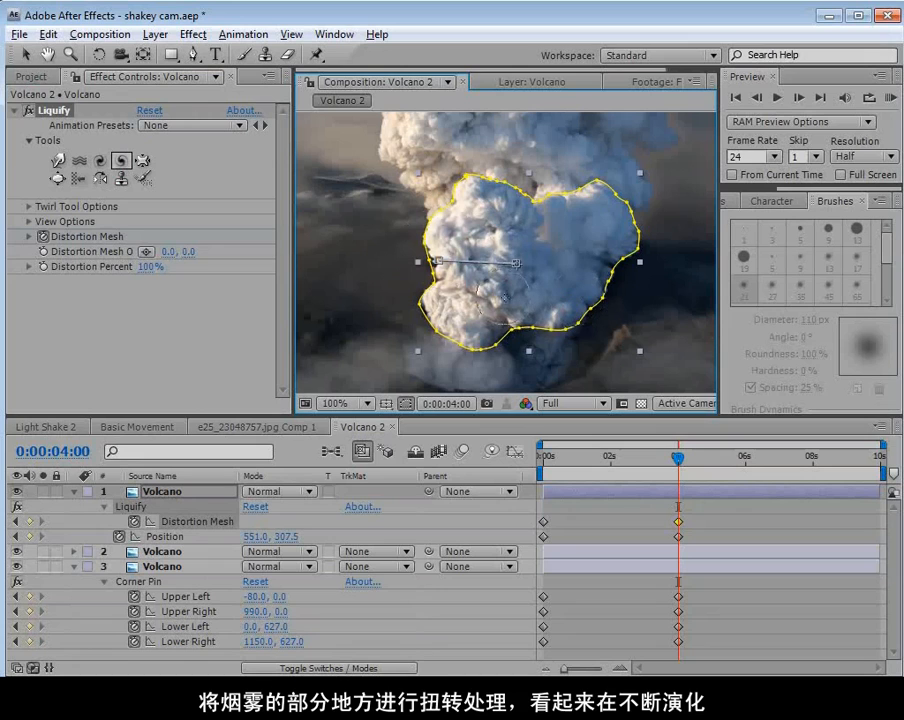
Twirl the smoke clockwise with a small brush in the billow's upper centre, middle and along its bottom edge.
click(100, 160)
click(507, 224)
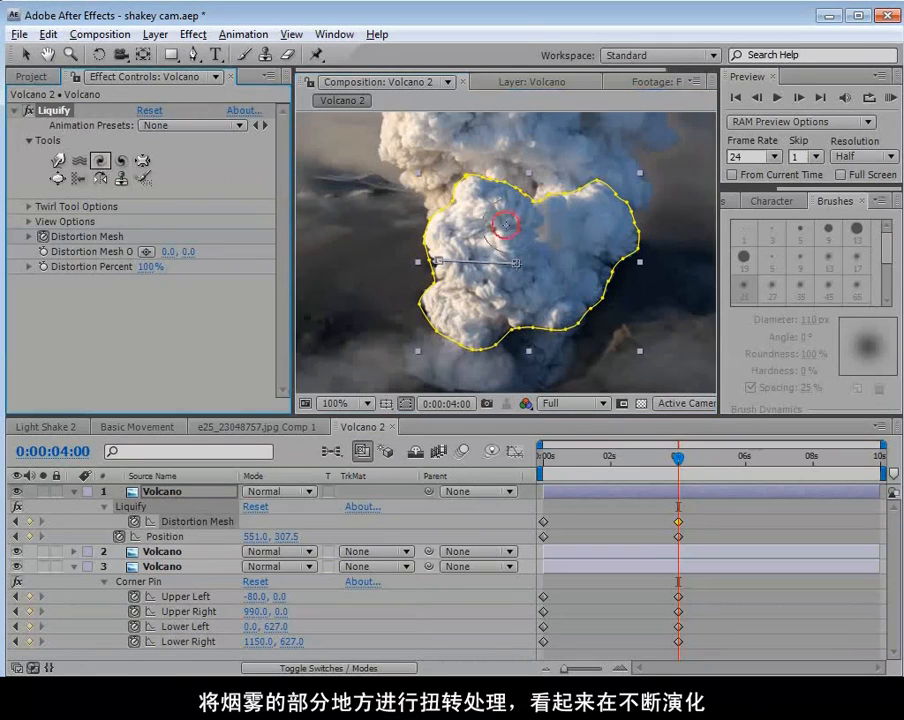
drag(544, 263, 547, 264)
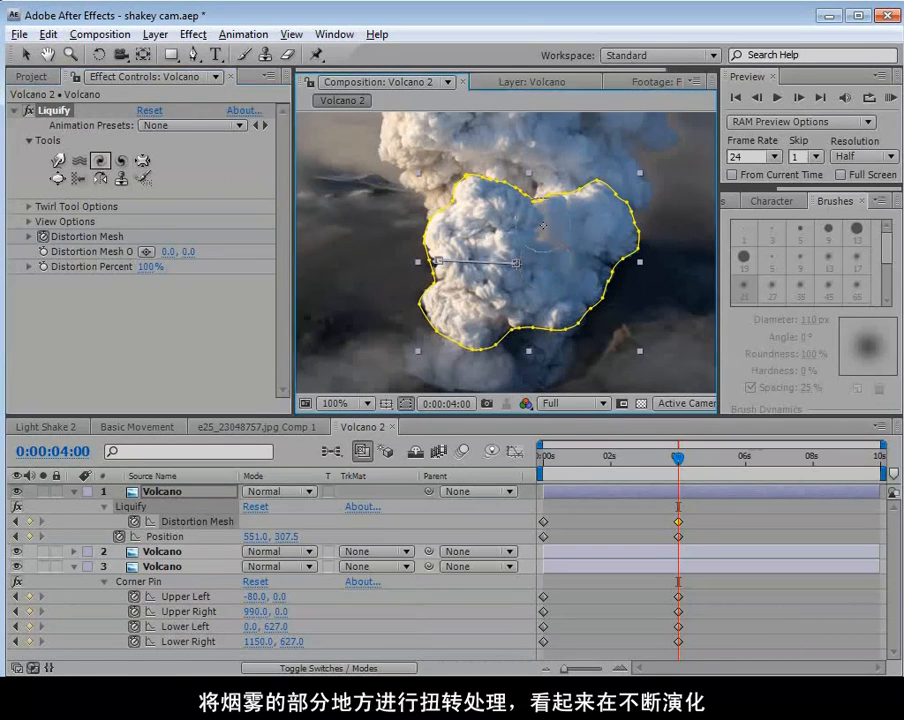
click(564, 310)
click(507, 318)
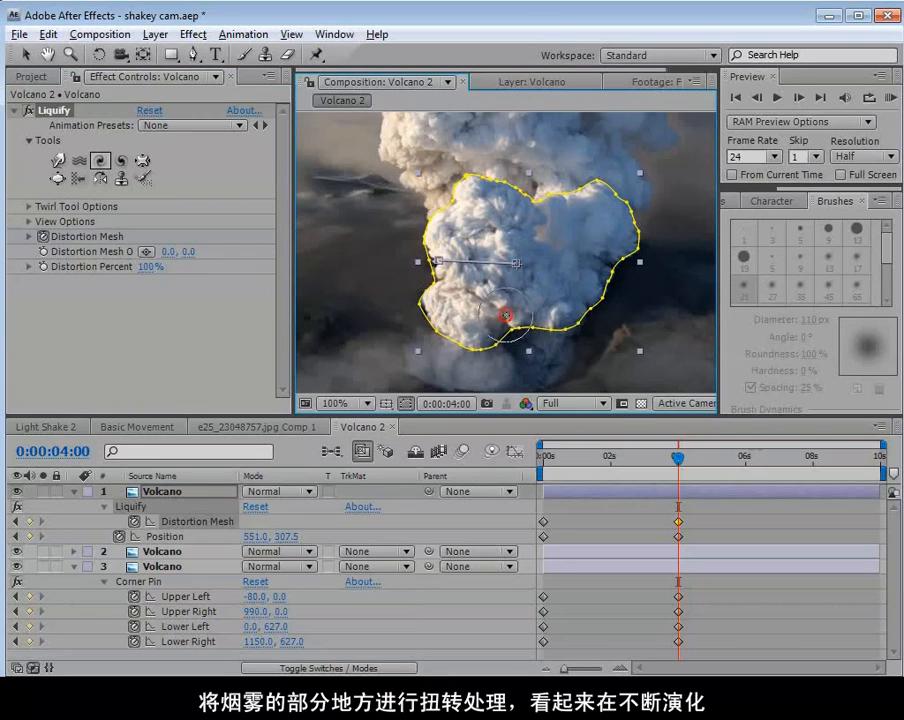
click(512, 341)
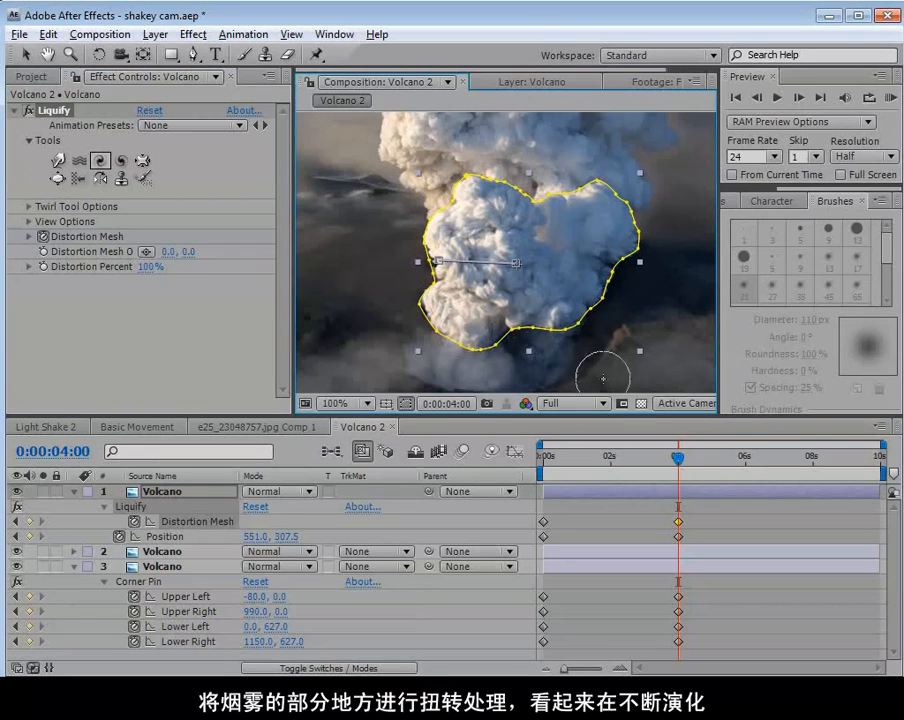
Push the billow's outer edges outward all the way around with Liquify's Warp tool at 4 seconds.
click(58, 161)
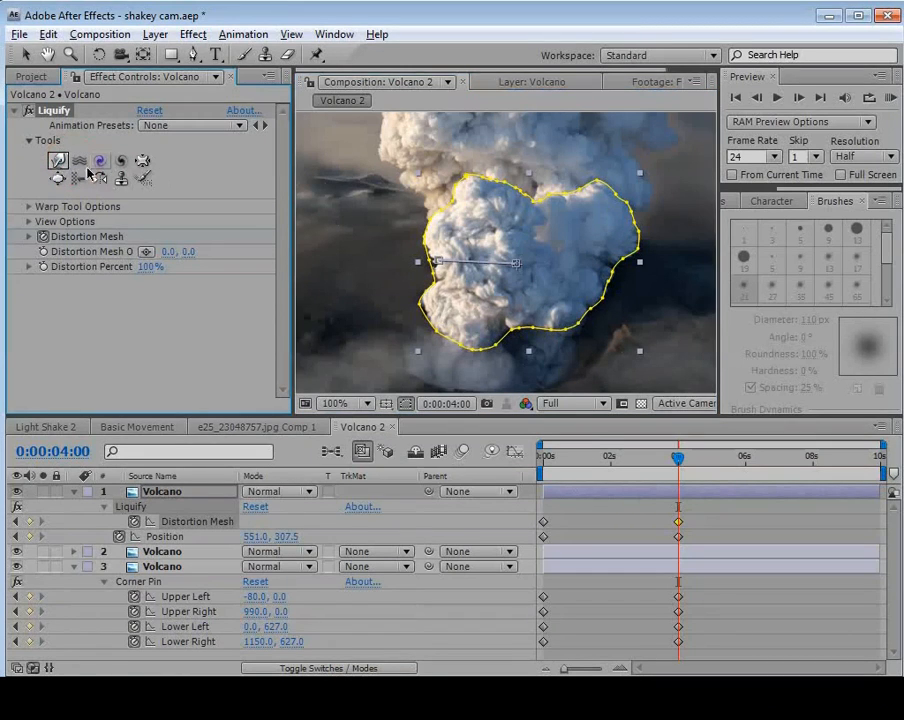
drag(482, 196, 481, 200)
mouse_move(444, 241)
mouse_down()
mouse_move(425, 246)
mouse_move(439, 275)
mouse_move(432, 299)
mouse_up()
drag(485, 309, 489, 324)
drag(556, 309, 561, 316)
mouse_move(600, 235)
mouse_down()
mouse_move(612, 232)
mouse_move(595, 200)
mouse_move(548, 201)
mouse_up()
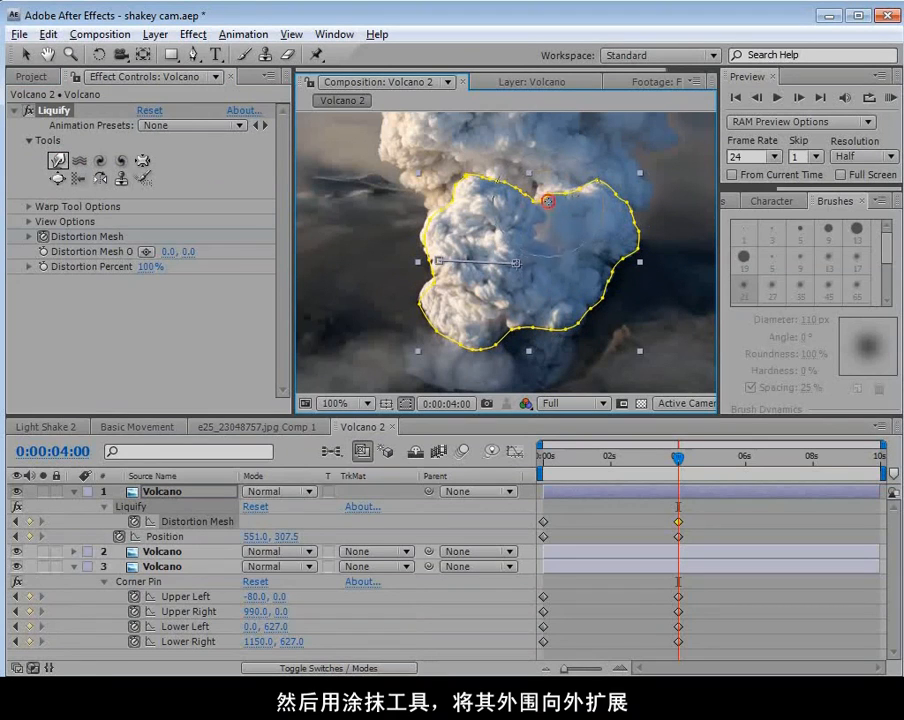
mouse_move(592, 267)
mouse_down()
mouse_move(605, 266)
mouse_move(636, 231)
mouse_up()
drag(594, 189, 593, 174)
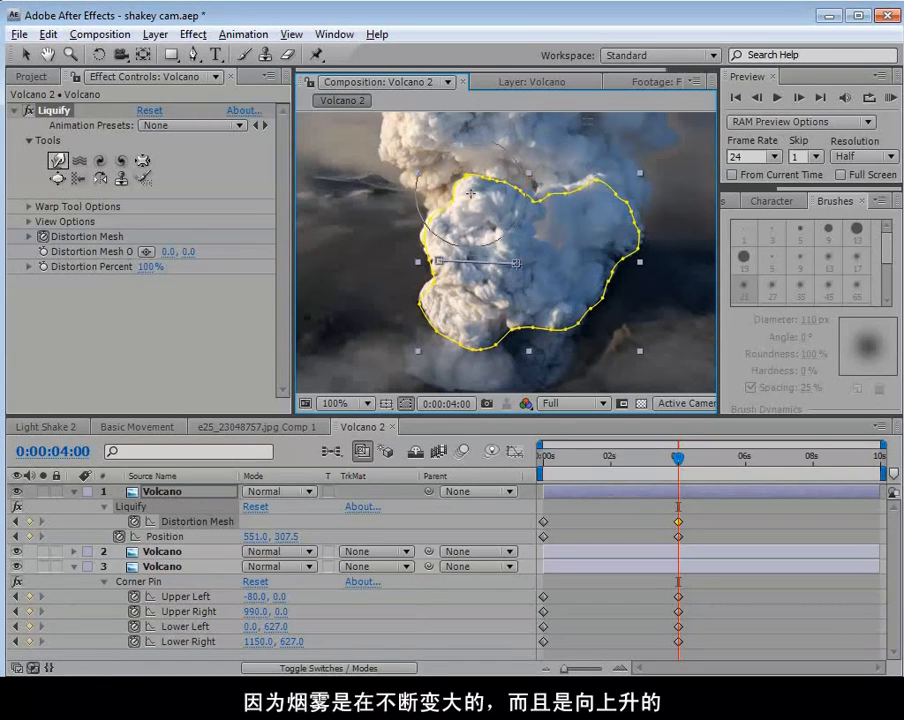
Inflate the billow's upper left and lower right areas with Liquify's Bloat tool, and return to the Selection tool.
click(58, 179)
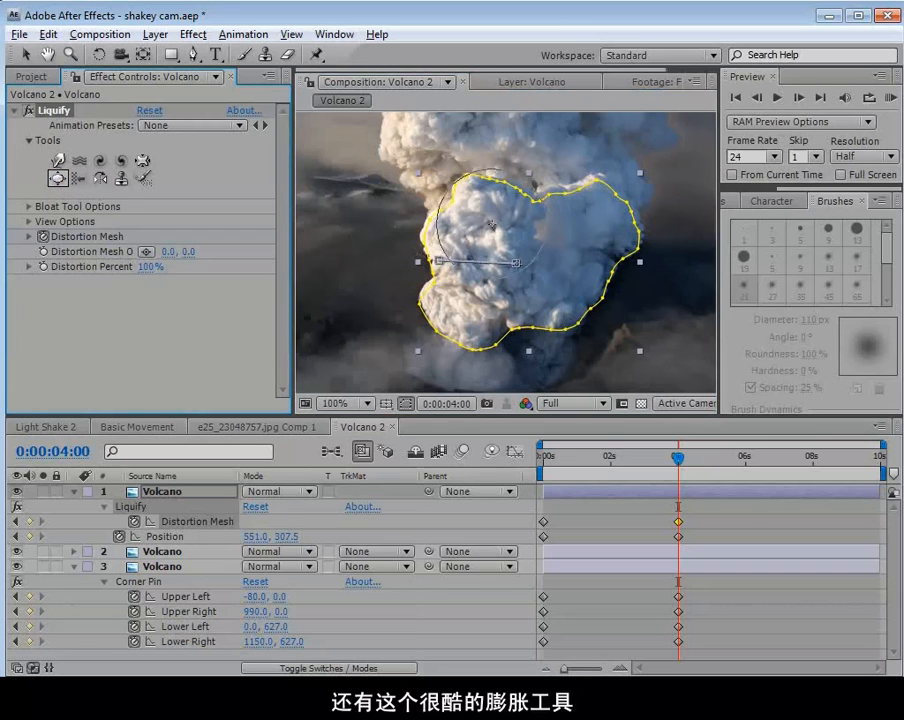
click(488, 227)
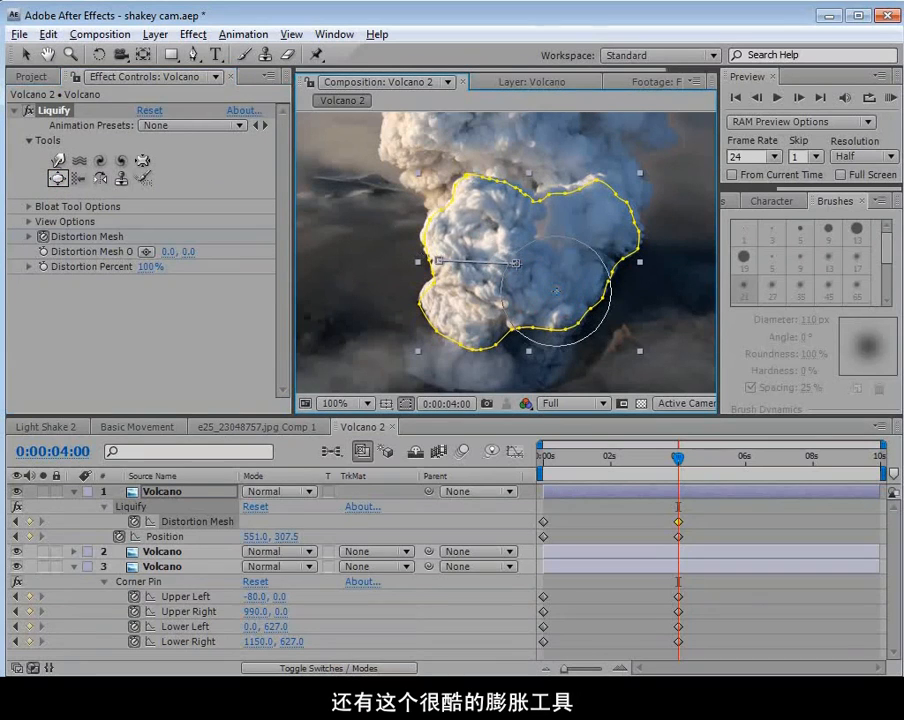
click(587, 315)
key(v)
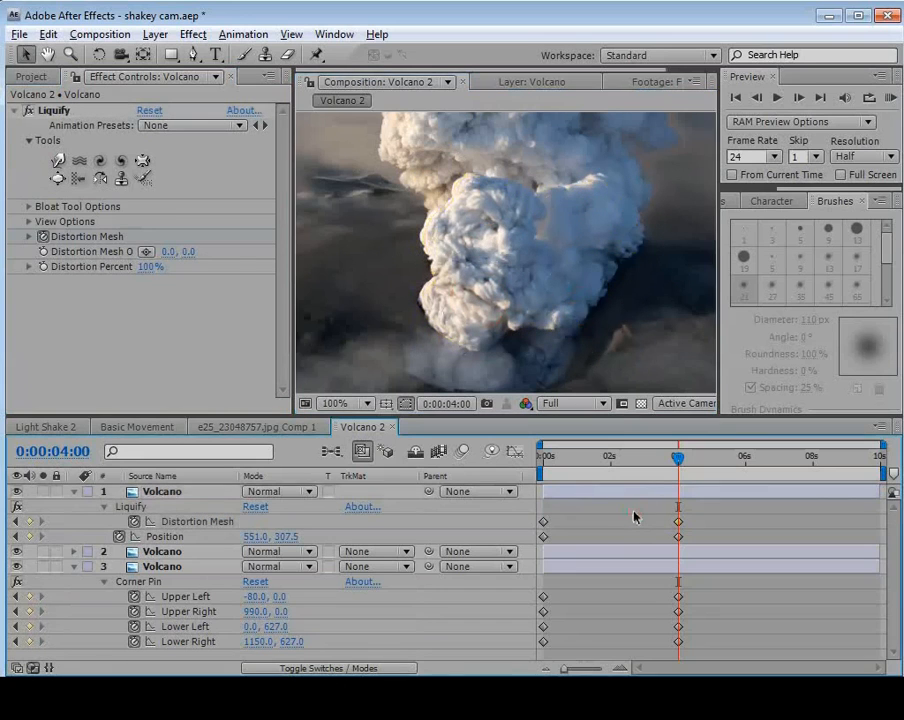
Scrub through the smoke animation to 0:00:04:01 and twirl the billow's lower smoke clockwise from left to right.
click(668, 460)
mouse_move(668, 460)
mouse_down()
mouse_move(566, 470)
mouse_move(675, 477)
mouse_up()
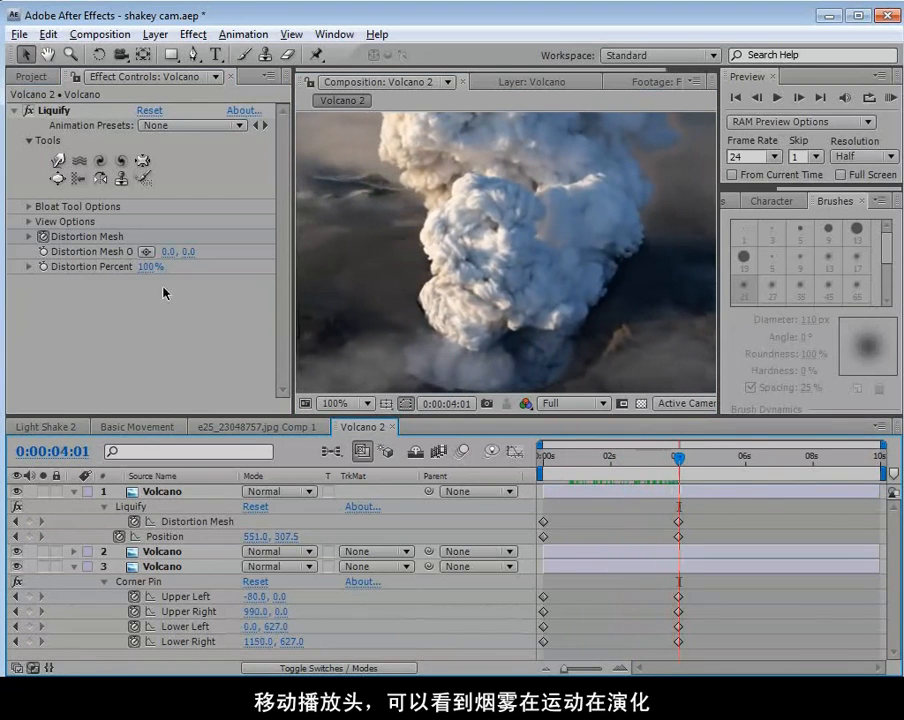
click(100, 160)
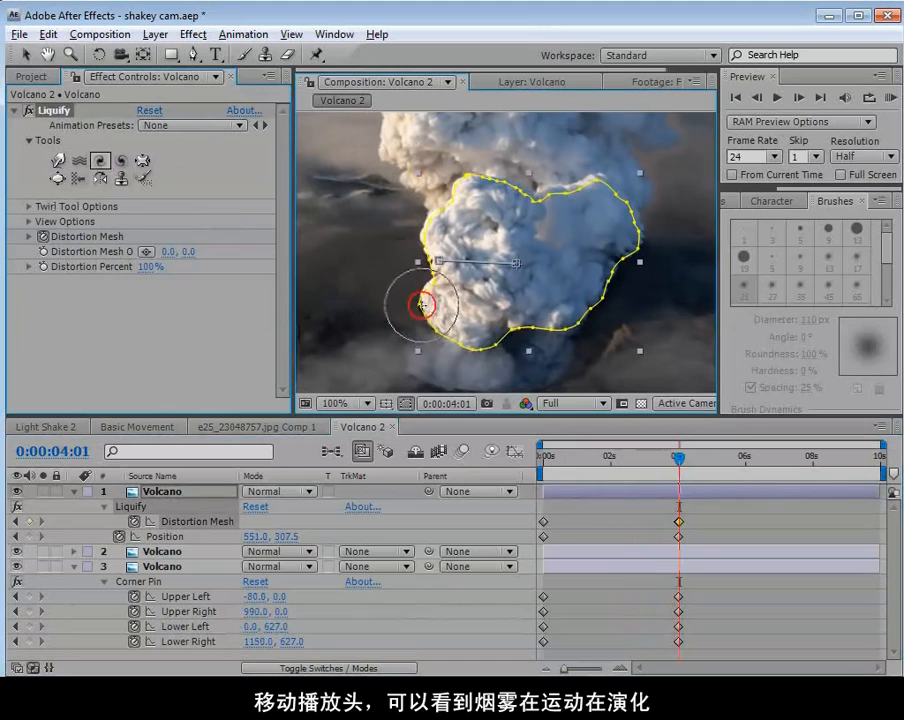
mouse_move(435, 302)
mouse_down()
mouse_move(455, 322)
mouse_move(432, 300)
mouse_move(482, 322)
mouse_move(561, 299)
mouse_up()
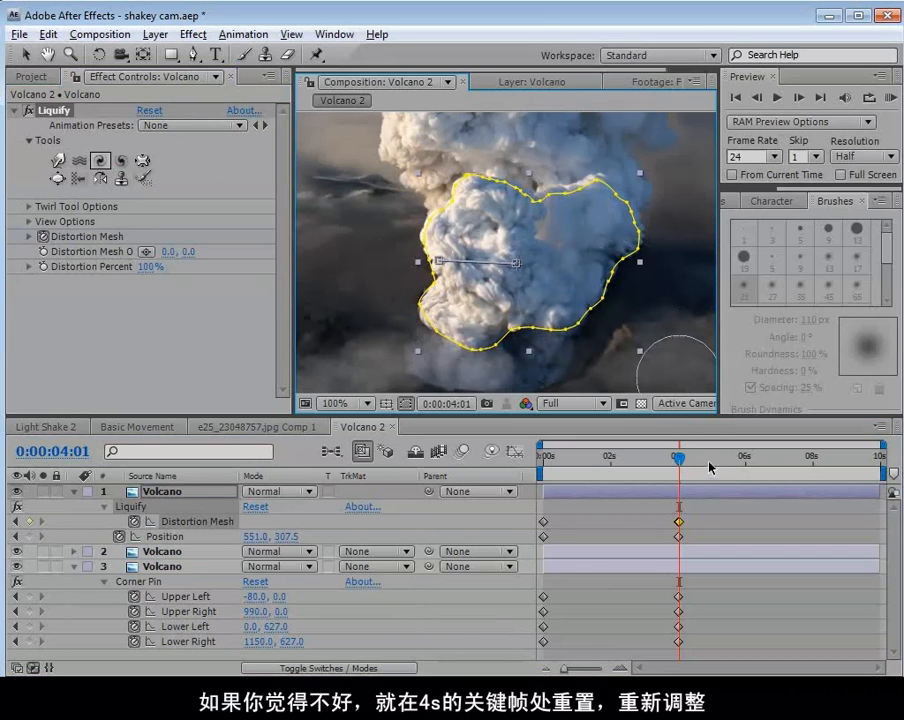
Move the top layer's Distortion Mesh keyframe from 0:00:04:01 to 4 seconds and set the current time to match.
key(equal)
key(equal)
click(679, 523)
click(679, 525)
drag(679, 523, 674, 524)
drag(679, 457, 674, 457)
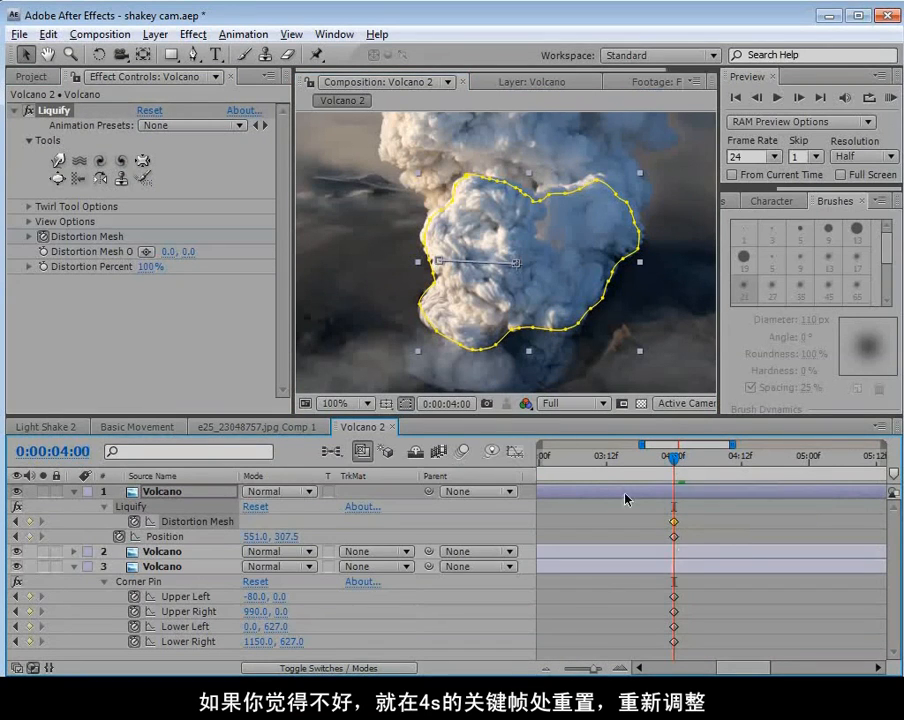
Reset Liquify at 4 seconds and redo the twirls, clockwise on the billow's lower left and counterclockwise on its right side.
click(149, 112)
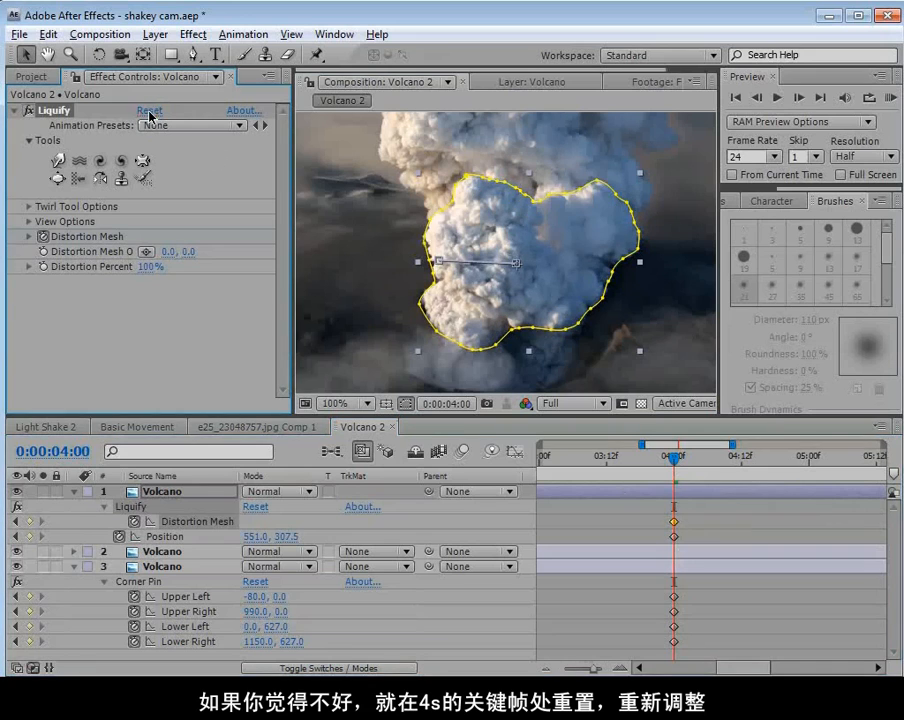
click(100, 161)
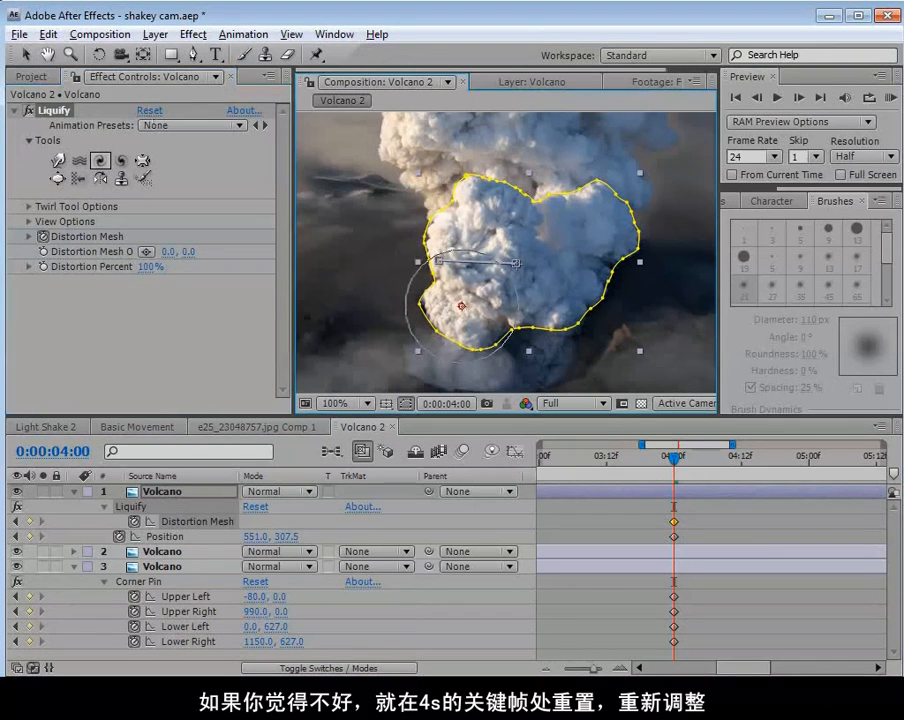
click(121, 161)
click(553, 286)
click(592, 227)
drag(592, 227, 614, 220)
Push the billow's edges outward with Liquify's Warp tool at 4 seconds and scrub the timeline to review the motion.
click(58, 160)
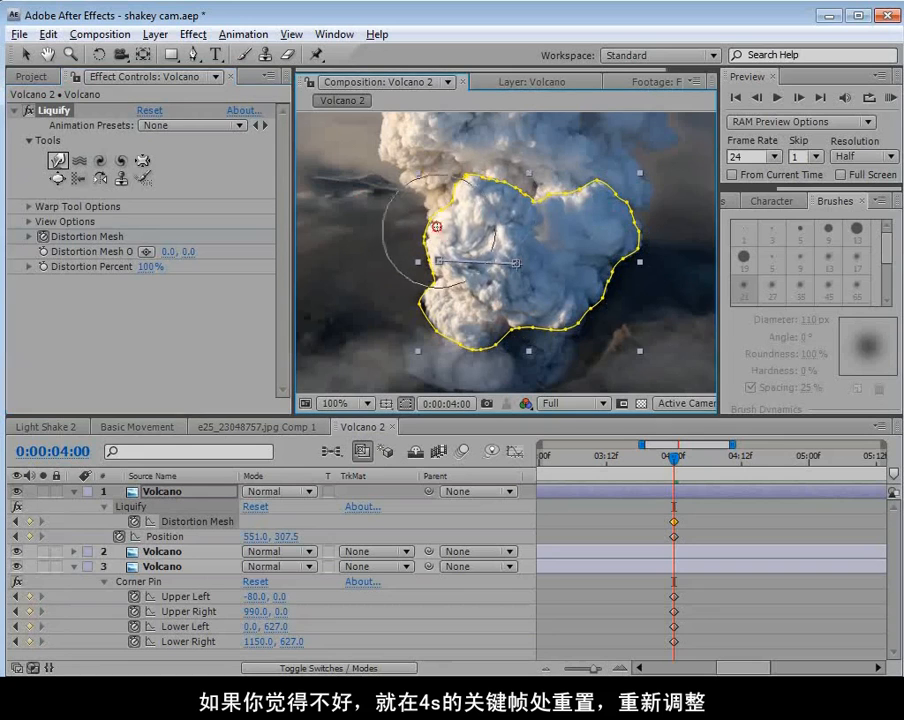
mouse_move(501, 324)
mouse_down()
mouse_move(601, 295)
mouse_move(608, 263)
mouse_move(624, 251)
mouse_move(621, 197)
mouse_move(571, 216)
mouse_move(571, 195)
mouse_move(532, 206)
mouse_up()
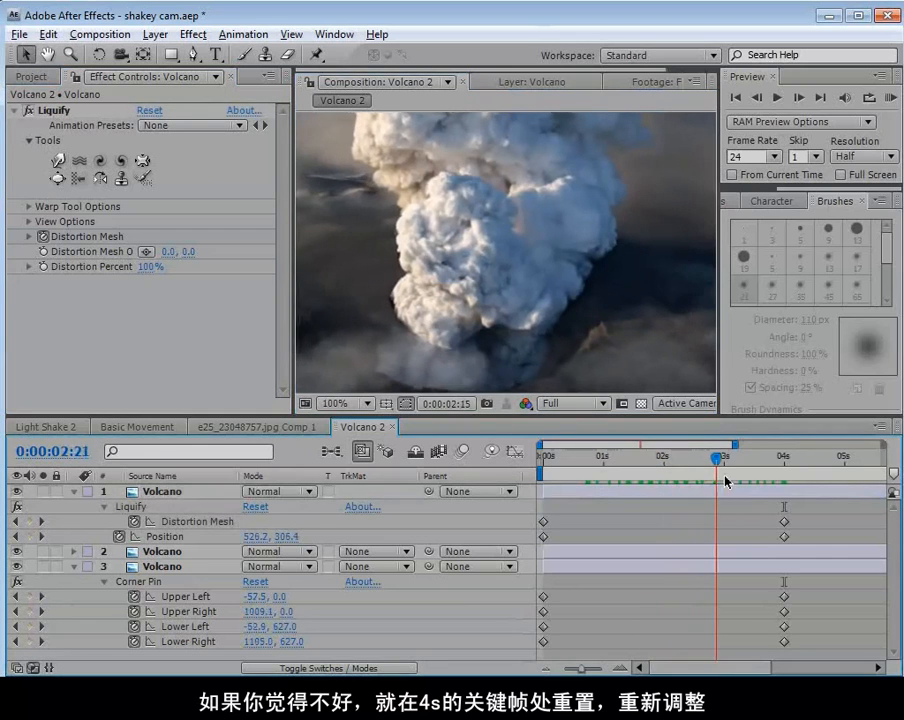
drag(727, 481, 581, 486)
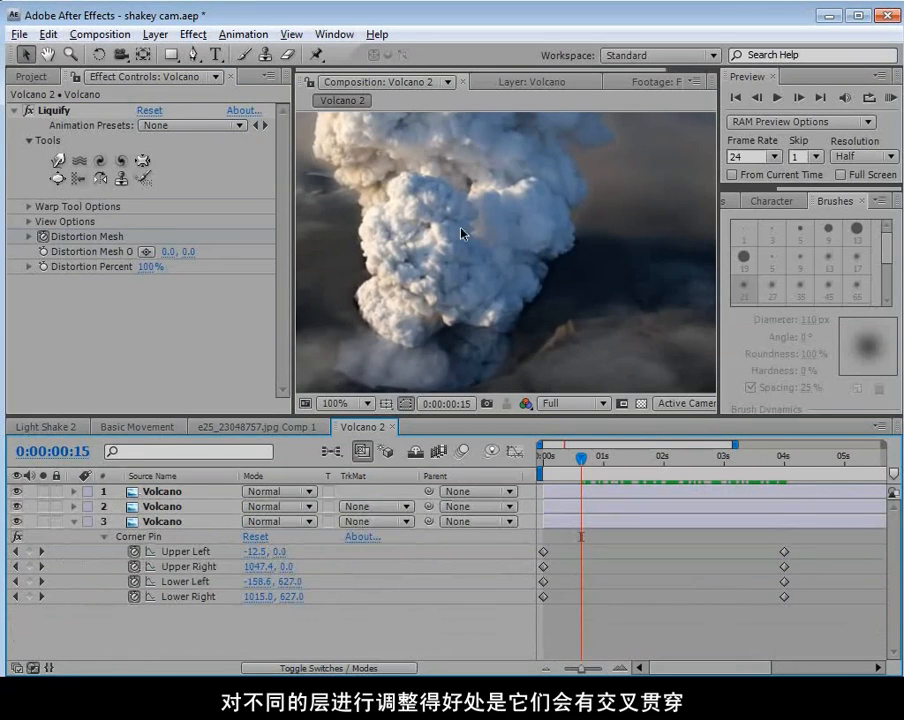
Apply Liquify to the second Volcano layer and enable Distortion Mesh keyframing at 0 seconds.
click(170, 506)
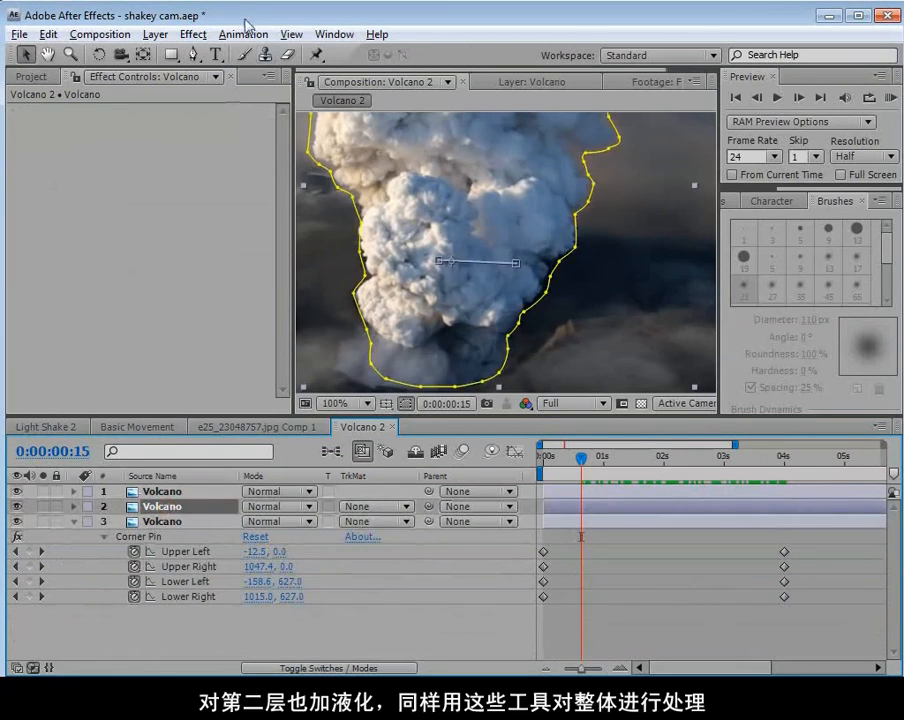
click(193, 34)
mouse_move(228, 218)
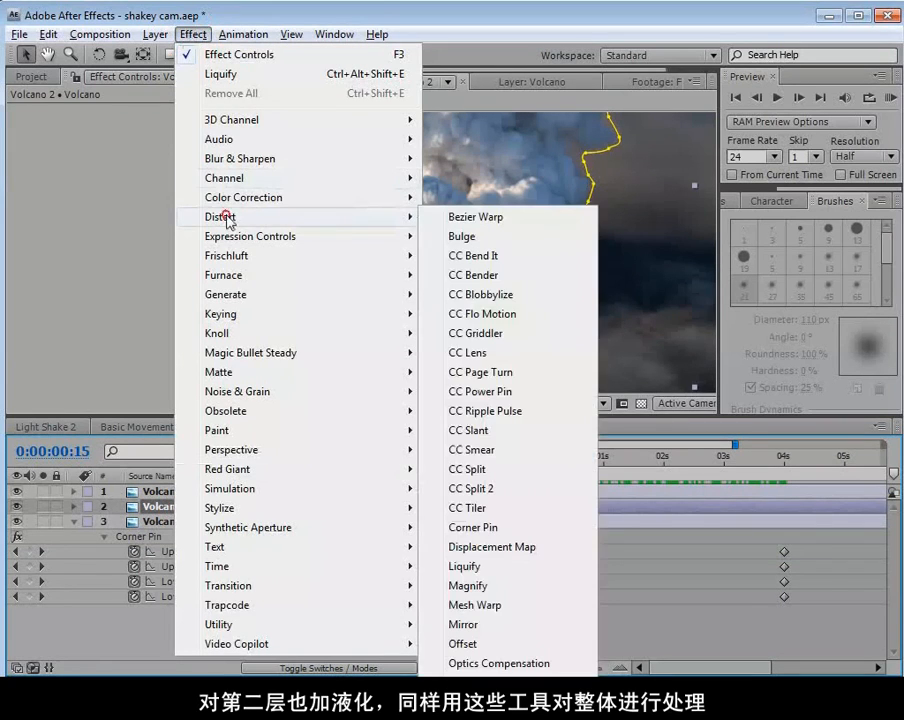
click(480, 567)
drag(580, 459, 526, 471)
click(43, 237)
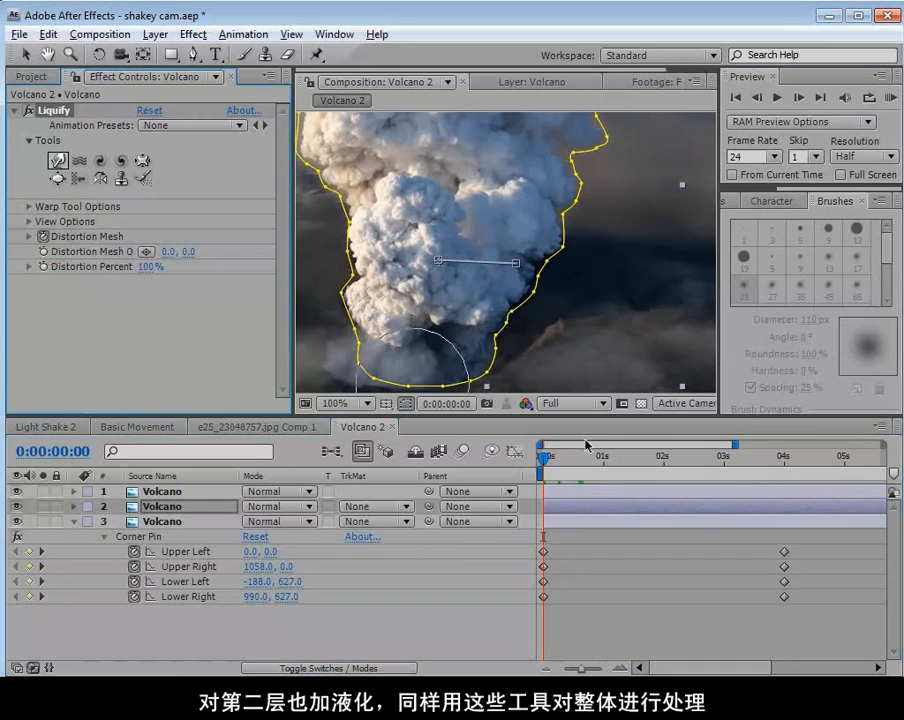
Go to 4 seconds and warp the second layer's plume with a large Liquify Warp brush across its upper and right parts.
drag(749, 461, 784, 463)
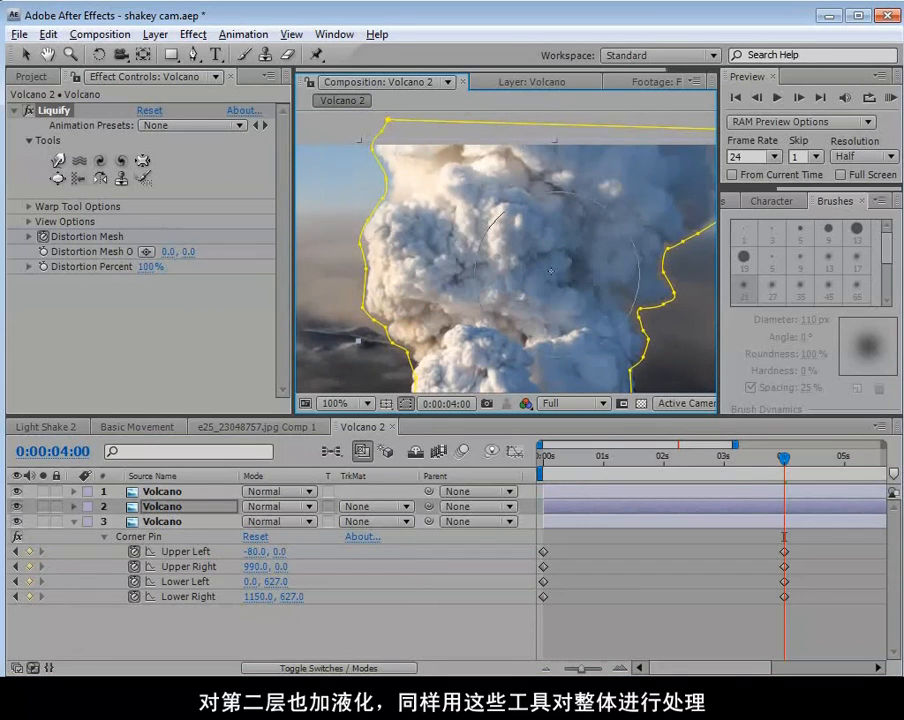
drag(550, 270, 486, 286)
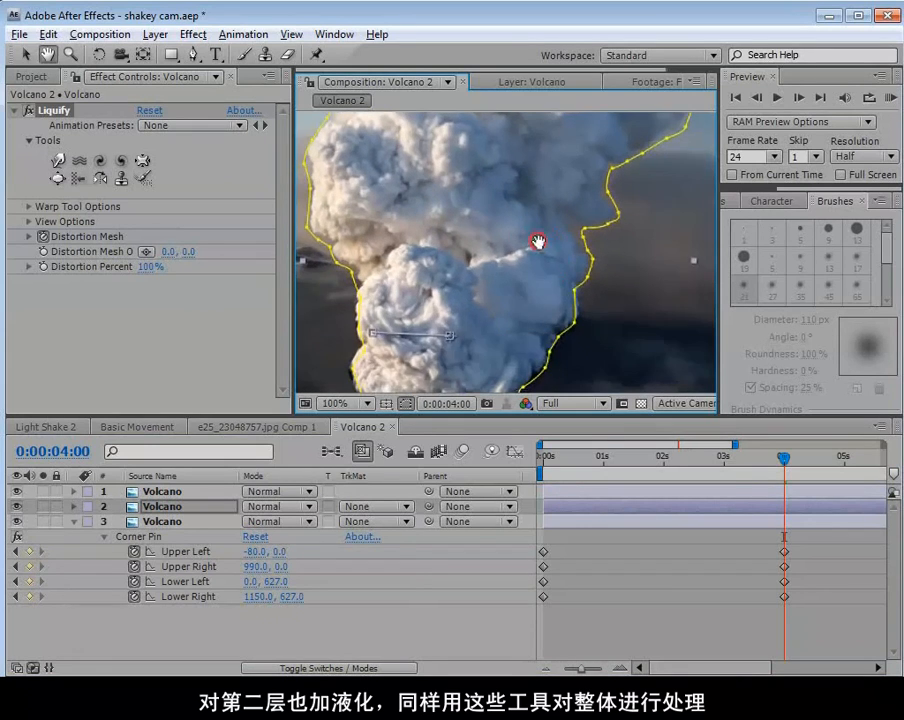
drag(530, 240, 548, 284)
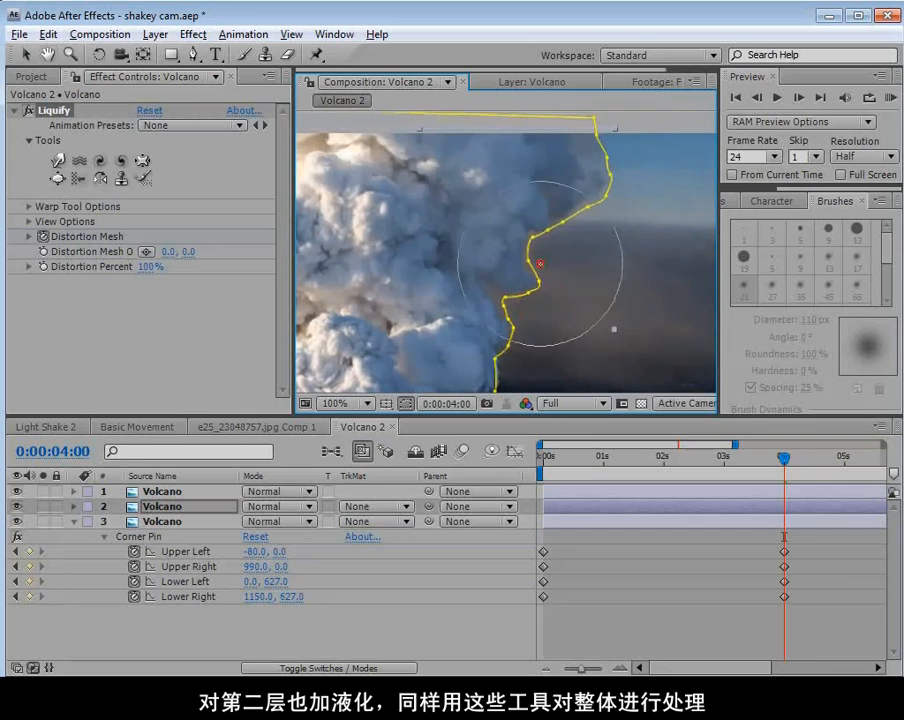
drag(536, 262, 555, 265)
drag(550, 188, 584, 170)
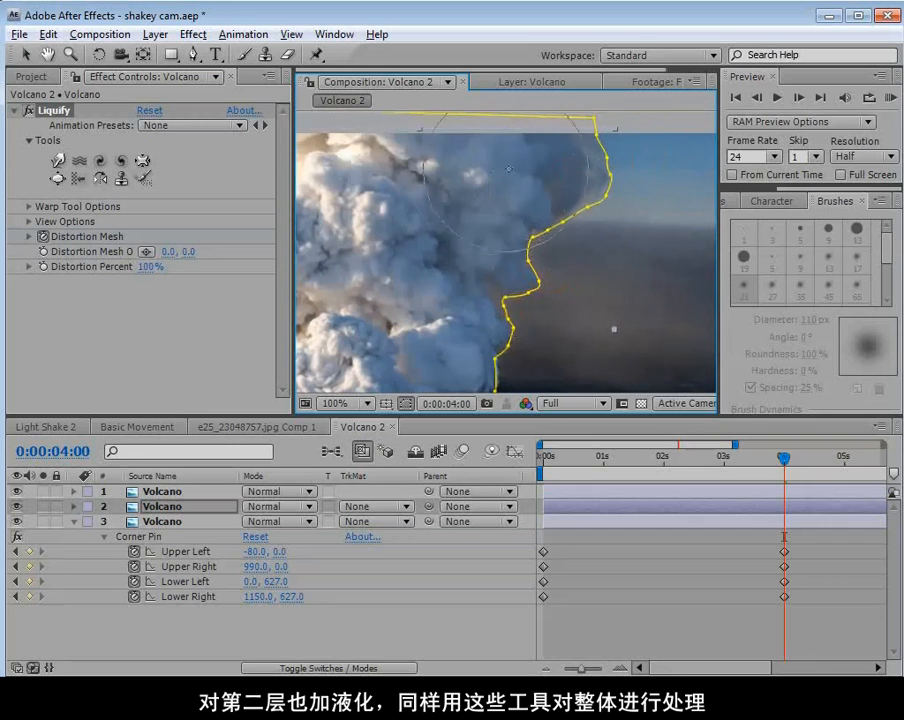
mouse_move(460, 246)
mouse_down()
mouse_move(470, 252)
mouse_move(404, 216)
mouse_move(396, 224)
mouse_move(493, 283)
mouse_up()
Inflate the second layer's upper plume and left lobe with Liquify's Bloat tool at 4 seconds.
click(57, 178)
drag(517, 195, 569, 236)
click(581, 218)
drag(444, 282, 560, 248)
drag(427, 255, 426, 256)
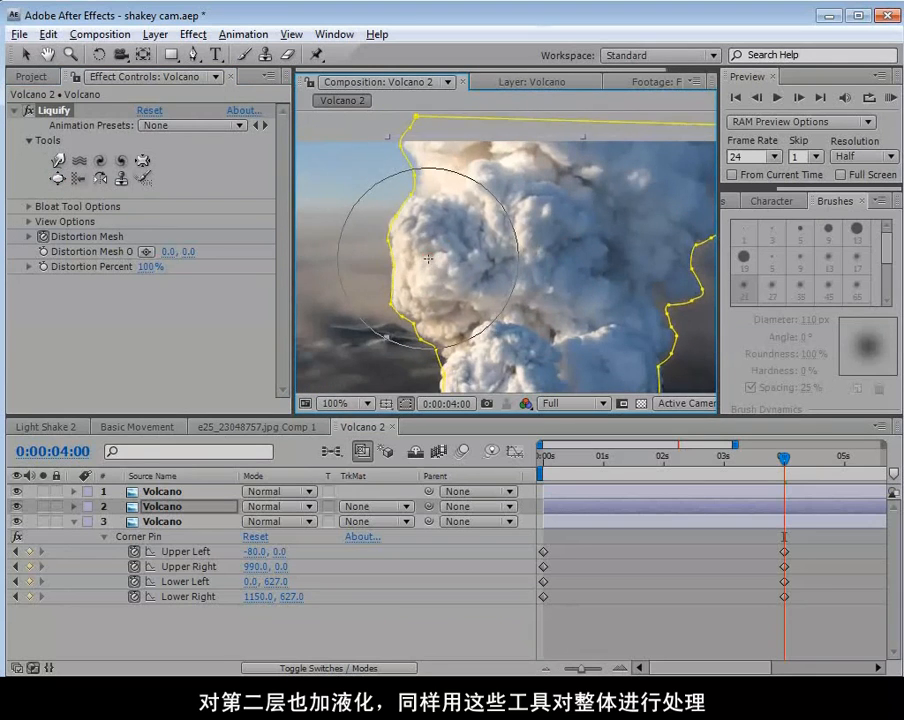
drag(547, 283, 547, 234)
Twirl the second layer's left lobe clockwise and its upper-right smoke edge counterclockwise with Liquify's twirl tools at 4 seconds.
click(100, 160)
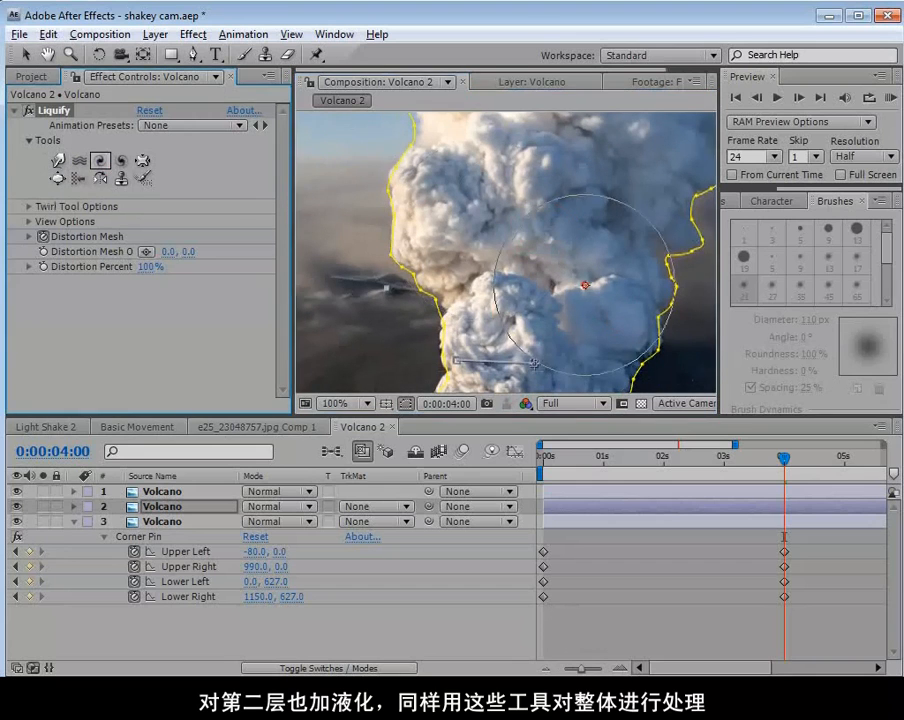
click(439, 206)
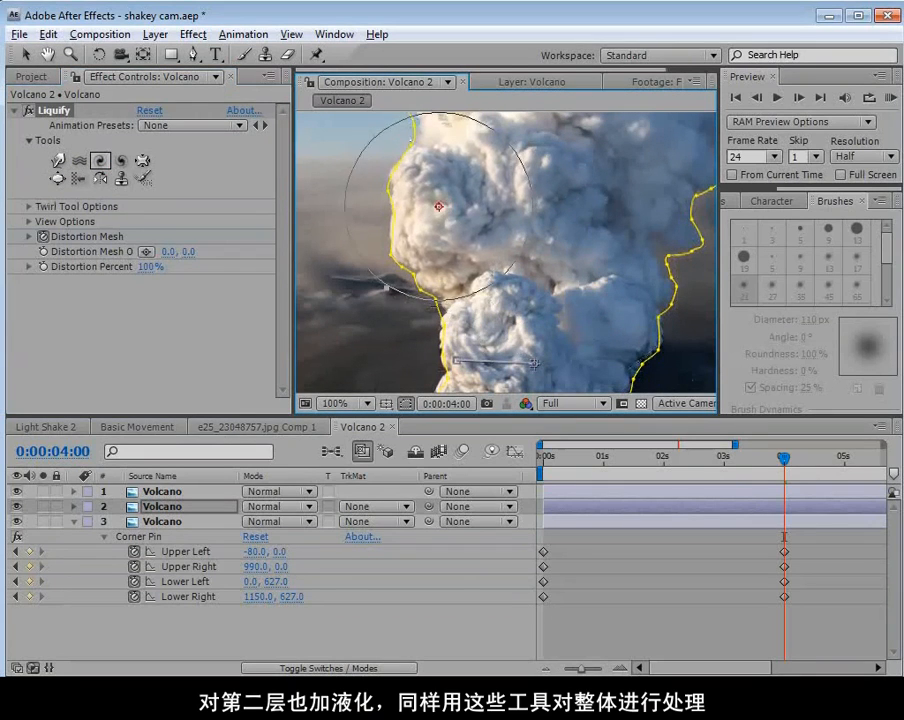
drag(579, 244, 460, 291)
click(121, 162)
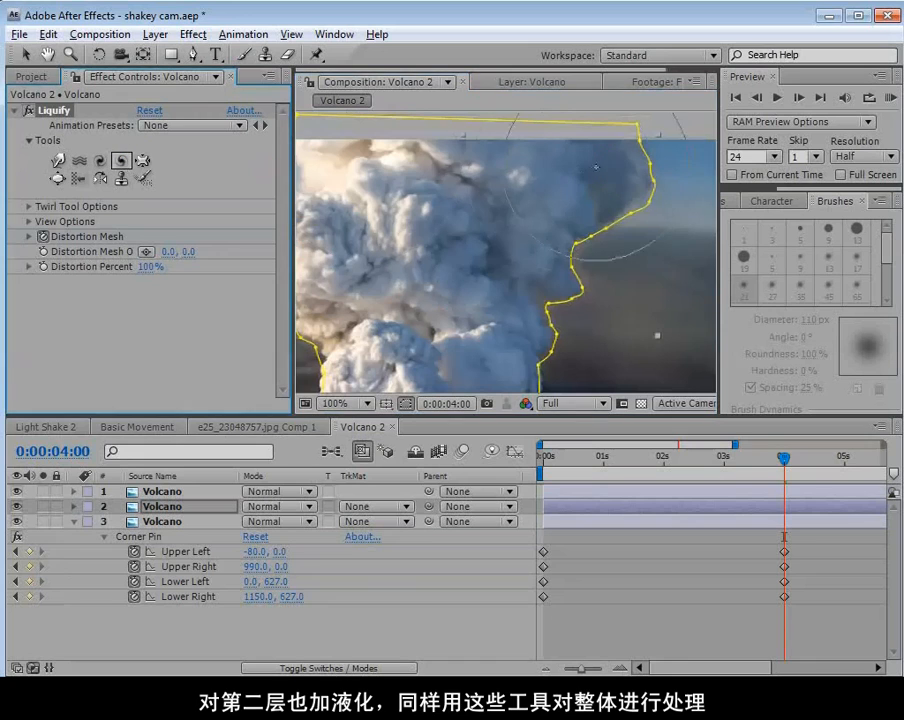
click(542, 200)
click(618, 238)
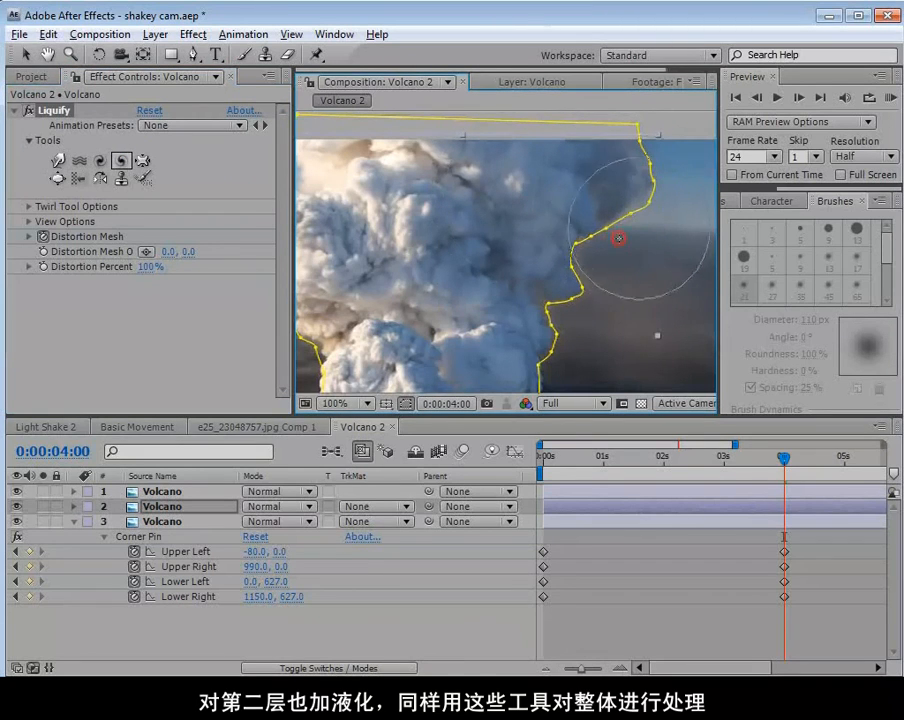
click(629, 176)
click(592, 241)
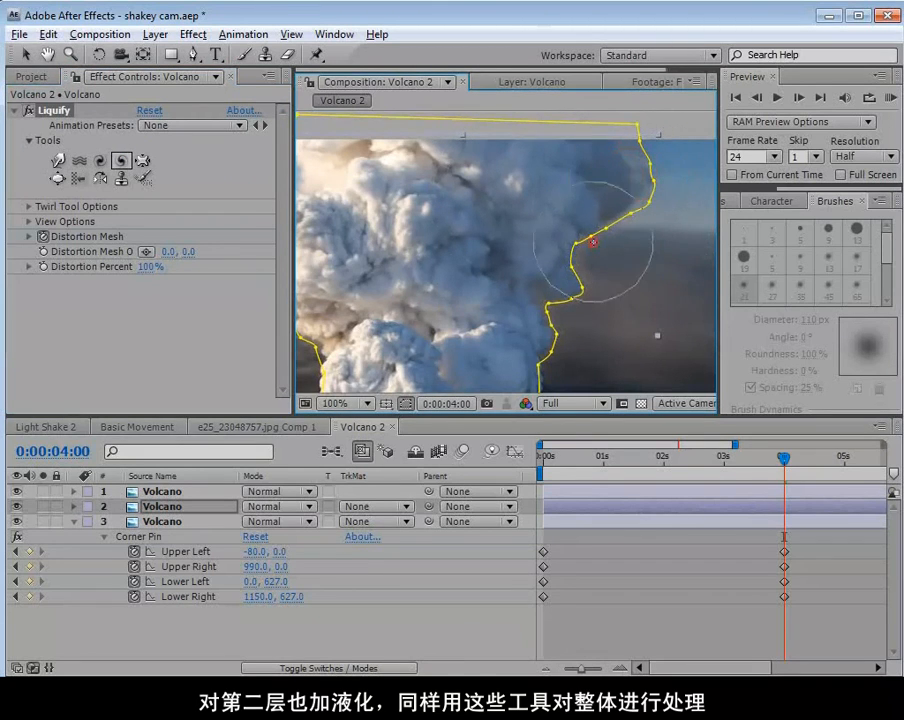
click(560, 326)
Push the second layer's lower-right smoke edge with Liquify's Warp tool at 4 seconds.
key(space)
drag(604, 318, 629, 268)
click(63, 157)
drag(557, 291, 578, 277)
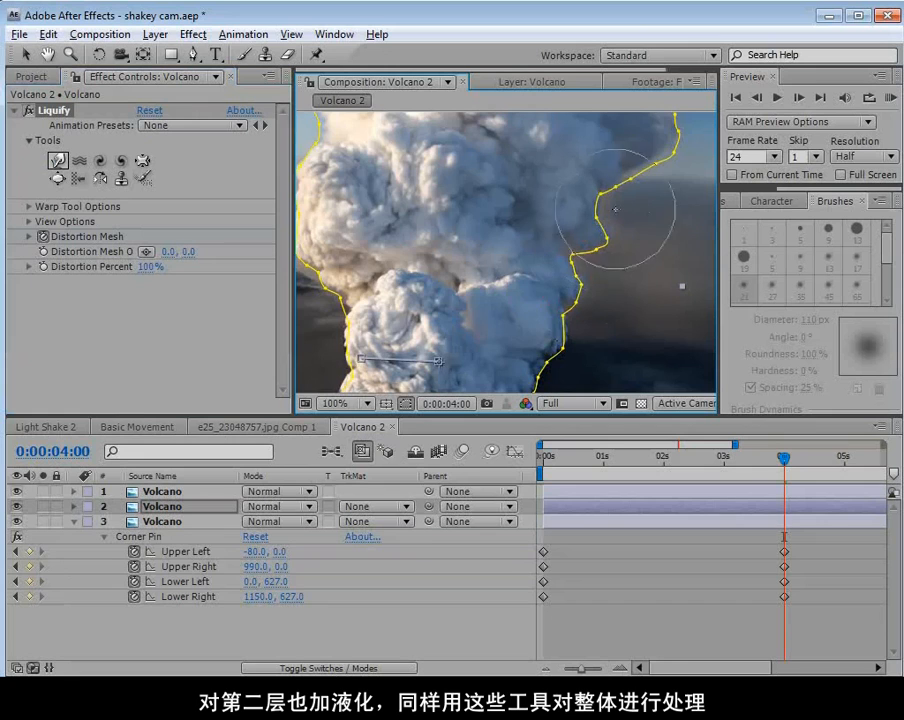
click(544, 250)
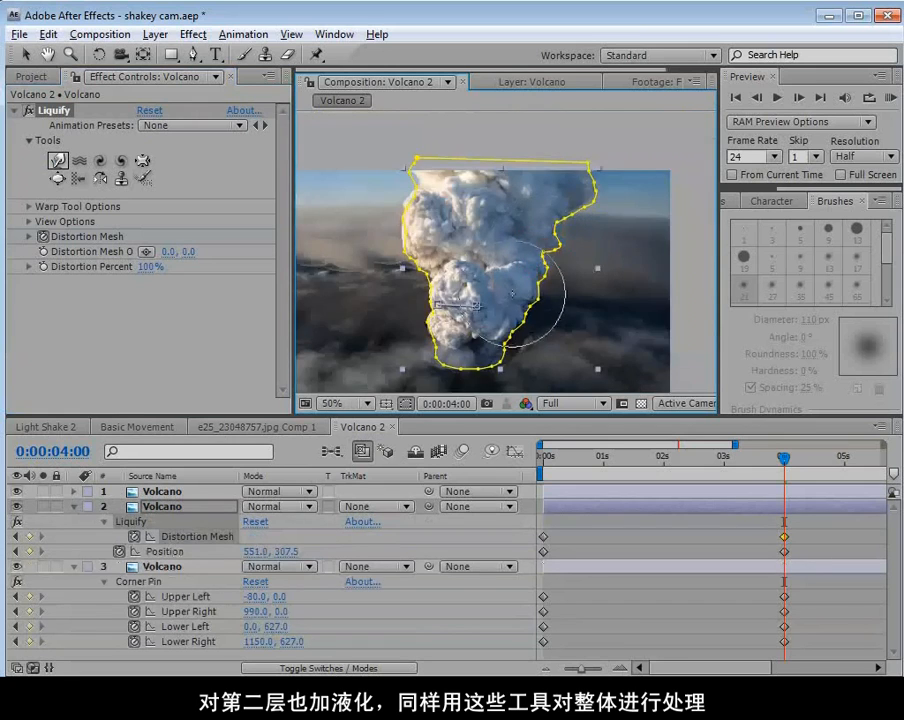
scroll(516, 300, up, 1)
scroll(564, 298, up, 1)
scroll(544, 290, down, 1)
Warp the second layer's smoke downward where it meets the front billow, checking the overlap with the top layer hidden, and scrub the motion.
drag(550, 272, 520, 308)
click(541, 248)
click(17, 492)
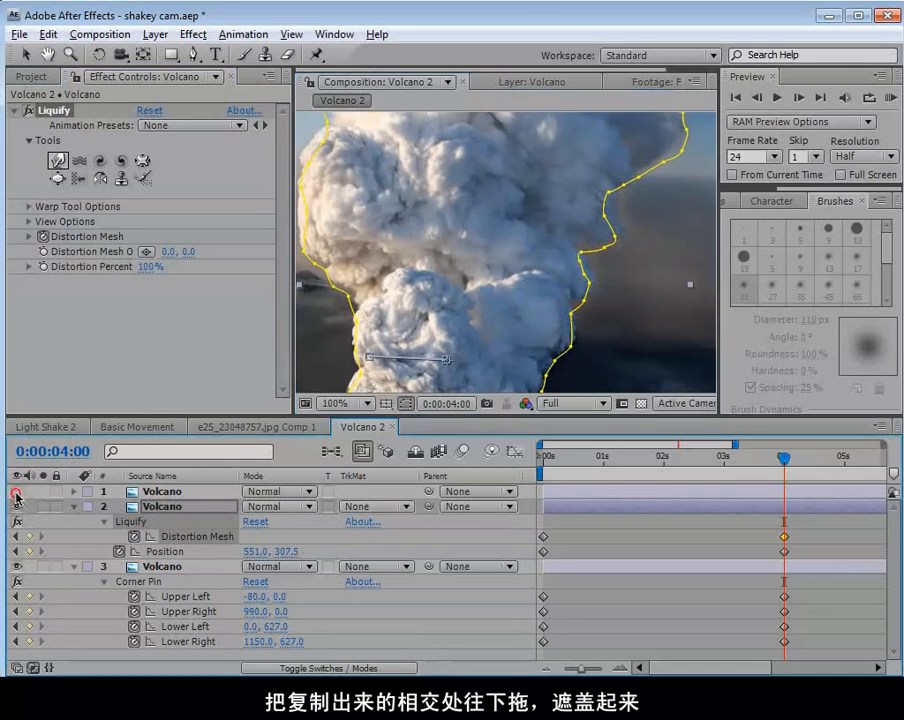
click(17, 492)
mouse_move(530, 290)
mouse_down()
mouse_move(562, 305)
mouse_move(549, 315)
mouse_move(519, 287)
mouse_move(522, 296)
mouse_move(470, 289)
mouse_up()
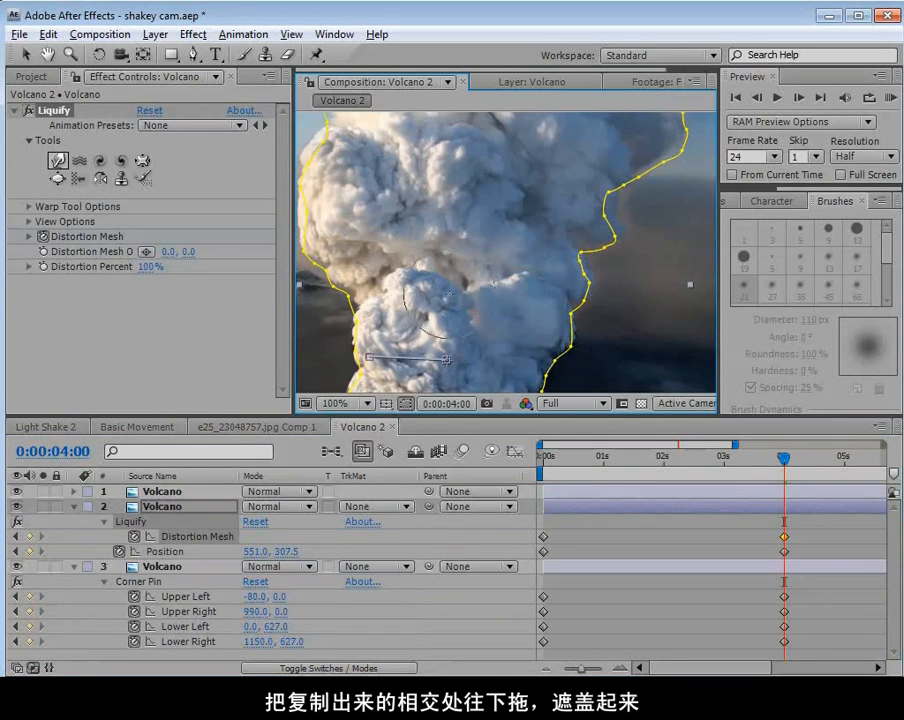
drag(384, 298, 386, 309)
drag(781, 462, 652, 466)
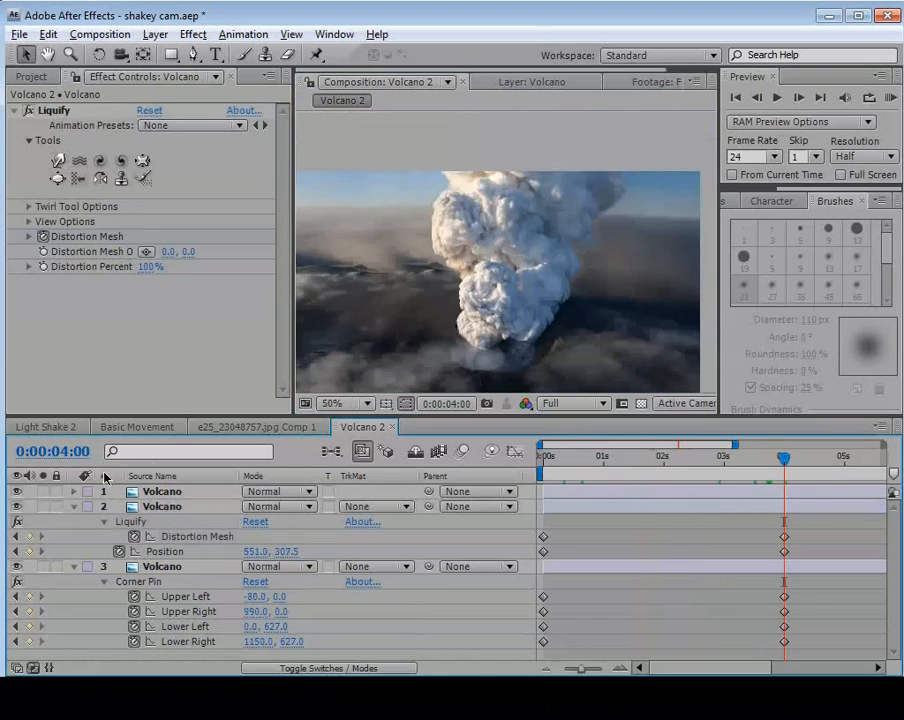
Collapse the second layer's properties, set the composition viewer's resolution to Half and scrub around 4 seconds.
click(76, 508)
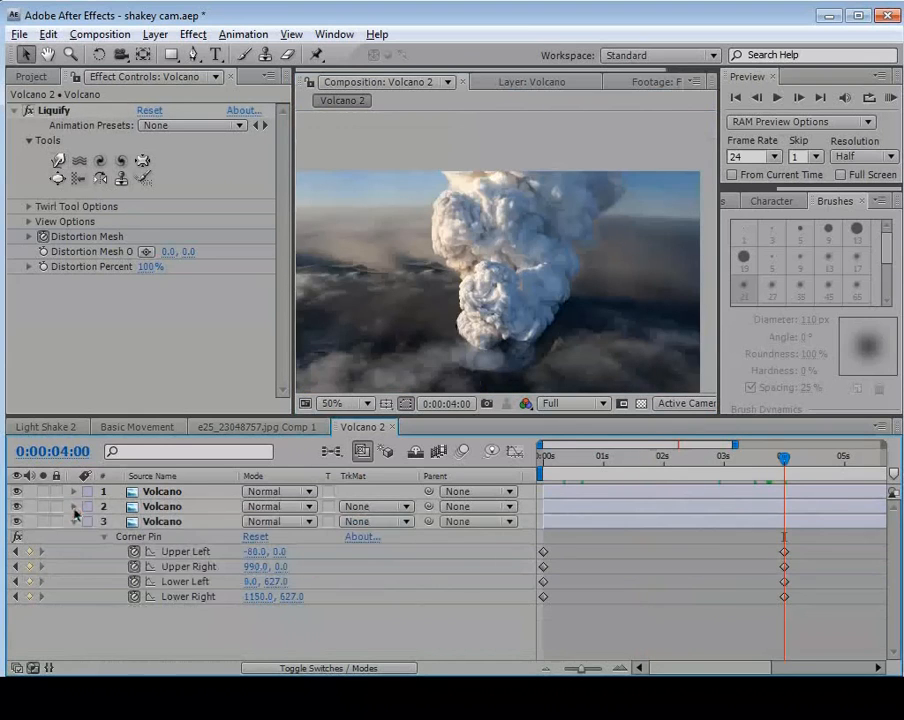
click(568, 408)
click(562, 406)
key(space)
drag(558, 330, 567, 237)
mouse_move(775, 459)
mouse_down()
mouse_move(592, 478)
mouse_move(790, 468)
mouse_up()
Move both upper Volcano layers up together to position 551.0, 298.5 at 4 seconds.
click(680, 493)
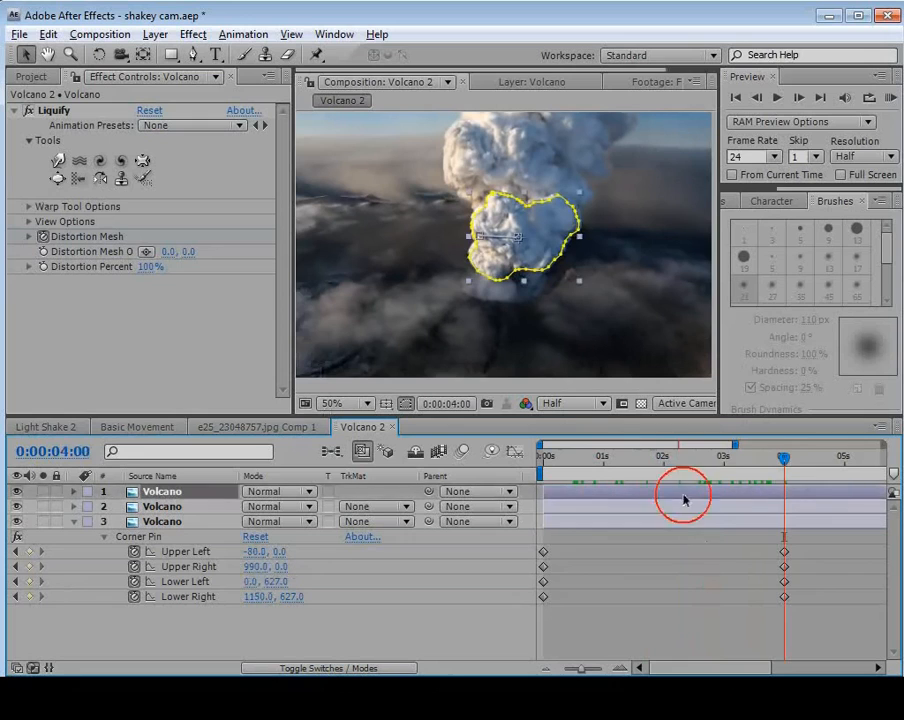
shift+click(672, 507)
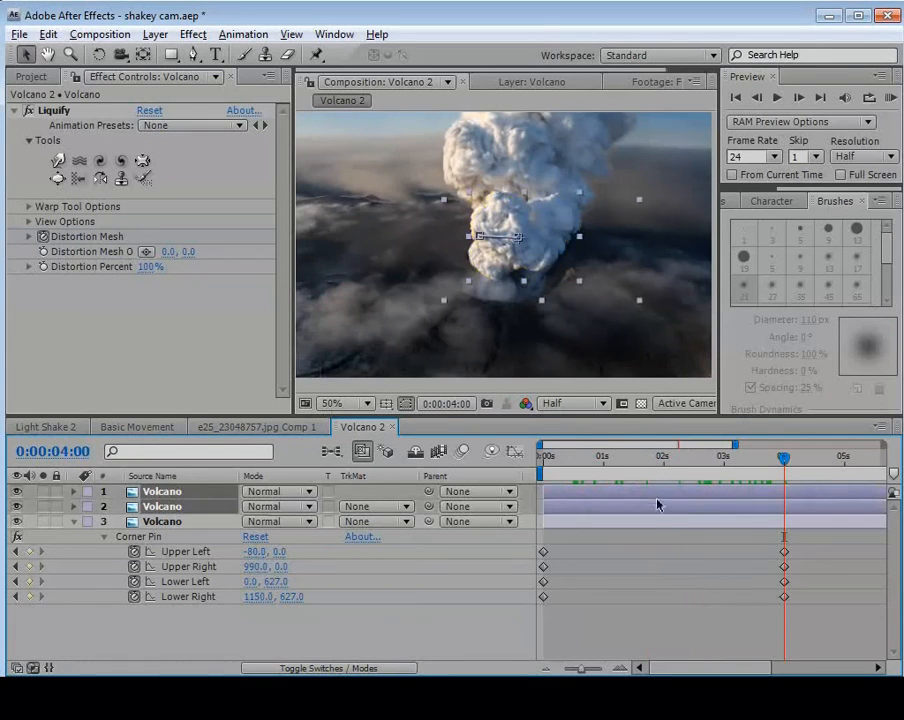
key(p)
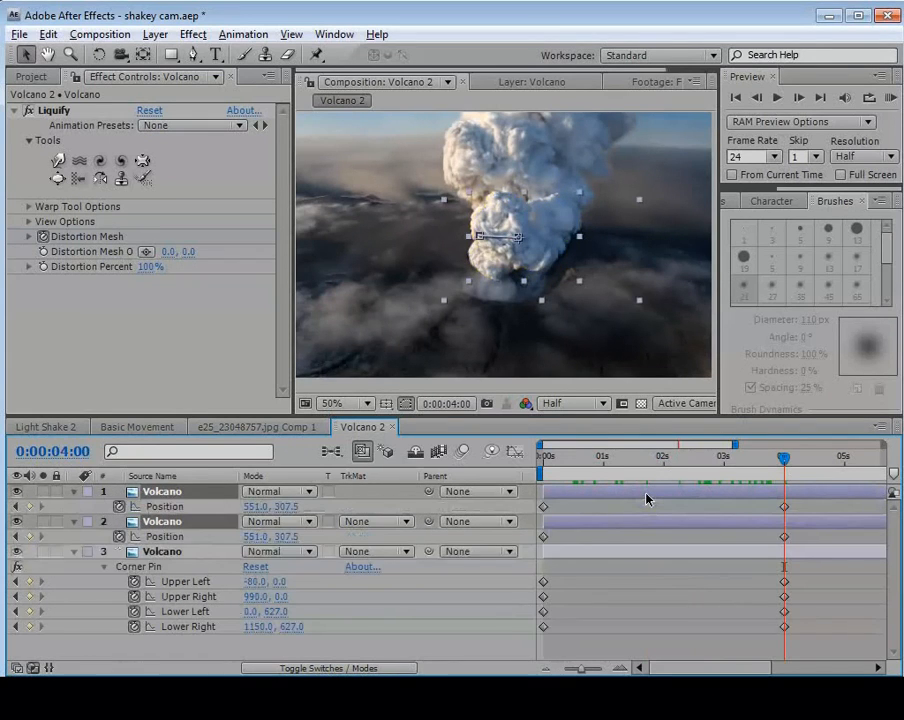
scroll(552, 211, up, 1)
drag(557, 256, 554, 246)
scroll(560, 270, down, 1)
key(space)
drag(554, 201, 551, 228)
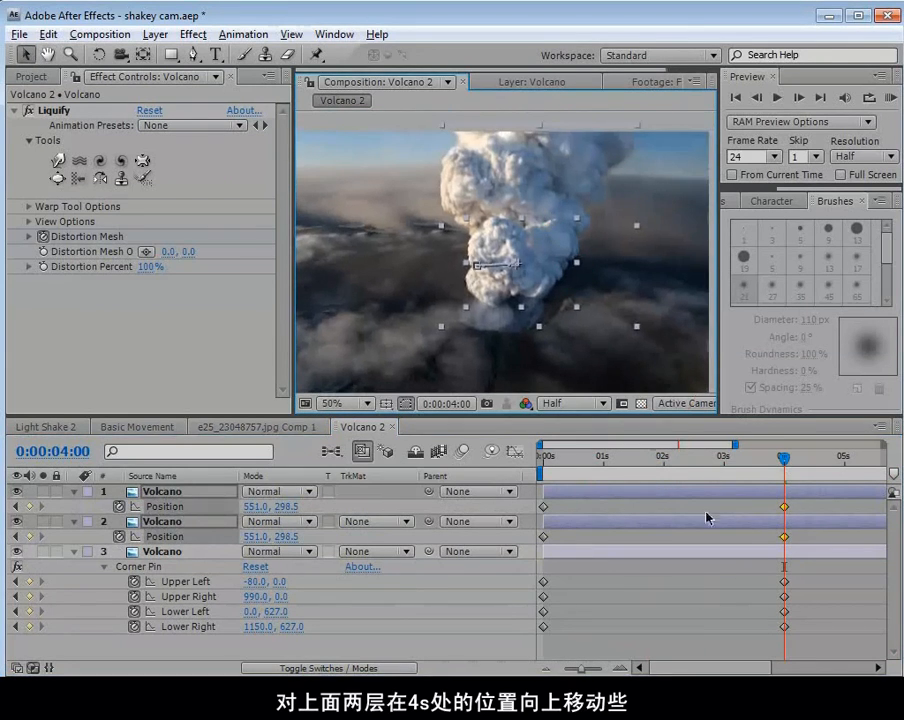
End the work area just past 4 seconds and RAM preview the smoke animation.
click(724, 584)
drag(784, 462, 696, 476)
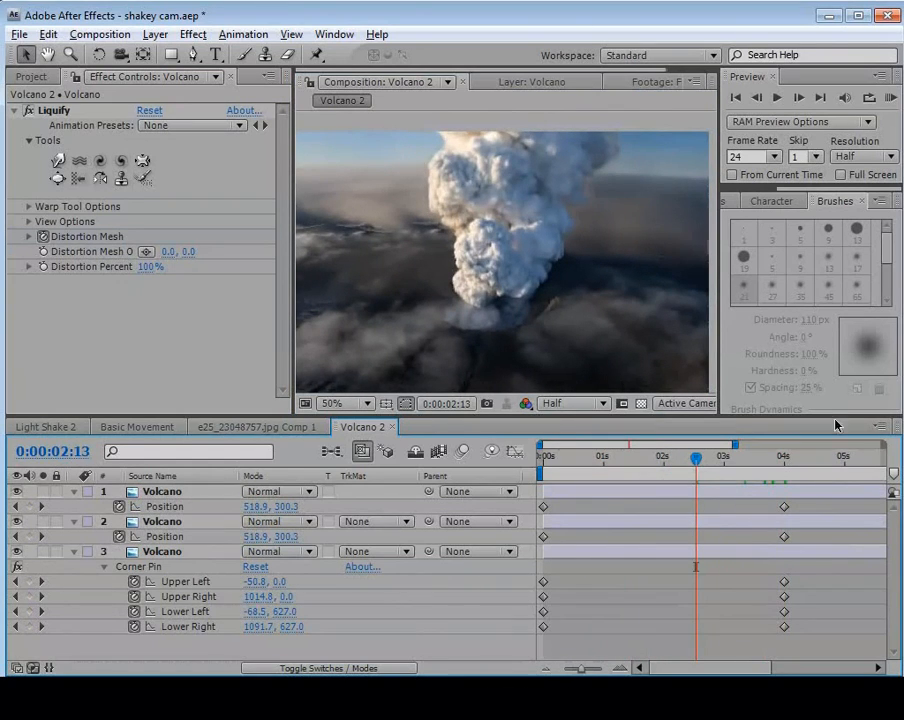
click(785, 459)
key(KP_0)
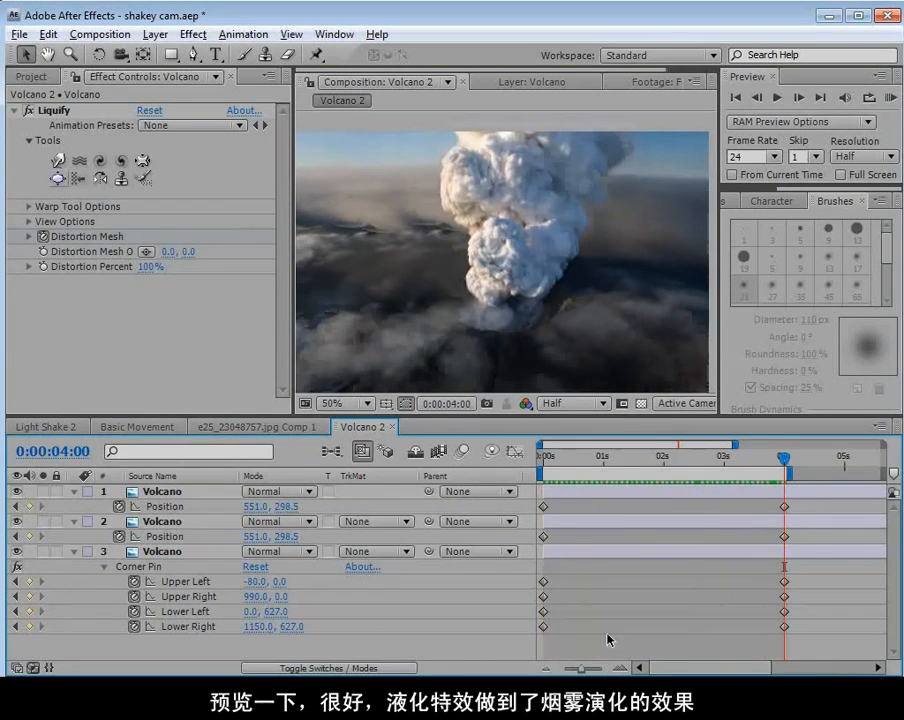
Collapse the properties of all three Volcano layers and save the project.
click(162, 549)
click(73, 551)
click(73, 521)
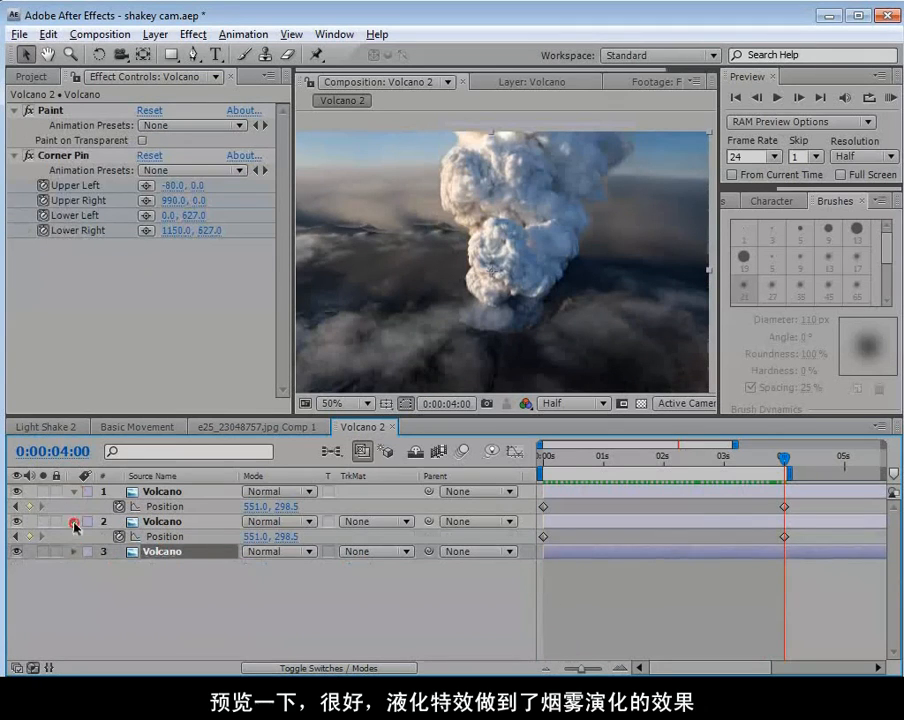
click(73, 491)
click(196, 577)
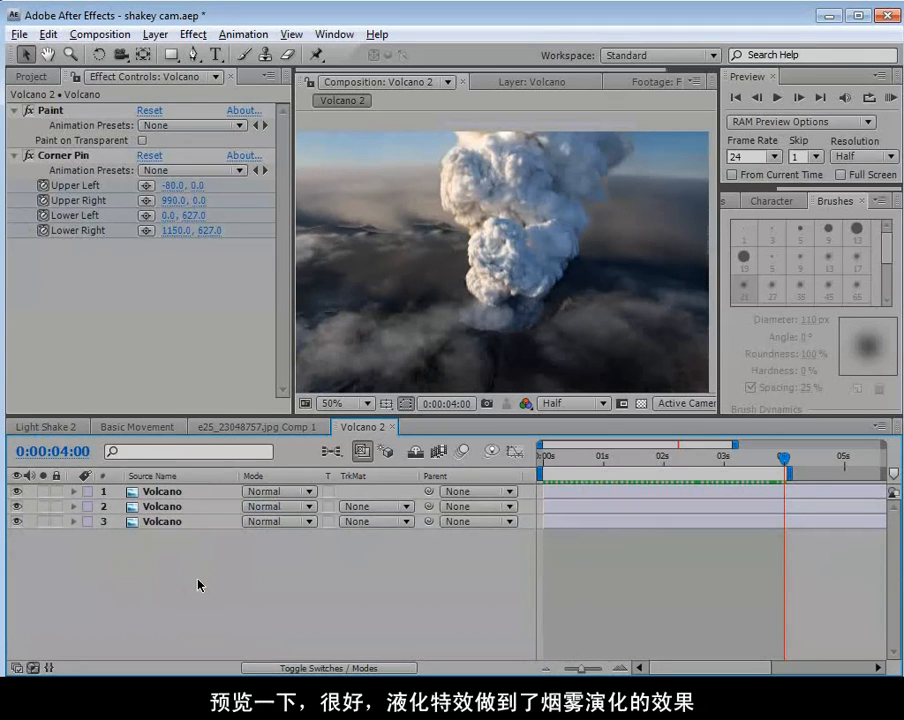
key(ctrl+s)
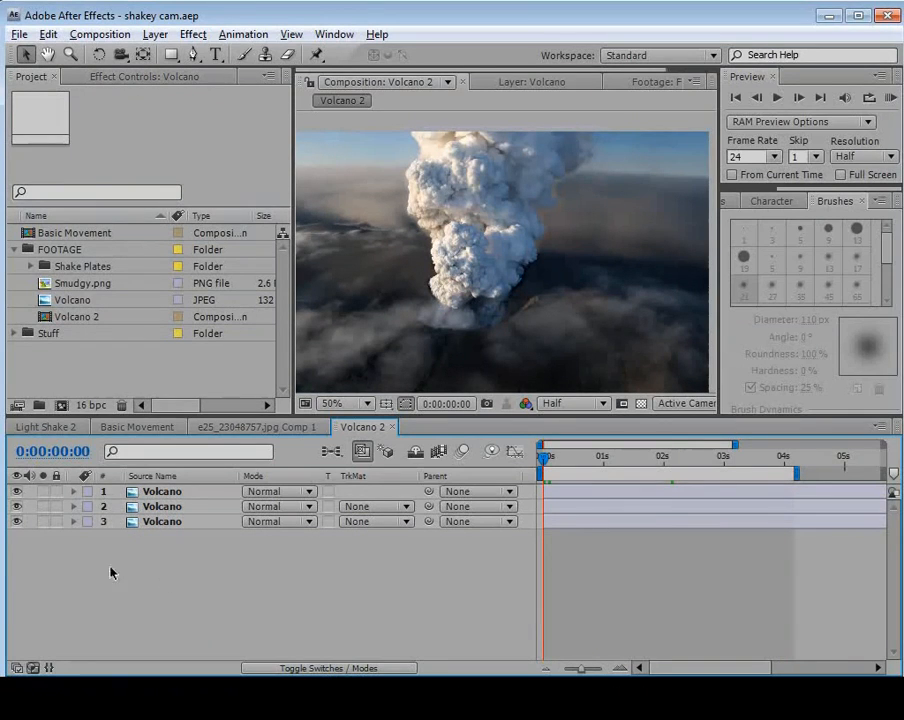
Add a Scale keyframe of 100% to the top Volcano layer at 0 seconds.
click(165, 492)
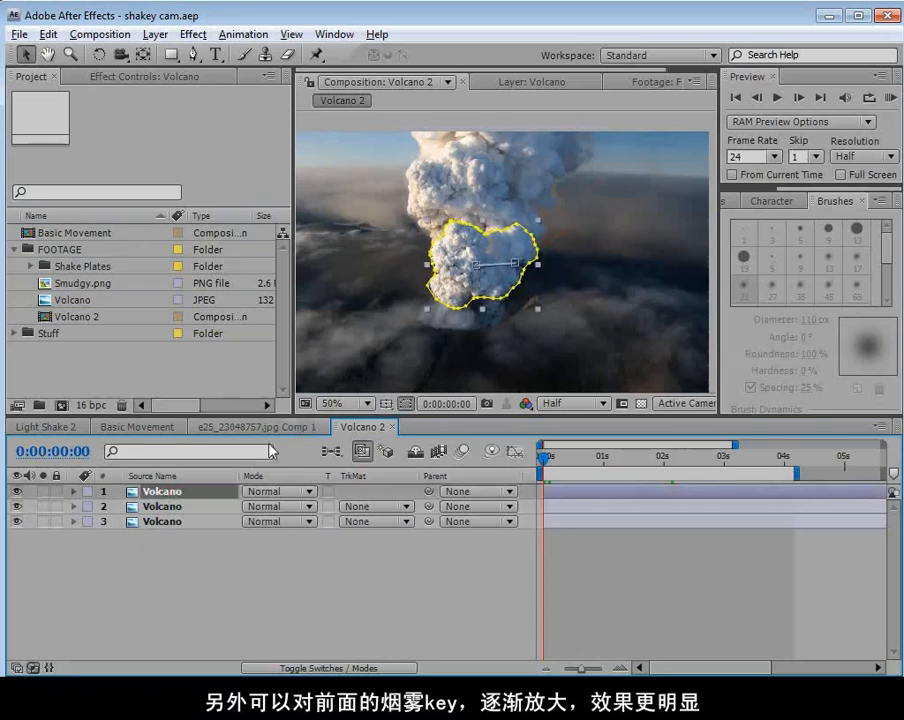
key(s)
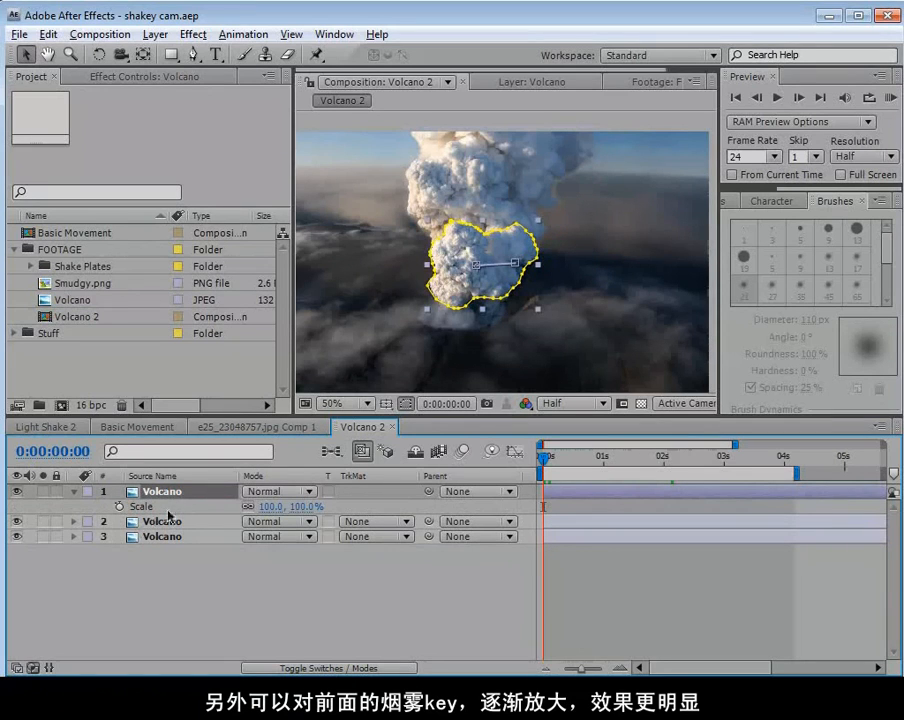
click(119, 507)
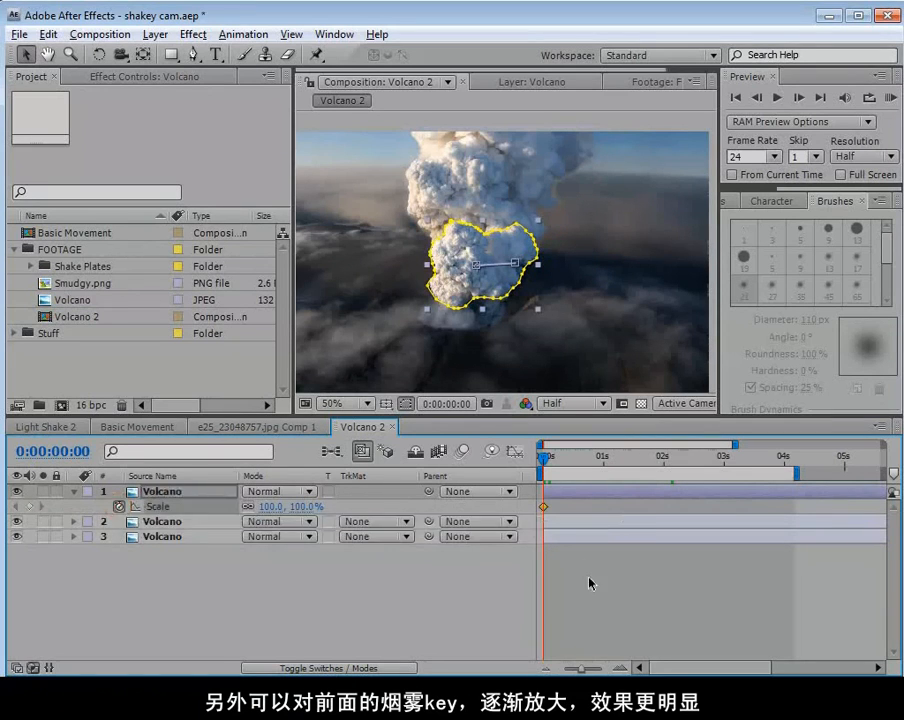
Go to 4 seconds, in line with the Corner Pin keyframes, and set the top Volcano layer's scale to 112%.
click(584, 578)
drag(654, 457, 784, 464)
click(752, 533)
key(u)
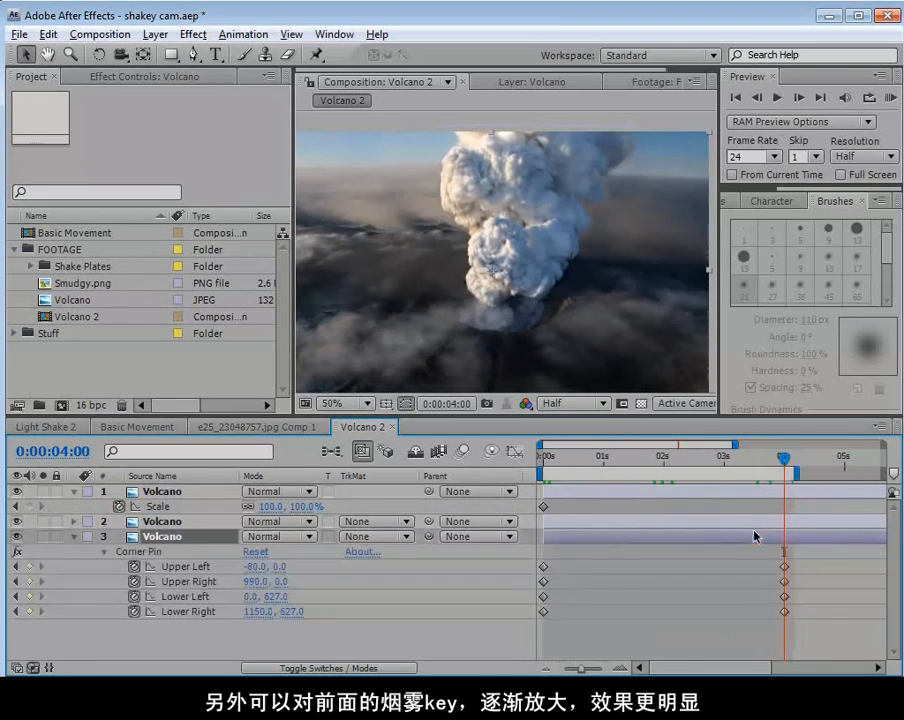
key(equal)
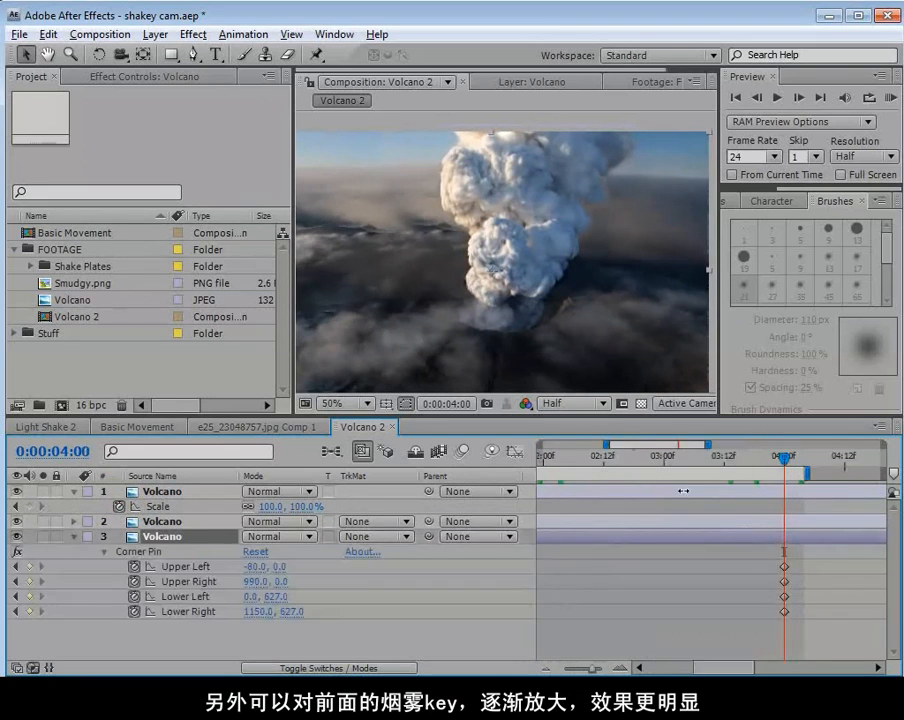
click(270, 509)
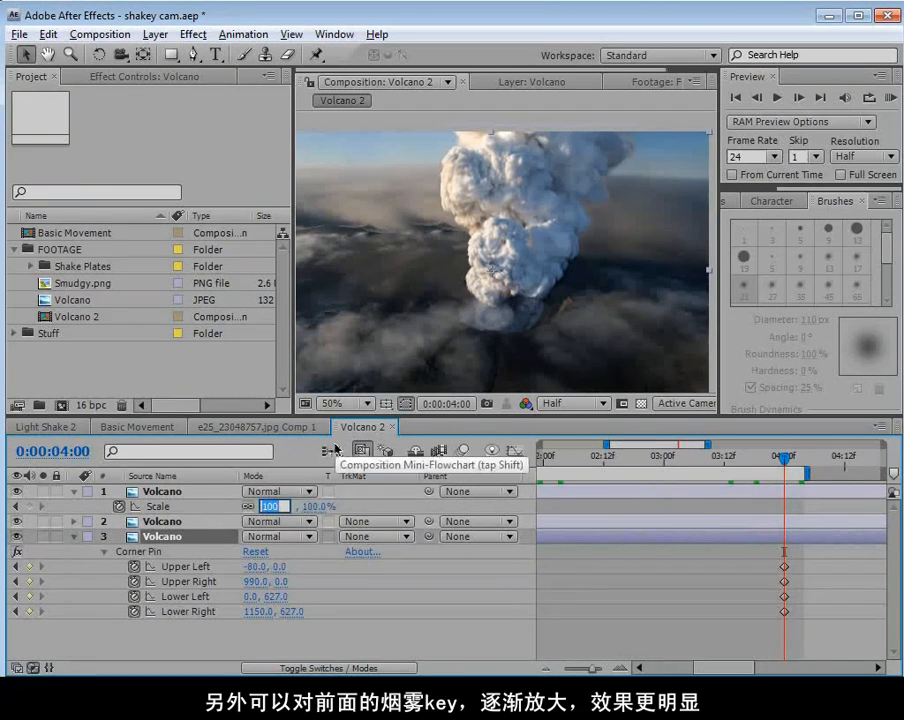
key(Return)
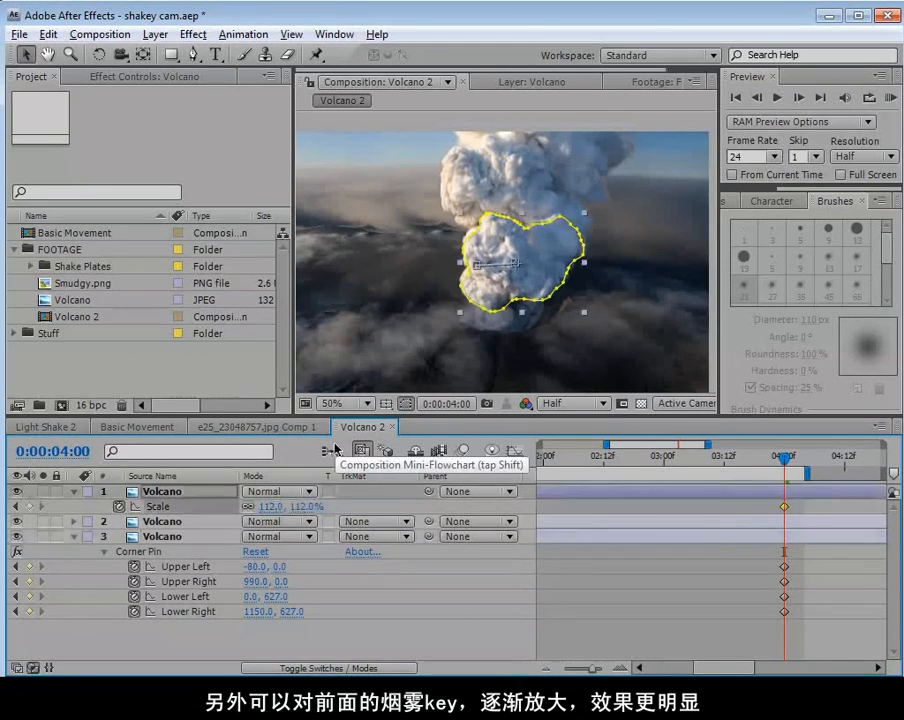
click(492, 285)
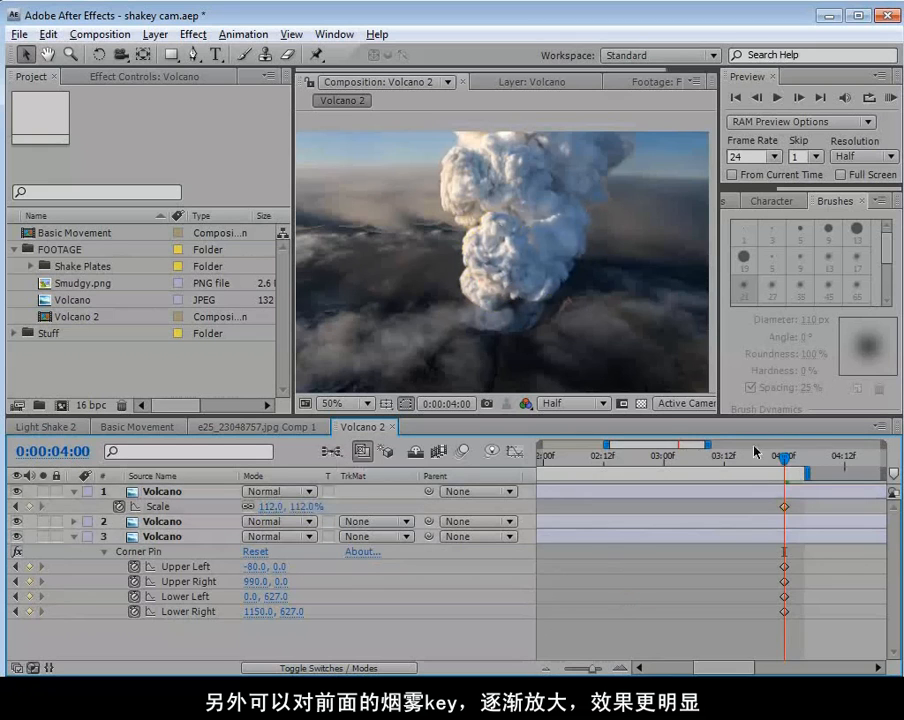
Preview the scaled front smoke over the whole 4-second animation.
scroll(477, 213, up, 1)
scroll(519, 280, down, 1)
key(minus)
key(minus)
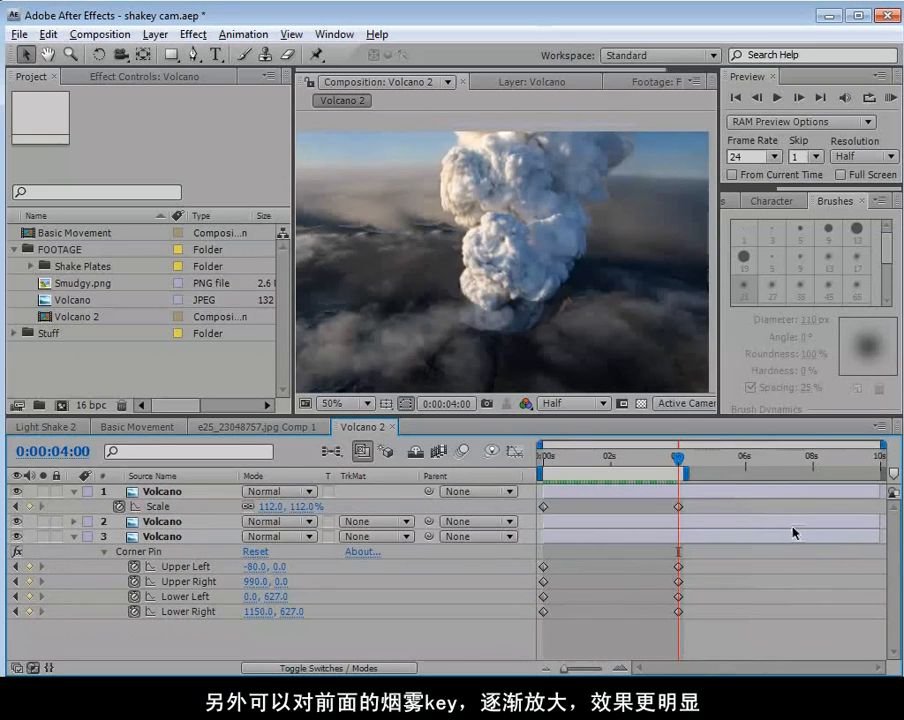
key(space)
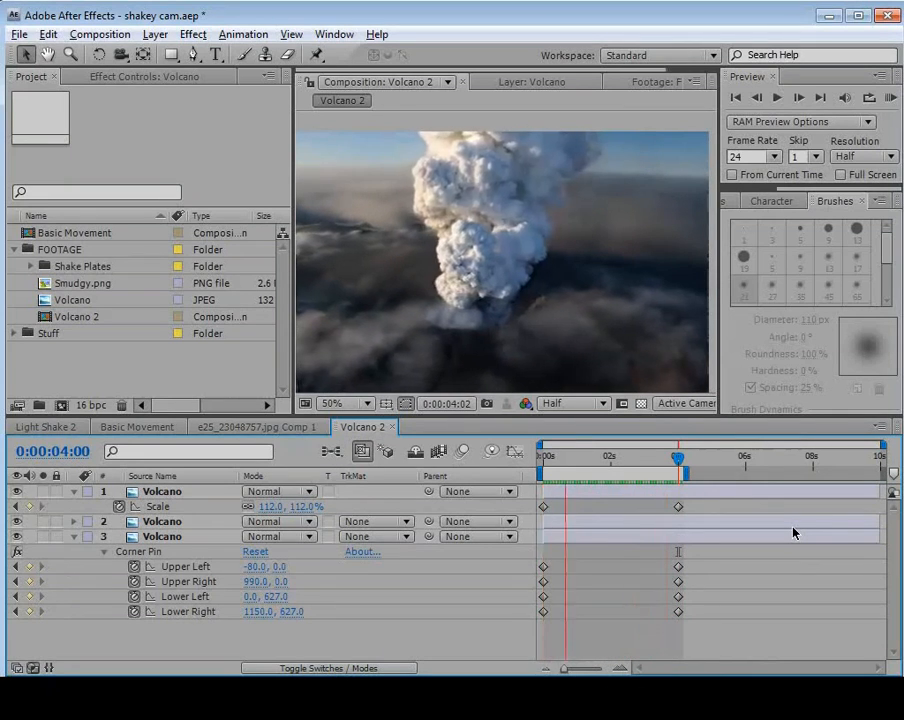
key(space)
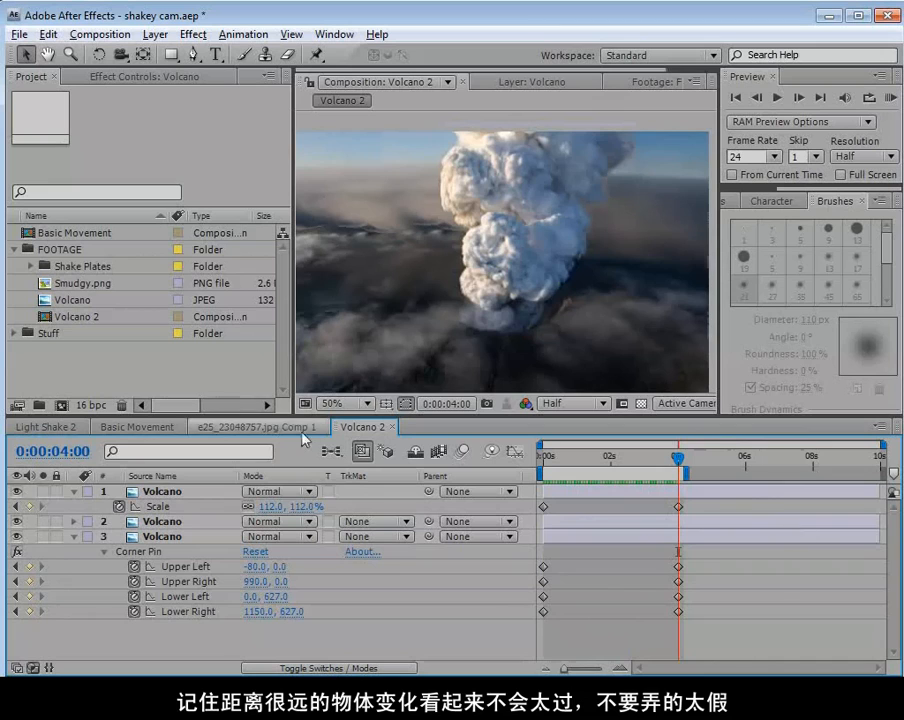
Reduce the top Volcano layer's scale at 4 seconds to 110%.
click(303, 507)
text(1)
key(Return)
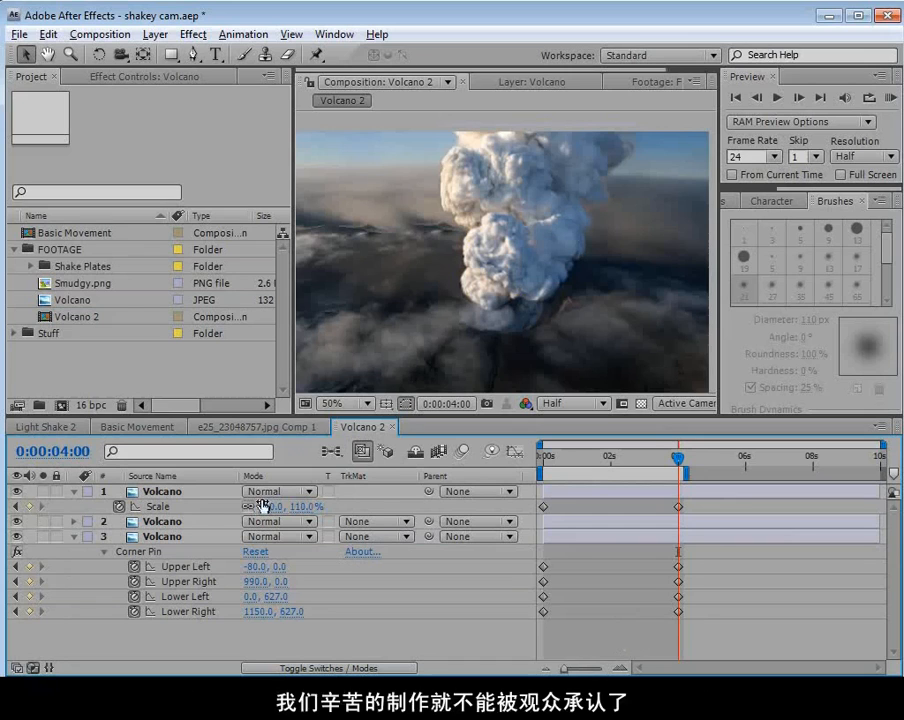
Collapse the open properties of the top and bottom Volcano layers and save the project.
click(73, 536)
click(80, 491)
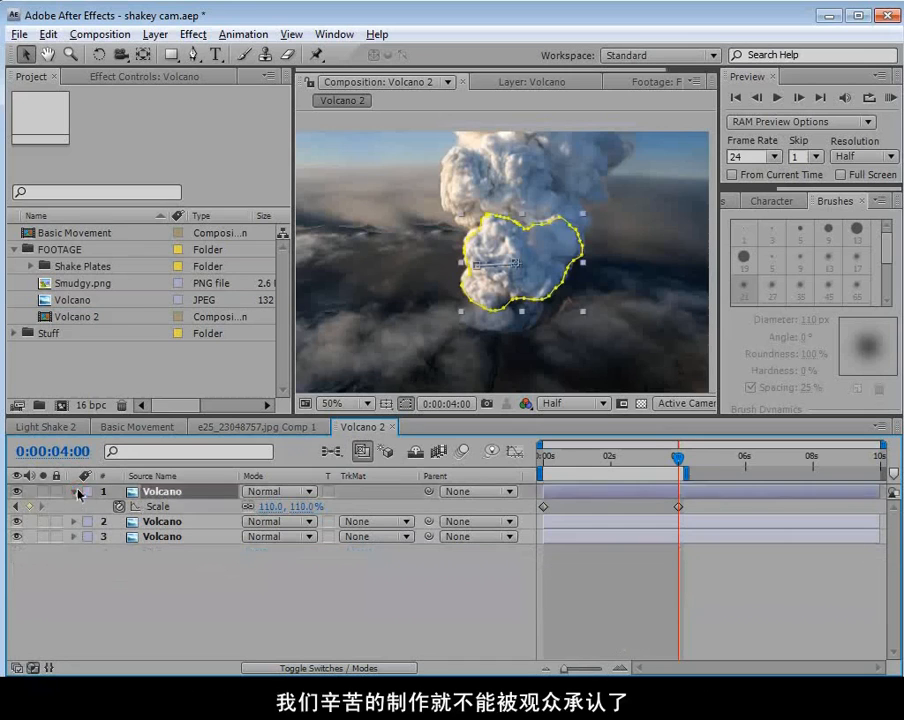
click(73, 491)
click(186, 584)
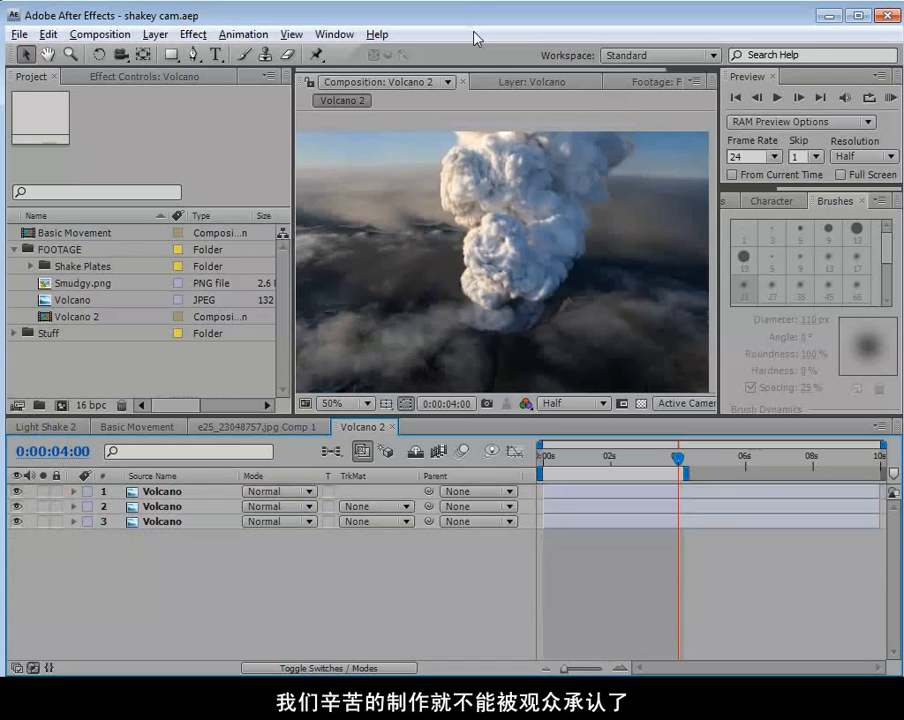
Pre-compose all three Volcano layers with all attributes moved into a new composition called Volcano Video.
click(160, 491)
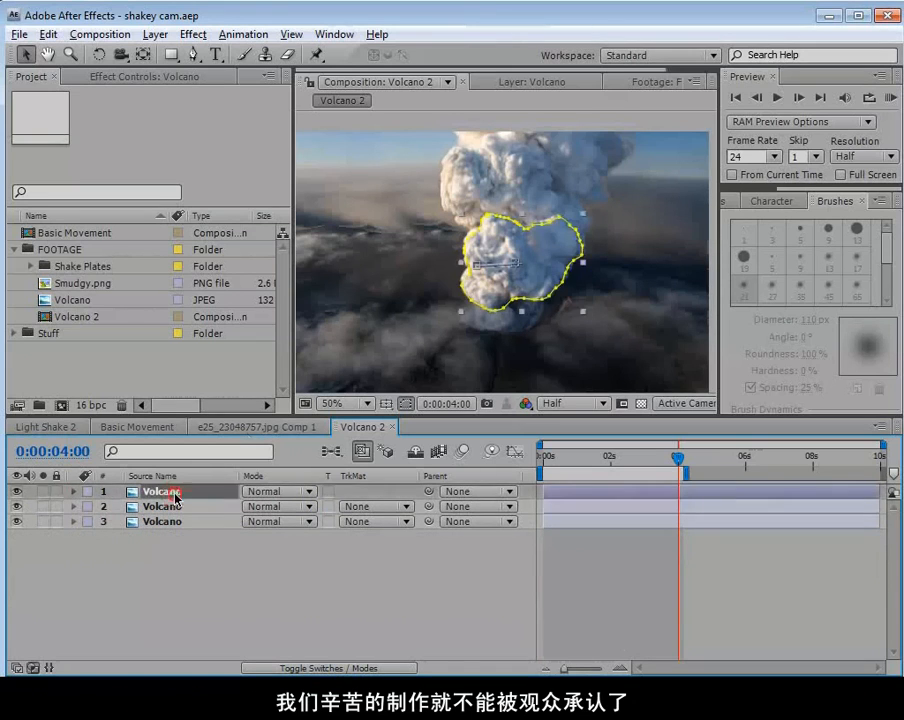
shift+click(205, 516)
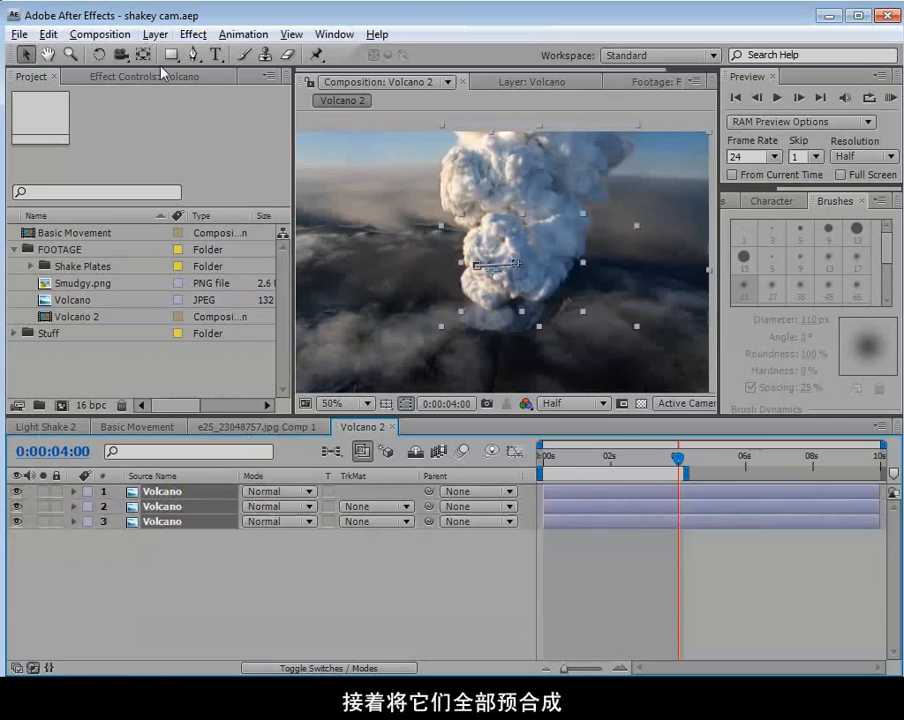
click(155, 34)
click(200, 660)
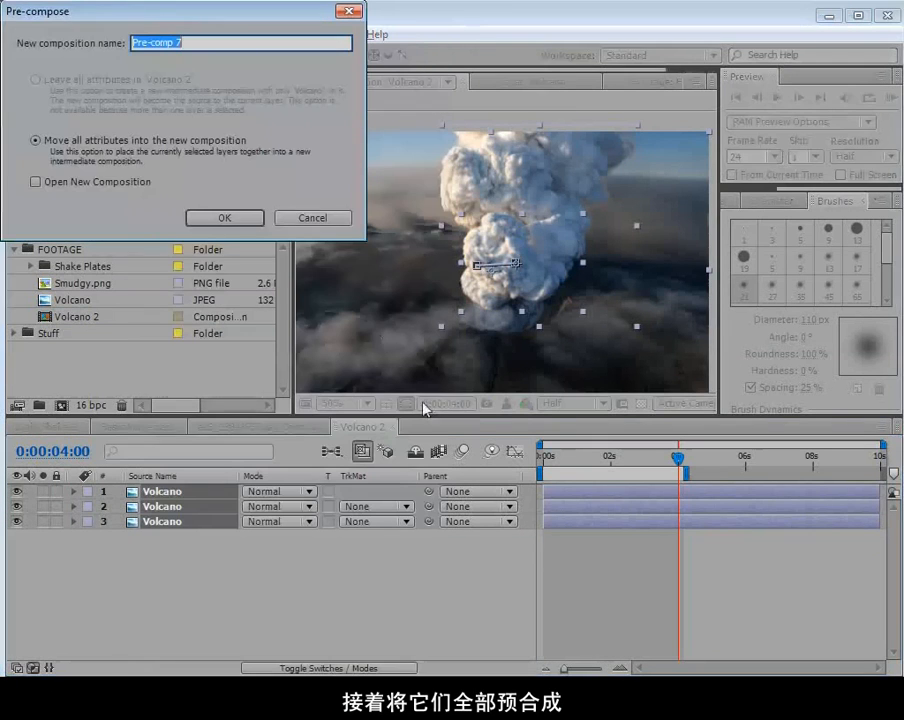
drag(143, 22, 161, 62)
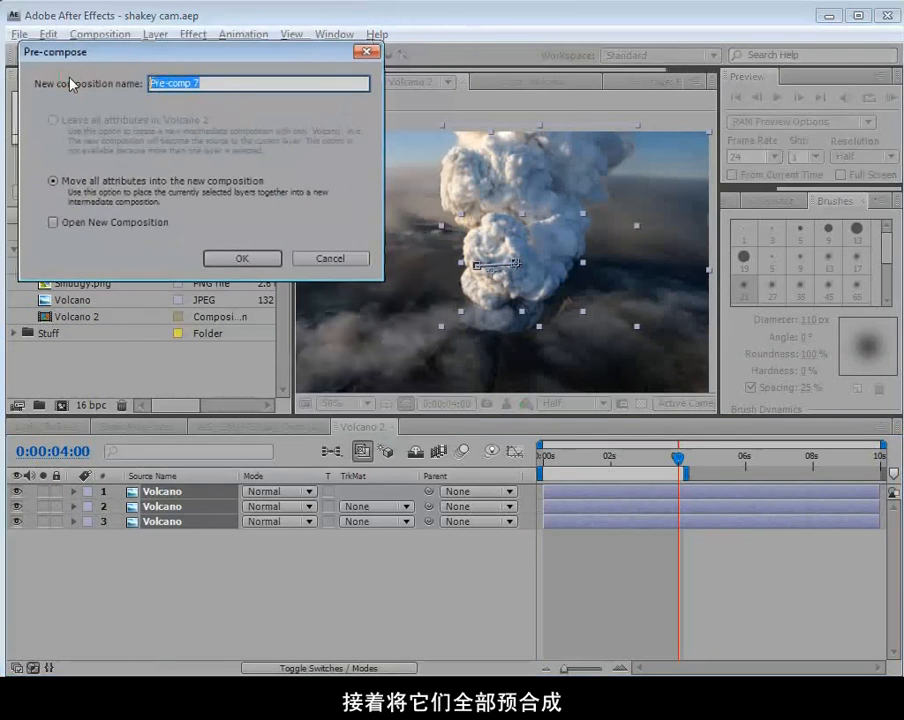
text(Volcano Video)
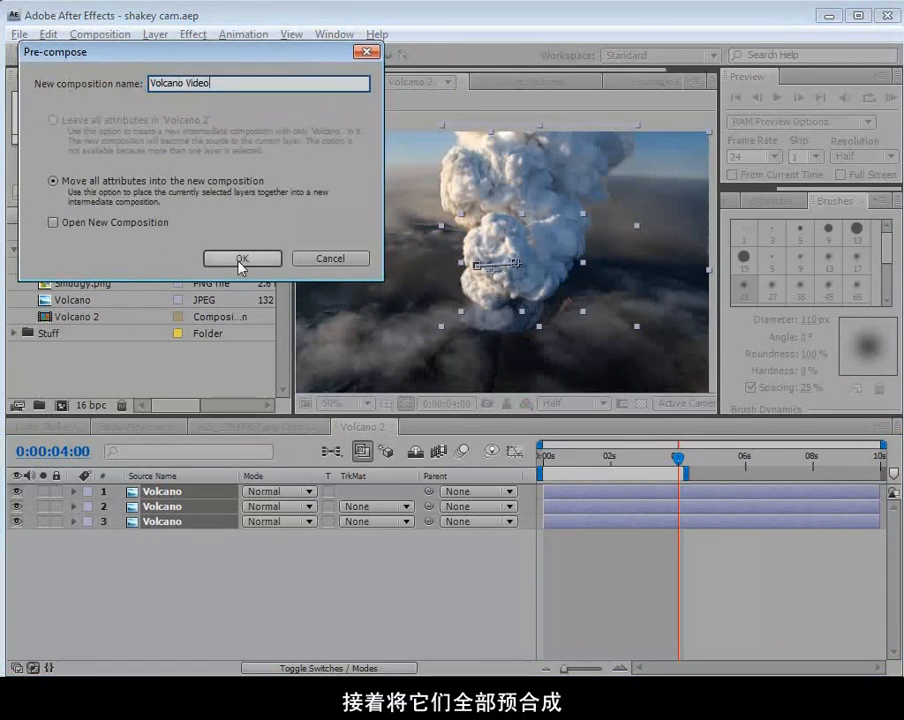
click(240, 259)
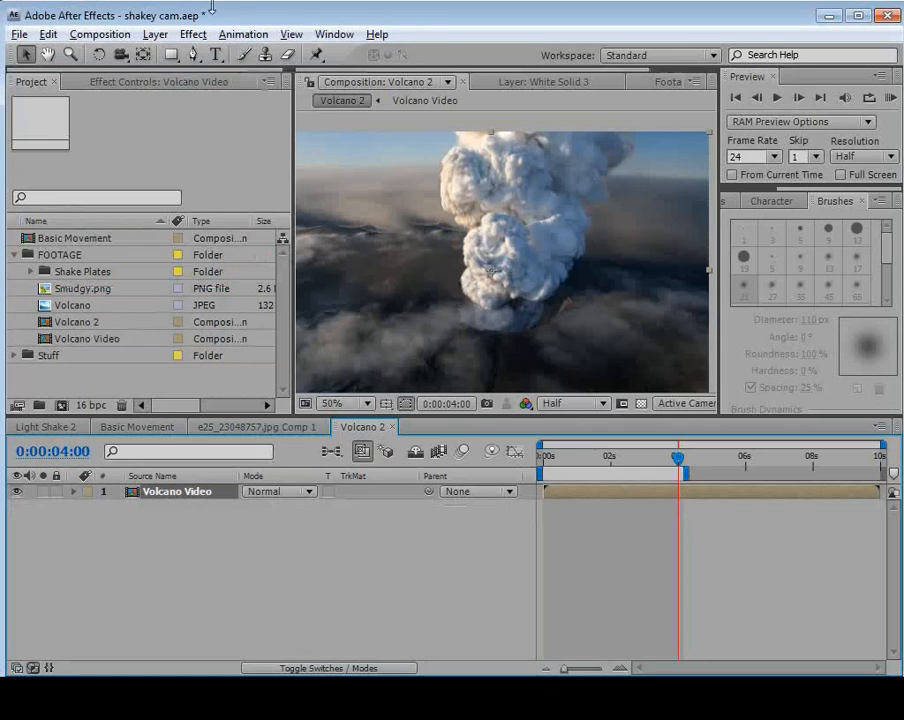
Add a camera with the 50mm preset and turn the Volcano Video layer into a 3D layer.
click(156, 34)
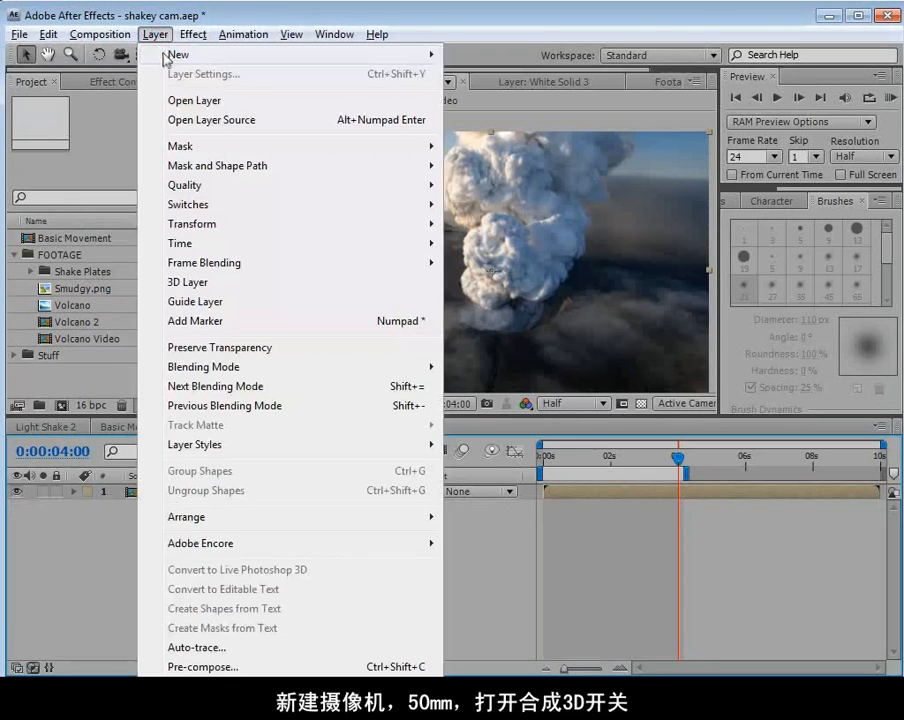
mouse_move(166, 54)
click(507, 114)
click(400, 92)
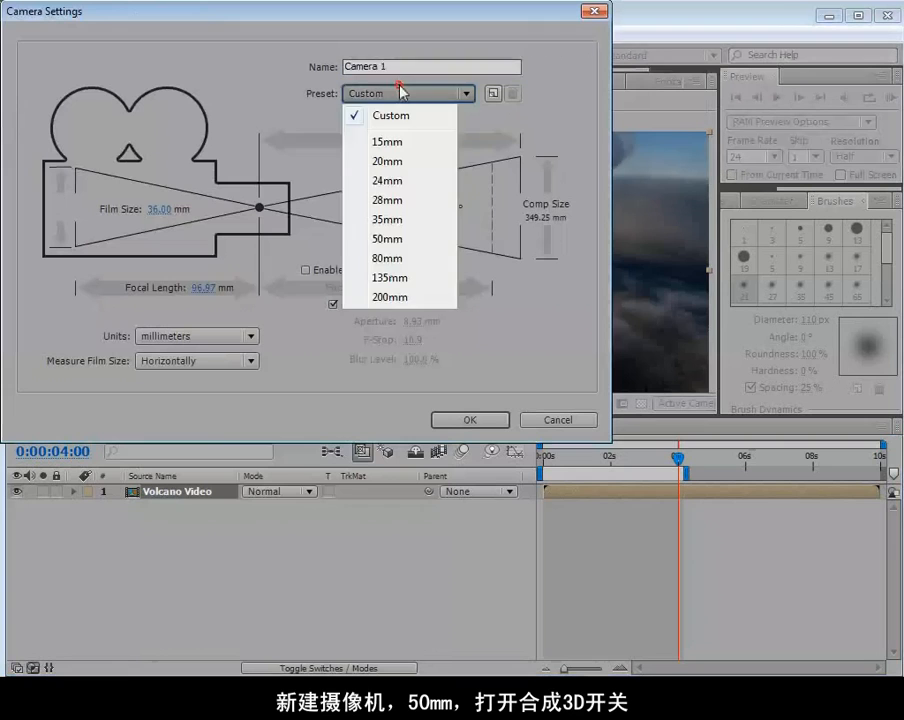
click(400, 240)
click(462, 419)
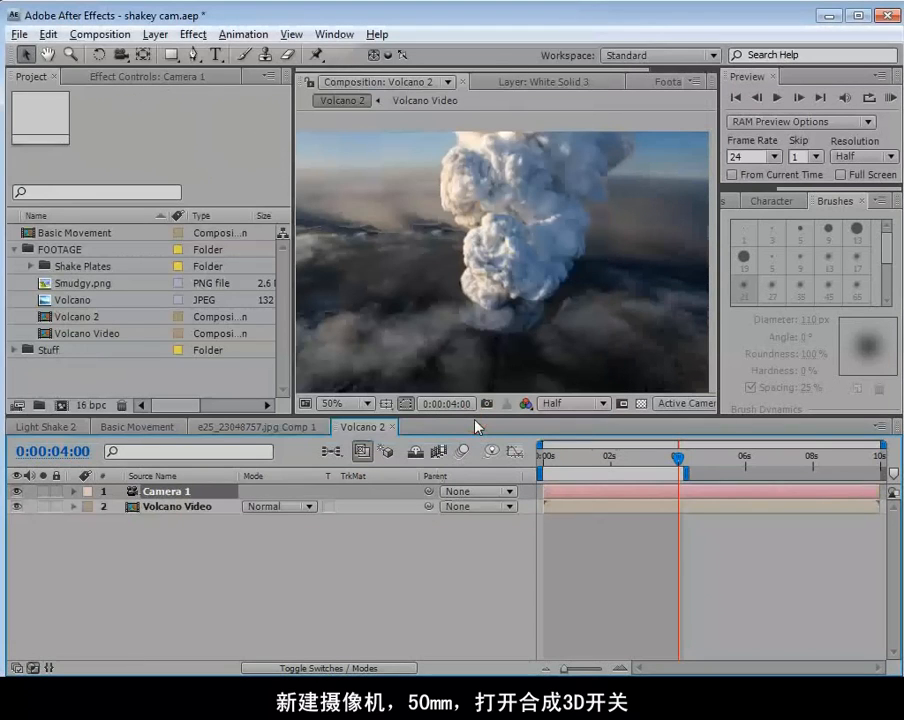
click(176, 510)
key(F4)
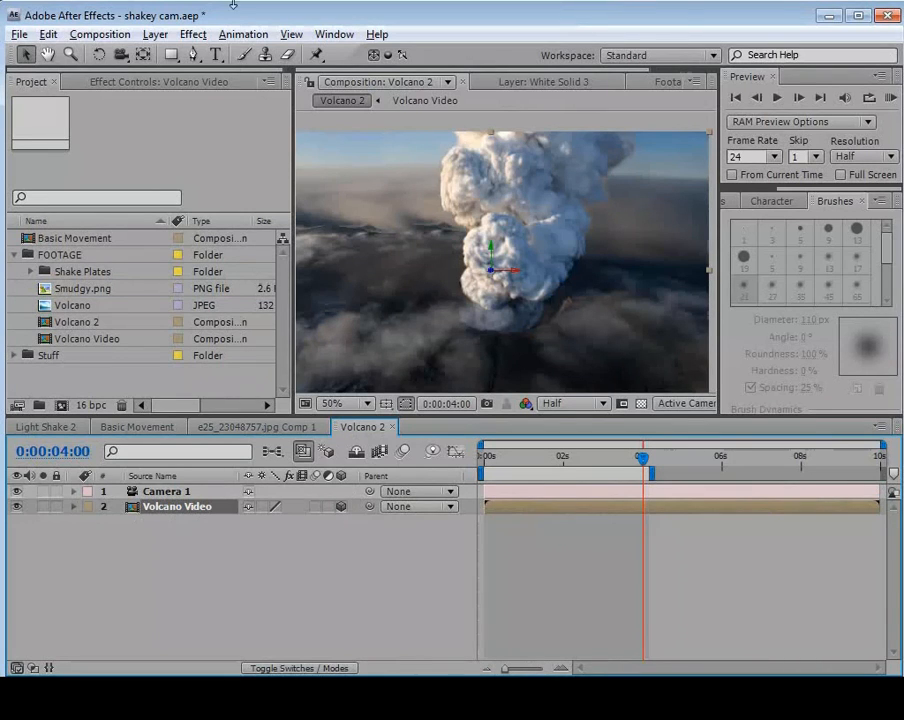
Add a white point light at 100% intensity, without shadows, to the Volcano 2 composition.
click(156, 34)
mouse_move(180, 54)
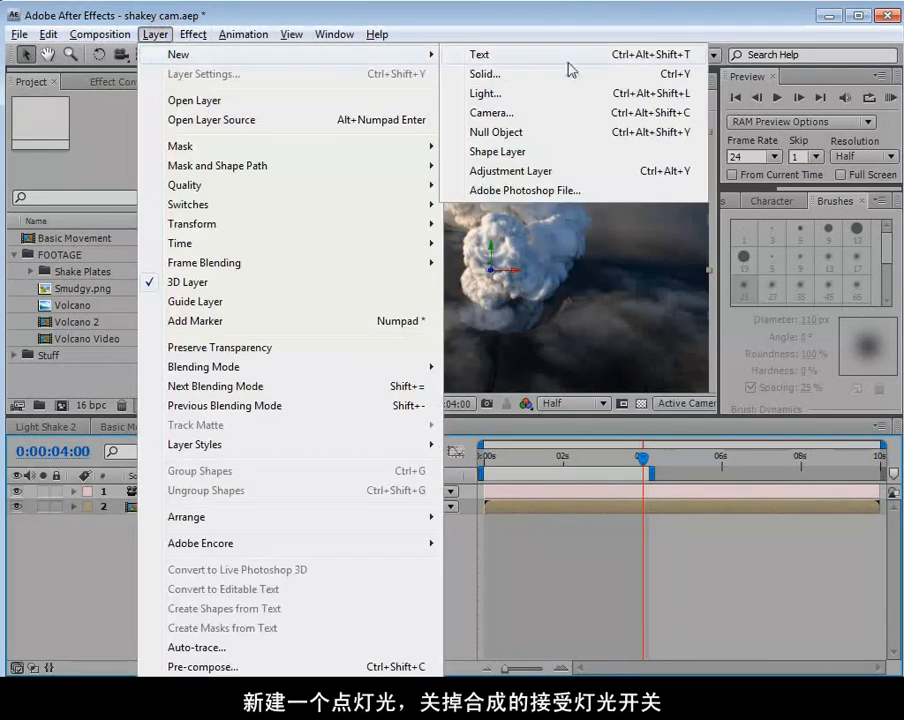
click(487, 94)
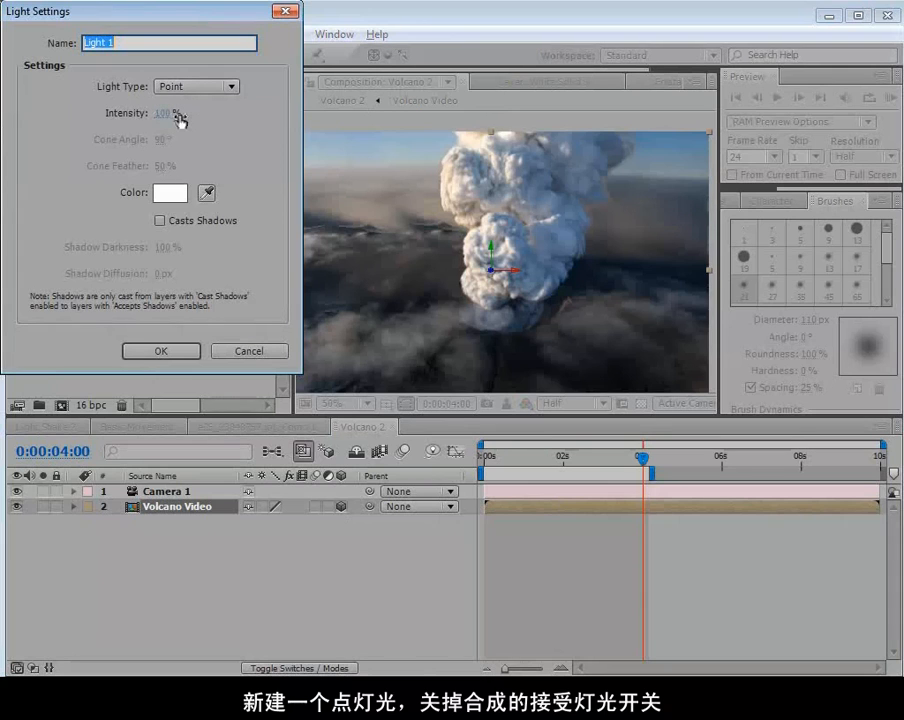
click(162, 351)
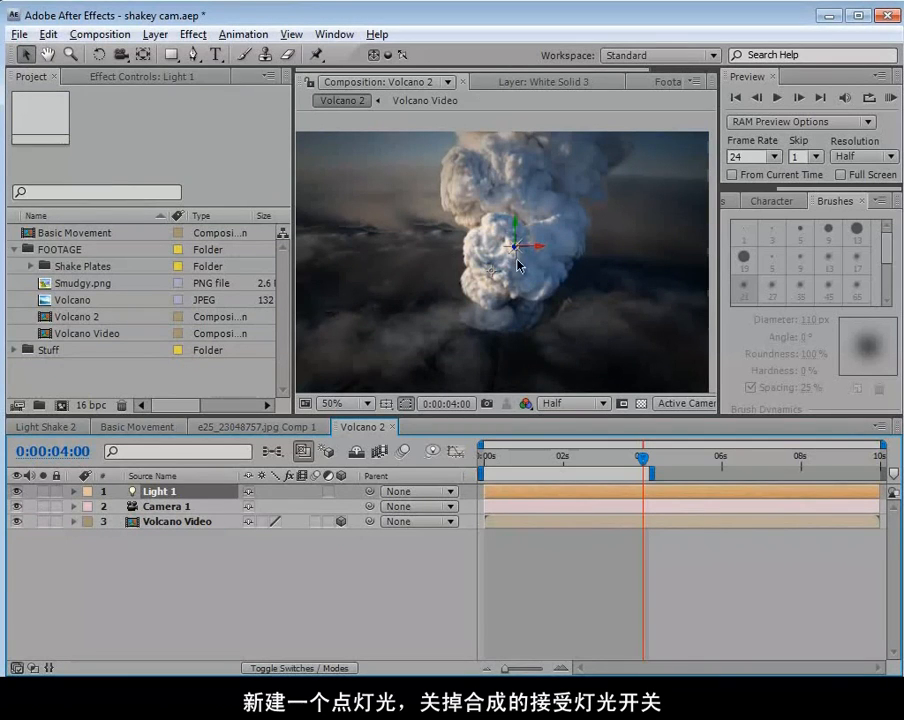
Turn off Accepts Lights in the Volcano Video layer's material options and collapse the layer.
click(185, 521)
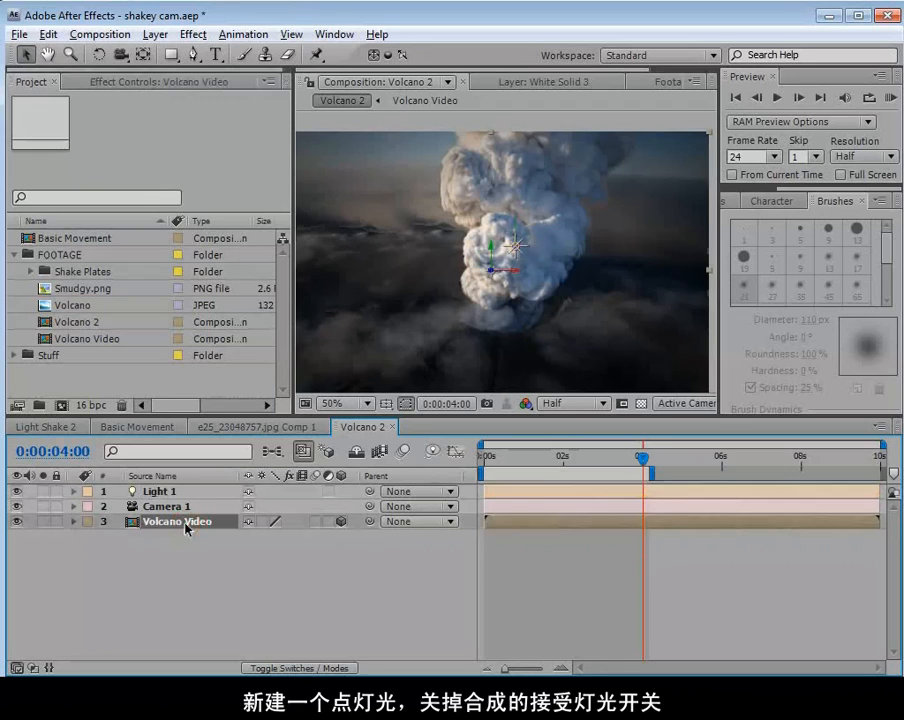
key(a)
key(a)
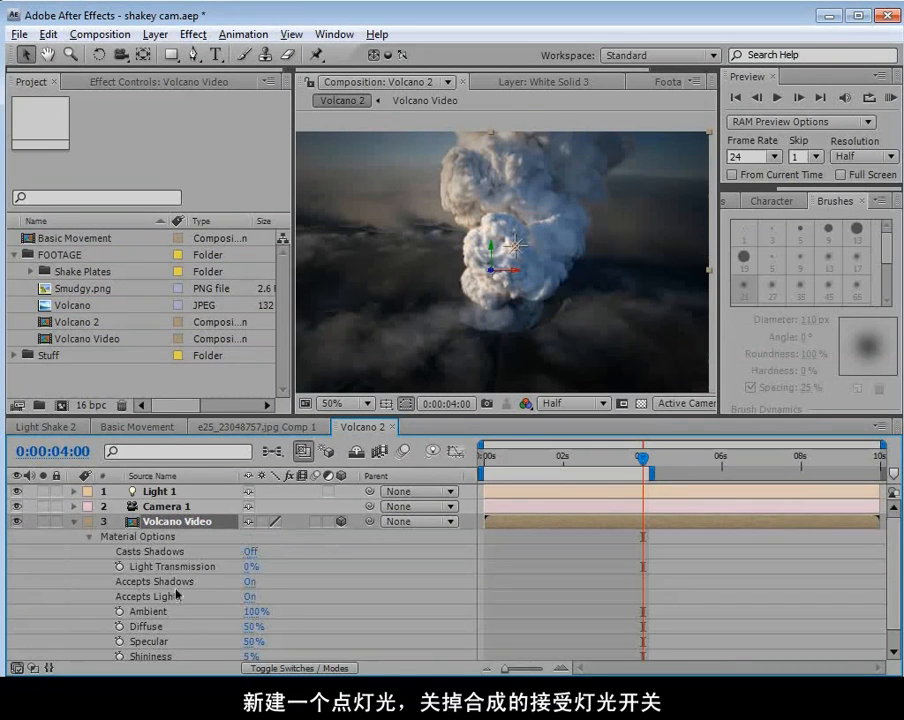
click(249, 597)
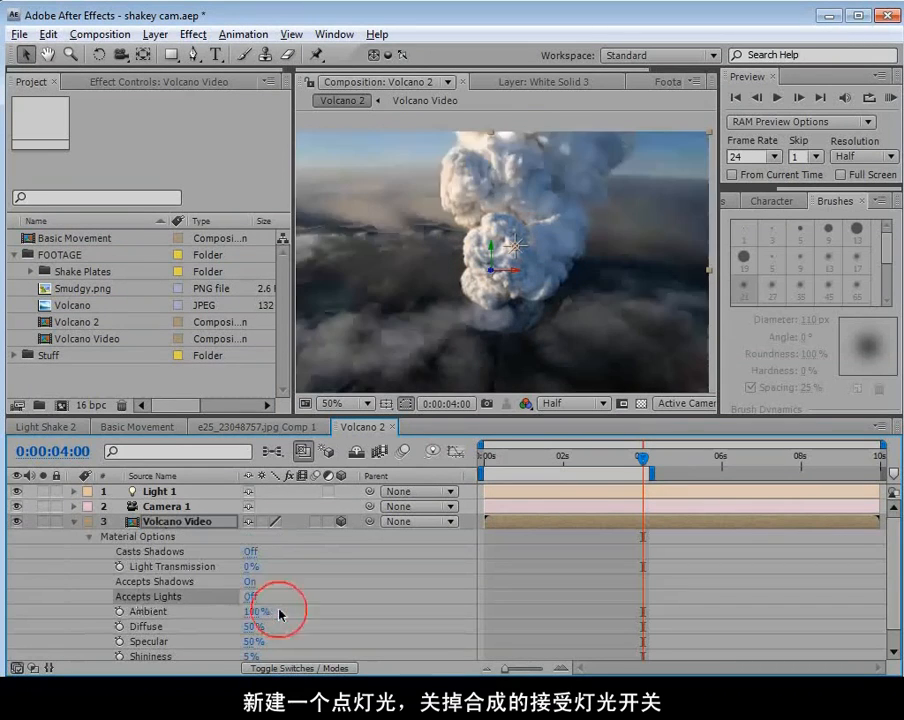
click(74, 522)
Set the light's Z position to 0 and move it to the image's upper-left edge, at about 56, 140.
click(158, 492)
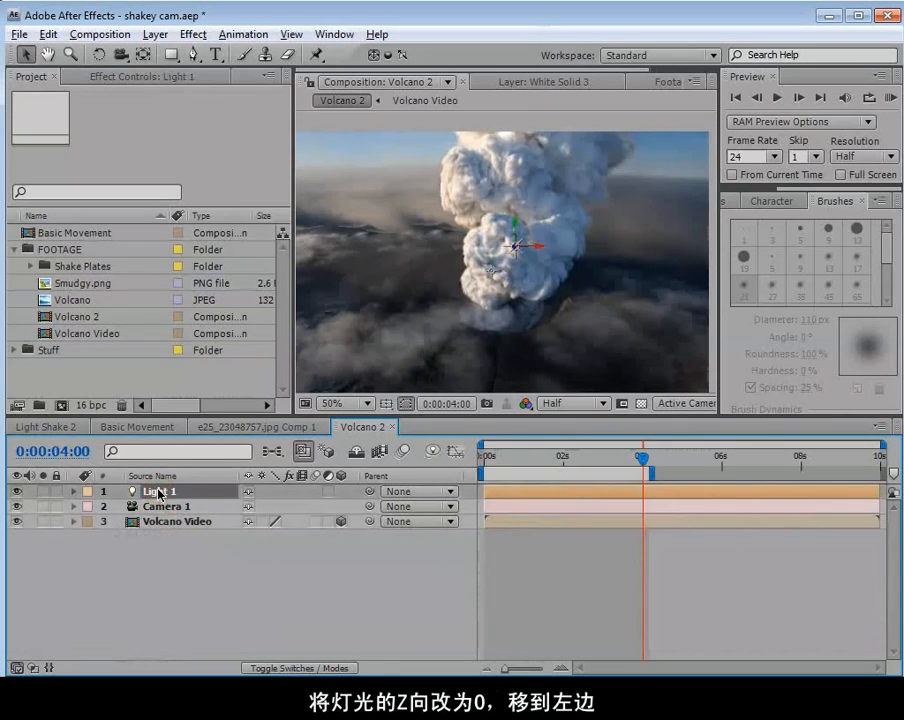
key(p)
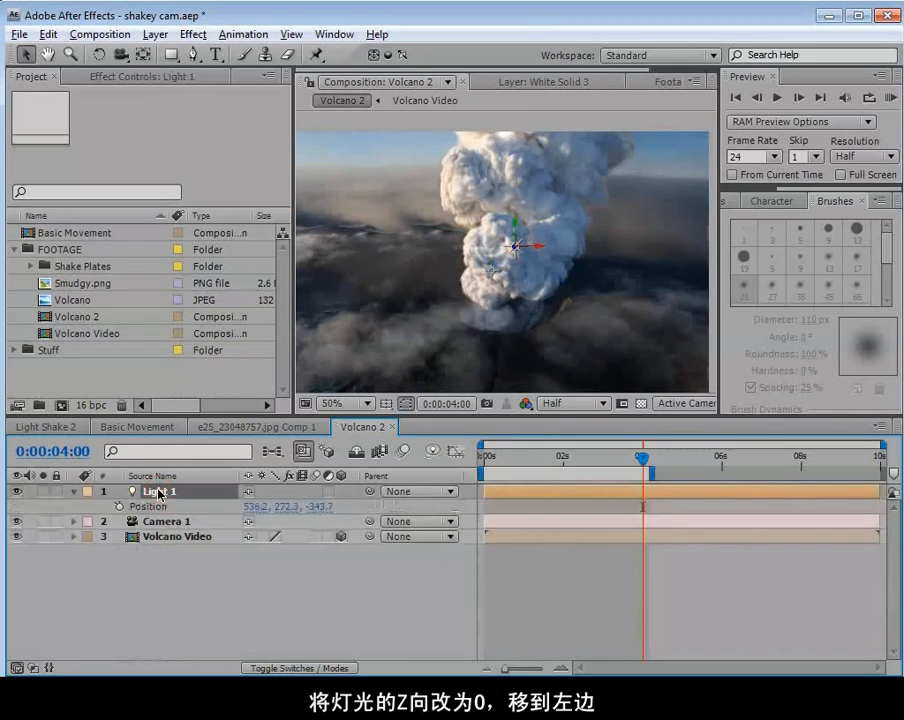
click(320, 508)
text(0)
scroll(497, 316, down, 1)
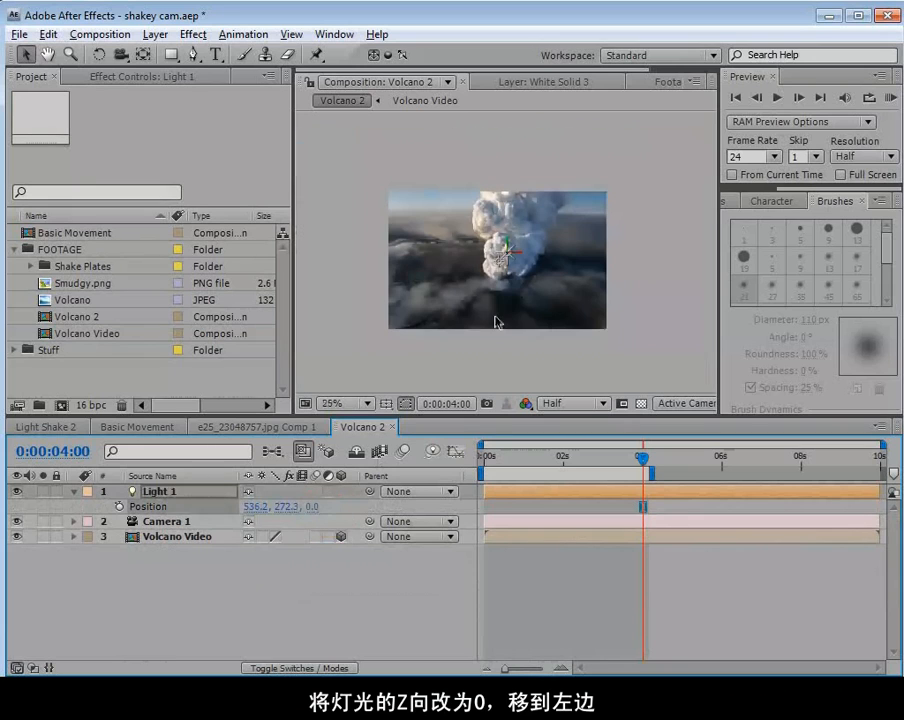
drag(503, 256, 404, 231)
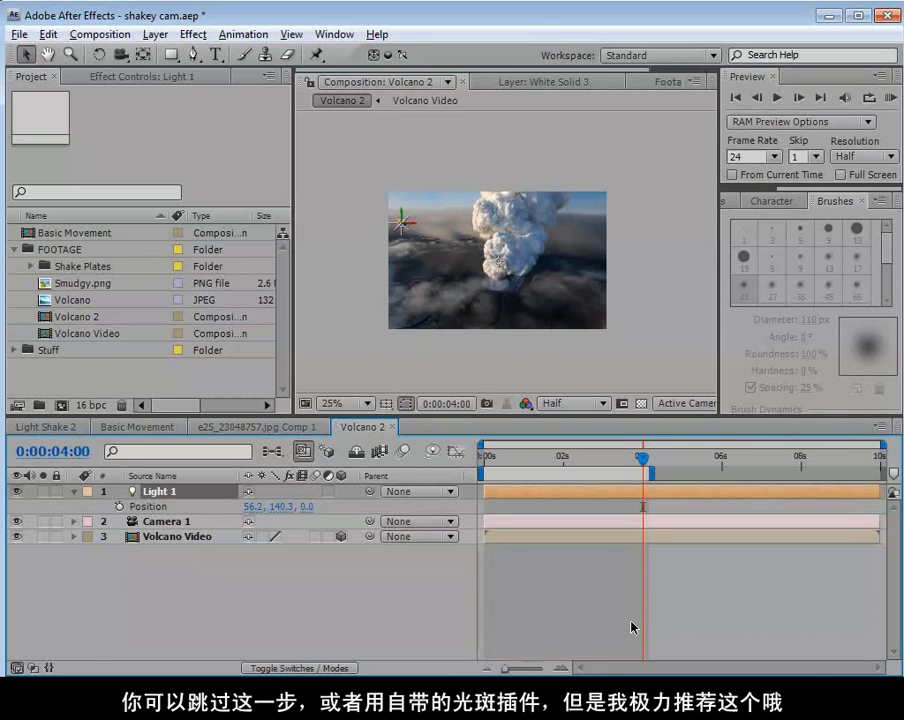
Switch to Firefox to view the Optical Flares product page, and return to After Effects.
key(alt+Tab)
scroll(448, 400, up, 4)
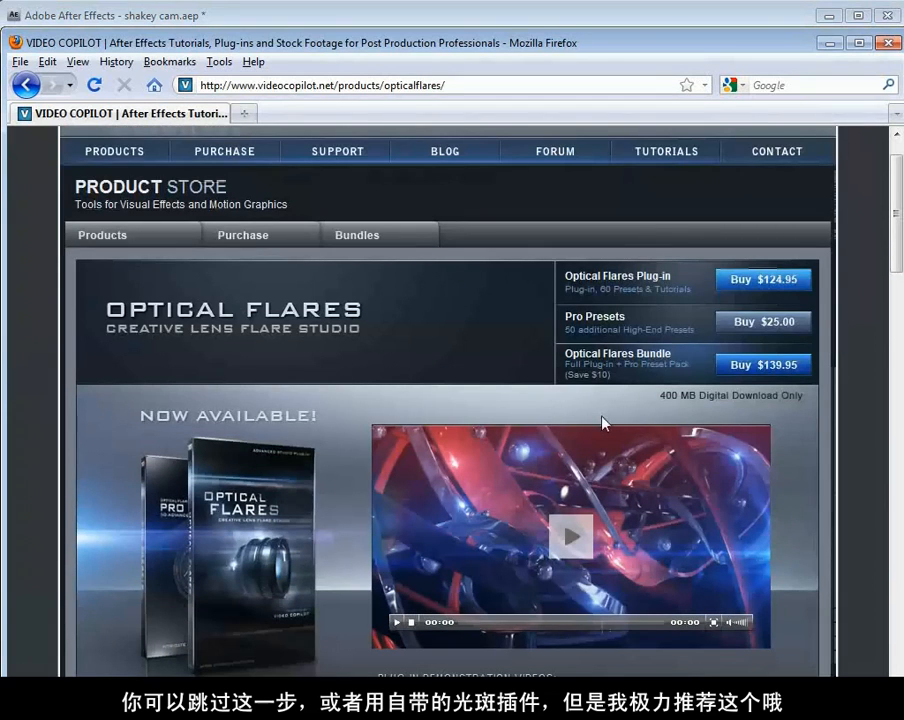
click(415, 5)
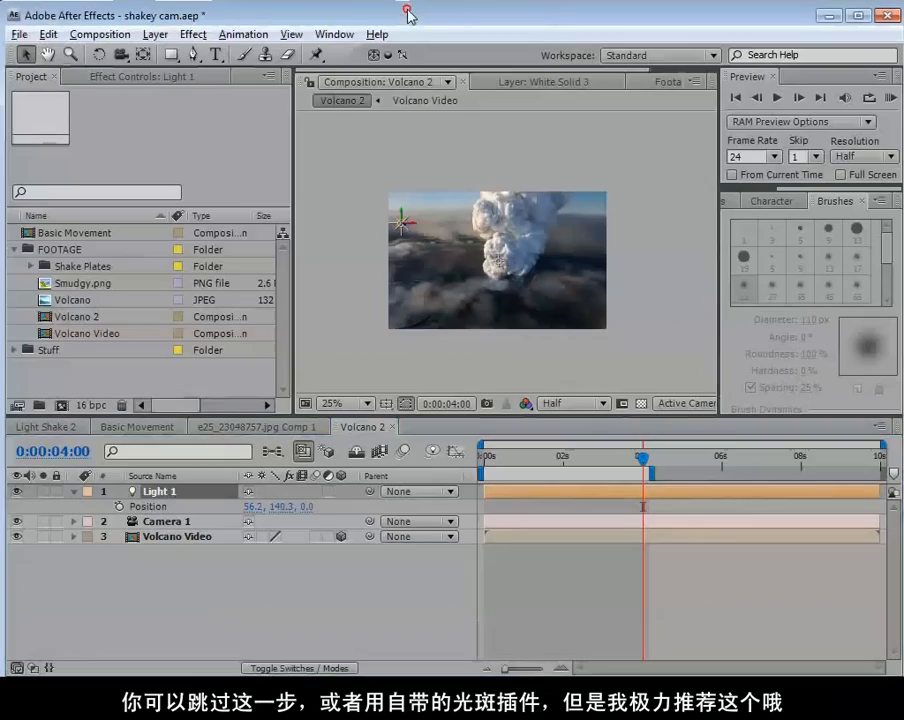
Create a white solid layer of 990 × 627 px, matching the composition size.
click(155, 34)
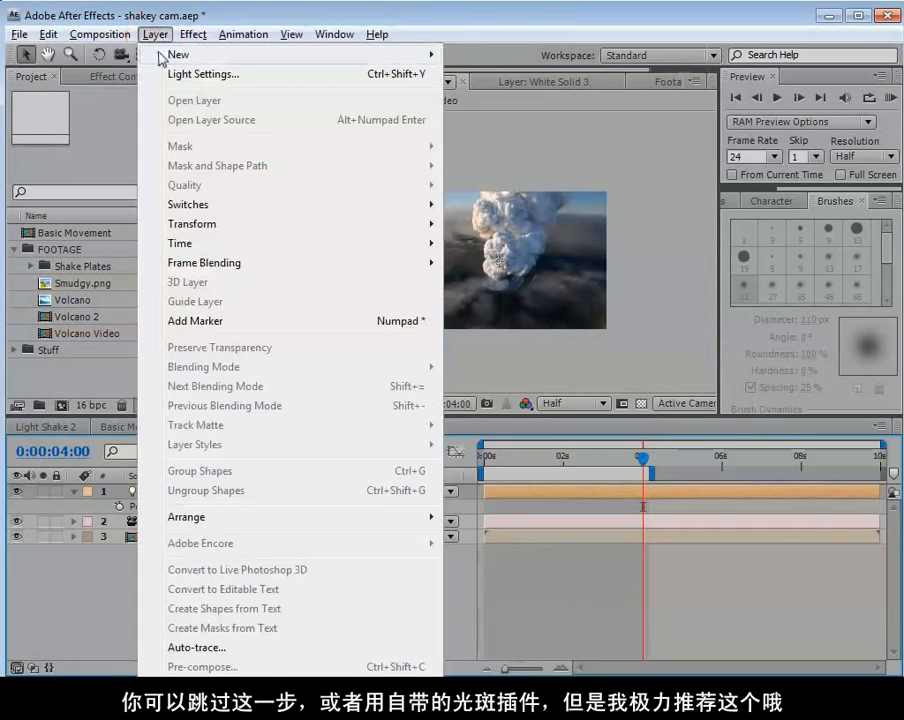
mouse_move(400, 54)
click(485, 74)
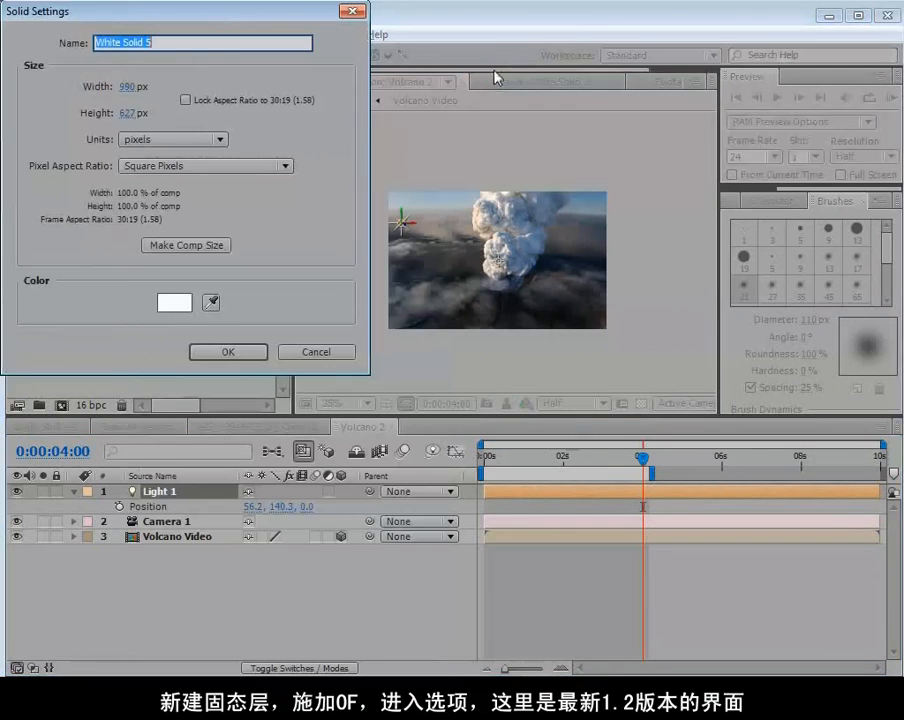
click(238, 353)
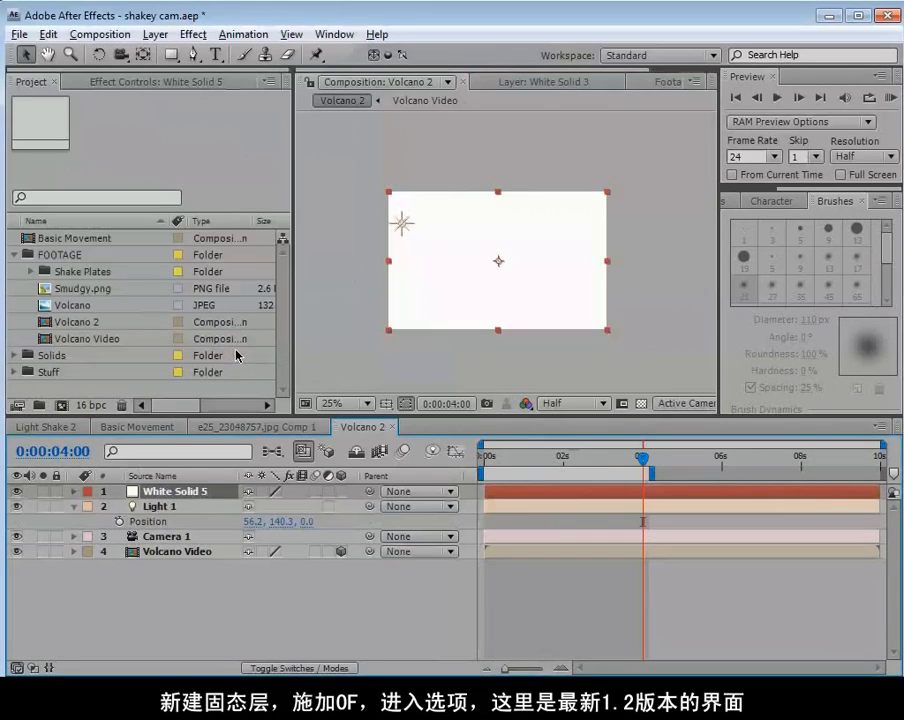
Apply the Video Copilot Optical Flares effect to the white solid and open its options.
click(193, 34)
mouse_move(300, 652)
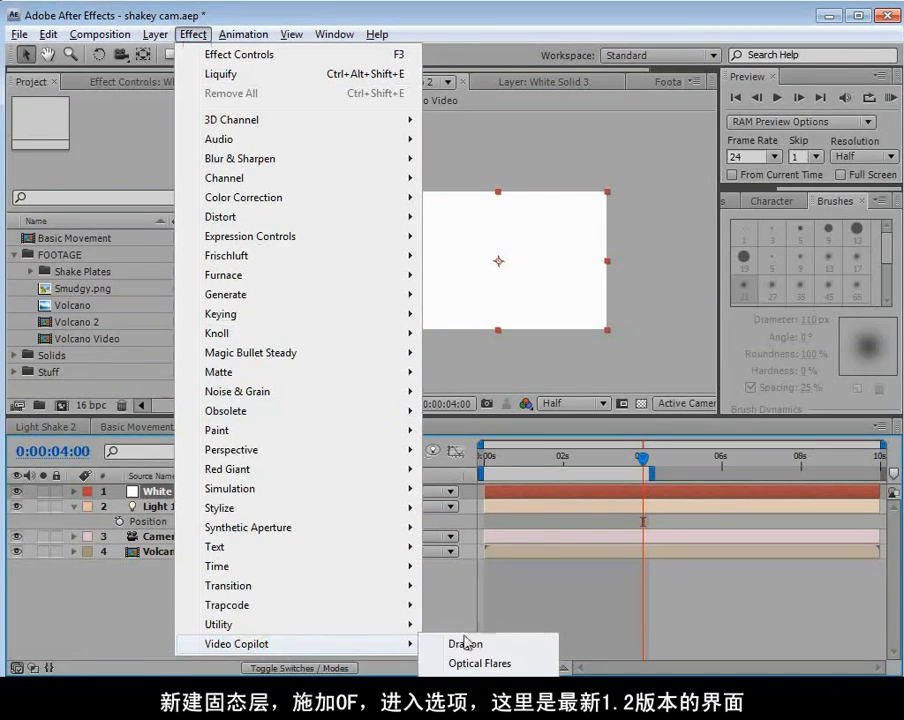
click(494, 664)
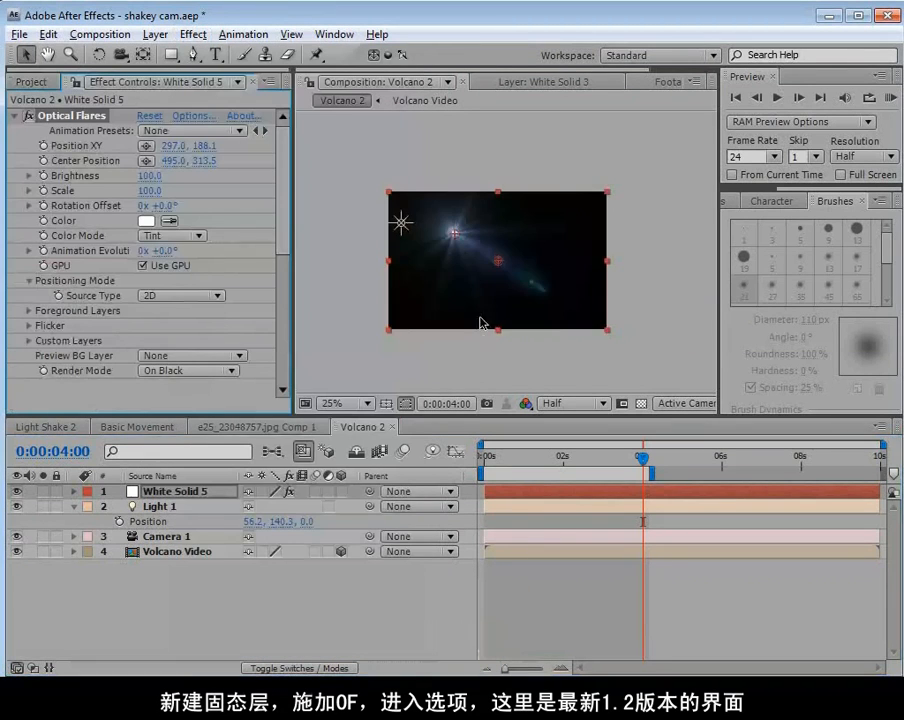
scroll(476, 316, up, 1)
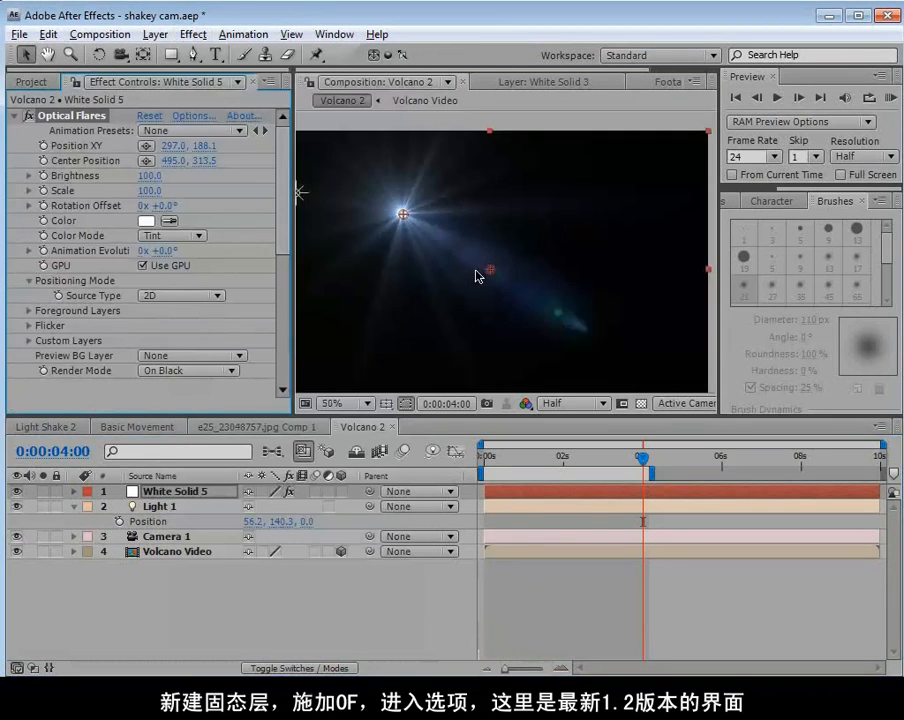
click(188, 117)
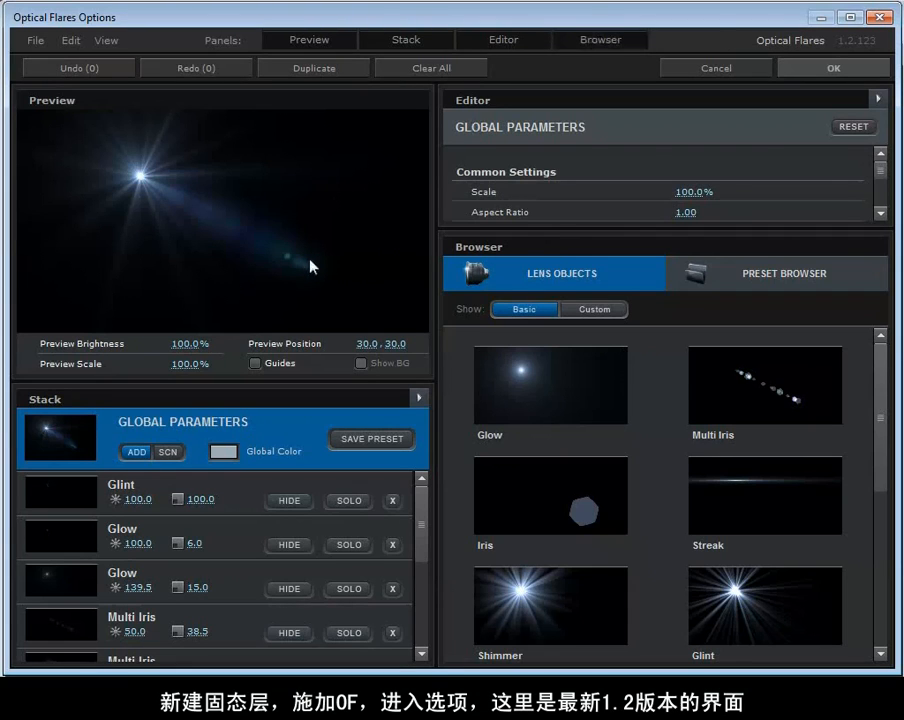
Try resizing the Editor panel and hiding and showing the Browser and Editor panels in Optical Flares.
mouse_move(502, 232)
mouse_down()
mouse_move(502, 289)
mouse_move(508, 246)
mouse_up()
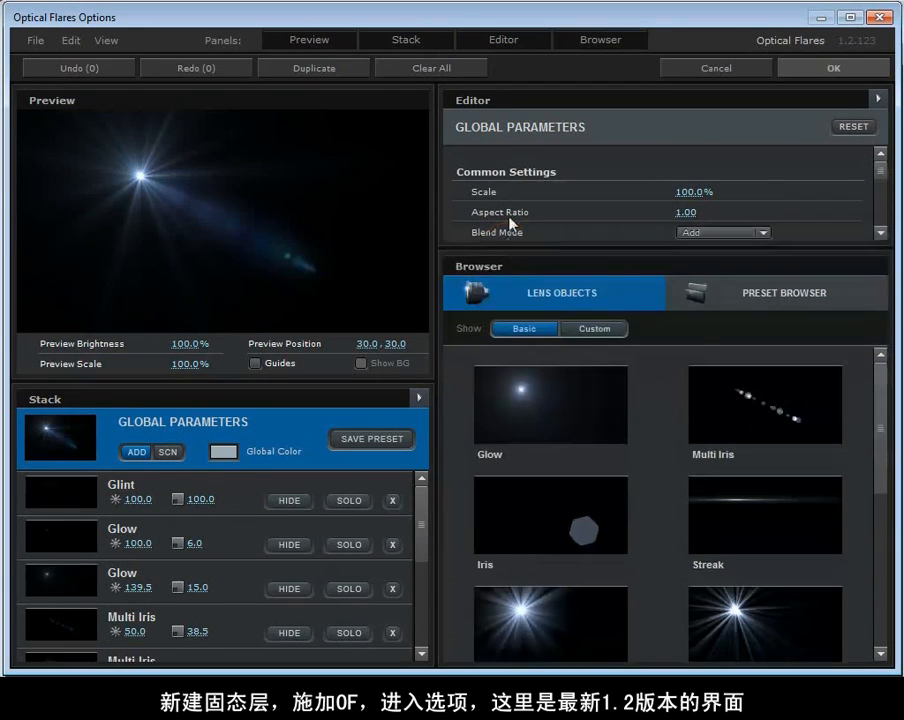
click(594, 42)
click(607, 42)
click(530, 42)
click(528, 41)
click(522, 41)
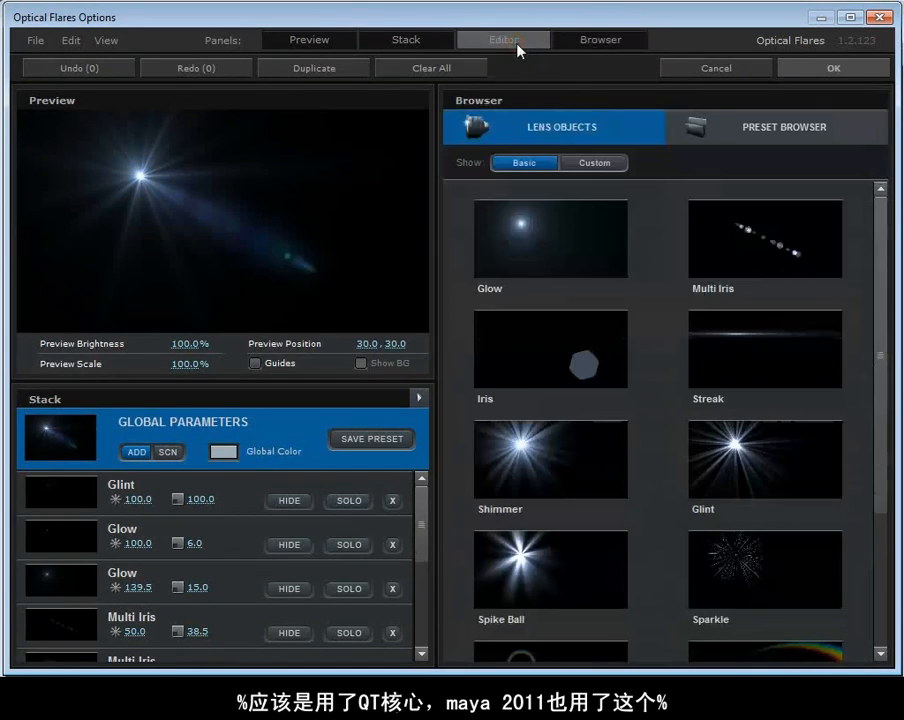
click(518, 41)
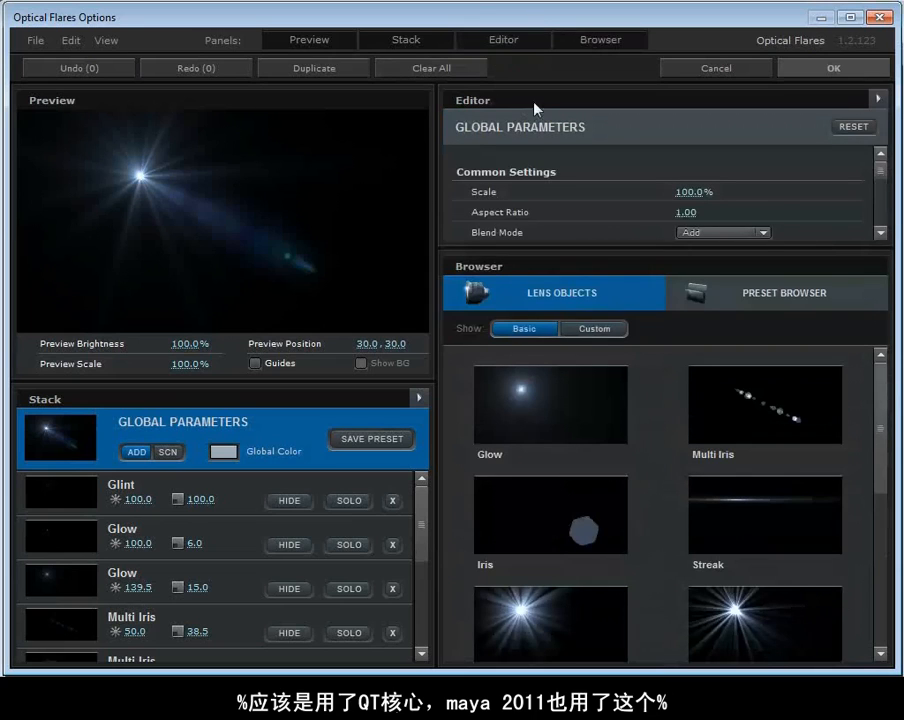
Move the Editor panel below the Browser and load the Sun Digital preset from the Light presets folder.
drag(474, 100, 597, 623)
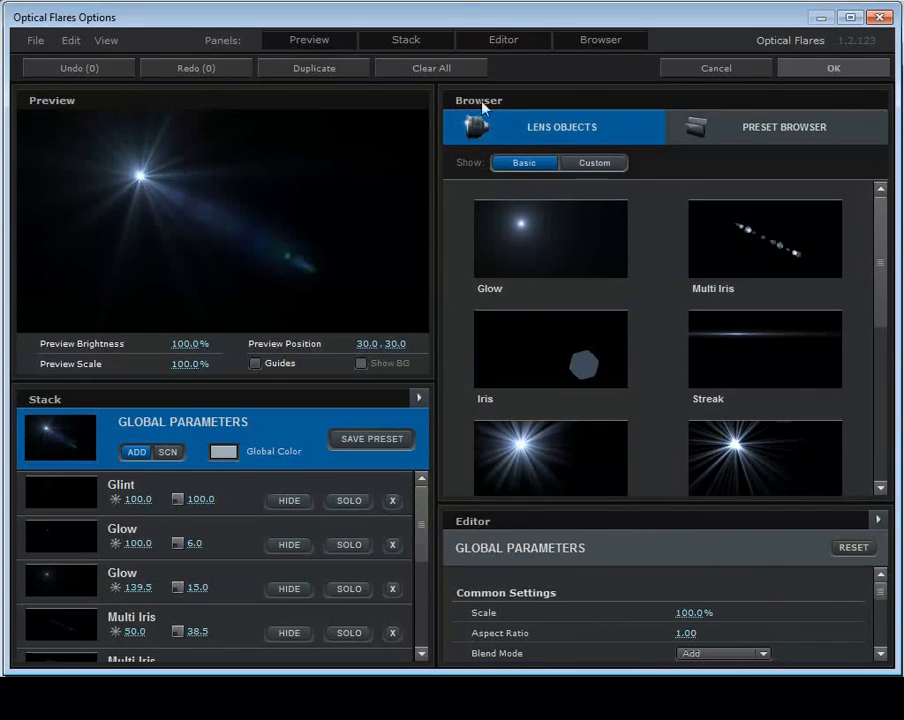
click(752, 137)
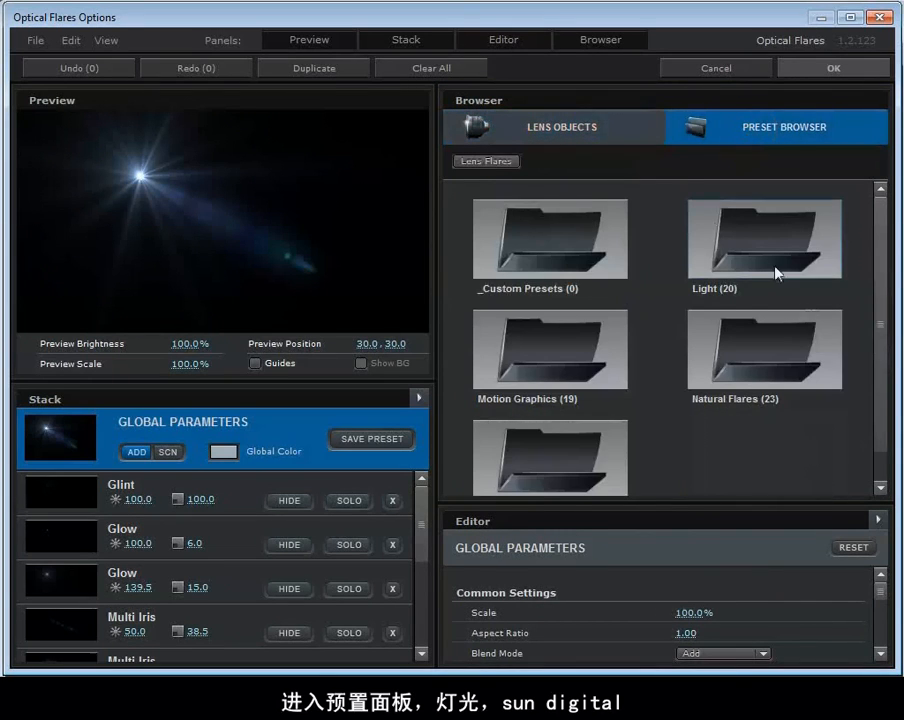
double_click(711, 229)
drag(882, 238, 850, 434)
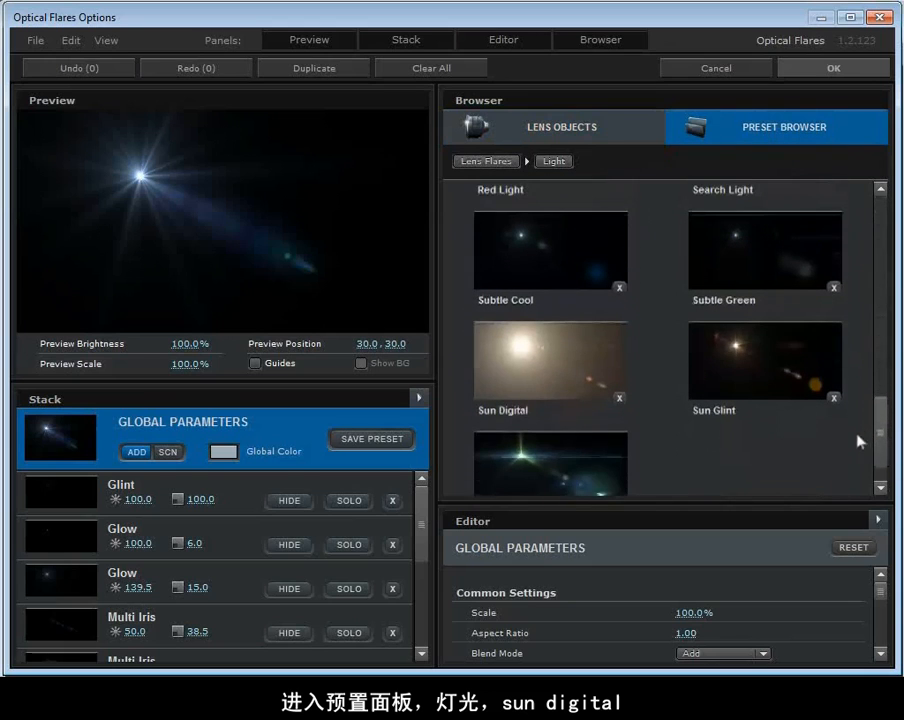
click(535, 363)
Preview the Sun Digital flare at several positions, from the frame's left edge back to about 22, 25.
drag(137, 181, 26, 164)
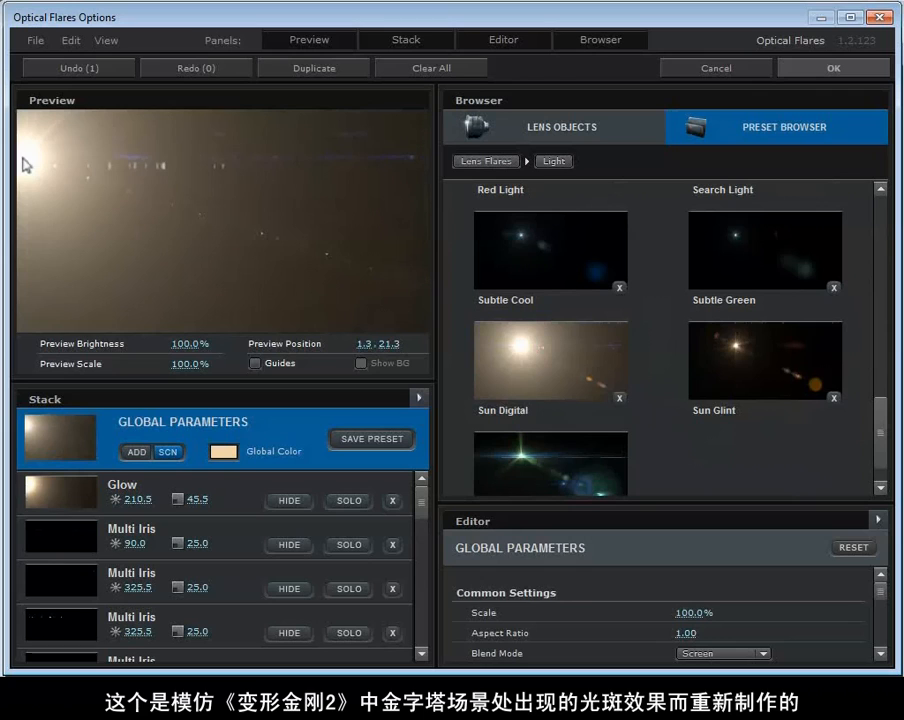
drag(32, 161, 17, 156)
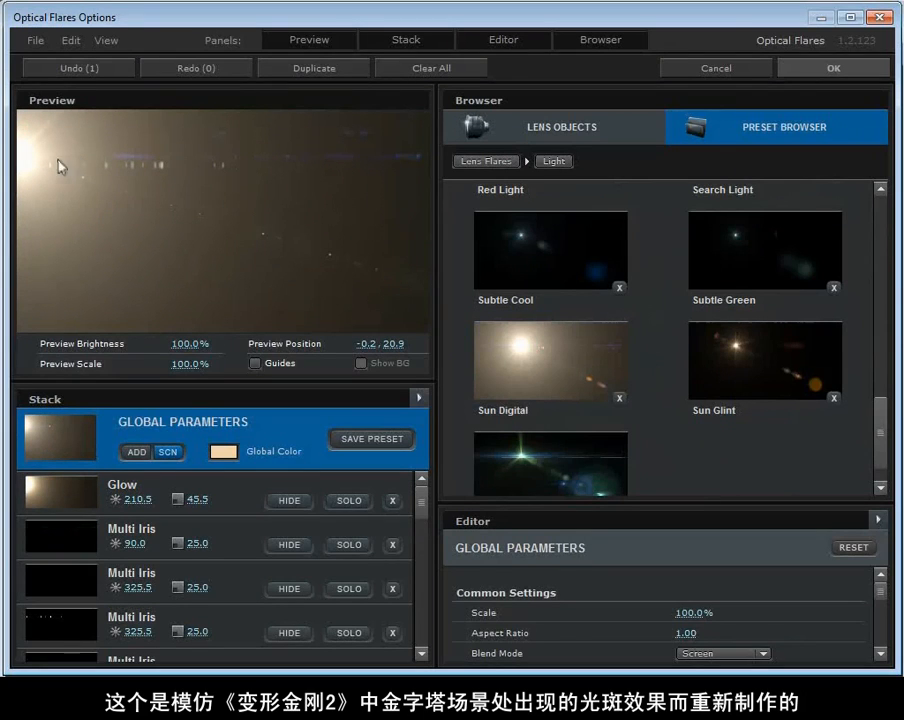
drag(32, 156, 110, 172)
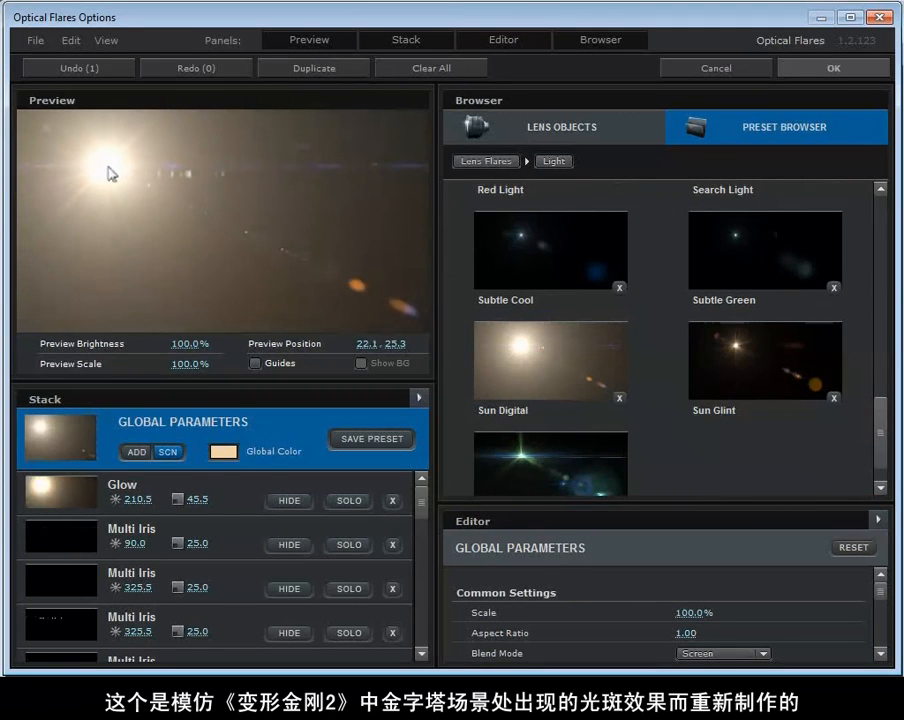
Add the Crazy Light preset to the current flare and preview the combined result.
drag(882, 438, 888, 282)
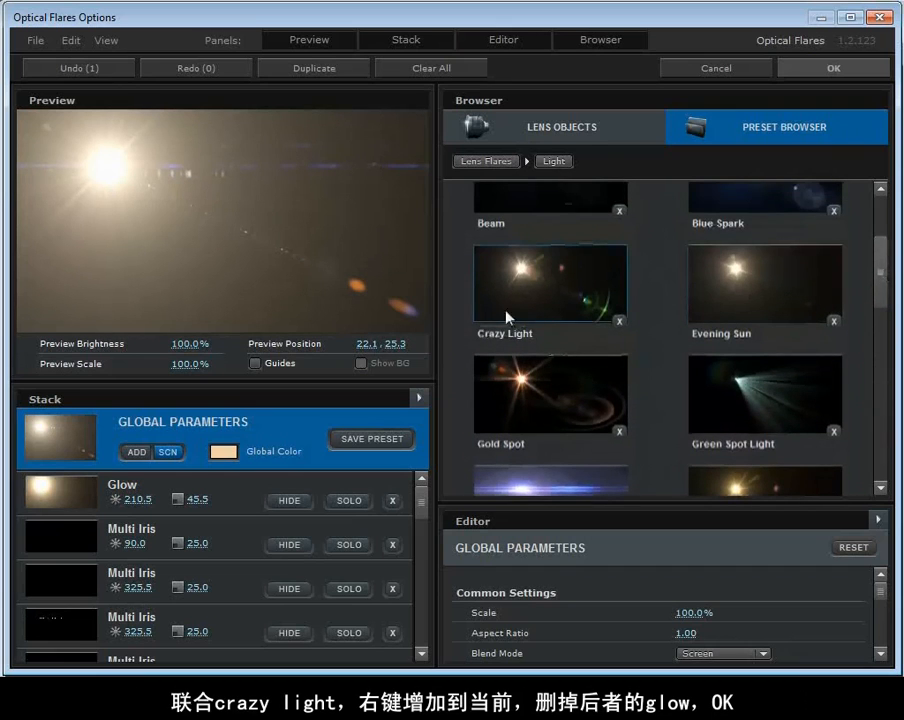
right_click(493, 264)
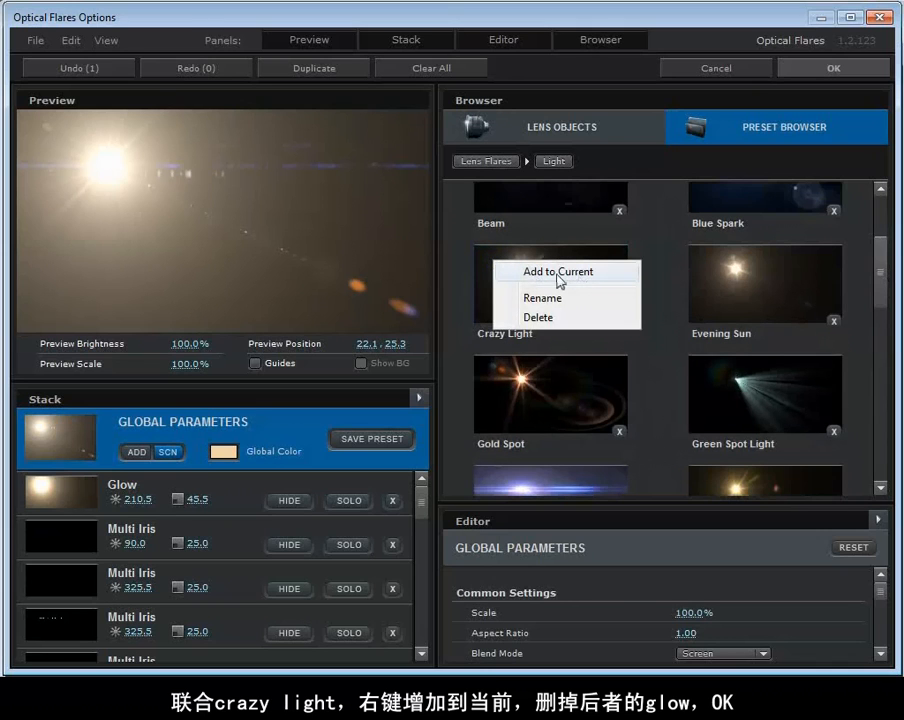
click(580, 273)
click(105, 169)
drag(106, 170, 107, 178)
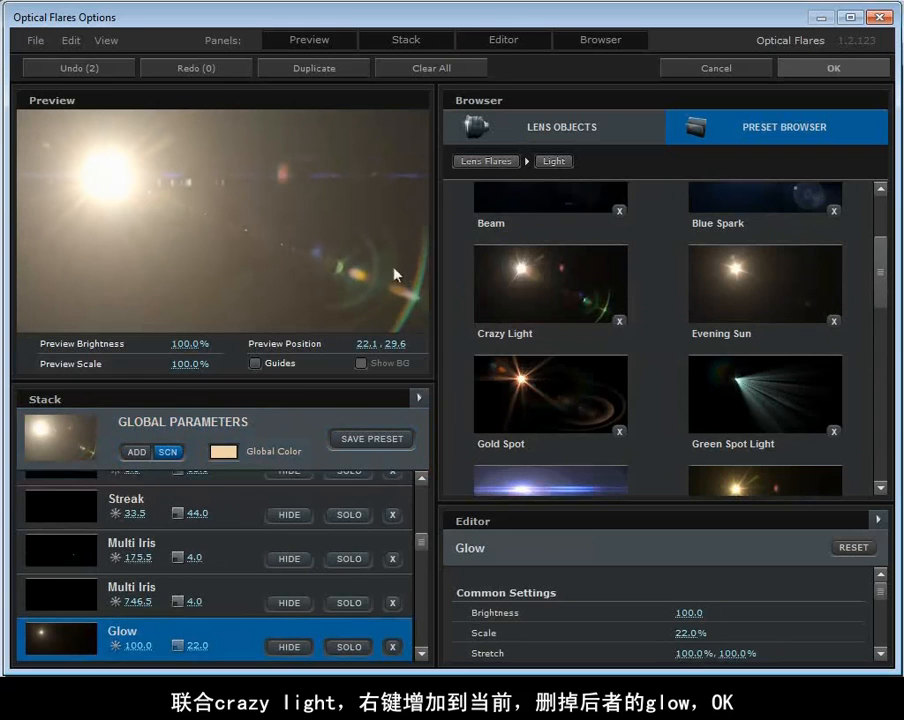
Delete the 22.0-scale Glow that came with Crazy Light, hide the Browser panel and accept the flare.
click(423, 552)
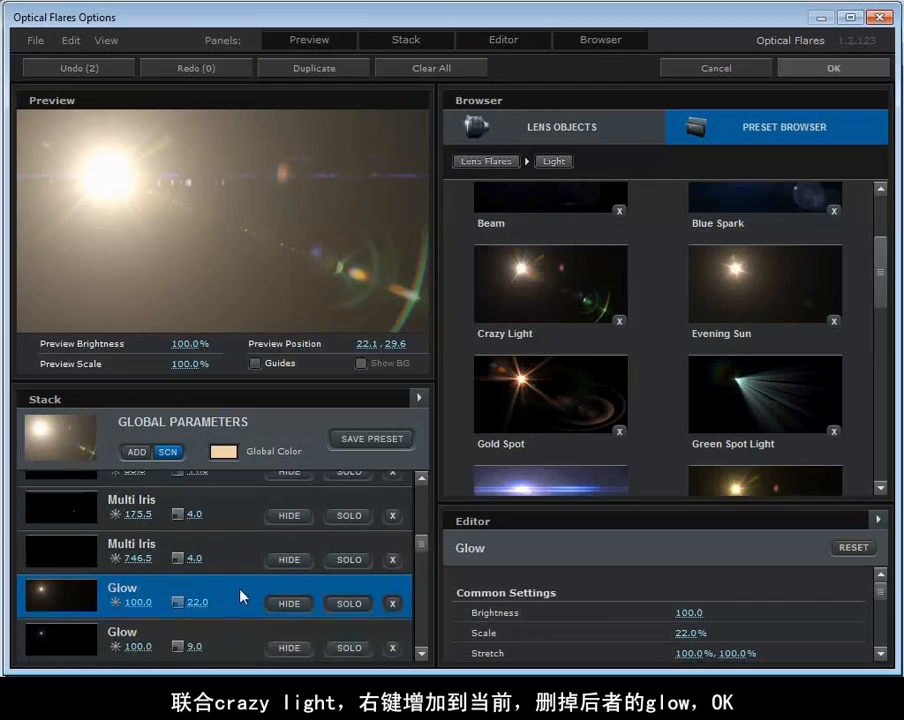
click(395, 605)
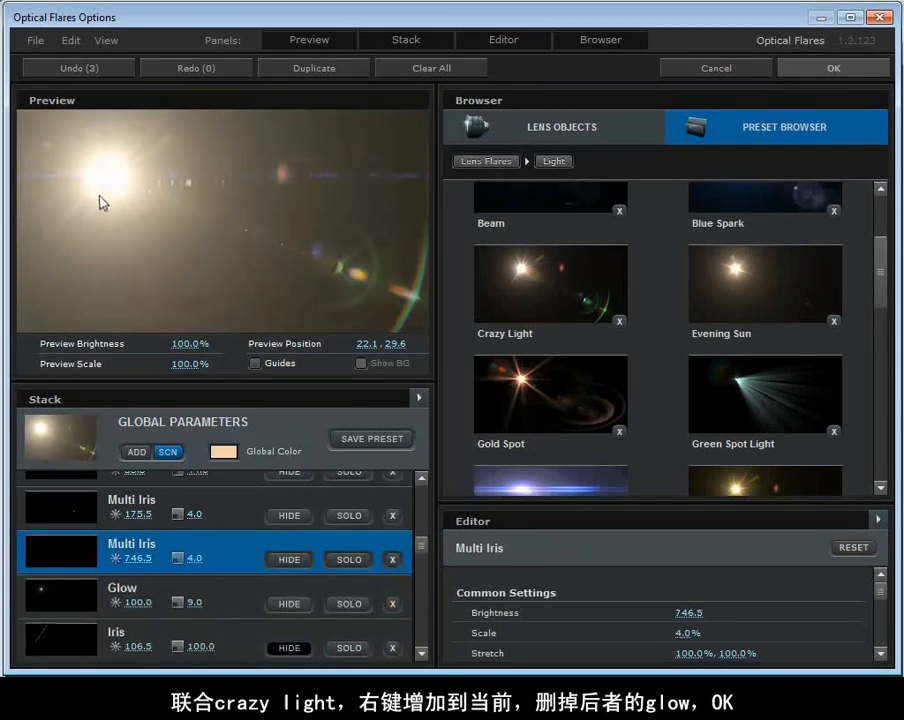
click(575, 42)
mouse_move(108, 176)
mouse_down()
mouse_move(268, 270)
mouse_move(205, 200)
mouse_move(119, 171)
mouse_up()
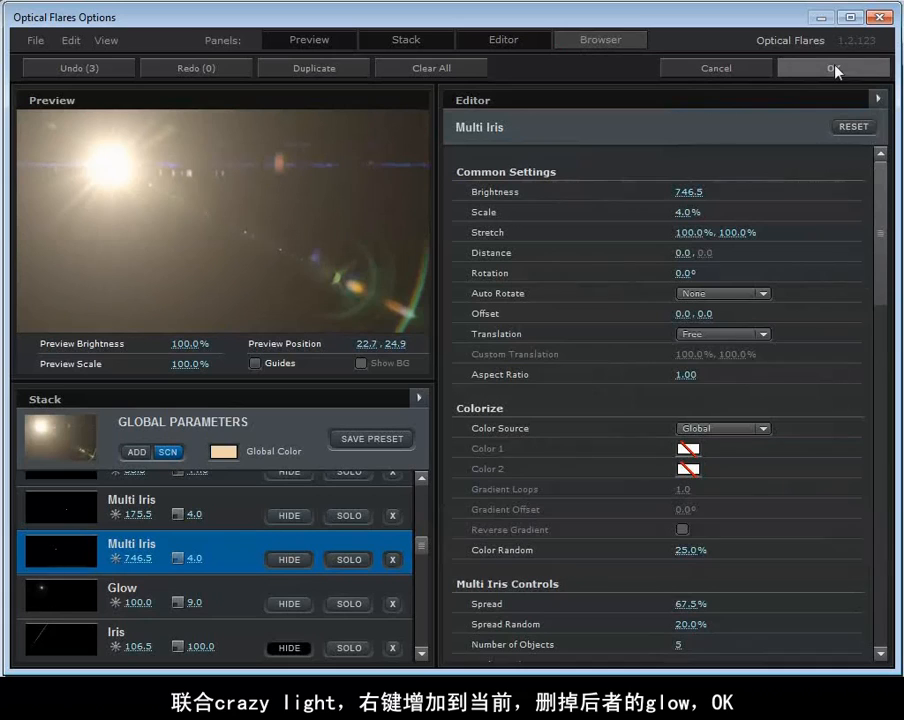
click(785, 68)
Set the flare's positioning source type to Track Lights and move Light 1 right to about 198, 140.
drag(392, 214, 586, 219)
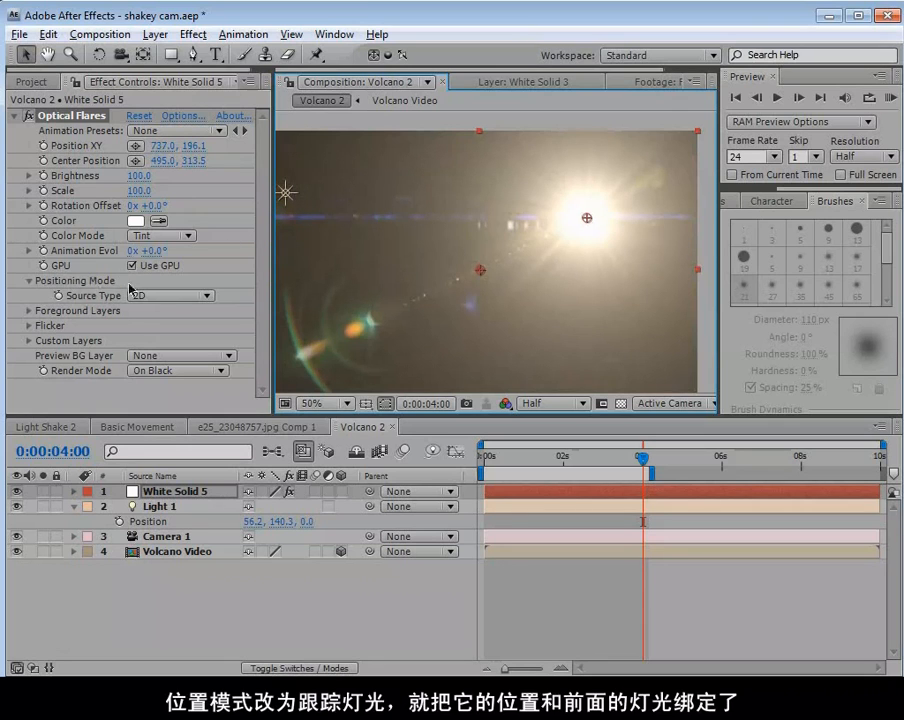
click(172, 296)
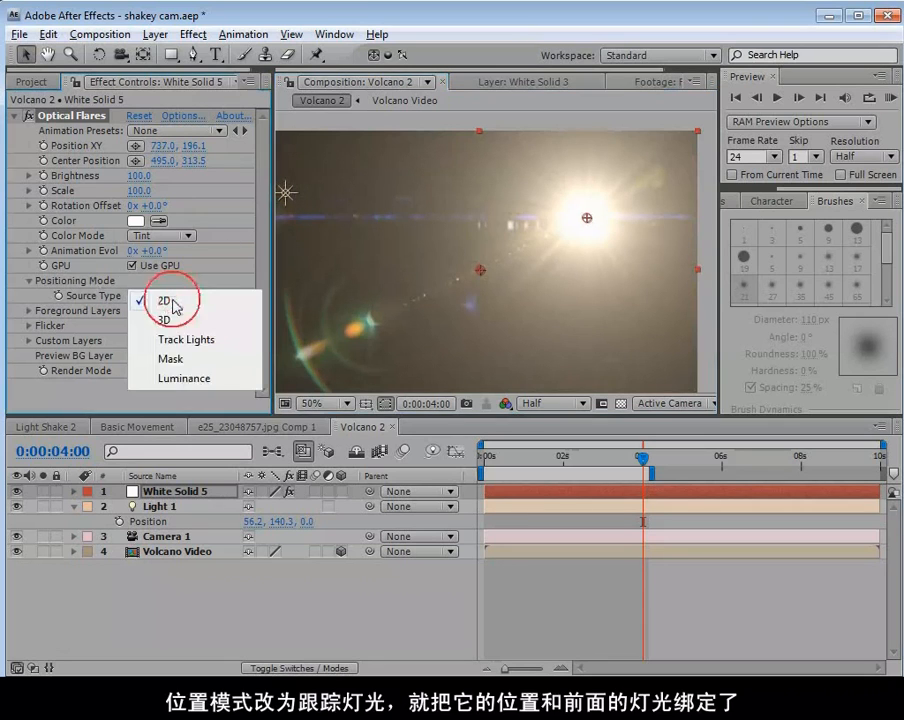
click(219, 341)
drag(285, 200, 350, 201)
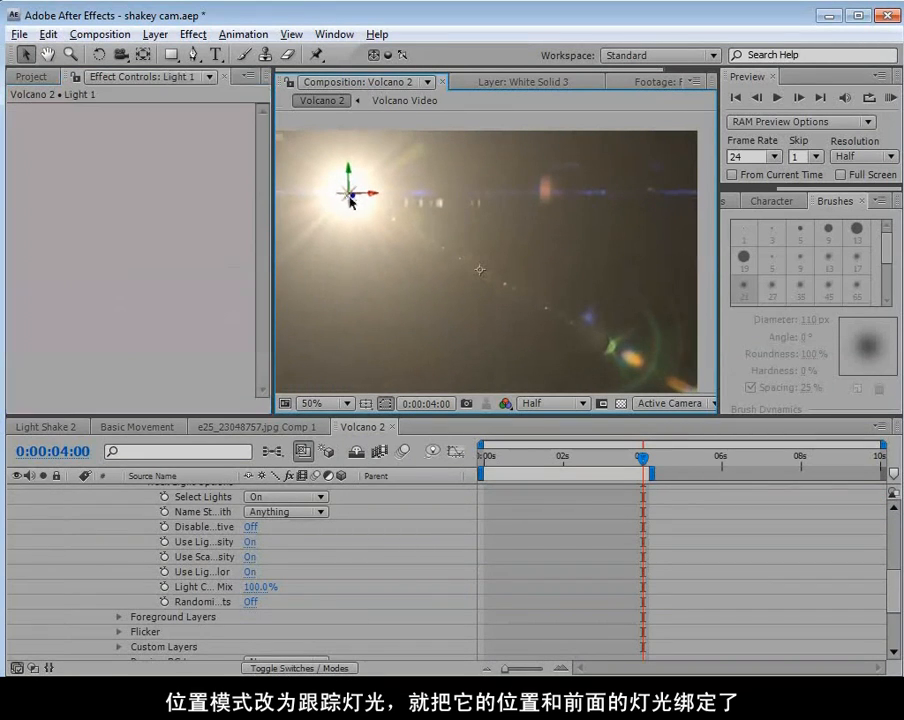
Collapse the properties of White Solid 5 and set its blending mode to Screen.
drag(890, 600, 891, 535)
click(75, 492)
click(172, 492)
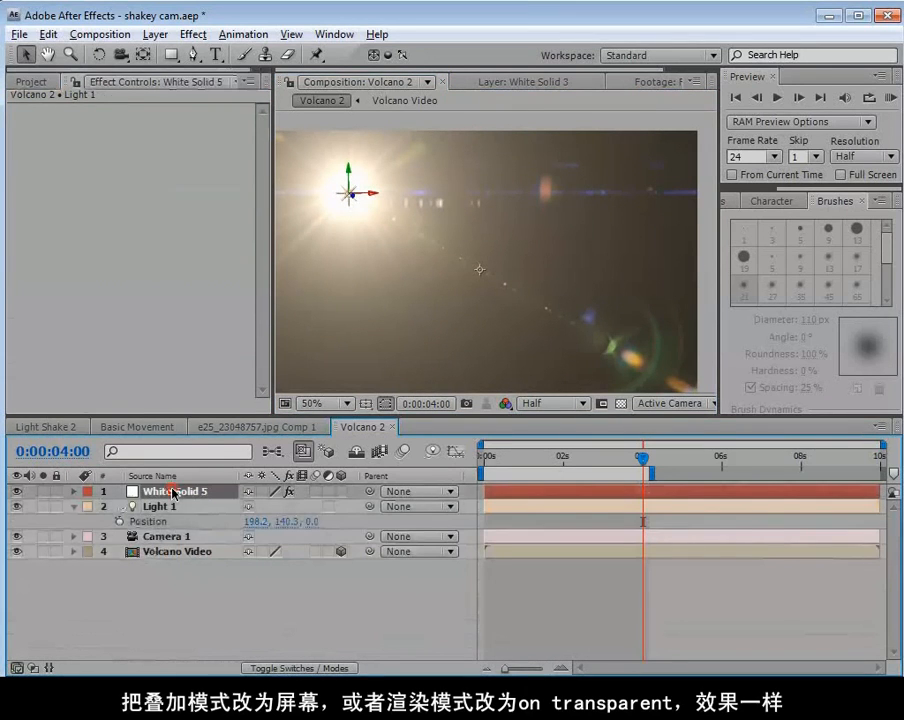
key(F4)
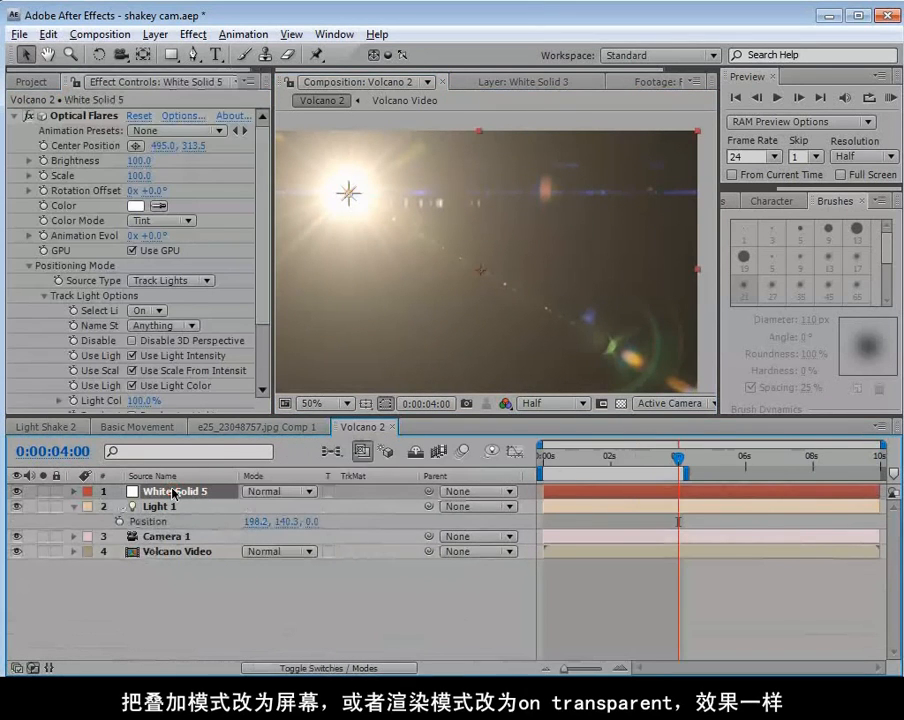
click(288, 491)
click(285, 719)
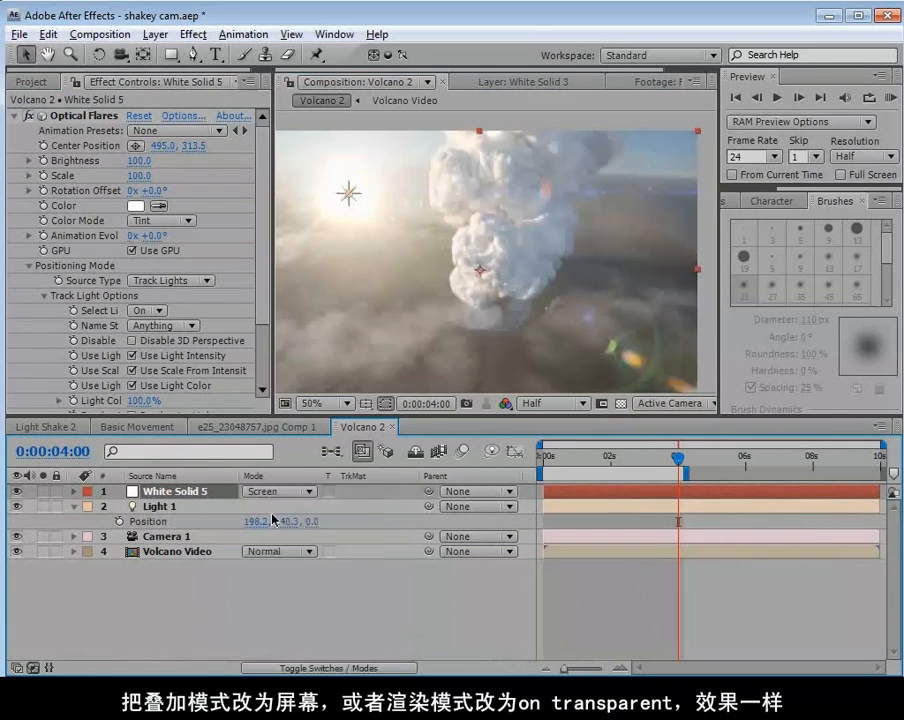
Review the solid's blending mode and the flare's Render Mode options, keeping Screen and On Black.
click(290, 490)
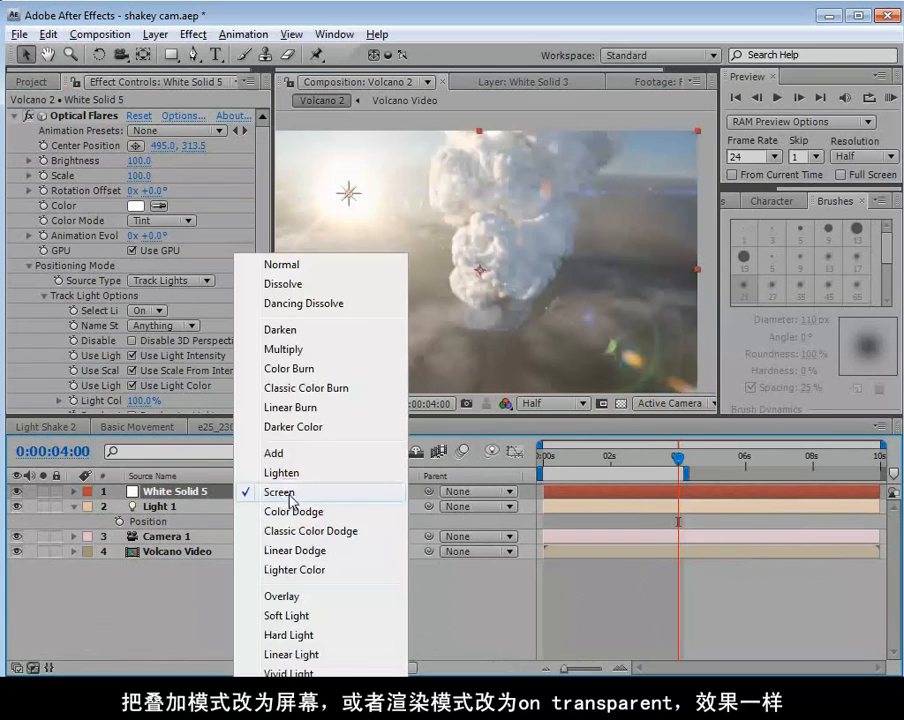
click(293, 492)
click(261, 316)
scroll(261, 316, down, 3)
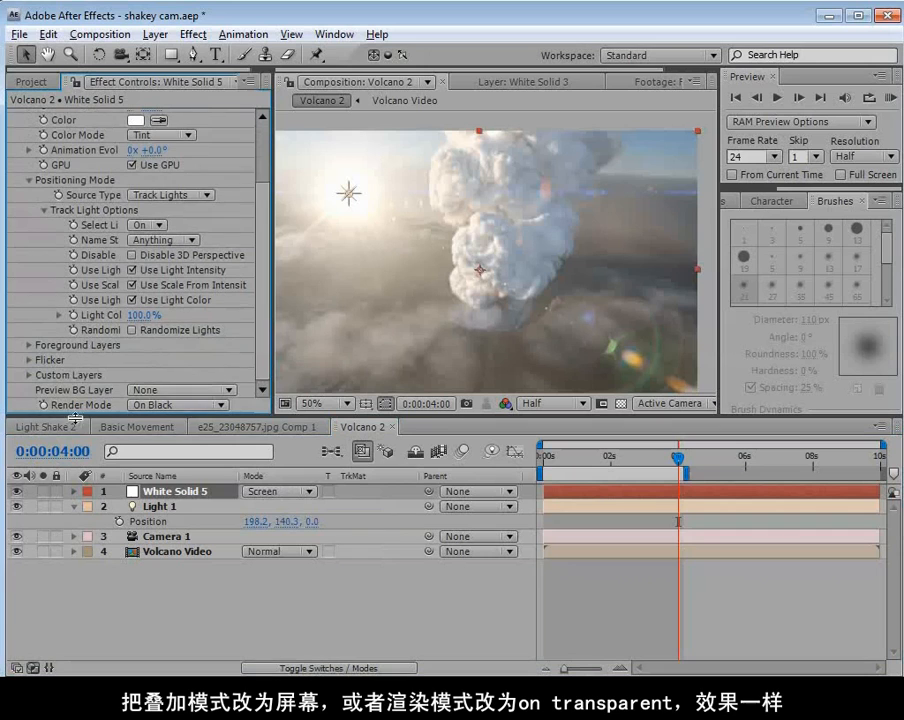
click(168, 408)
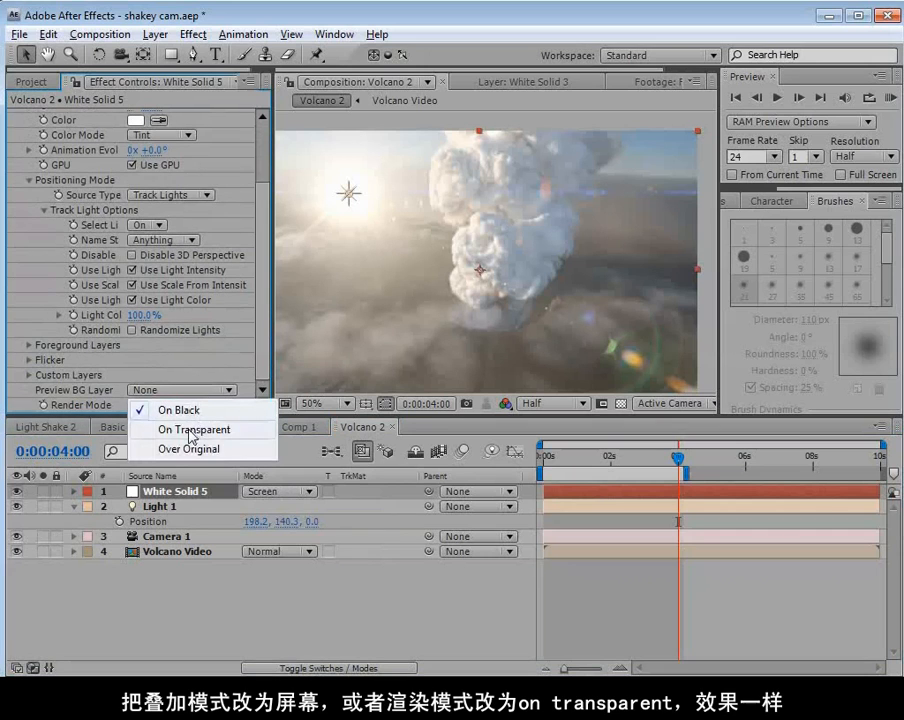
click(176, 410)
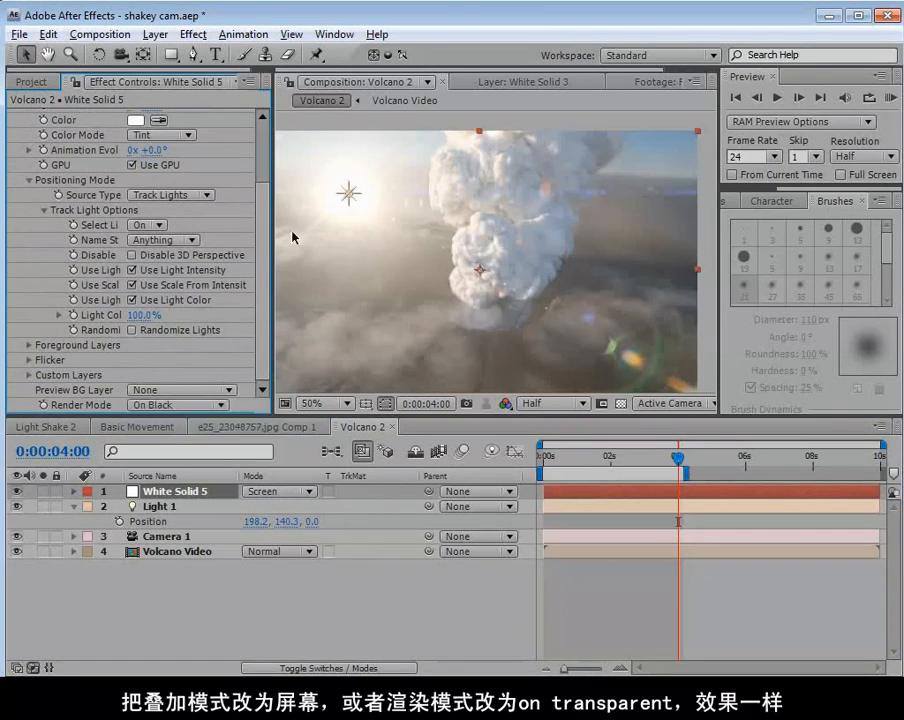
Move Light 1 down in the composition to about 164, 286 to check how the flare follows it.
click(349, 198)
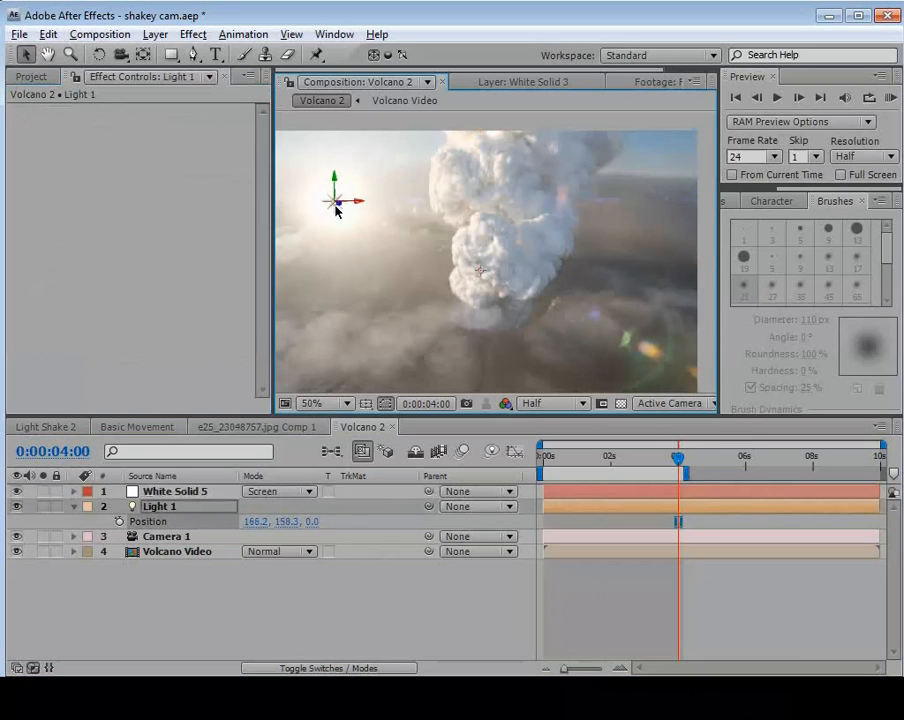
drag(334, 206, 337, 265)
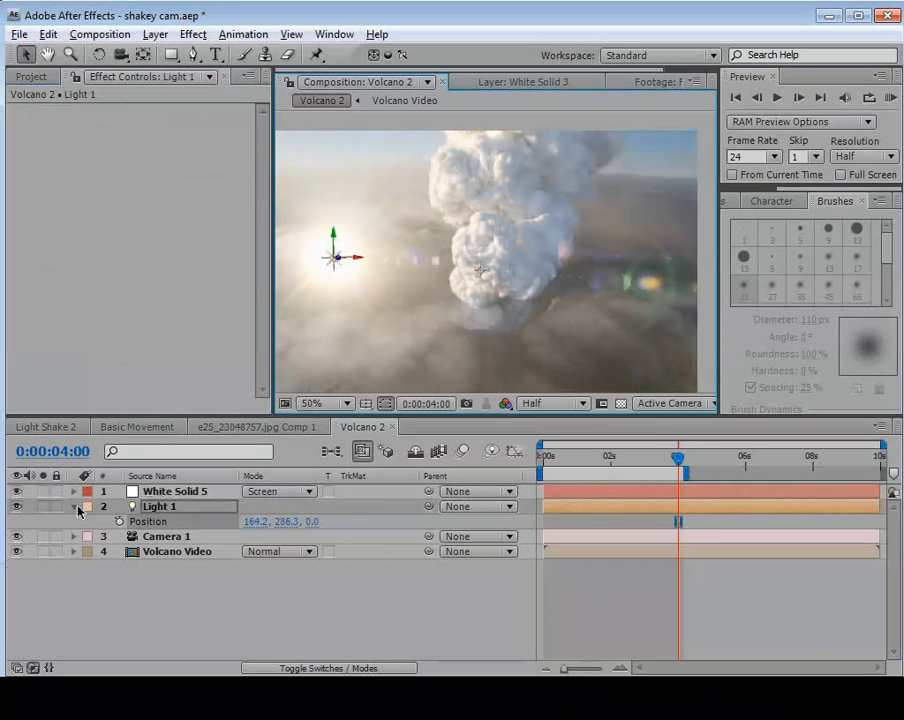
Hide the Volcano Video layer, then duplicate Light 1 and place the copy near the frame's upper-right corner.
click(15, 551)
drag(332, 258, 625, 181)
key(ctrl+d)
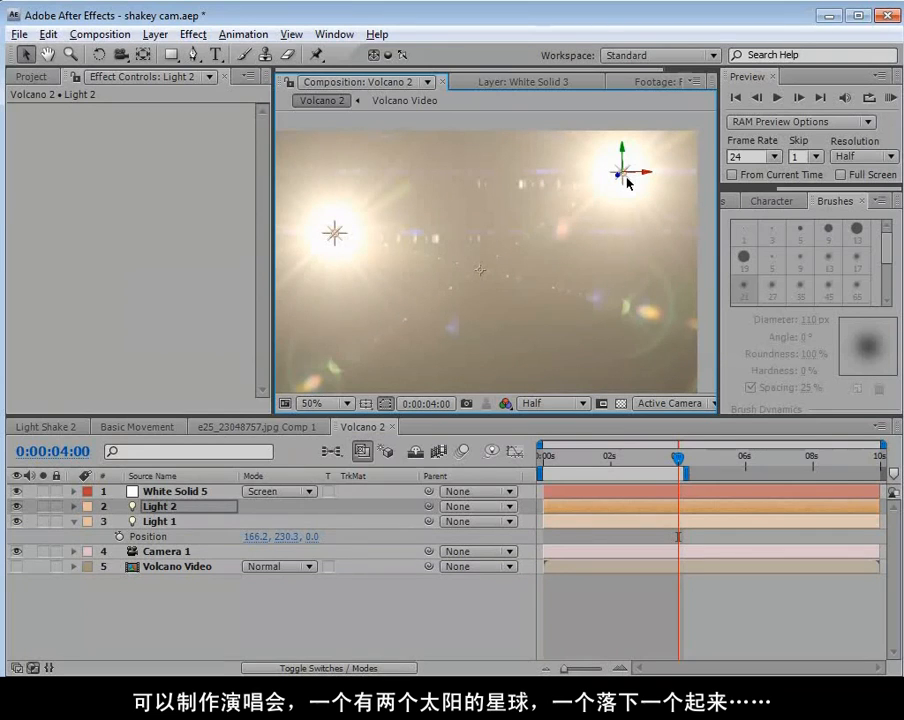
Delete the duplicate Light 2 and turn the Volcano Video layer's visibility back on.
drag(627, 183, 603, 169)
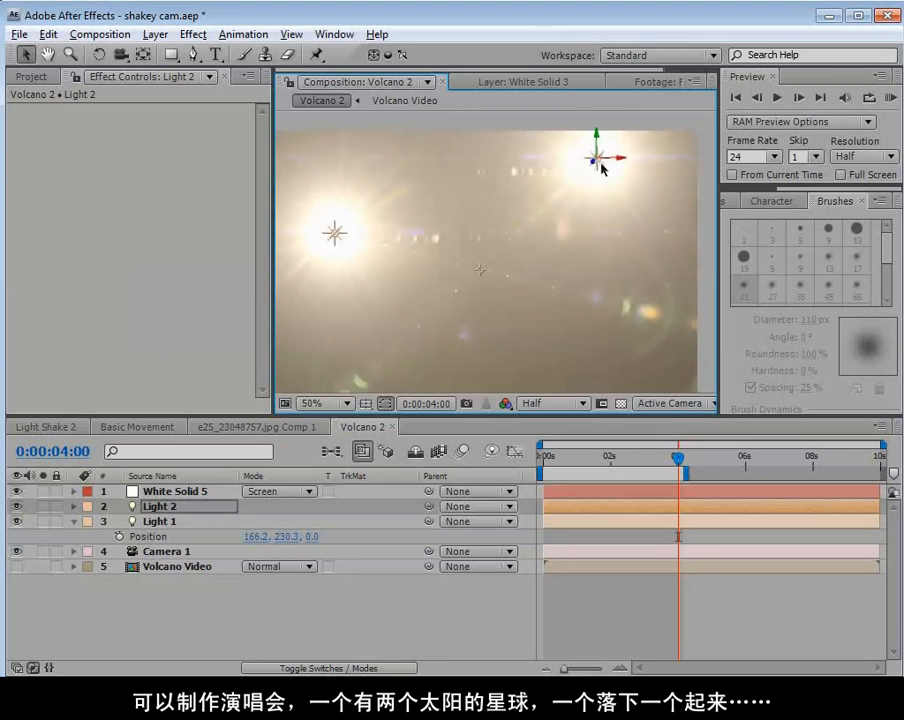
click(172, 512)
key(Delete)
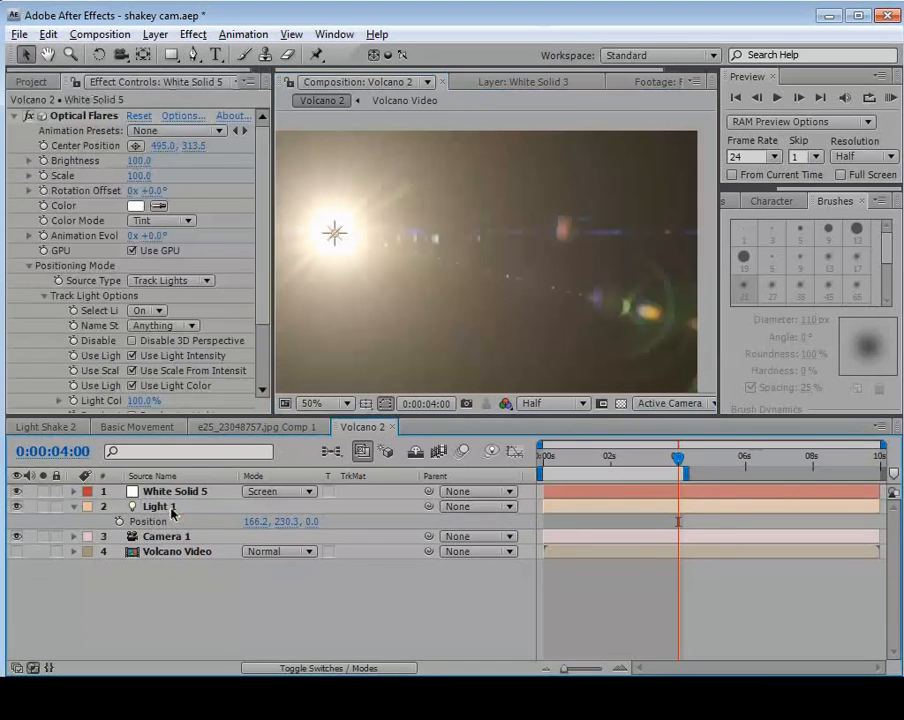
click(16, 551)
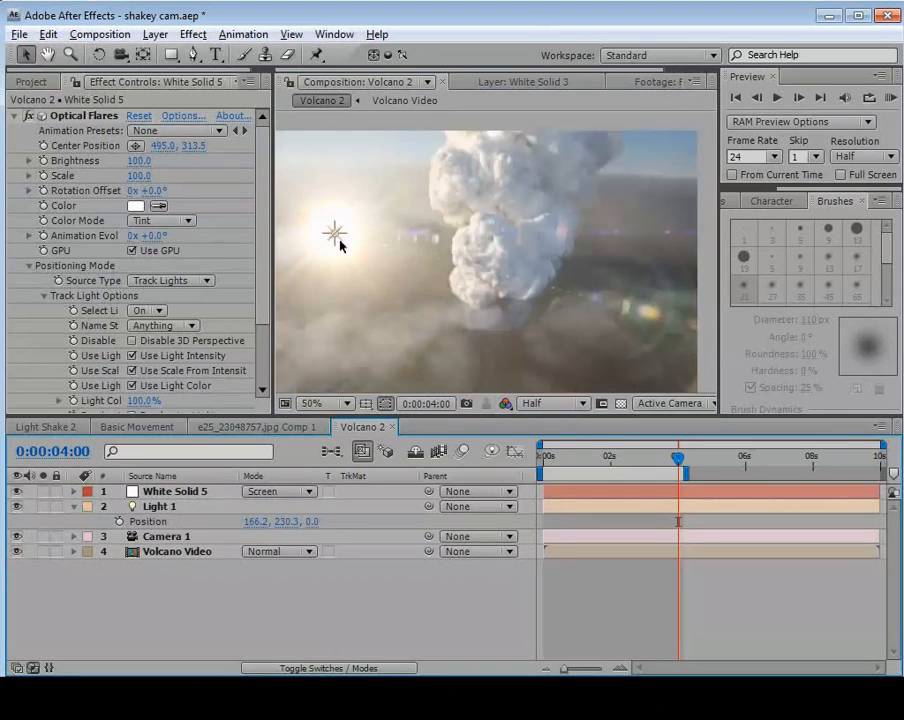
Move Light 1 just outside the frame's left edge, to about -36, 126.
key(space)
drag(398, 275, 504, 302)
drag(443, 266, 326, 223)
key(ctrl+z)
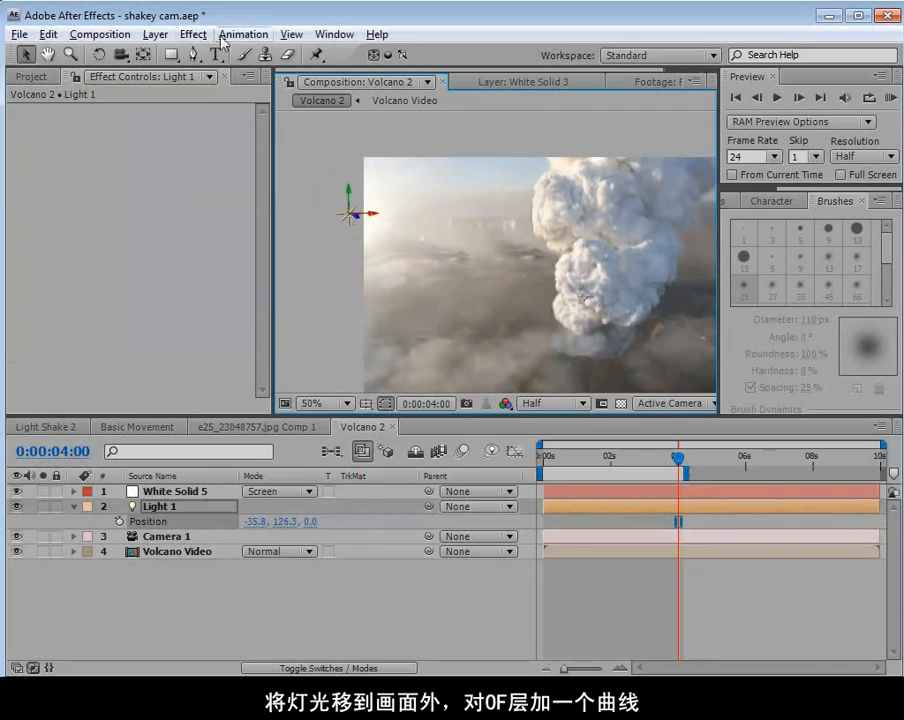
Rename the White Solid 5 flare layer as OF.
click(161, 493)
key(Return)
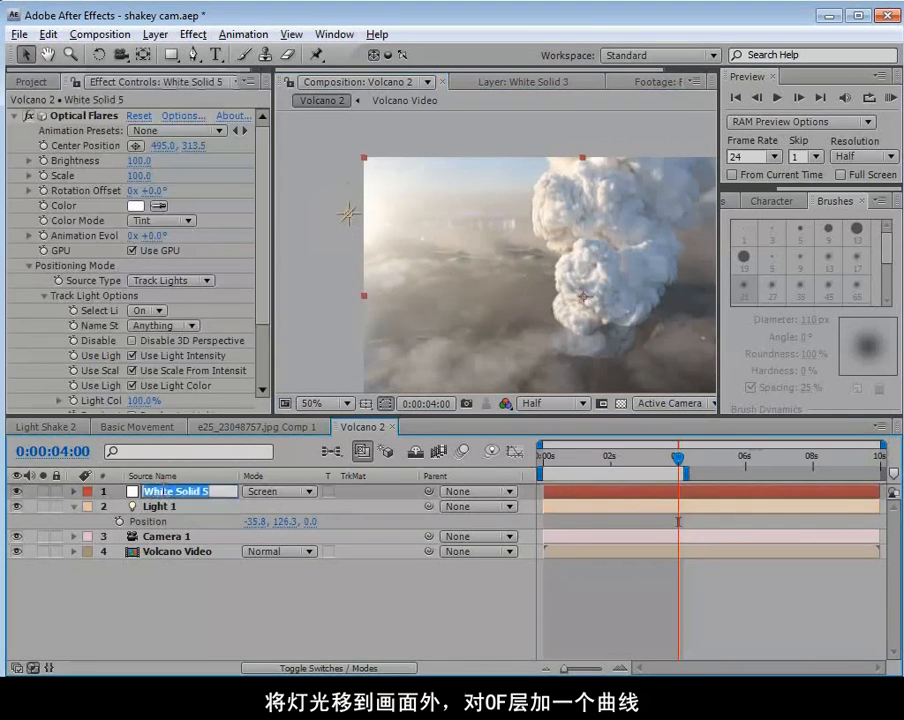
text(OF)
key(Return)
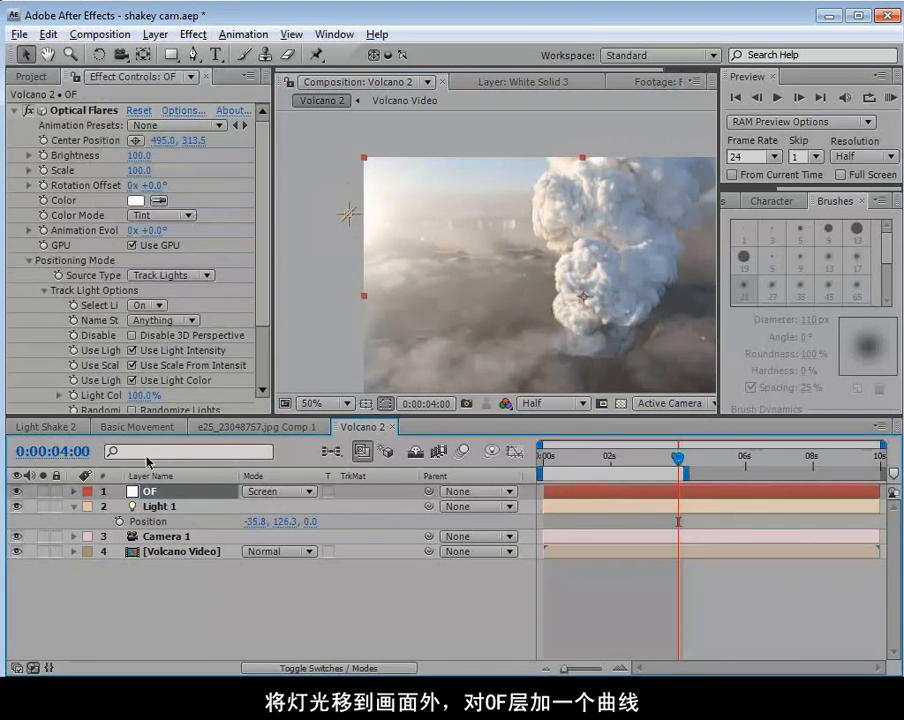
Apply a Curves effect to the OF layer and shape its RGB curve into an S for stronger contrast.
click(193, 34)
mouse_move(280, 197)
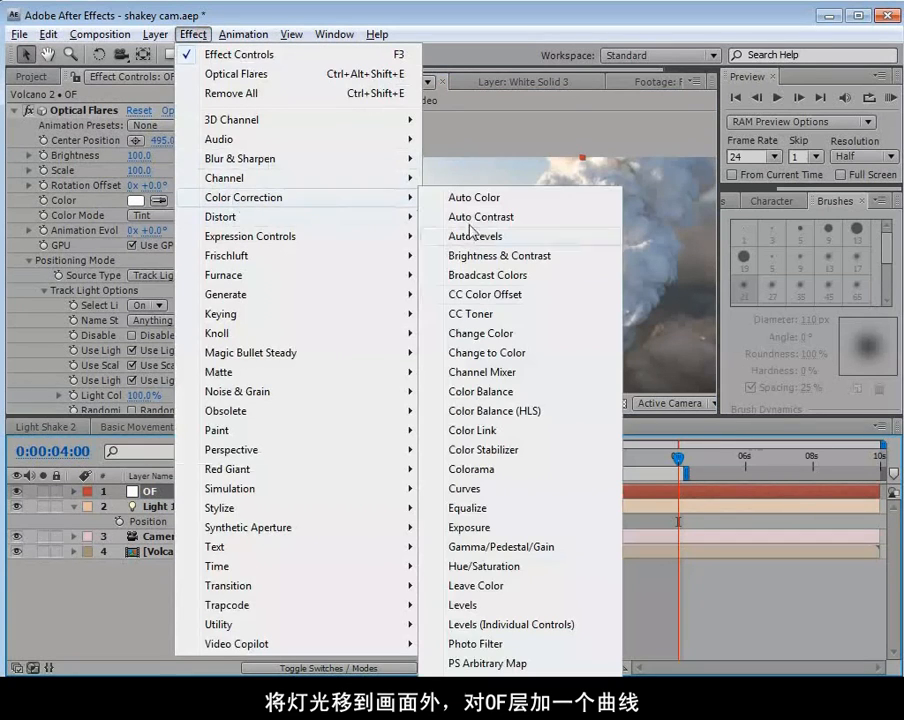
click(468, 489)
key(space)
drag(586, 301, 541, 265)
key(space)
drag(464, 256, 430, 249)
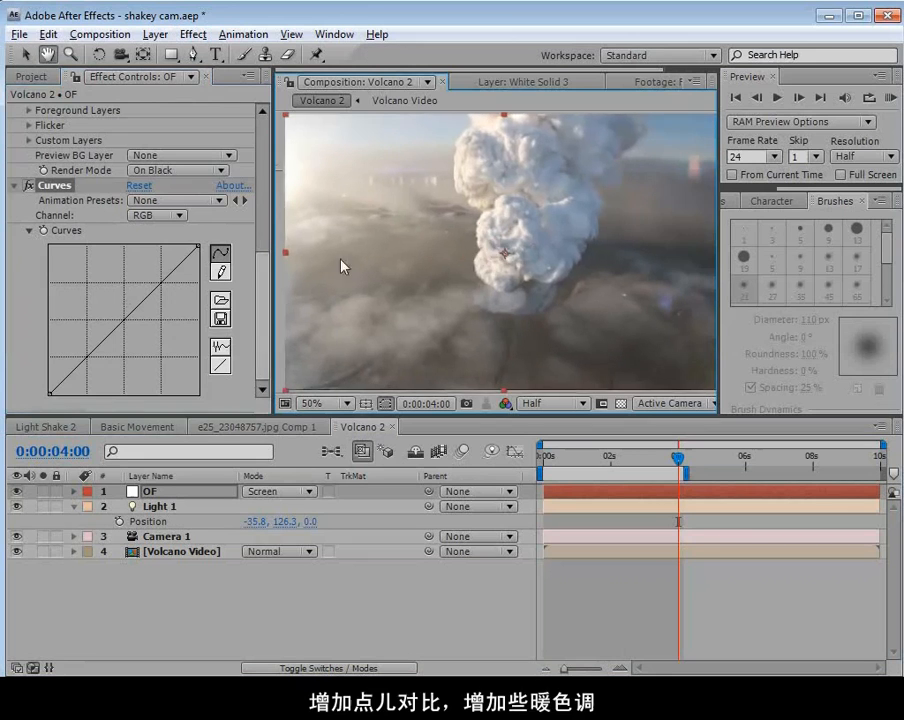
drag(110, 334, 145, 298)
Warm the flare by raising the Red curve's midtones slightly and lowering the Blue curve's midtones.
click(165, 216)
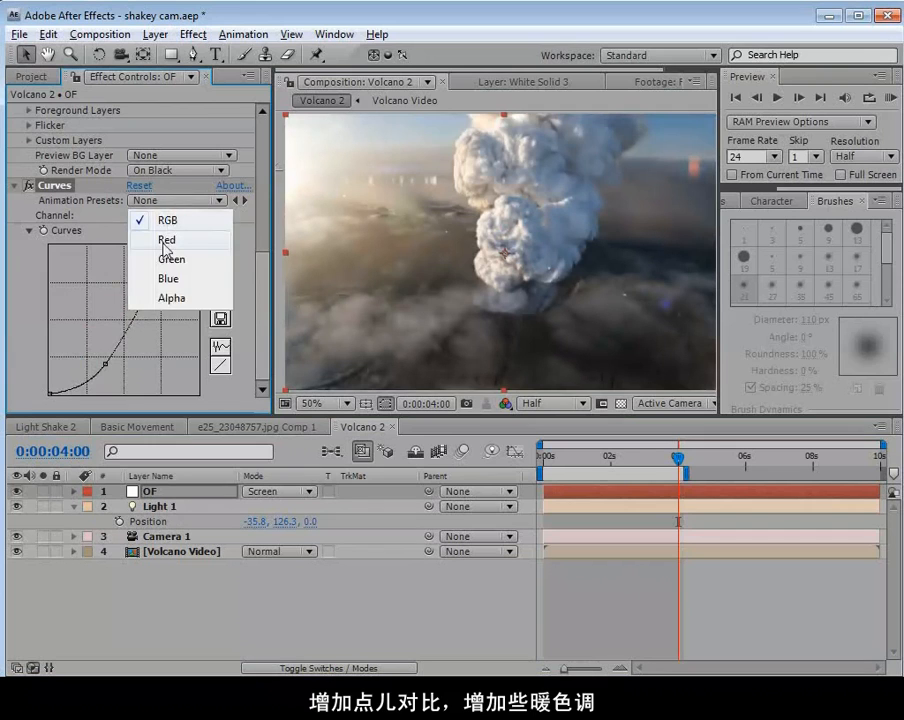
click(165, 241)
drag(124, 318, 123, 311)
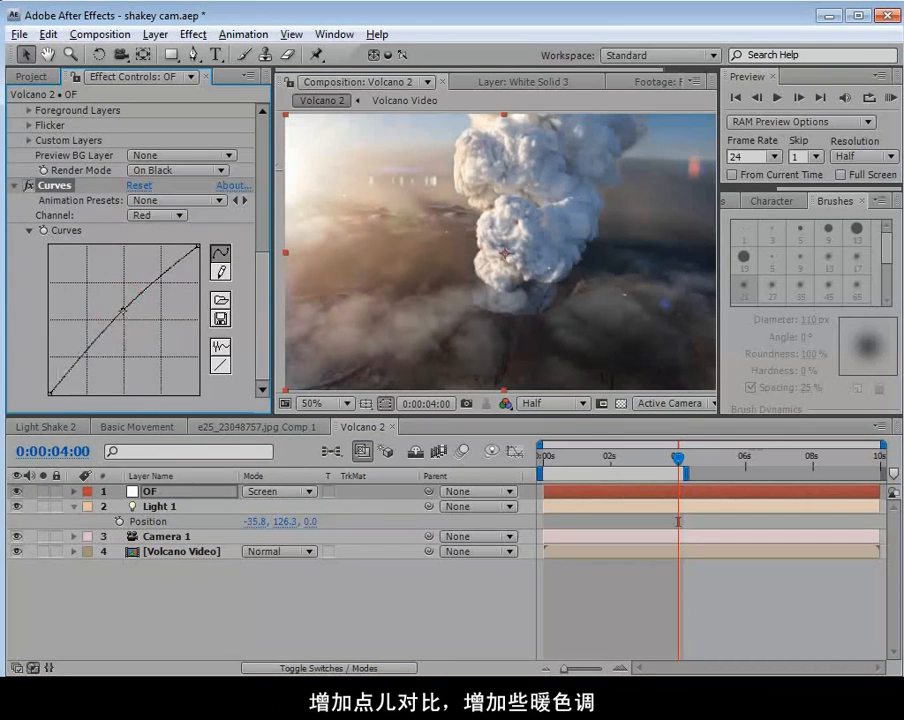
click(139, 216)
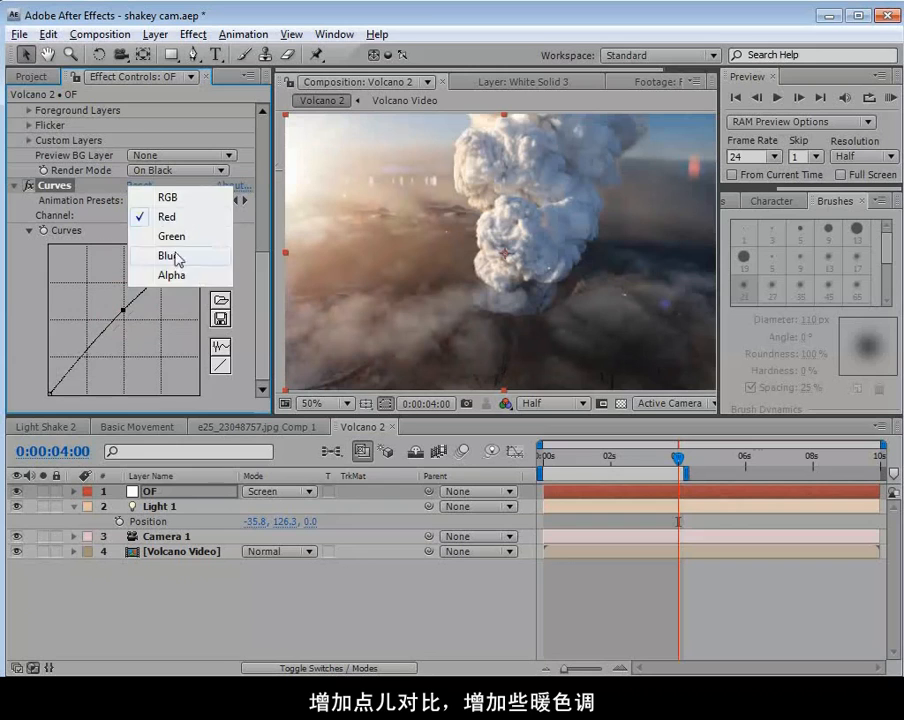
click(174, 253)
click(131, 307)
drag(131, 307, 132, 324)
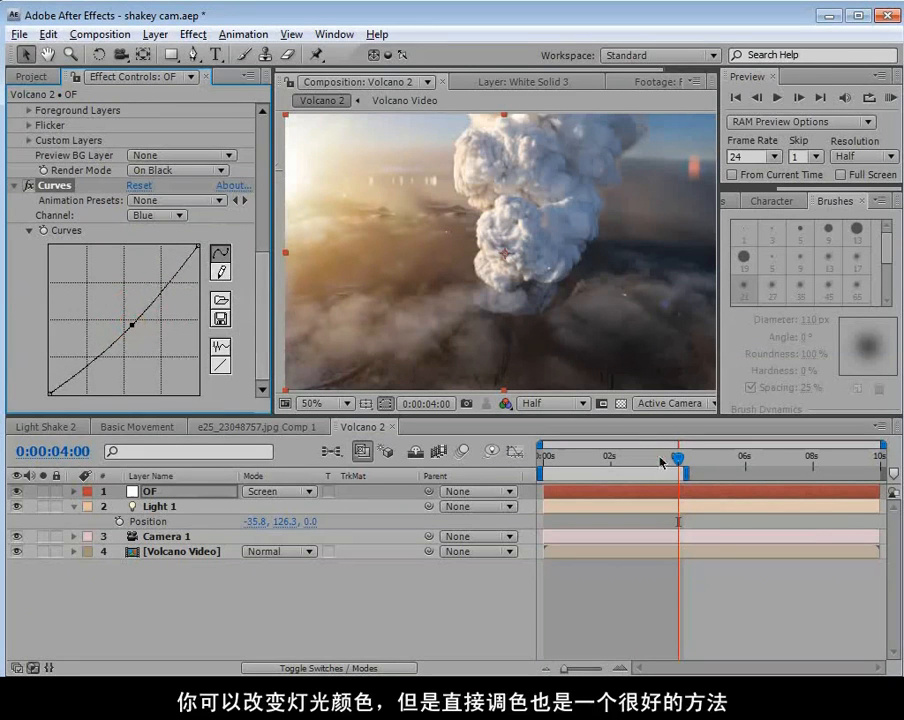
Return to the first frame and move Light 1 farther outside the frame's left edge, to about -82, 102.
click(623, 461)
drag(623, 464, 541, 470)
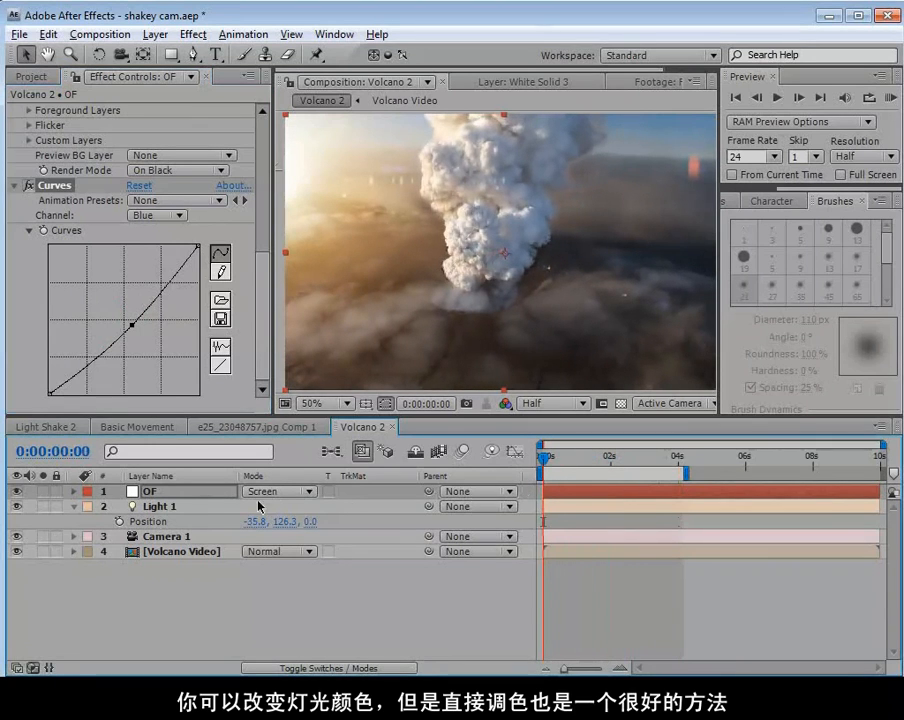
key(space)
drag(391, 173, 407, 207)
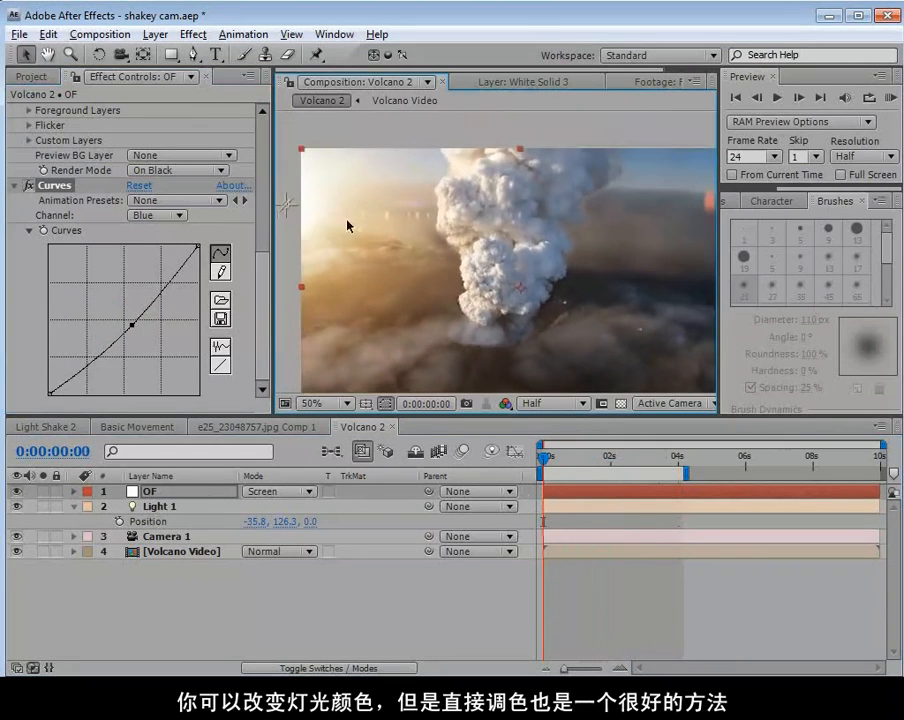
drag(284, 212, 265, 207)
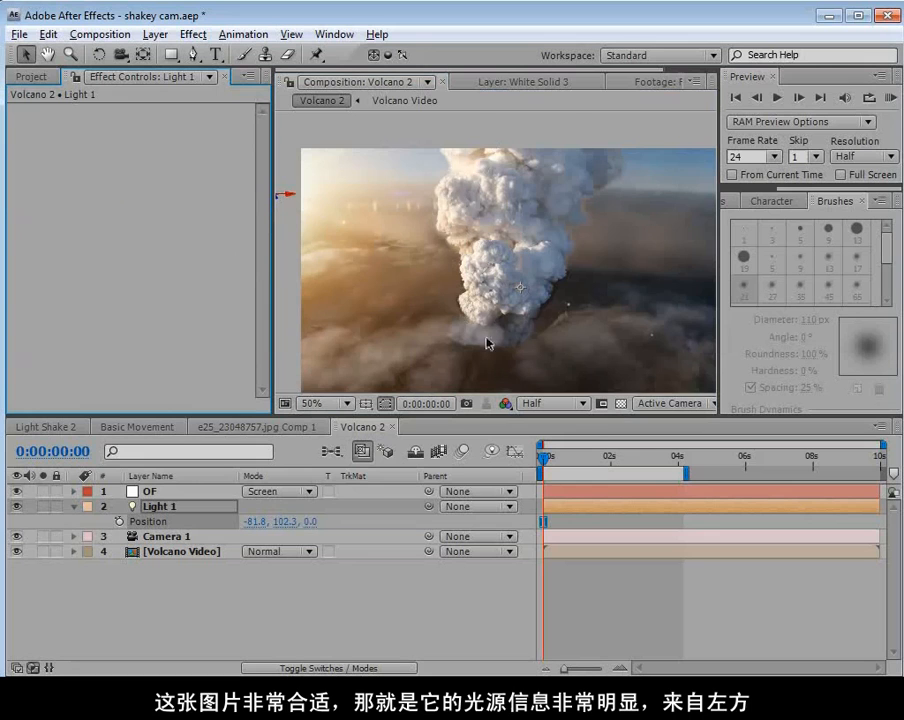
scroll(448, 254, up, 1)
scroll(462, 258, down, 1)
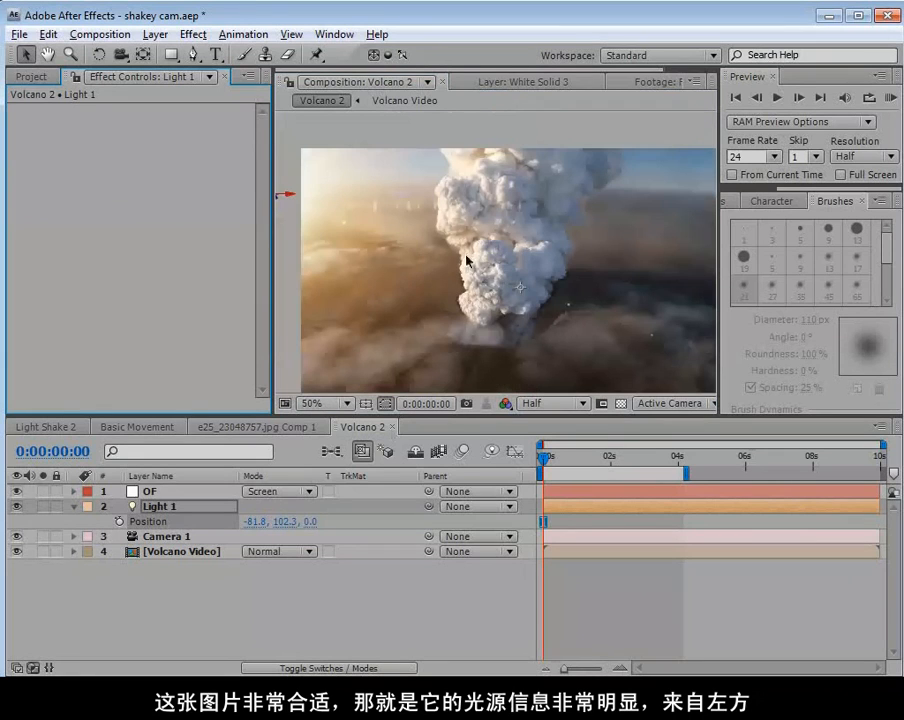
Set the Optical Flares Flicker on the OF layer to speed 20 and amount 25.
double_click(160, 492)
click(330, 81)
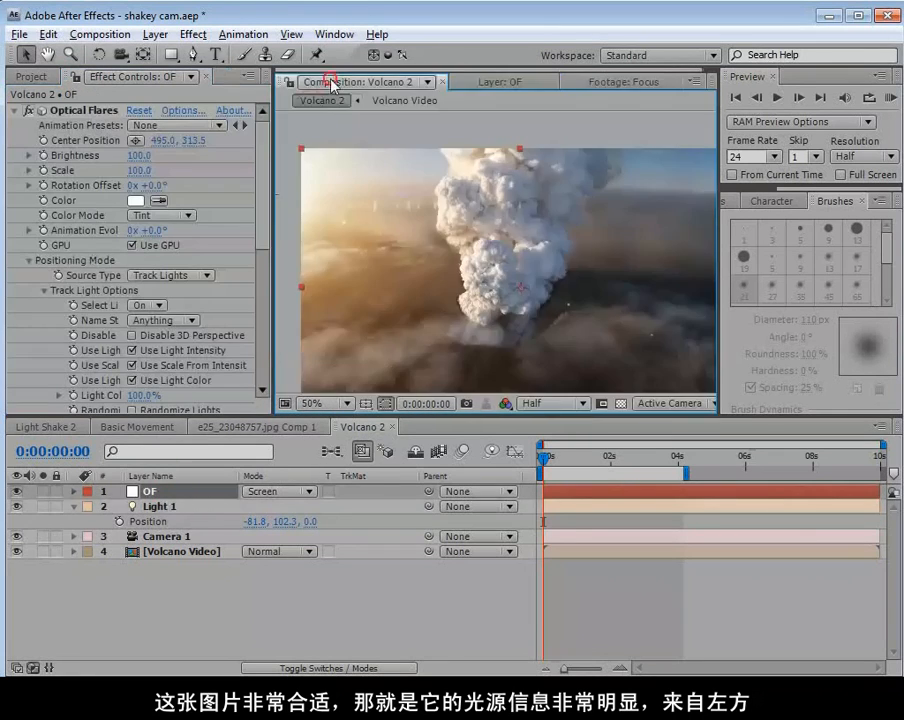
click(266, 208)
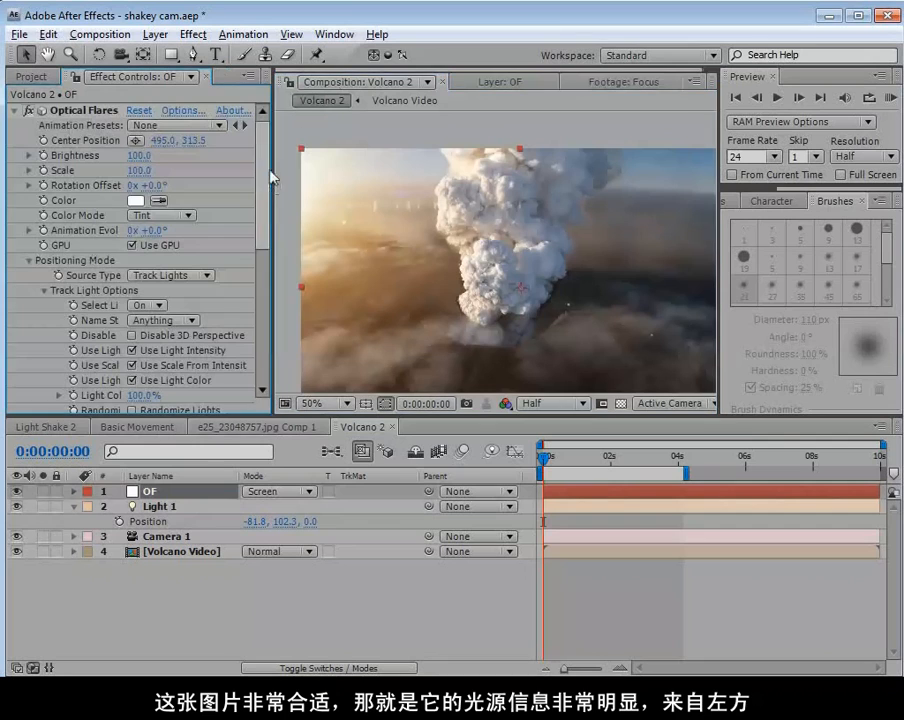
click(29, 260)
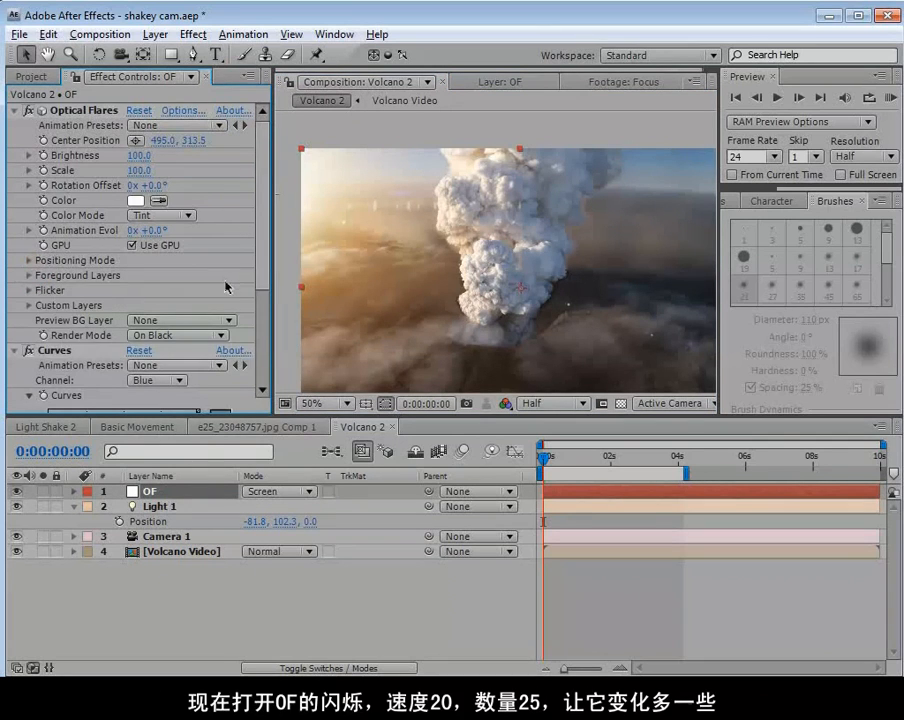
click(29, 291)
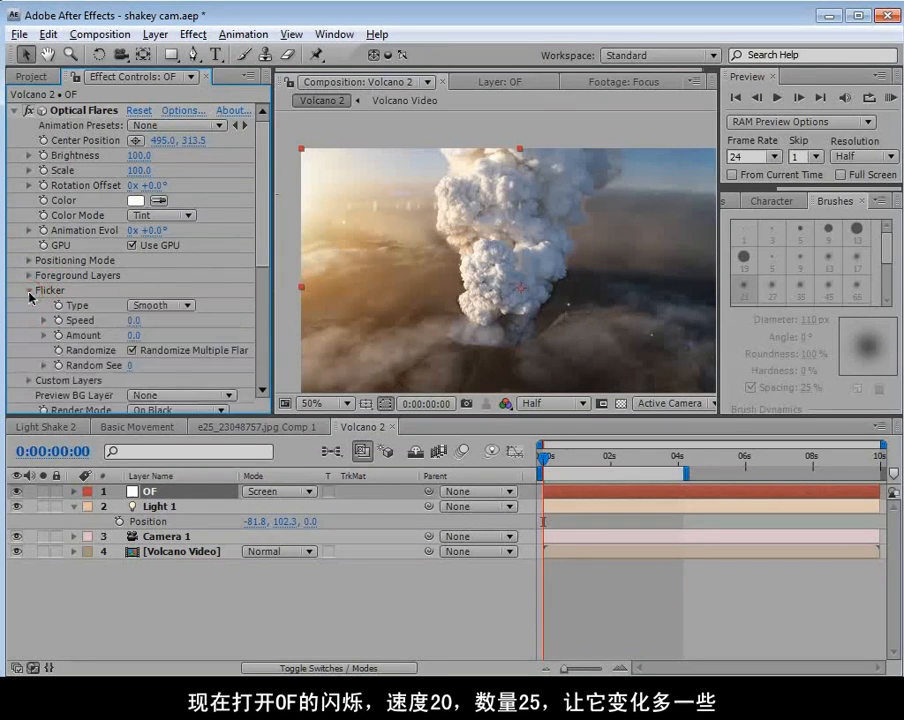
click(133, 322)
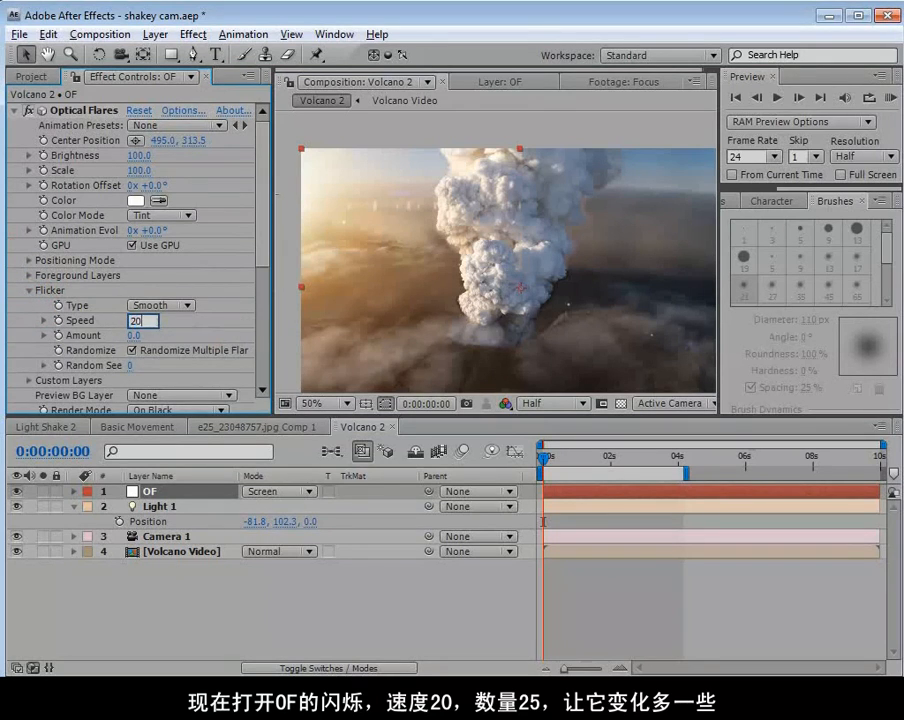
text(20)
key(Return)
click(134, 337)
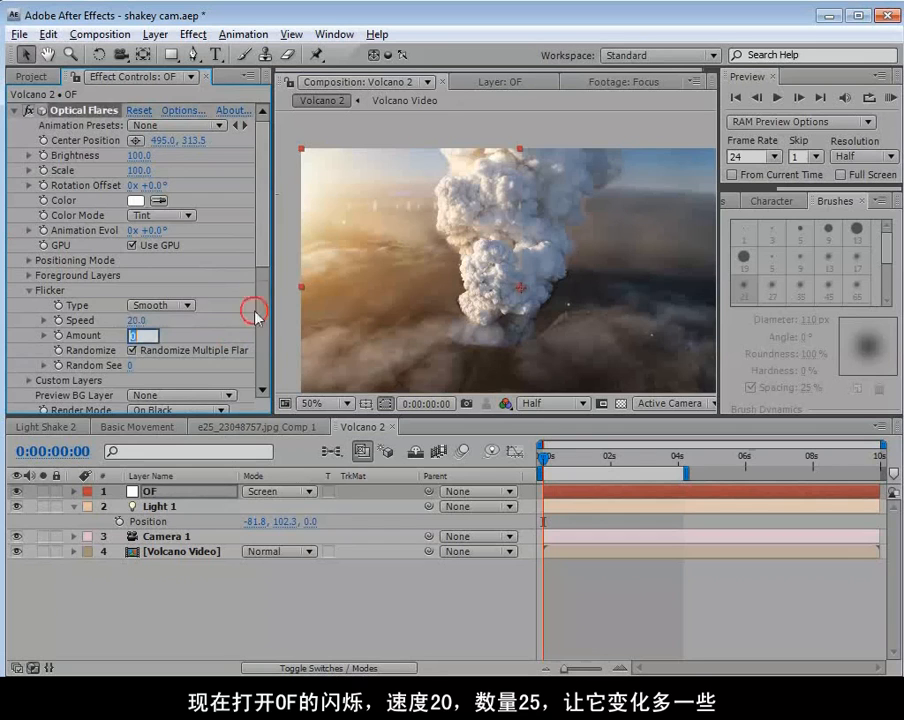
text(25)
key(Return)
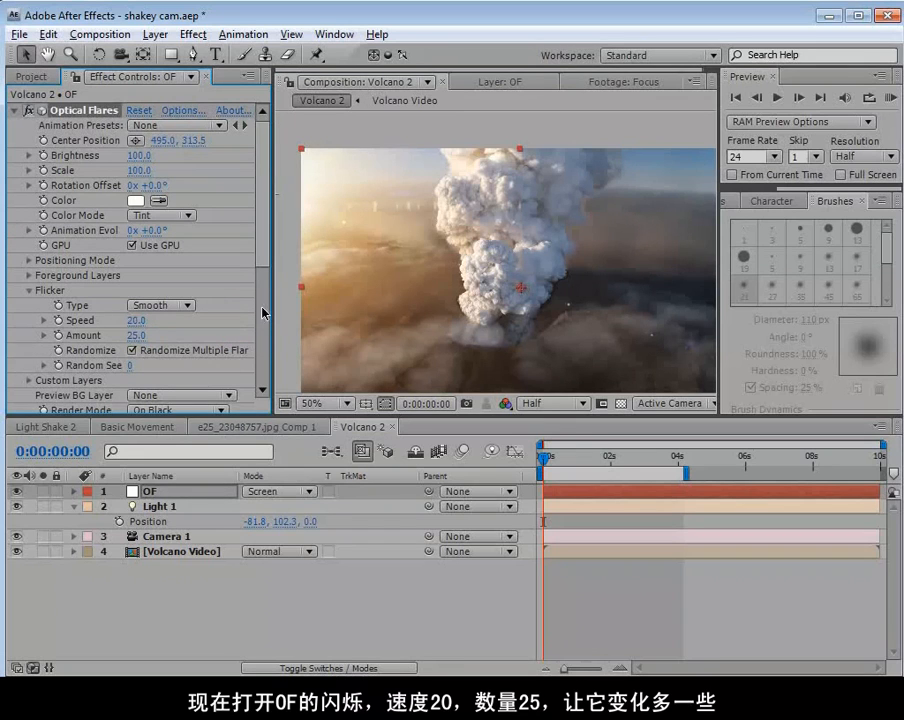
Solo the OF layer temporarily and scrub from the start to 0:00:01:18 to check the flare's flicker.
click(42, 491)
drag(542, 457, 603, 473)
click(42, 491)
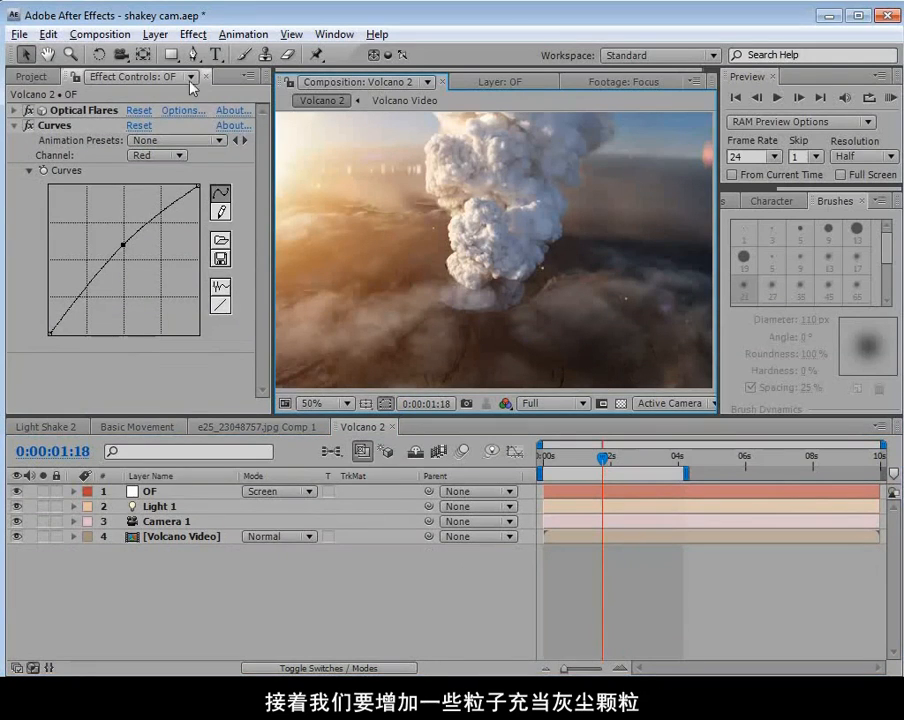
Create a new white solid layer above the OF layer for the dust particles.
click(155, 34)
mouse_move(180, 54)
click(495, 76)
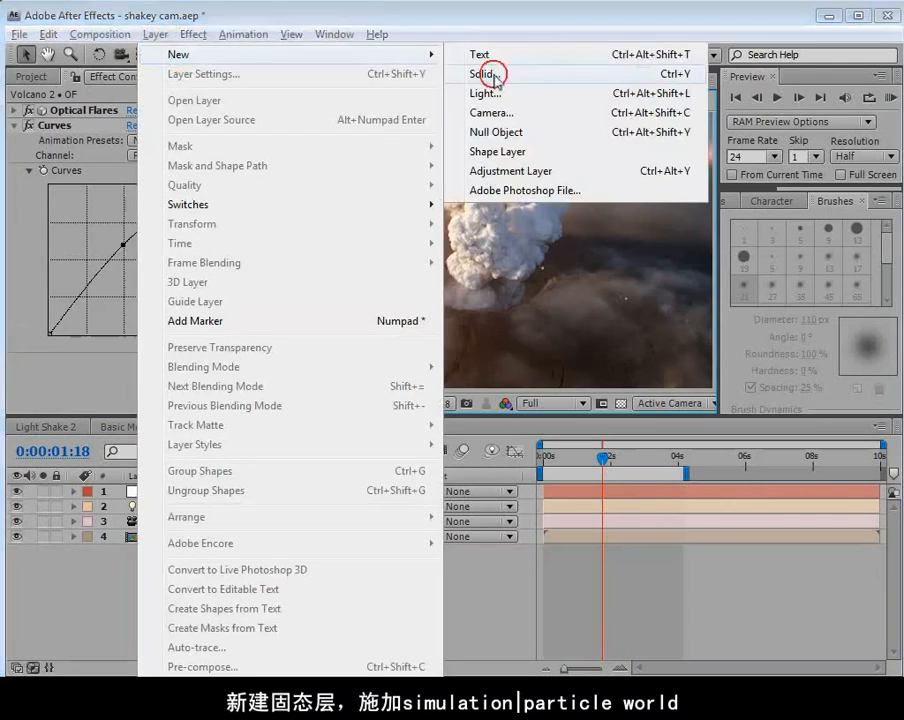
click(227, 352)
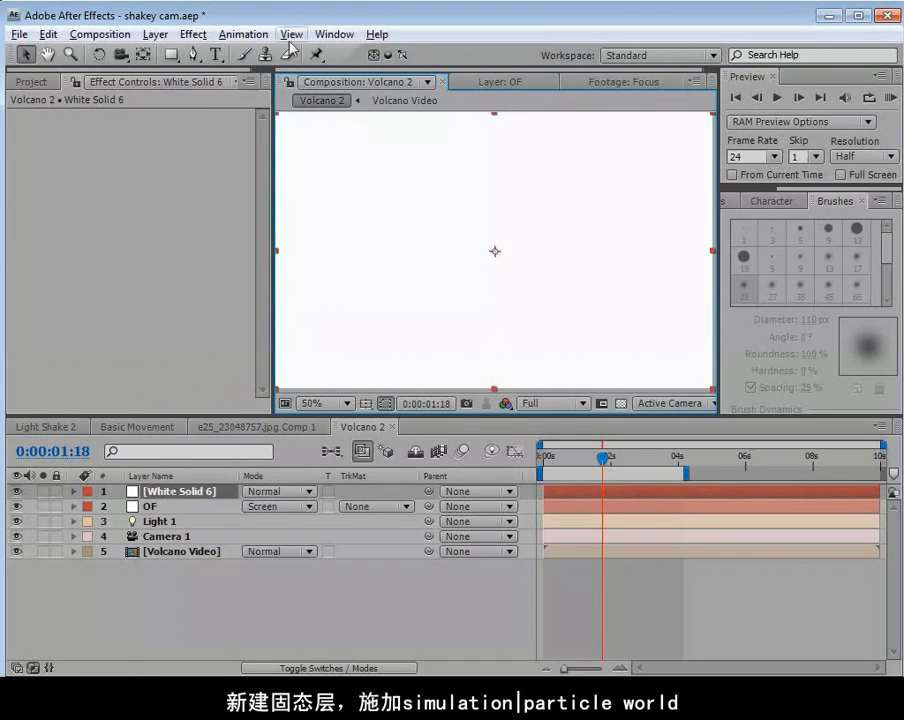
Apply CC Particle World to White Solid 6 and set its grid to Off.
click(194, 34)
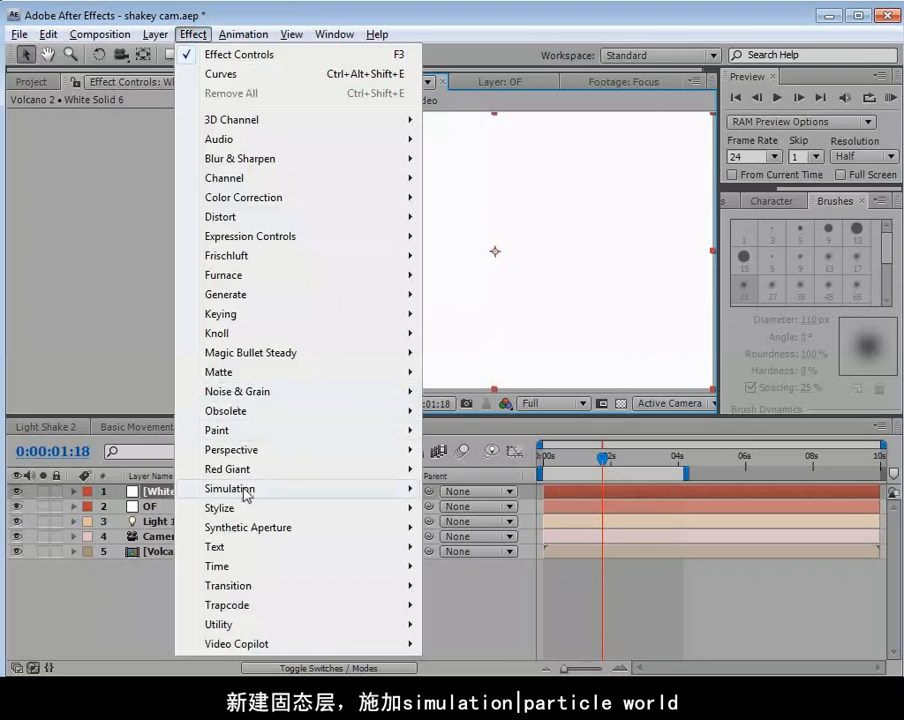
mouse_move(236, 484)
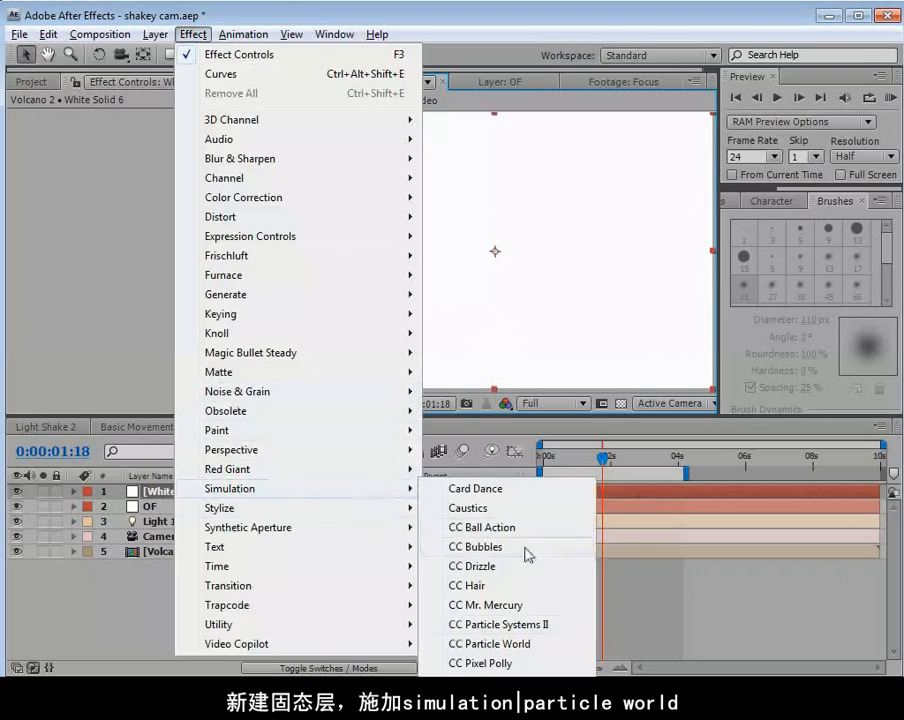
click(494, 645)
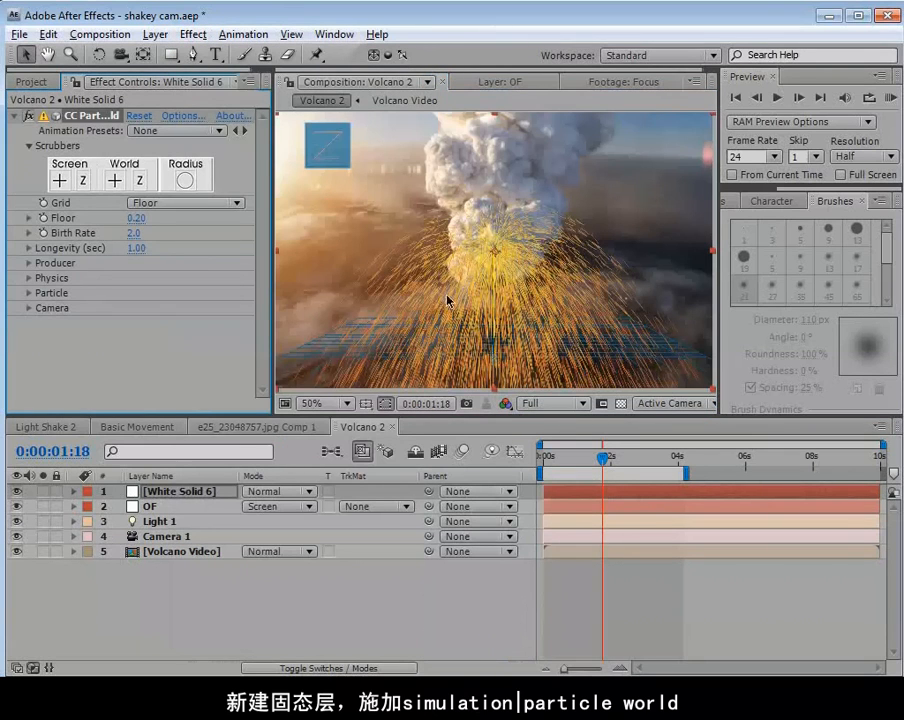
click(165, 203)
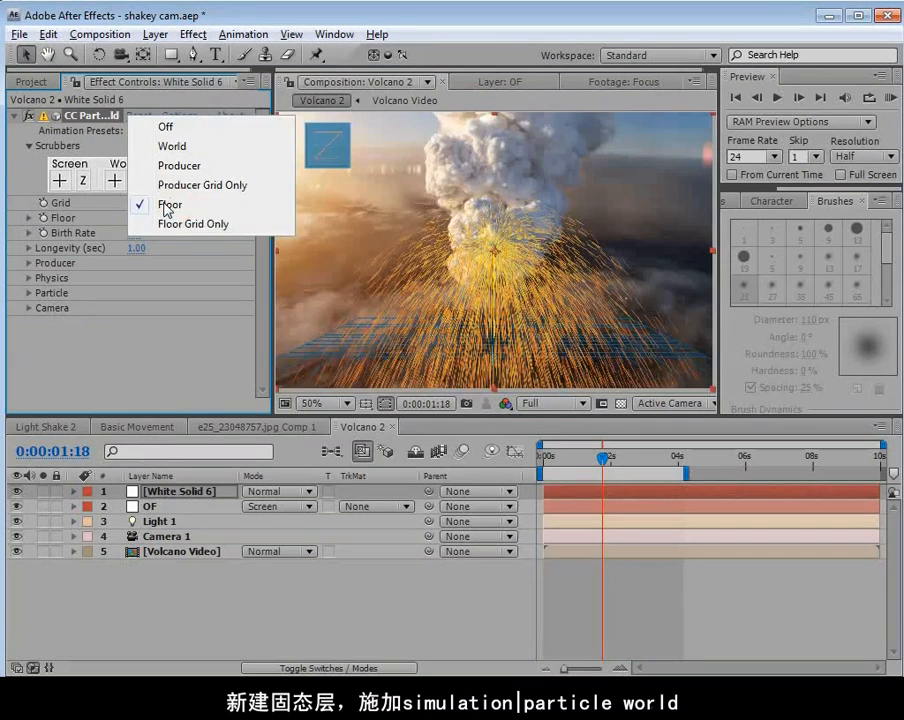
click(164, 126)
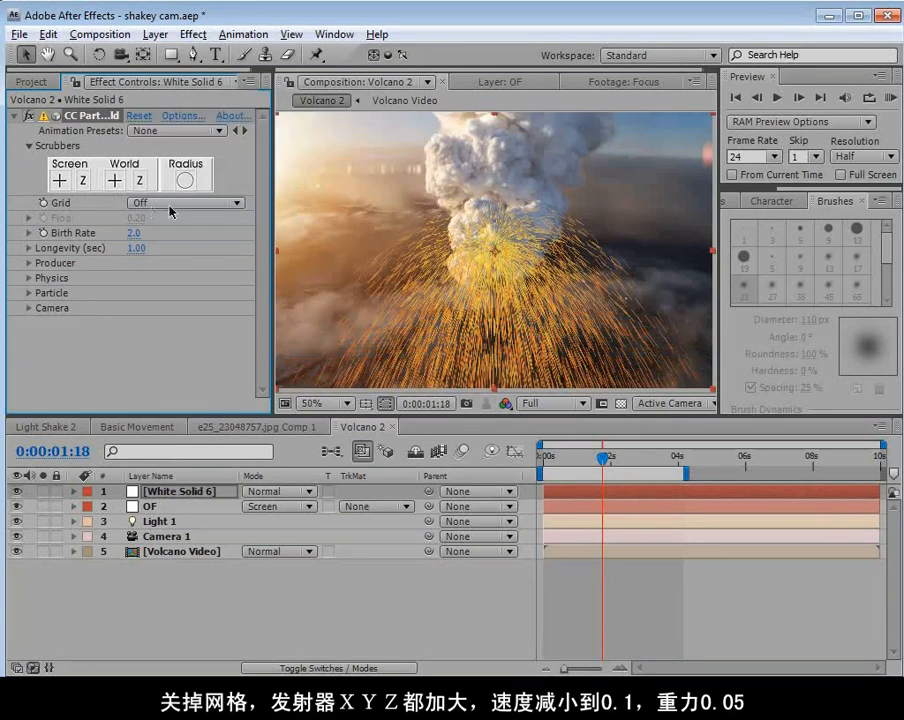
Spread the particle producer to Radius X 1.4, Radius Y 0.7 and Radius Z 1.0.
click(29, 263)
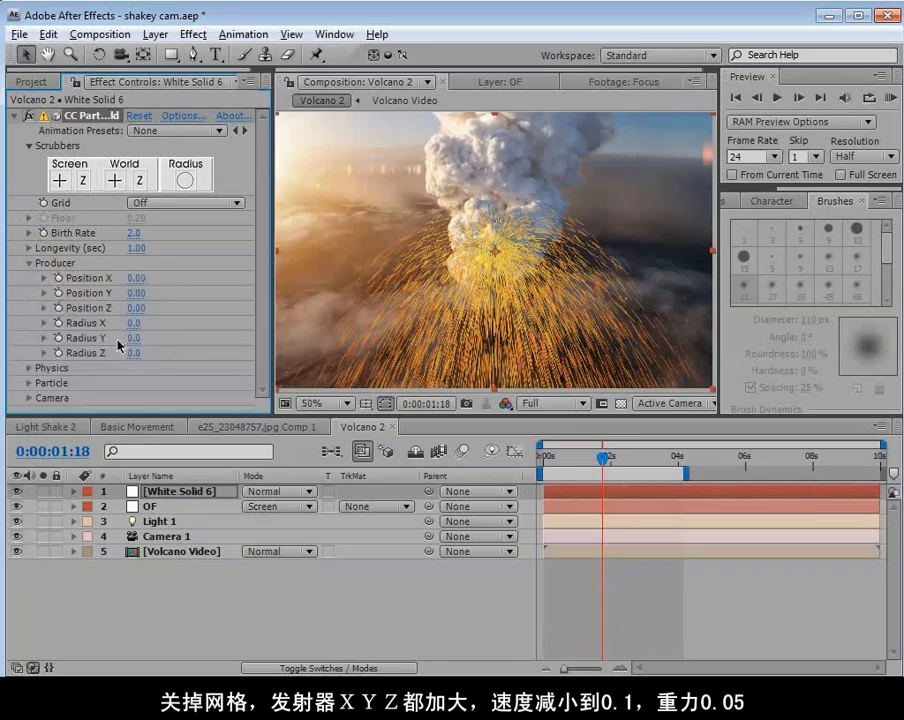
mouse_move(134, 339)
mouse_down()
mouse_move(169, 337)
mouse_move(148, 351)
mouse_move(214, 346)
mouse_up()
mouse_move(132, 324)
mouse_down()
mouse_move(173, 322)
mouse_move(145, 319)
mouse_move(150, 338)
mouse_up()
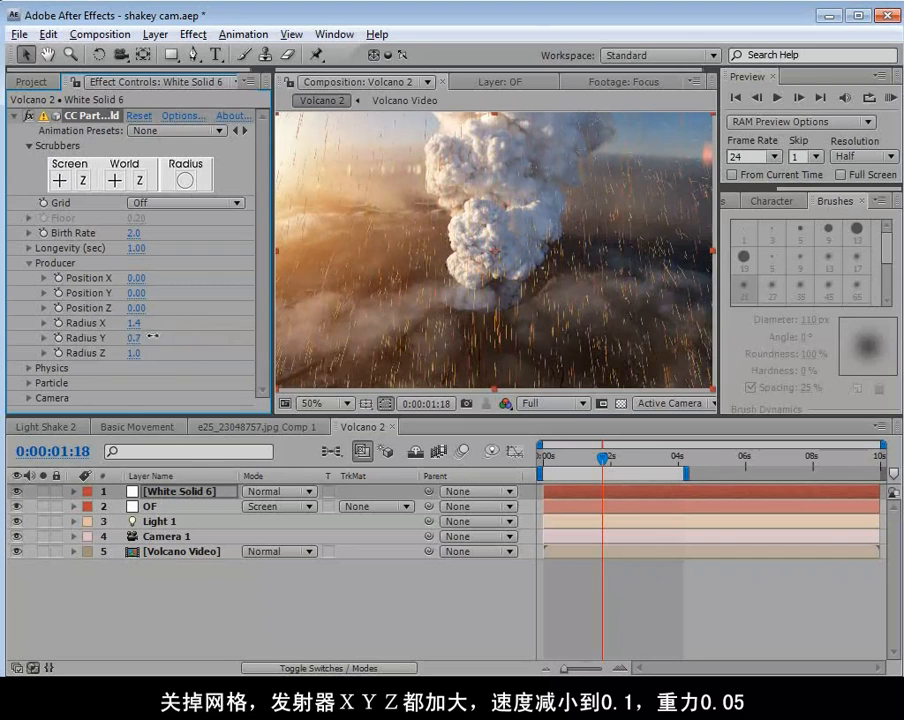
Set the particles' Physics velocity to 0.1.
click(26, 368)
mouse_move(137, 331)
mouse_down()
mouse_move(50, 342)
mouse_move(60, 343)
mouse_up()
click(133, 331)
text(0.1)
key(Return)
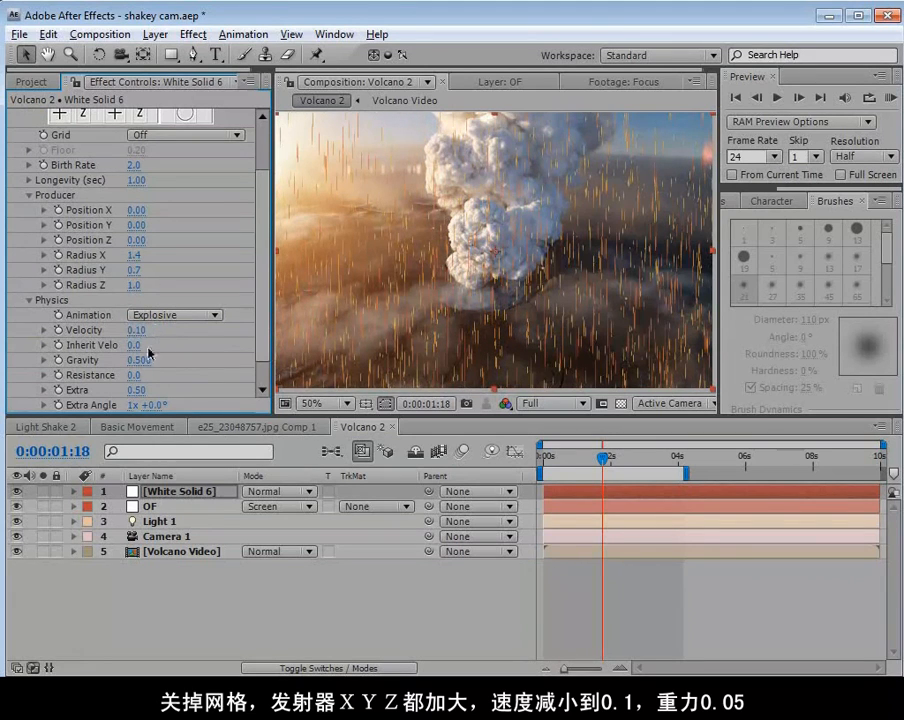
Set the particles' gravity to 0.05 and solo White Solid 6 while scrubbing to check their fall.
click(140, 360)
text(0.05)
key(Return)
mouse_move(588, 458)
mouse_down()
mouse_move(570, 458)
mouse_move(615, 462)
mouse_move(598, 460)
mouse_up()
click(43, 491)
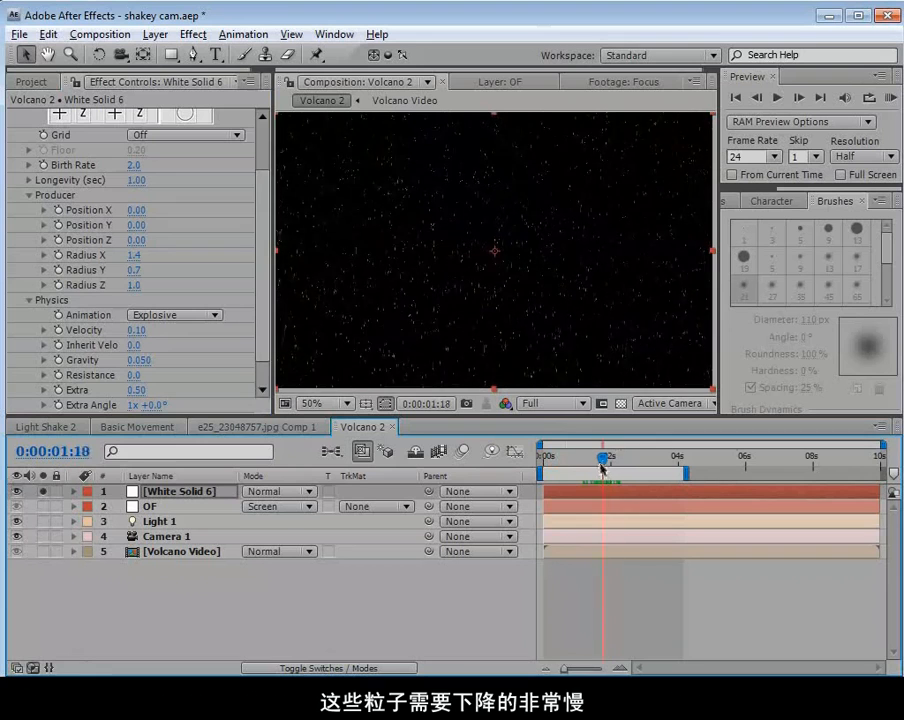
Change the particle type of CC Particle World on White Solid 6 to Faded Sphere.
scroll(263, 340, down, 2)
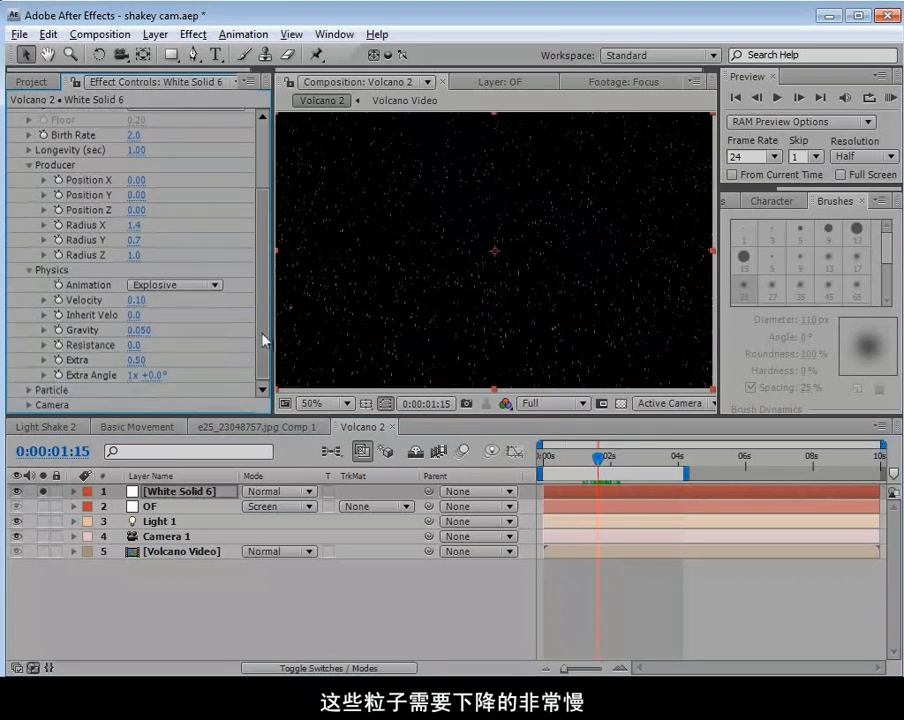
click(28, 390)
scroll(42, 370, down, 5)
click(138, 180)
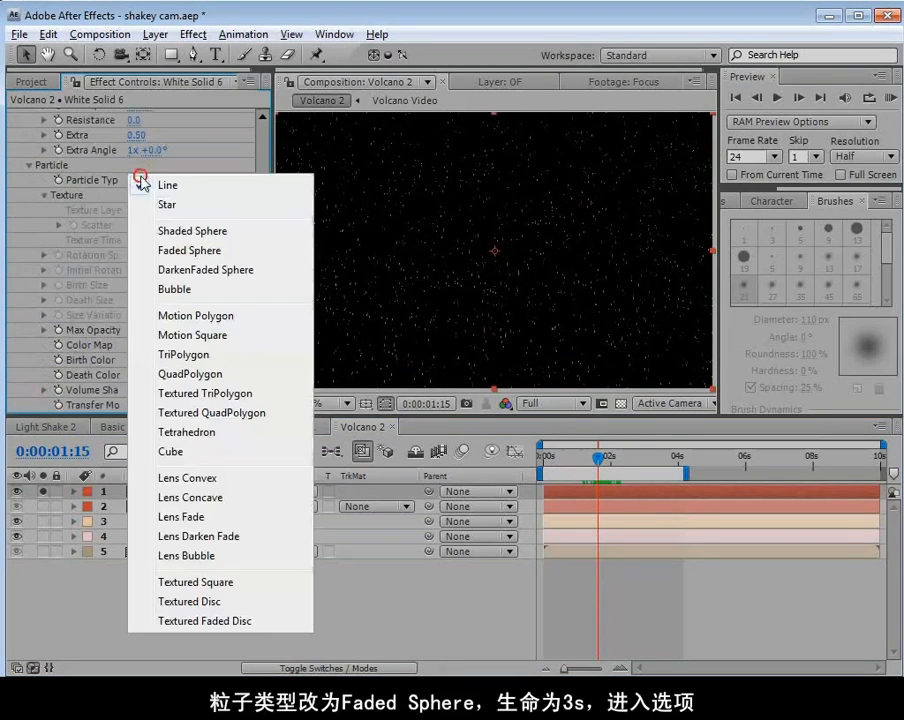
click(222, 257)
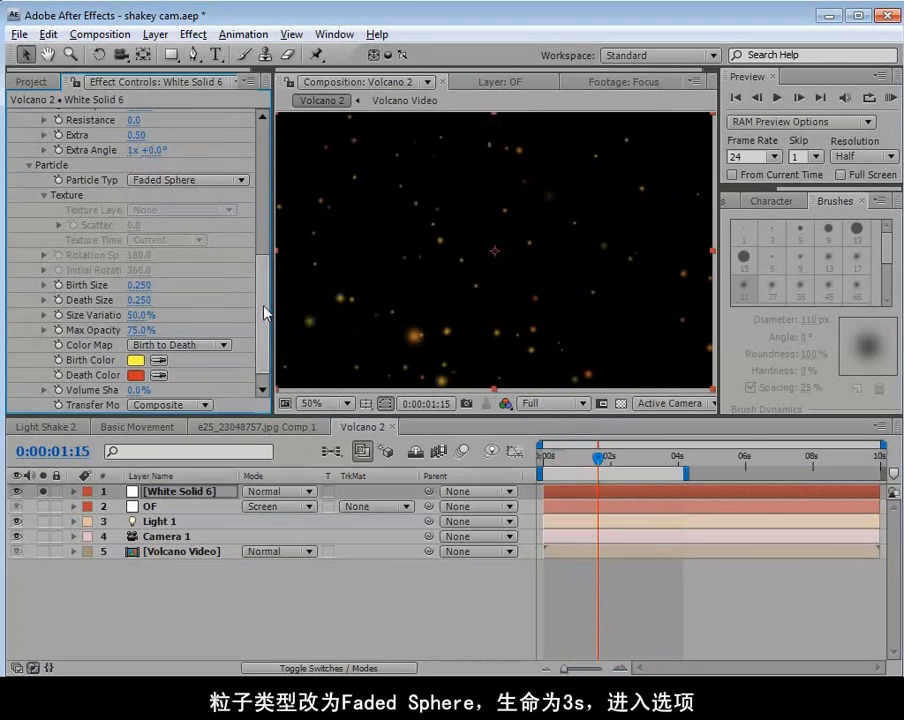
Set the particles' Longevity to 3 seconds.
drag(265, 312, 262, 196)
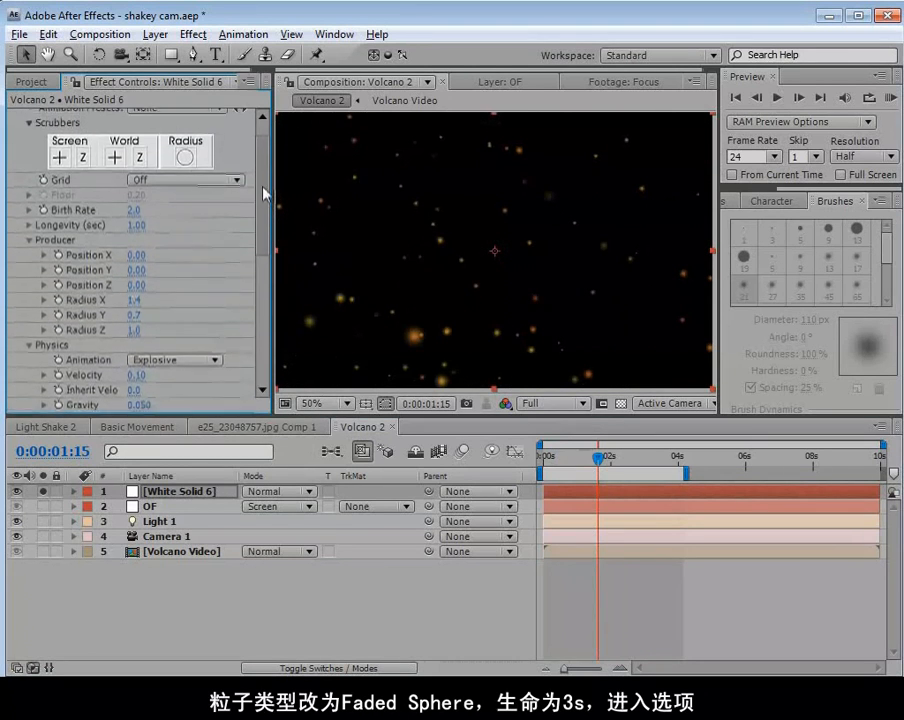
click(136, 225)
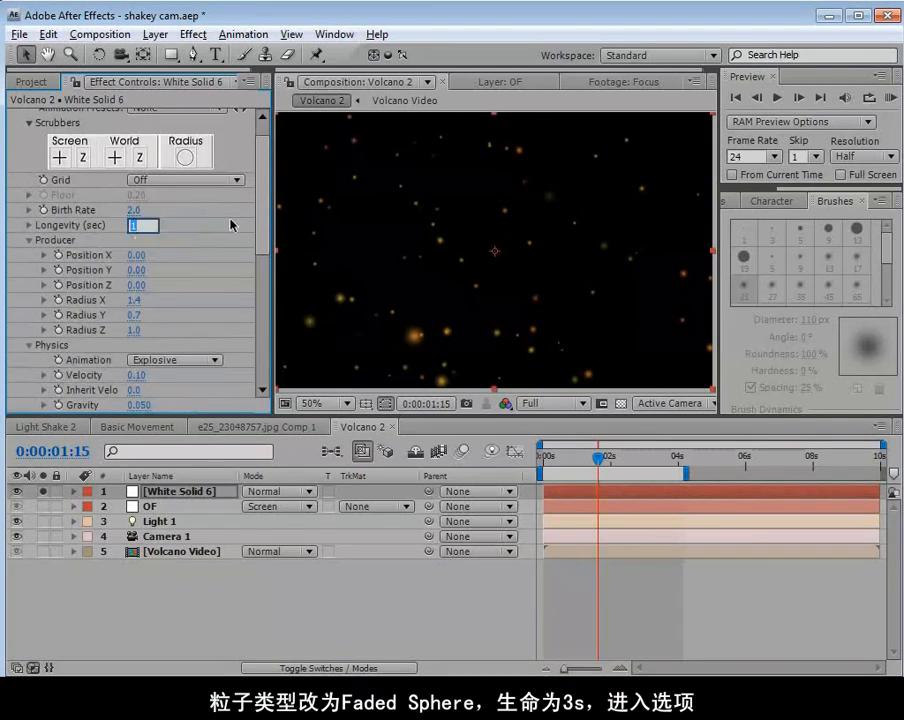
text(3)
key(Return)
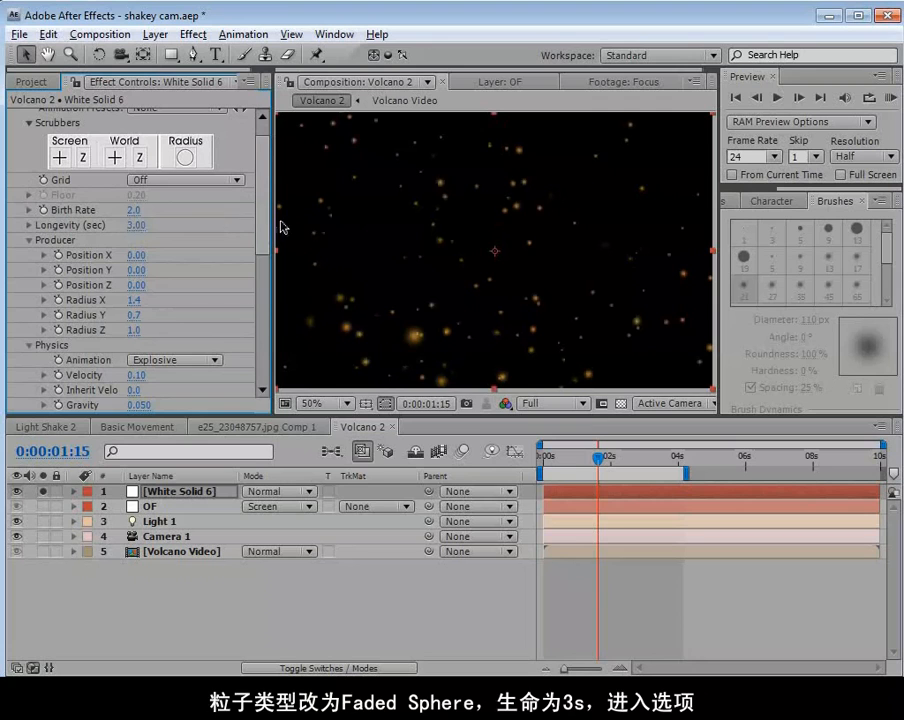
Enable Force Motionblur in the particle effect's Rendering options and accept the settings.
drag(262, 206, 261, 198)
click(178, 116)
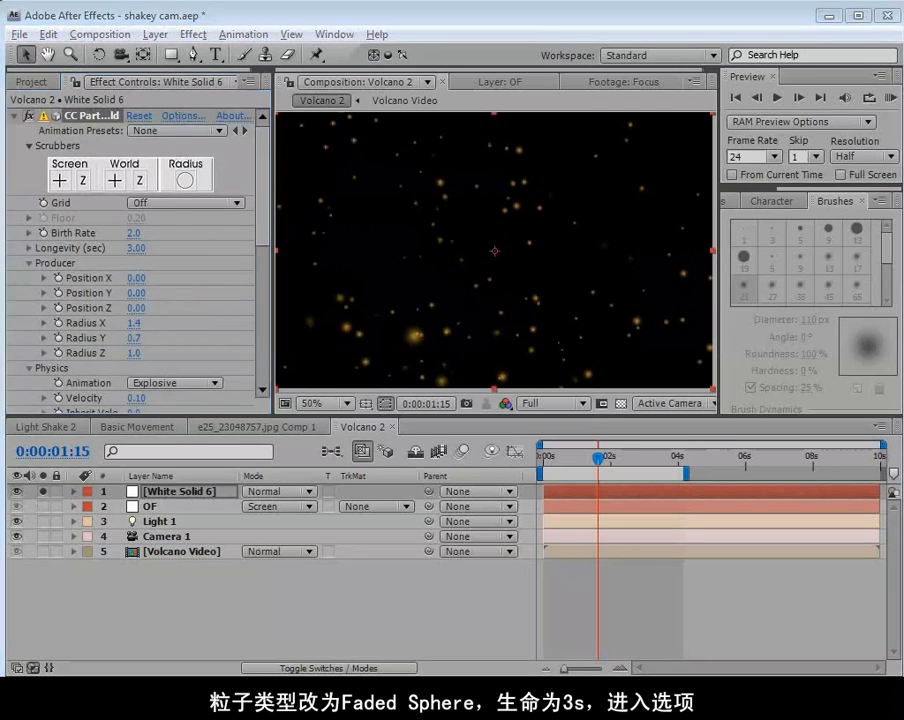
click(340, 313)
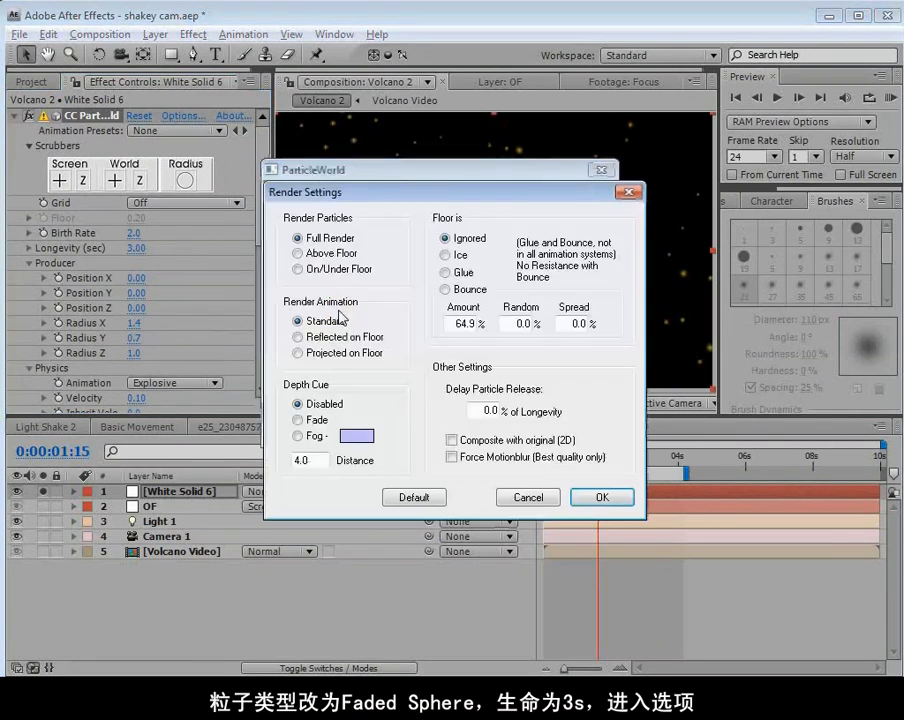
click(451, 457)
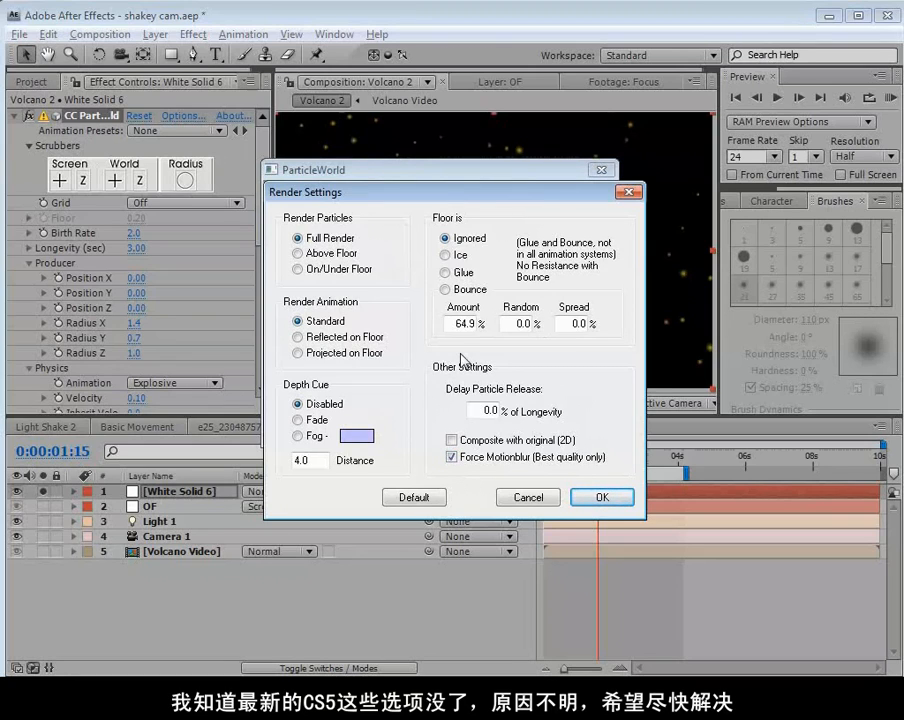
drag(325, 190, 298, 134)
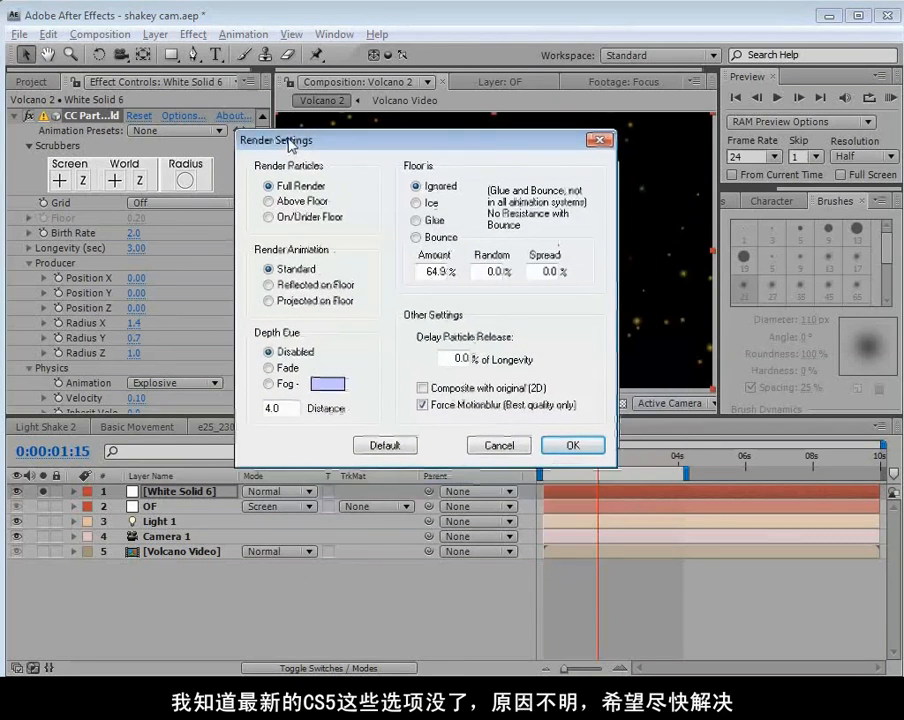
click(572, 441)
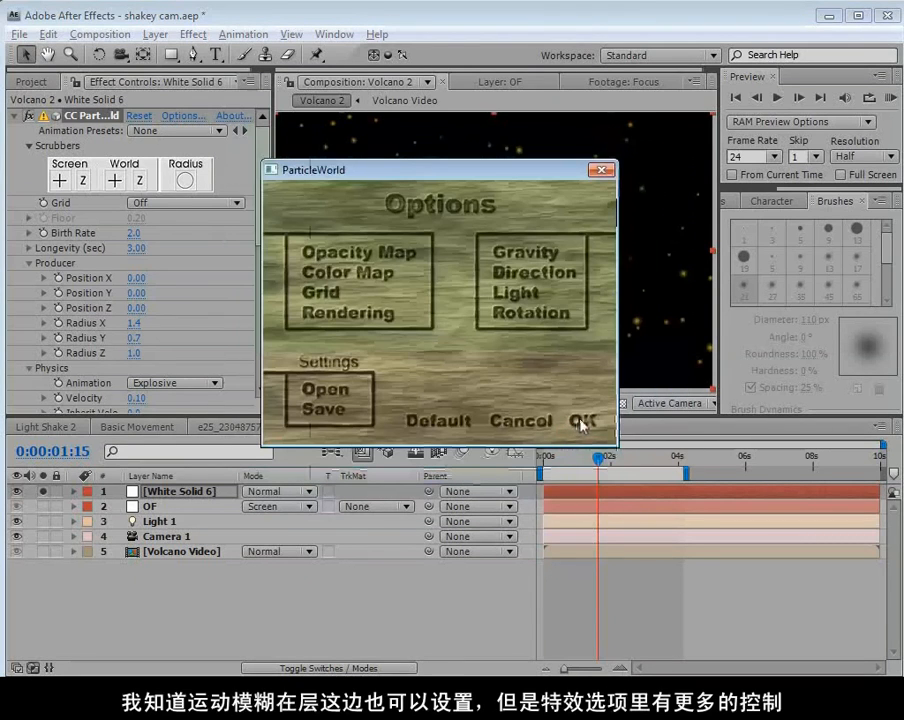
click(580, 422)
Examine the layer's motion blur switches and the particle effect's extra options such as Opacity Map.
click(172, 492)
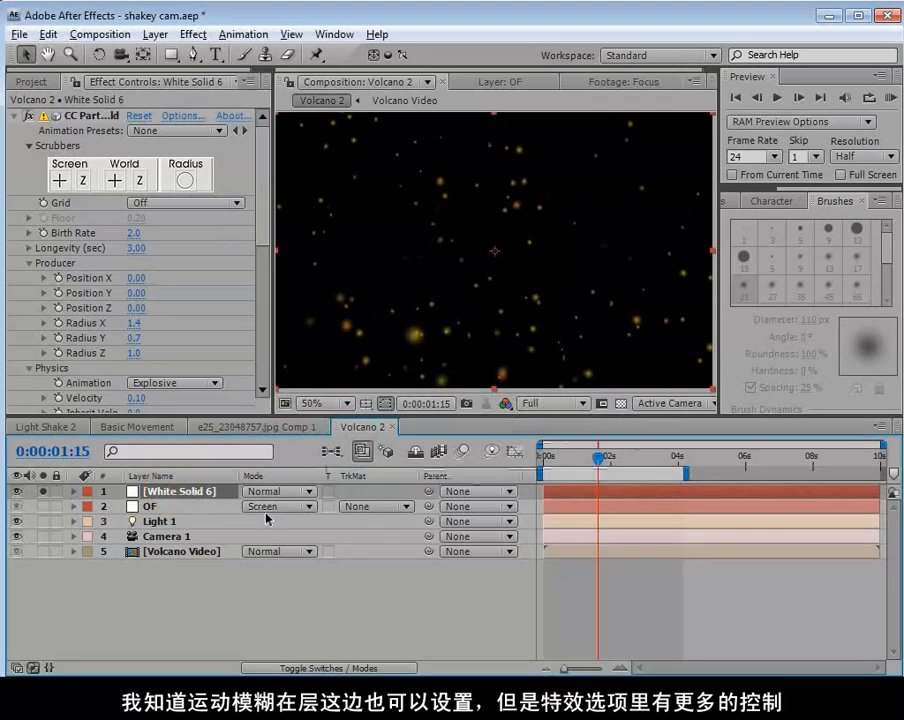
key(F4)
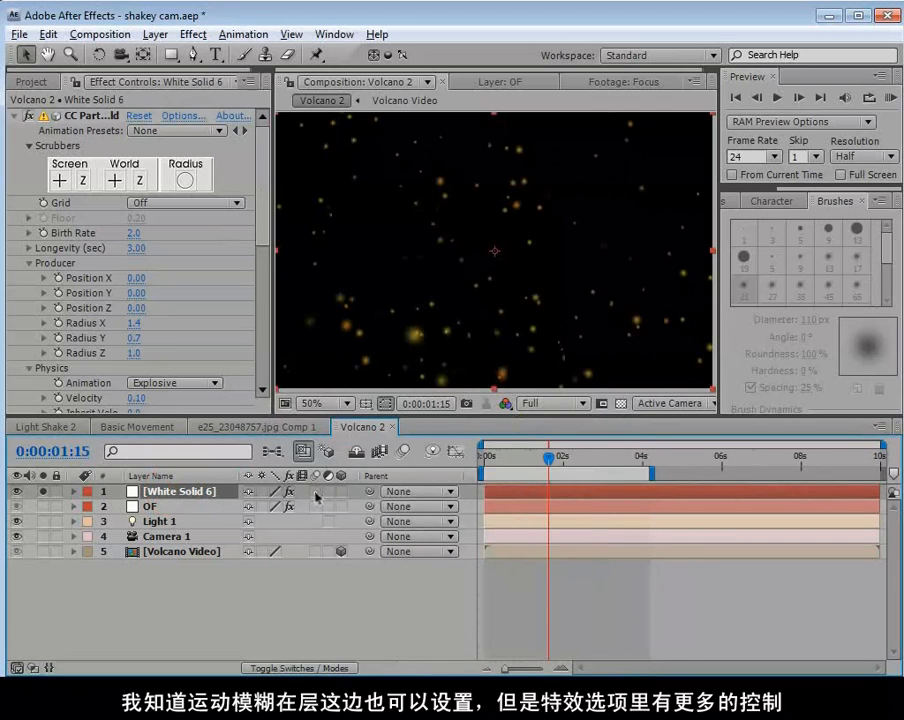
click(402, 453)
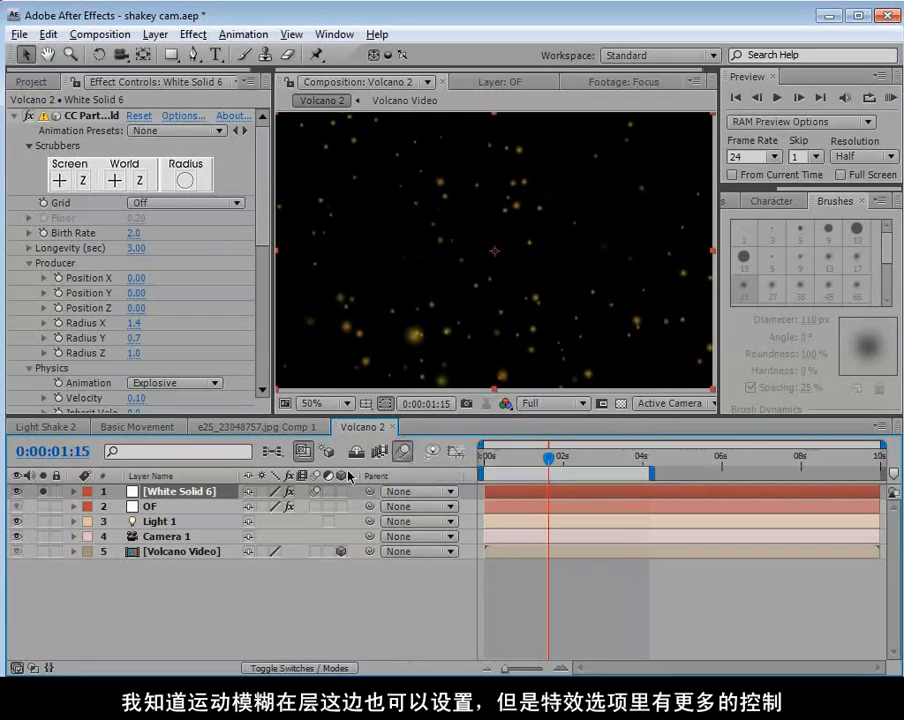
click(189, 117)
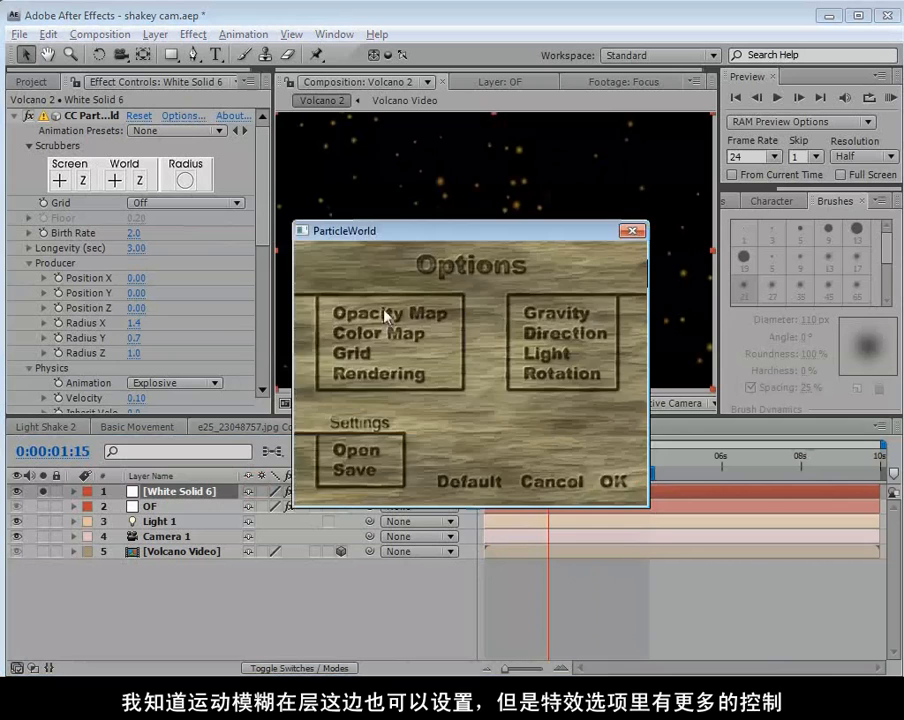
click(368, 312)
click(503, 466)
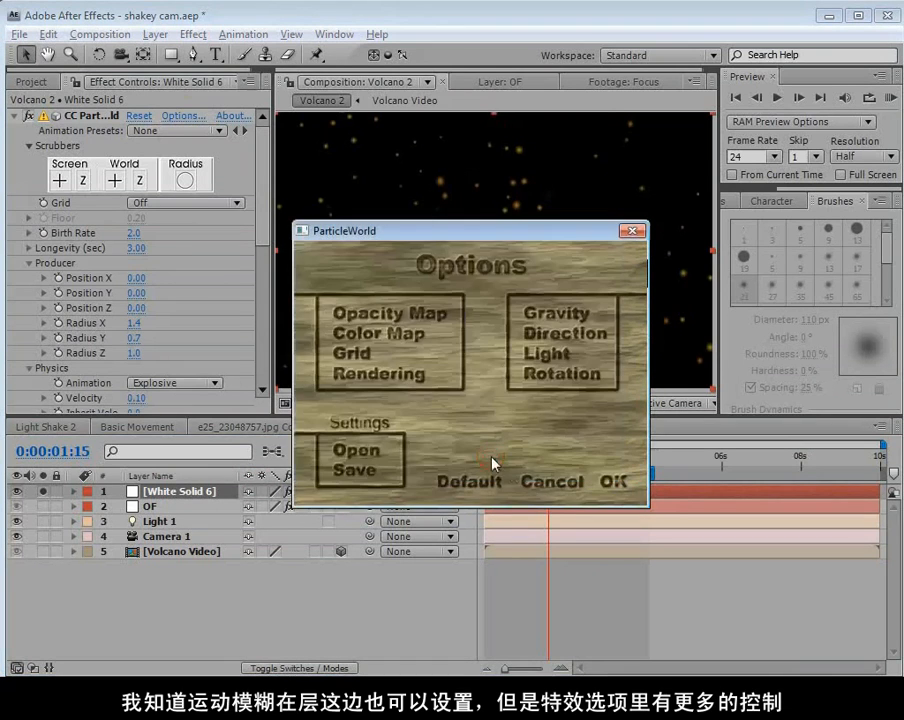
click(541, 478)
Slide White Solid 6 earlier in the timeline and blend it over the unsoloed composition in Screen mode.
drag(549, 459, 537, 482)
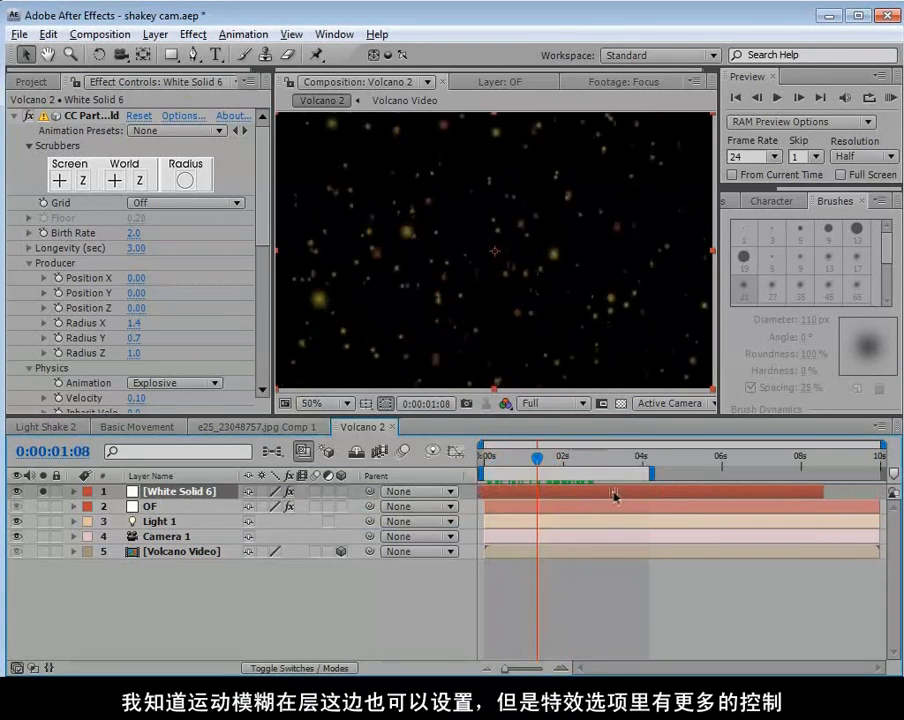
key(F4)
click(272, 491)
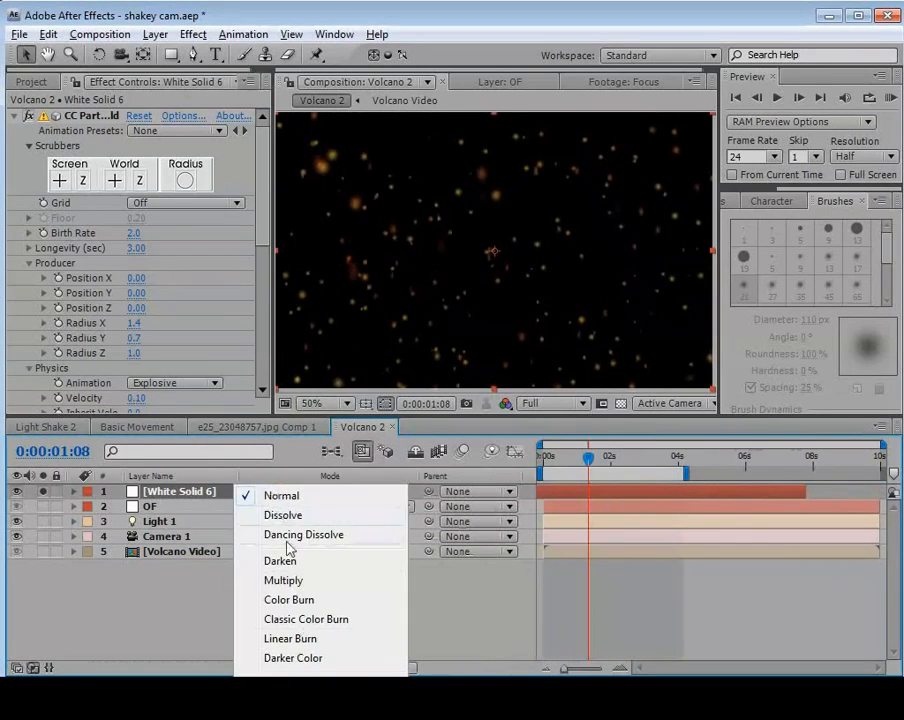
click(215, 716)
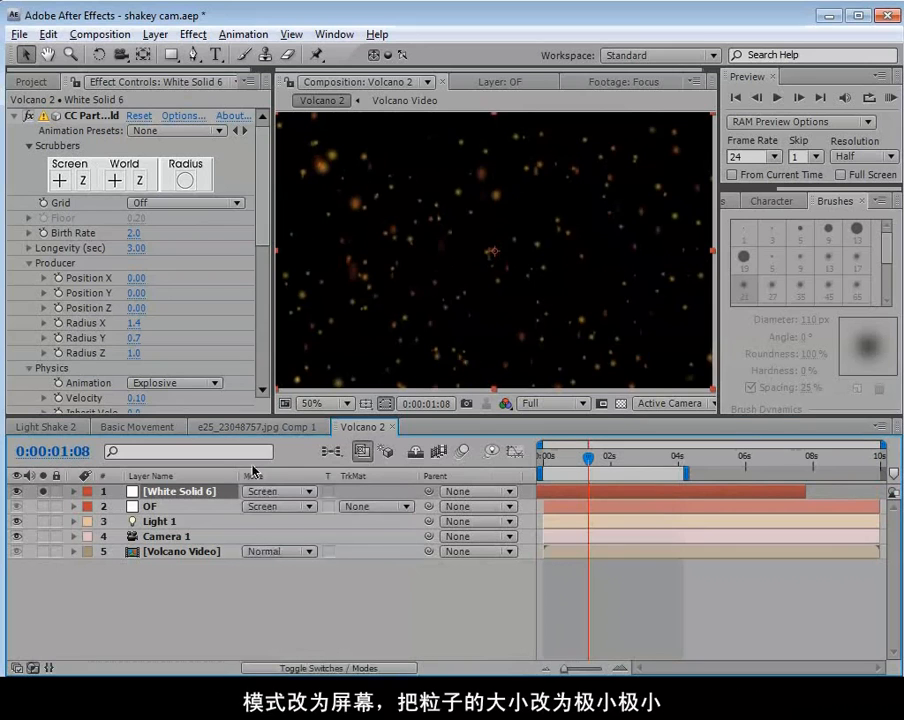
click(42, 492)
Reduce the particles' Birth Size to 0.12 and Death Size to 0.05.
scroll(262, 262, down, 4)
scroll(260, 262, down, 5)
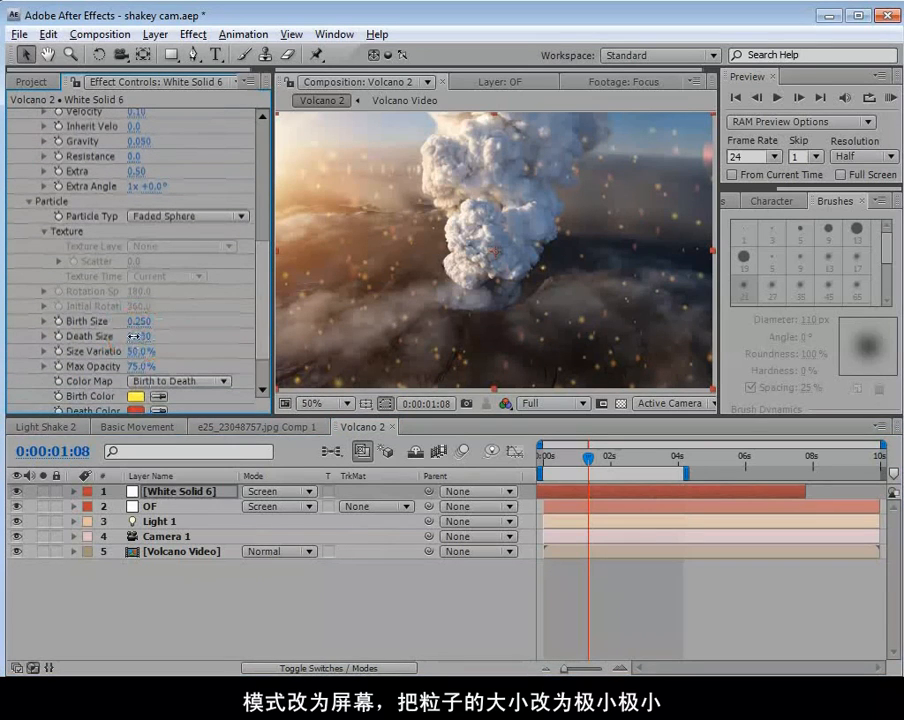
mouse_move(127, 337)
mouse_down()
mouse_move(121, 322)
mouse_move(131, 321)
mouse_up()
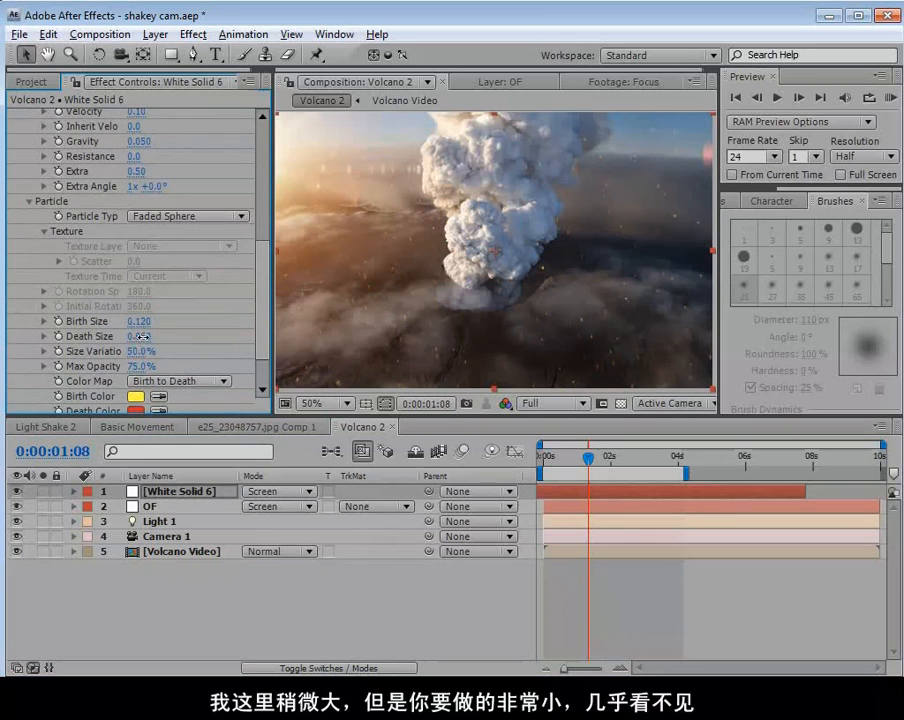
drag(590, 464, 604, 460)
Lower the opacity of White Solid 6 to 62% and check the particles at other frames.
key(t)
drag(258, 511, 232, 509)
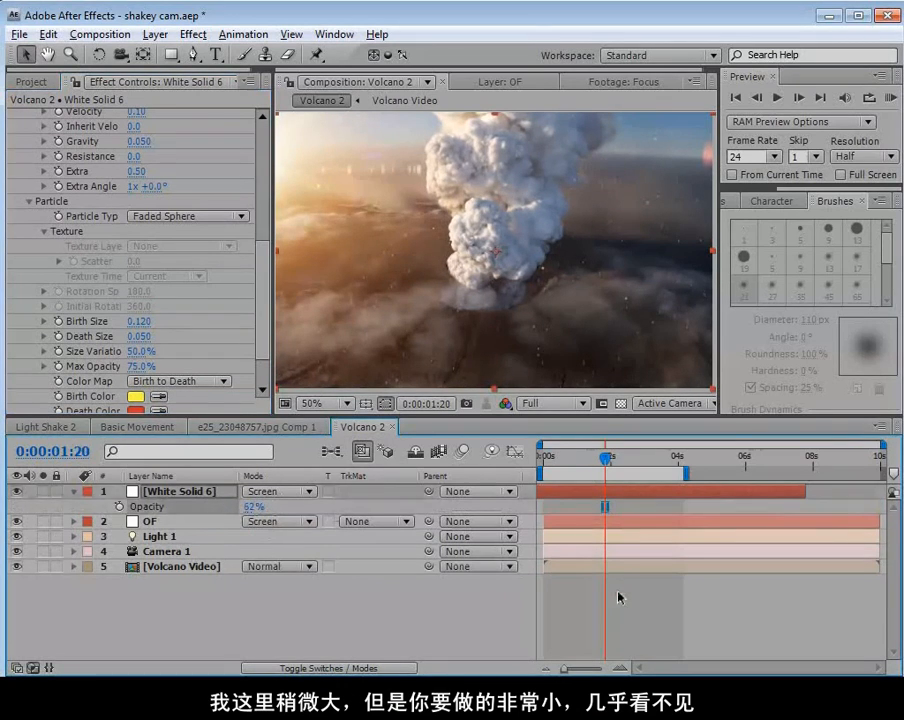
drag(605, 459, 635, 458)
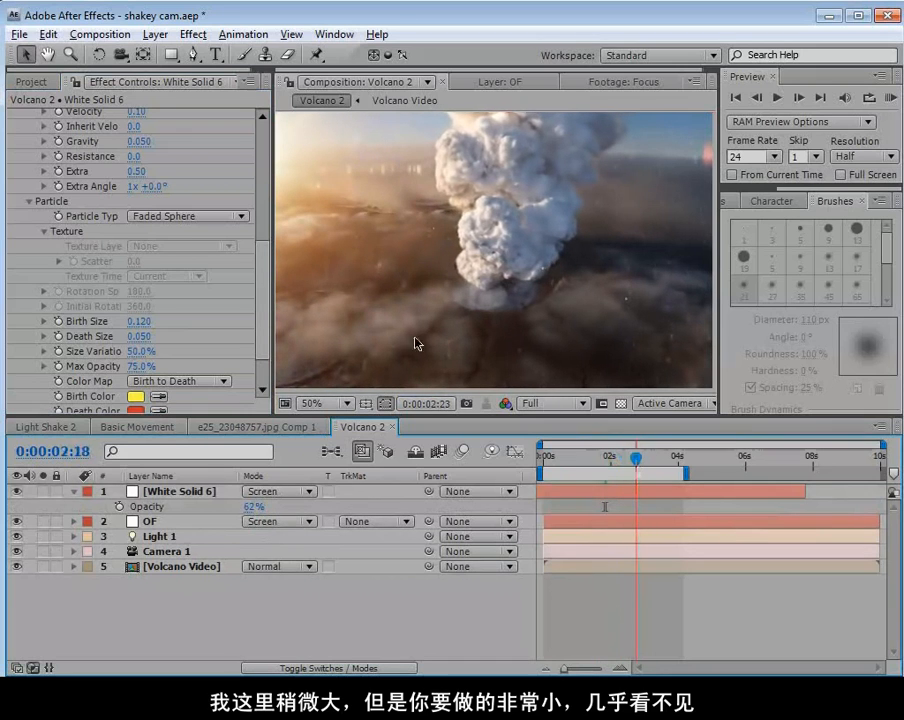
Set the particles' gravity to 0.01 and velocity to 0.2, and scrub to check their motion.
scroll(163, 229, up, 3)
click(156, 211)
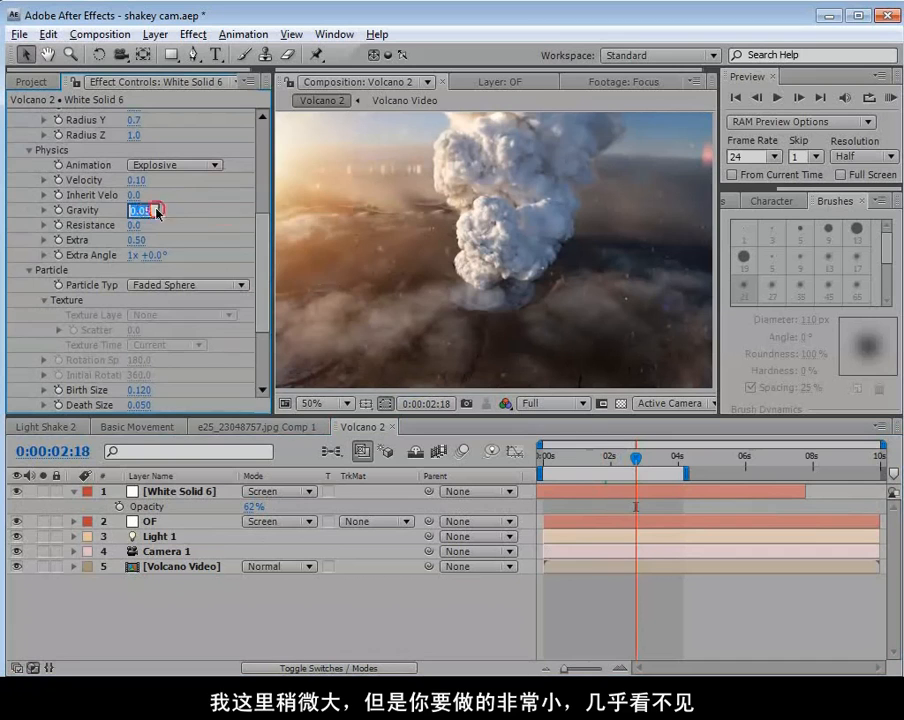
text(.0)
key(Return)
drag(635, 450, 612, 466)
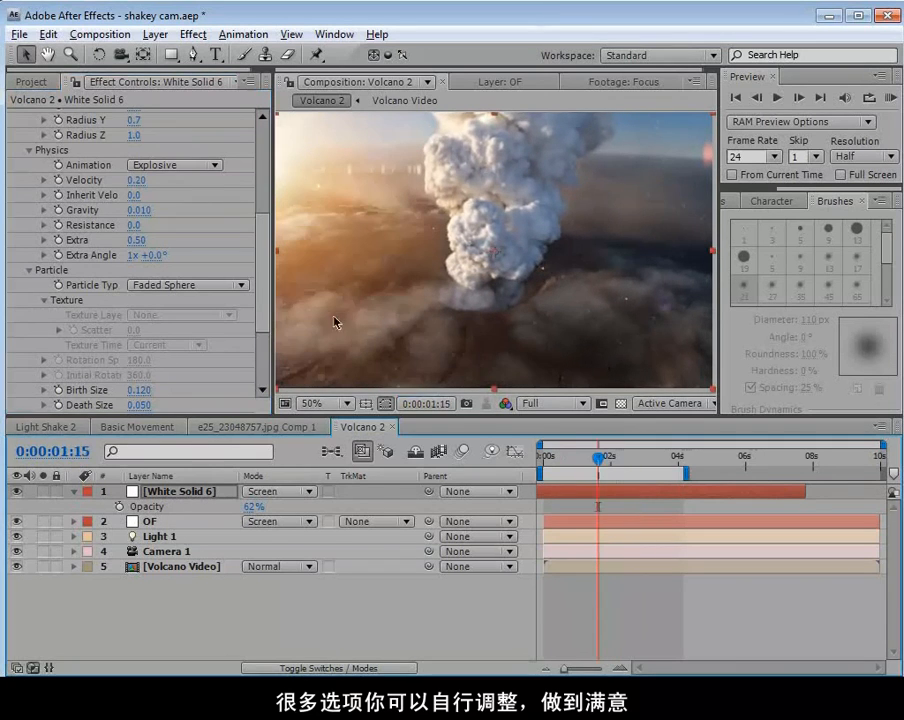
Adjust the producer to Radius X 1.6, Radius Y 0.6 and Radius Z 1.5, and increase the Birth Rate.
scroll(184, 172, up, 4)
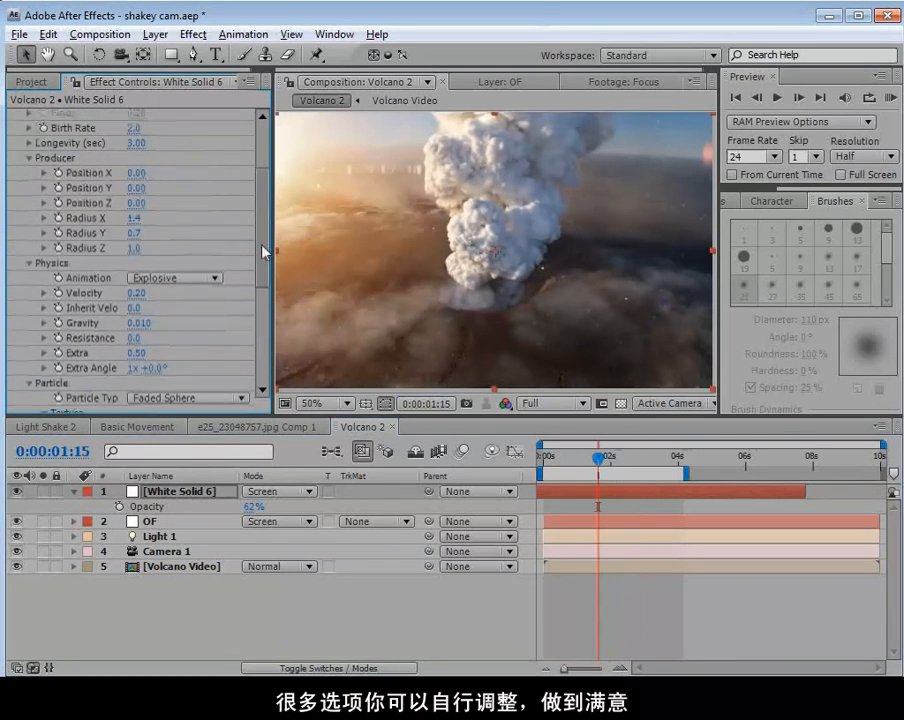
drag(143, 268, 205, 265)
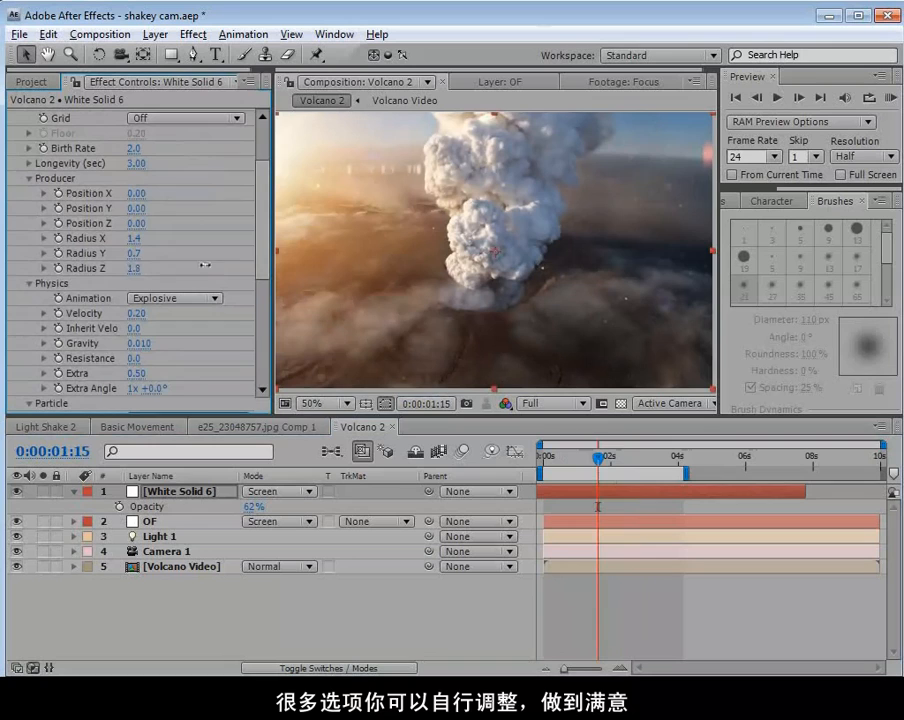
drag(136, 254, 153, 250)
scroll(150, 238, up, 3)
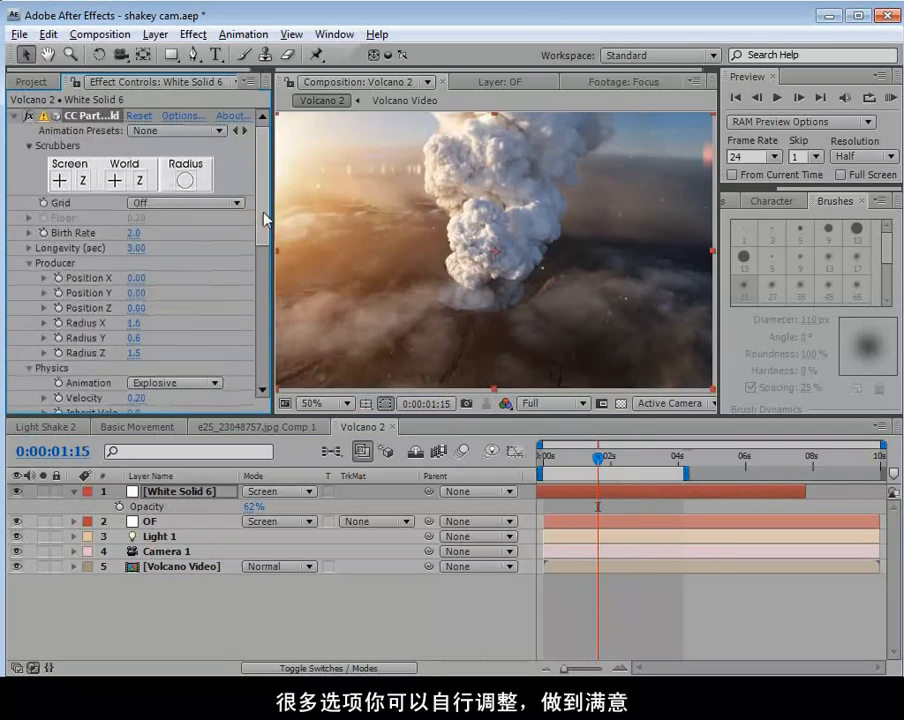
drag(135, 232, 155, 233)
mouse_move(598, 458)
mouse_down()
mouse_move(650, 464)
mouse_move(566, 482)
mouse_move(597, 482)
mouse_up()
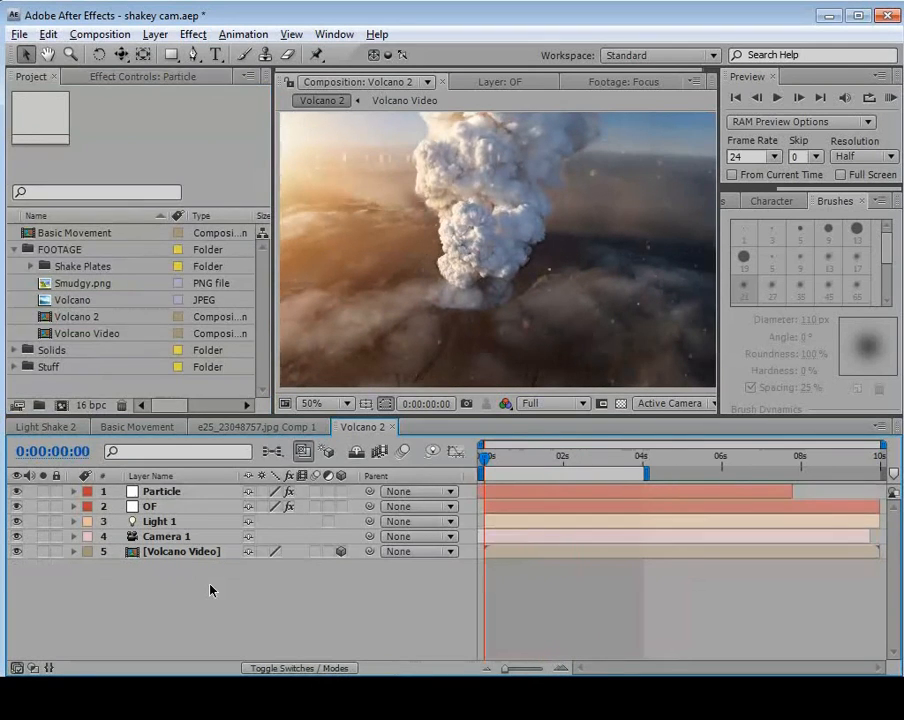
Review the Particle, Camera 1, OF and Volcano Video layers, soloing Volcano Video temporarily to examine its apparent movement.
click(170, 492)
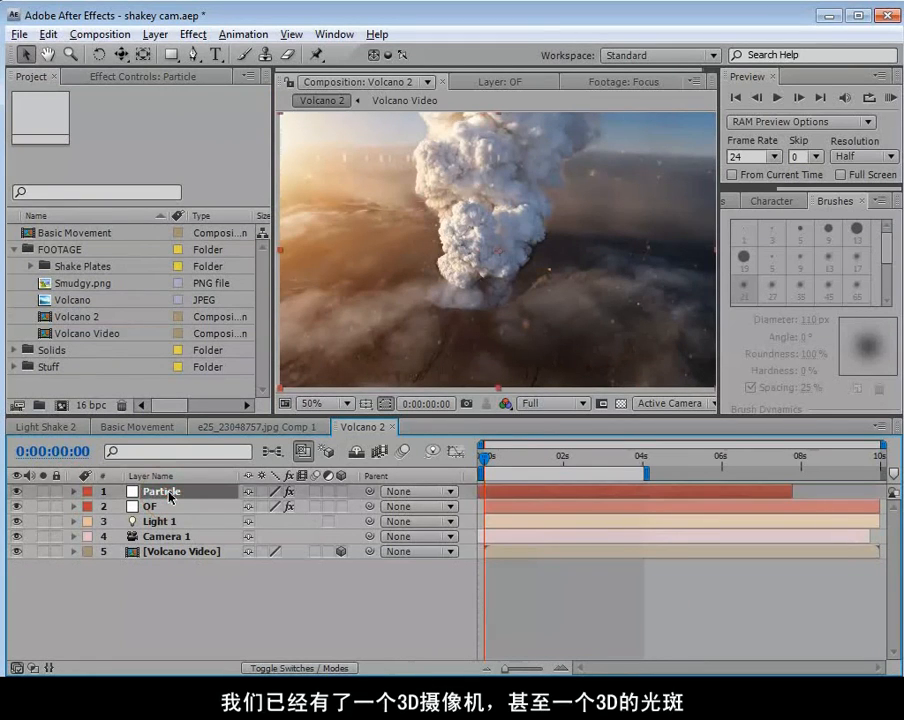
click(165, 538)
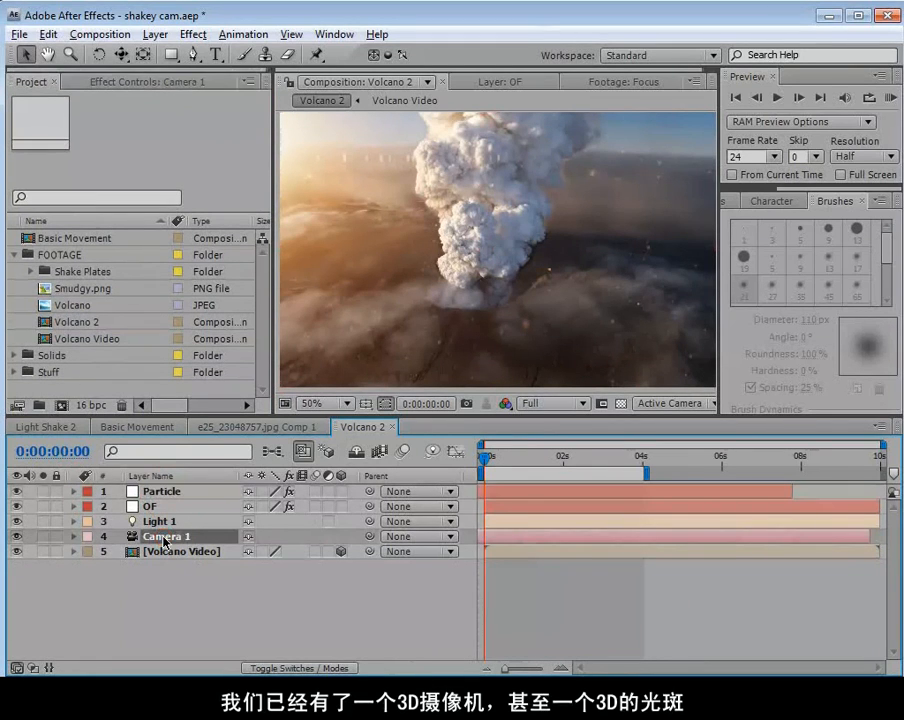
click(157, 508)
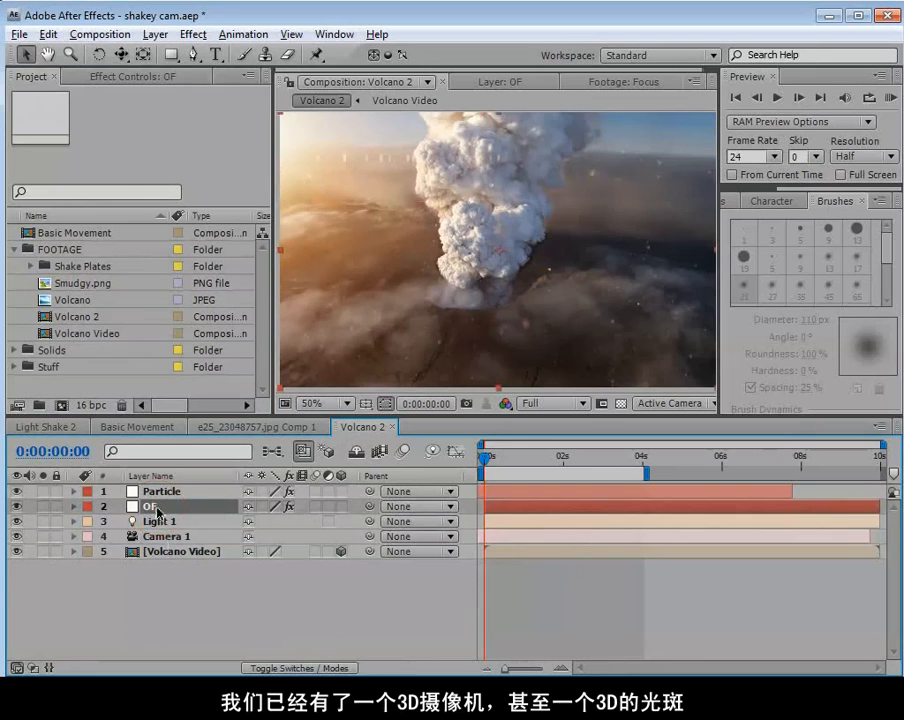
click(161, 553)
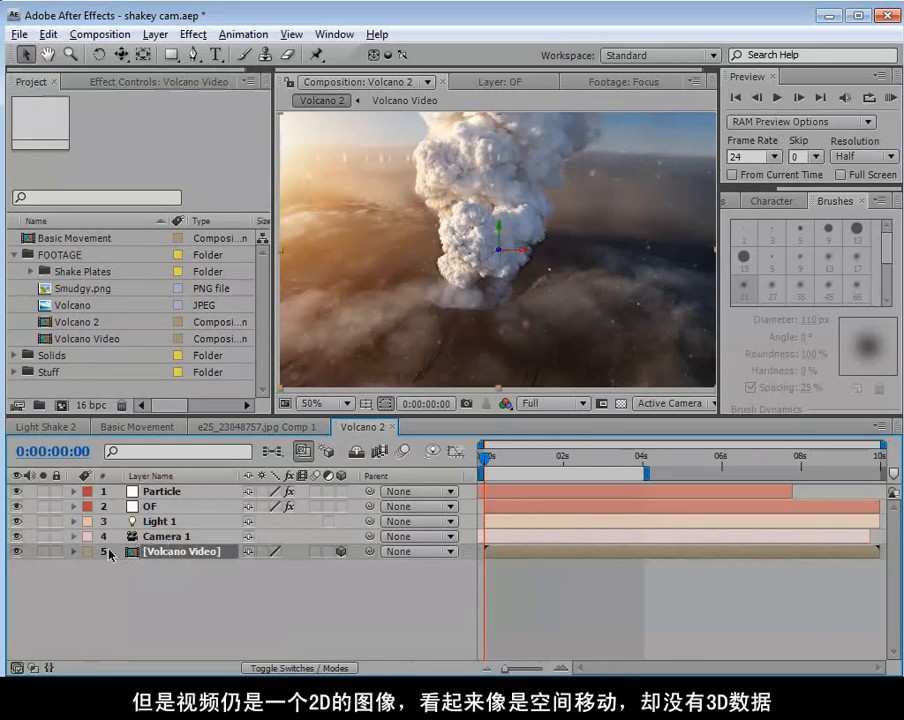
click(44, 552)
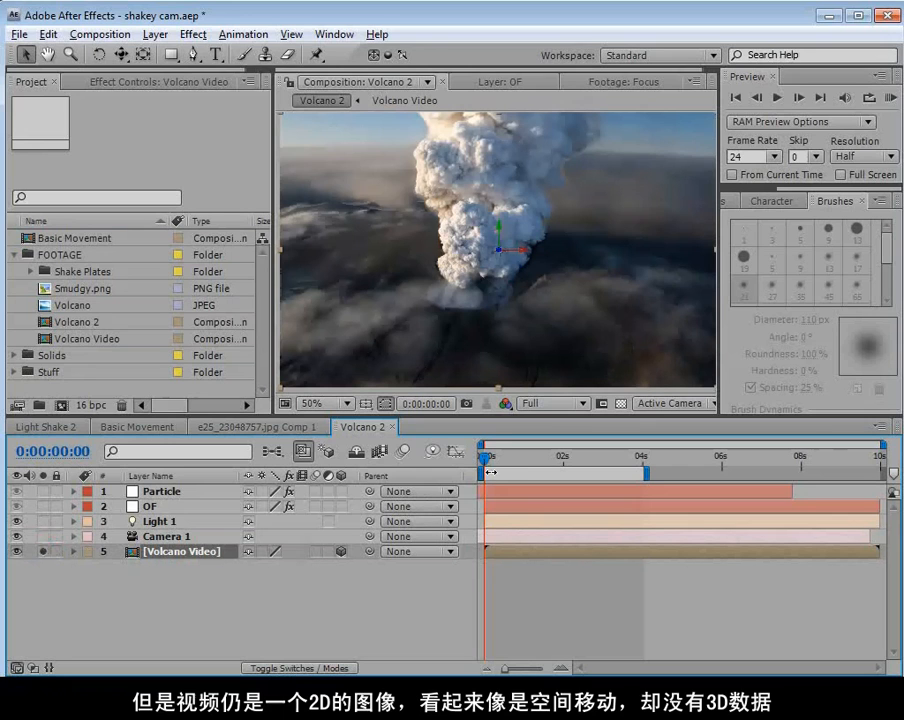
drag(482, 455, 443, 497)
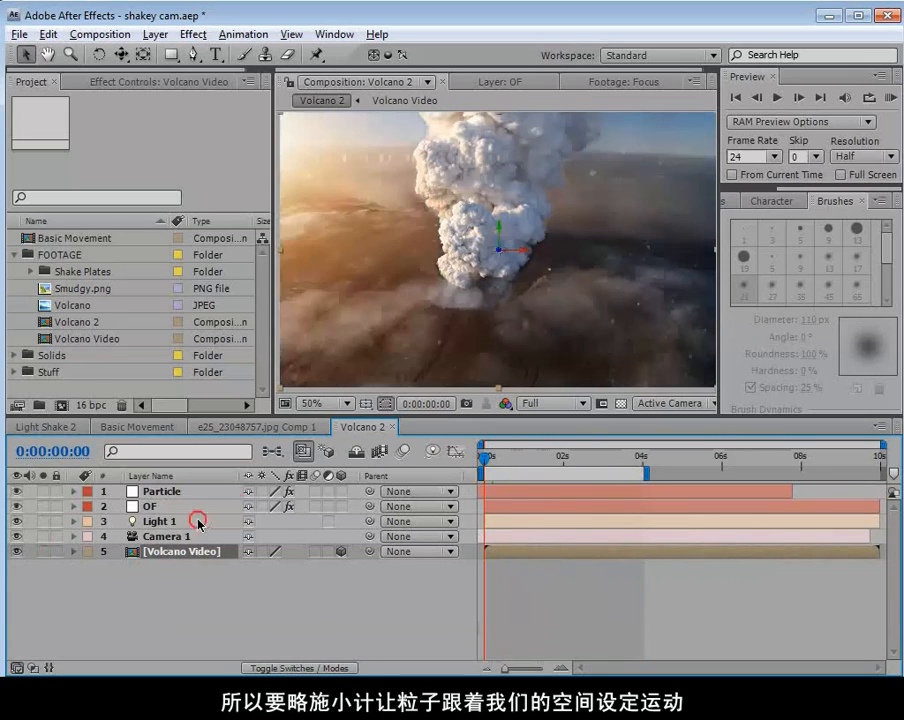
click(172, 536)
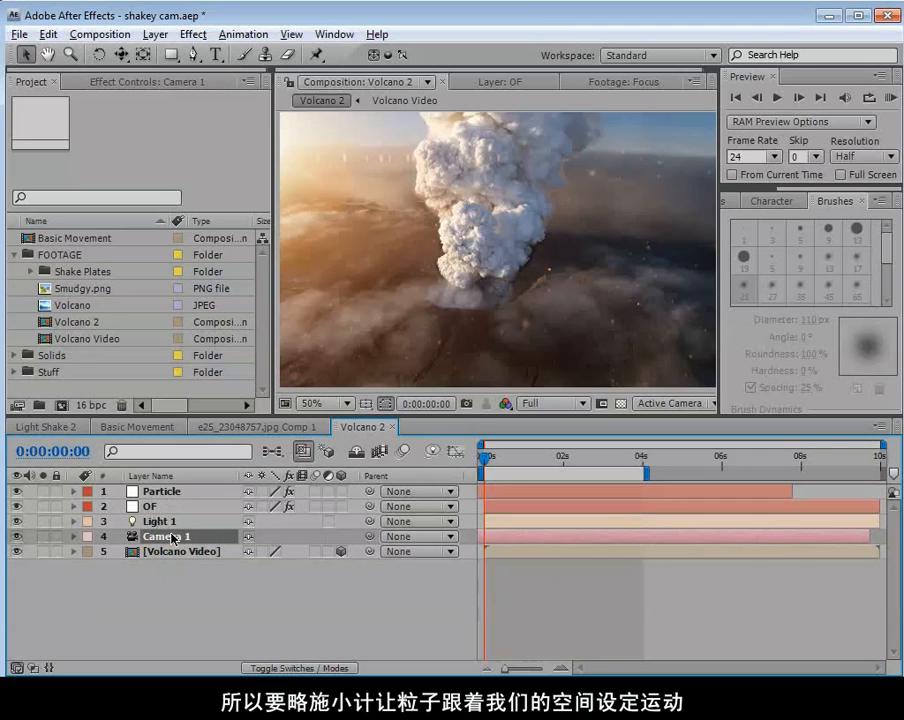
Create a 3D null object named Cam Control and place it directly above Camera 1 in the layer stack.
click(152, 34)
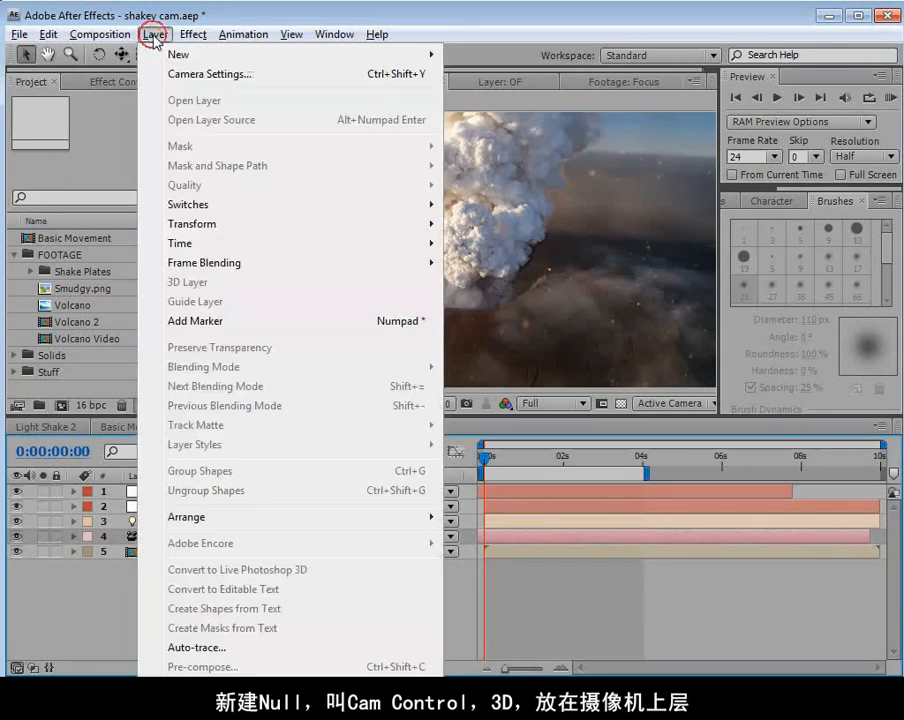
mouse_move(172, 57)
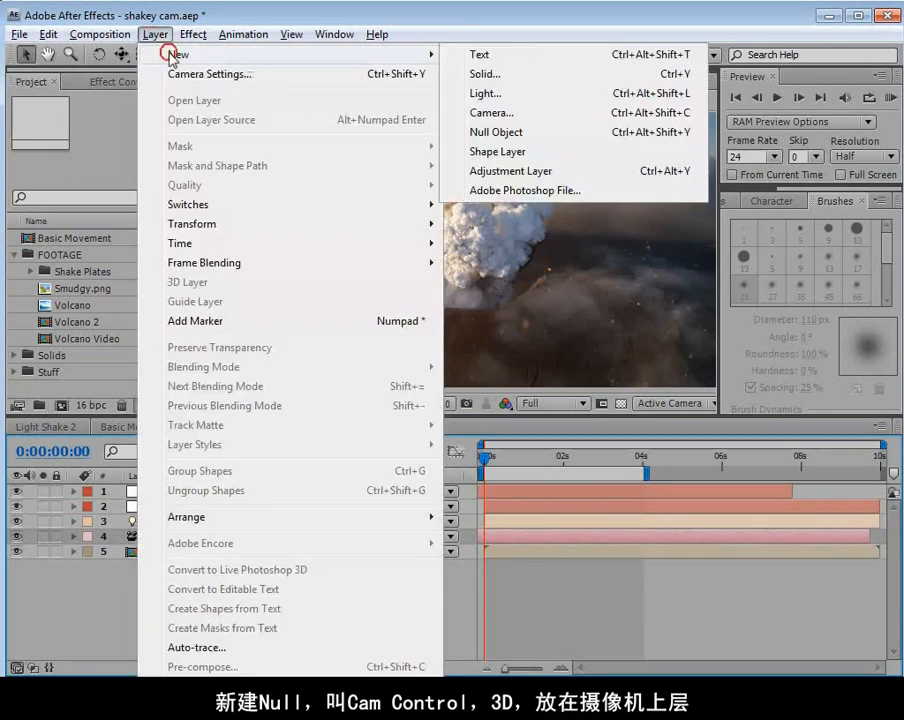
click(516, 133)
key(Return)
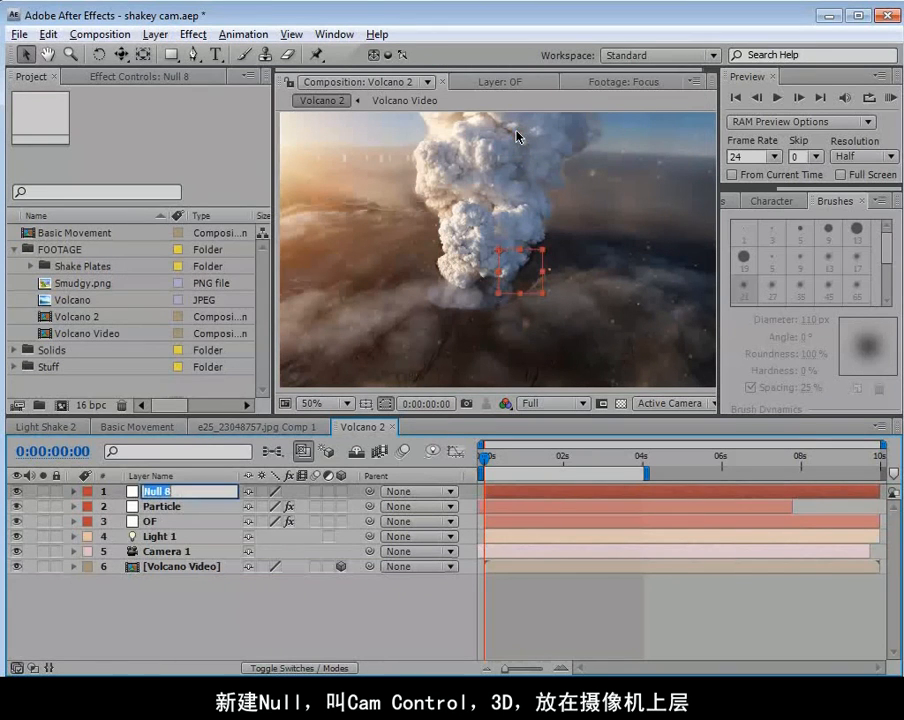
text(Cam Control)
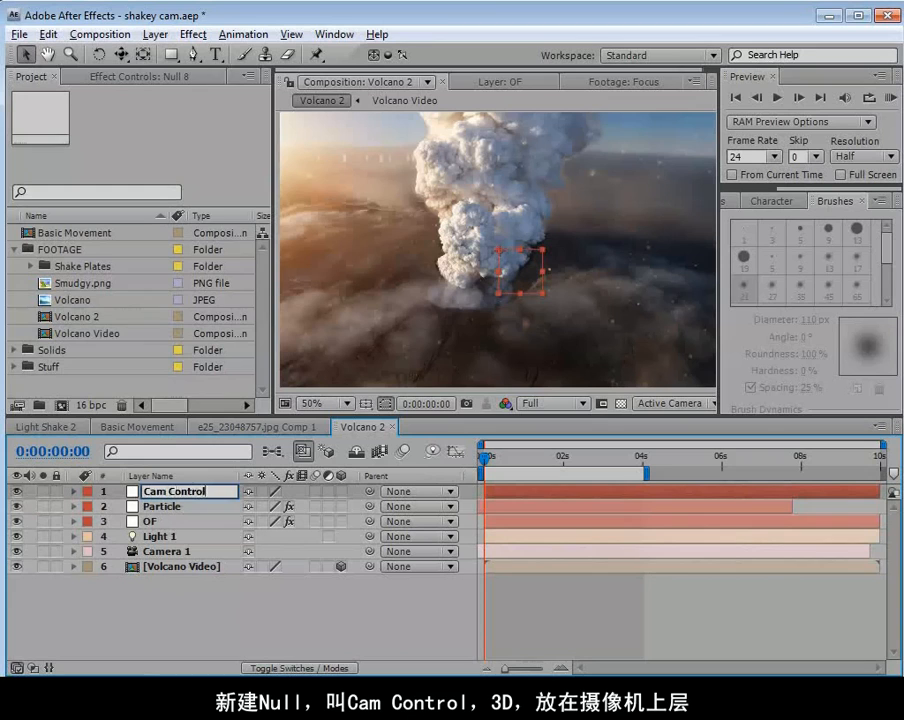
key(Return)
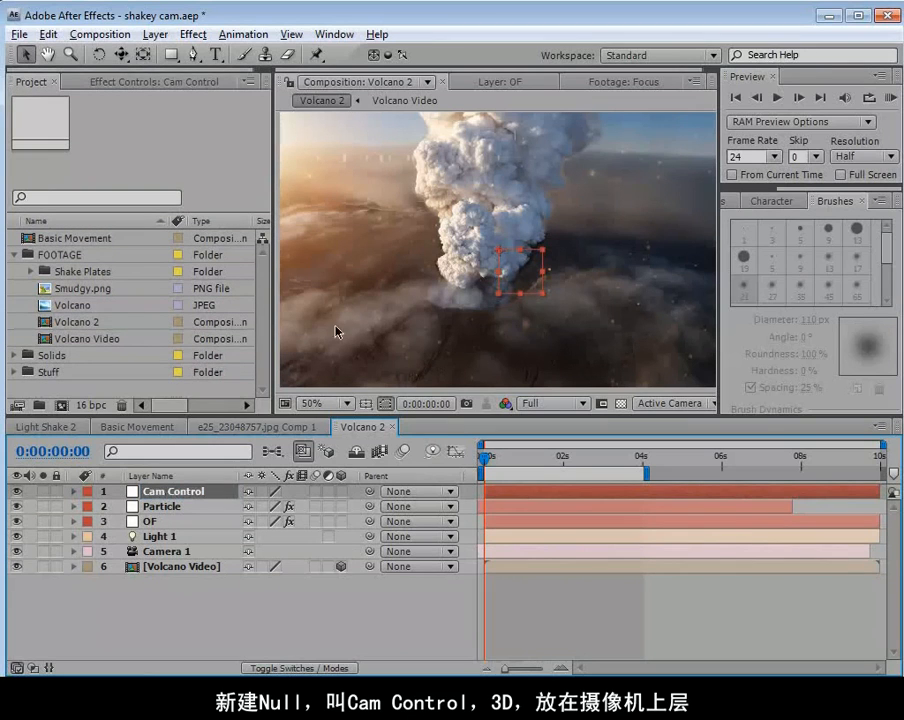
click(342, 491)
drag(174, 491, 178, 547)
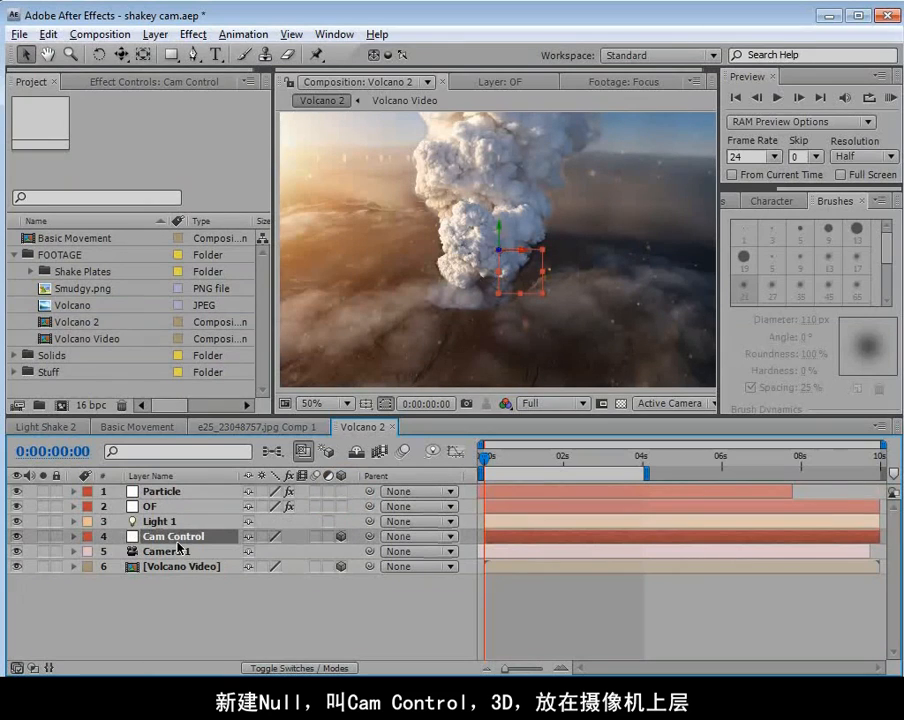
Parent Camera 1 to Cam Control and keyframe the null's Position at 0:00:00:00, shifting its X to 397.0 at 0:00:04:00.
click(160, 552)
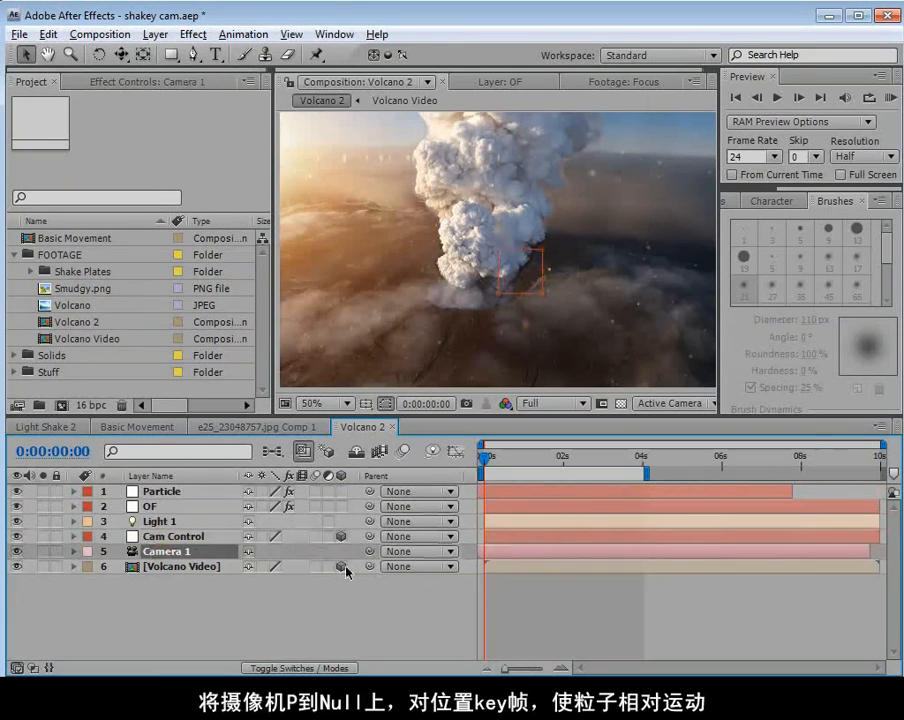
drag(368, 553, 201, 544)
click(201, 544)
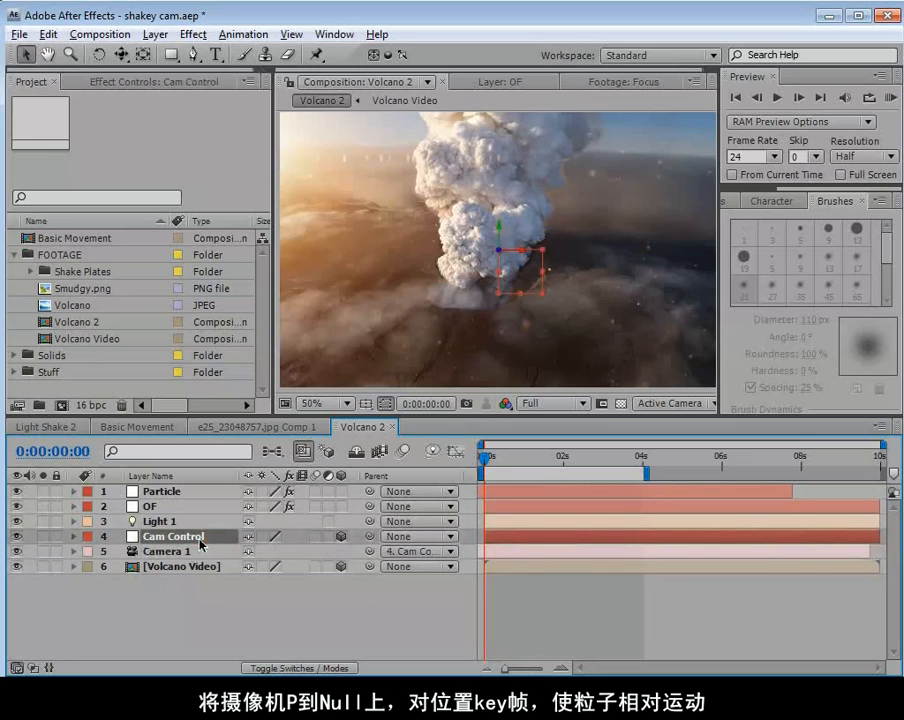
key(p)
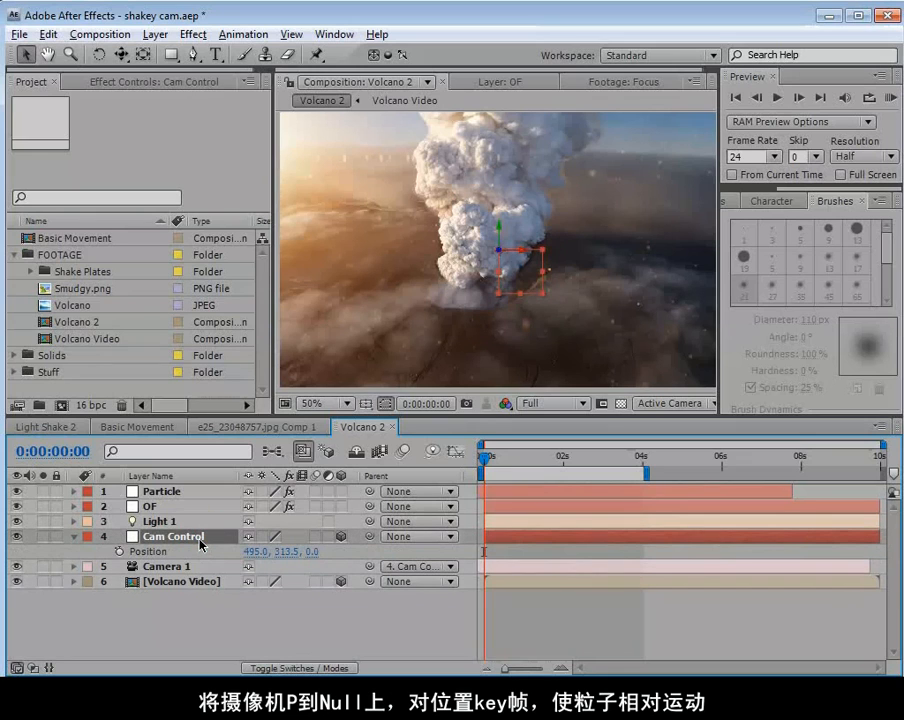
click(119, 551)
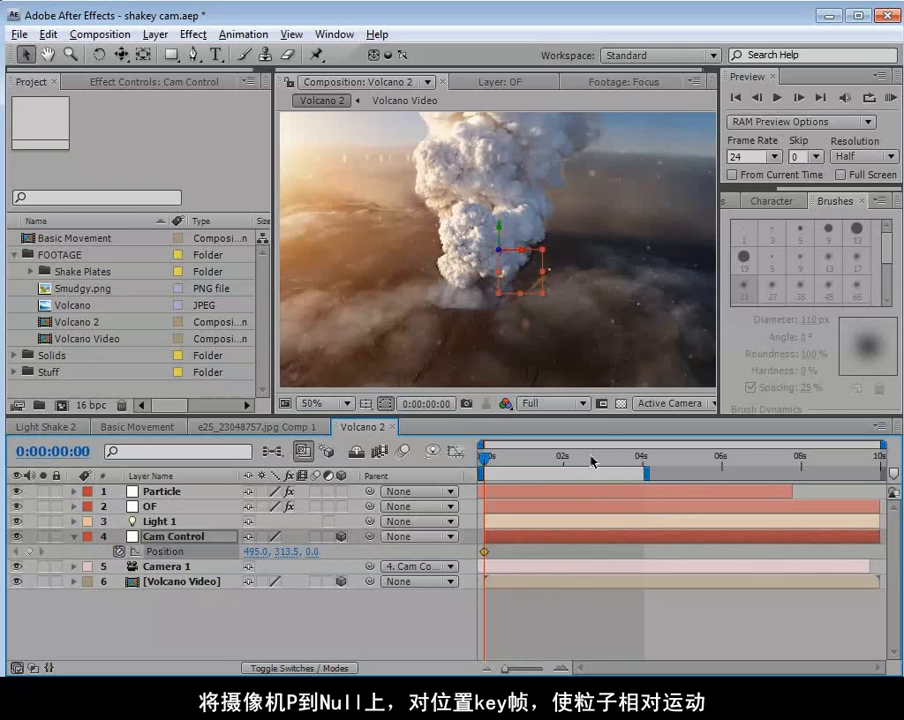
click(641, 460)
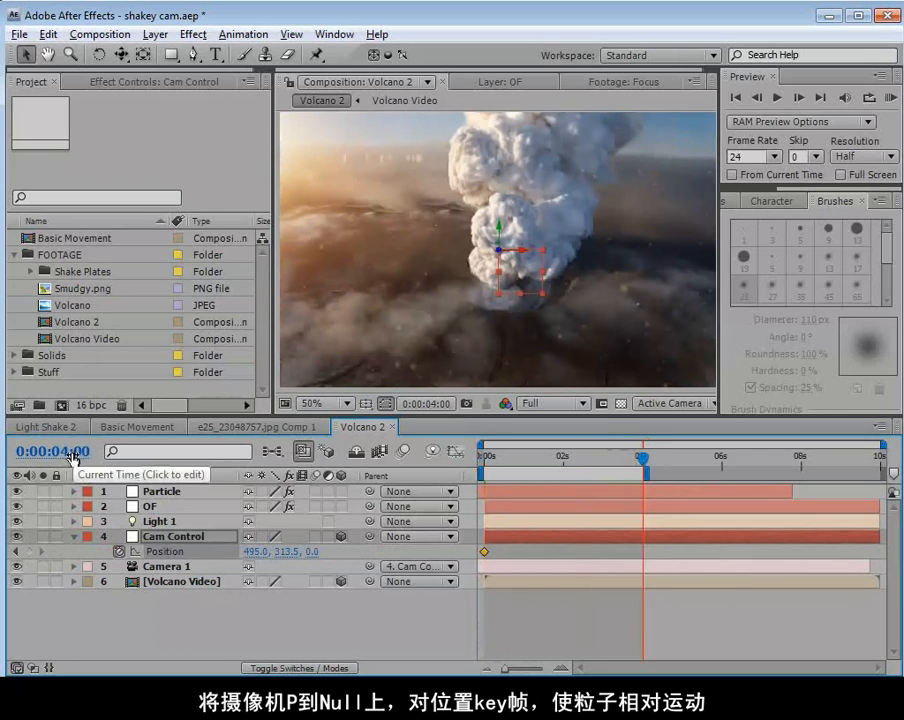
drag(520, 280, 465, 302)
Keyframe Volcano Video's Position at 0:00:00:00, shift its X to 397.0 at 0:00:04:00 to match Cam Control, and check the motion.
scroll(490, 299, down, 2)
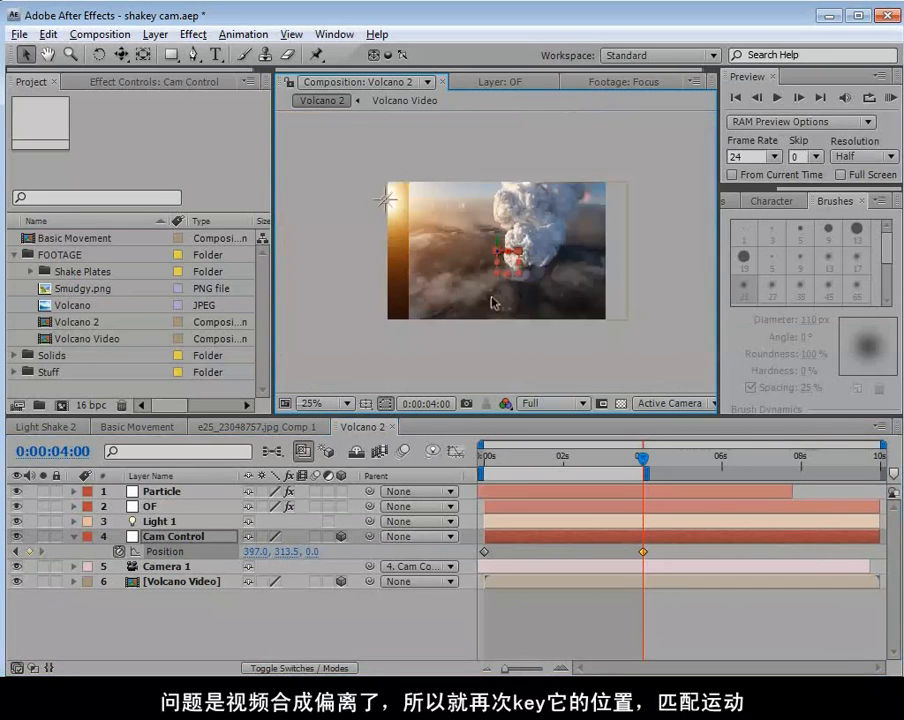
click(583, 258)
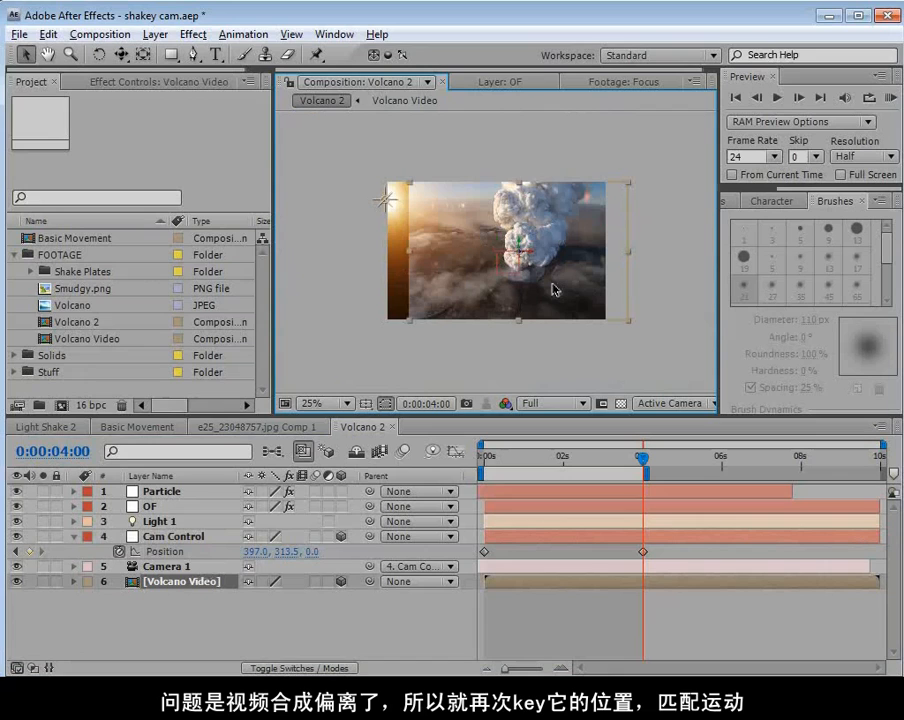
key(p)
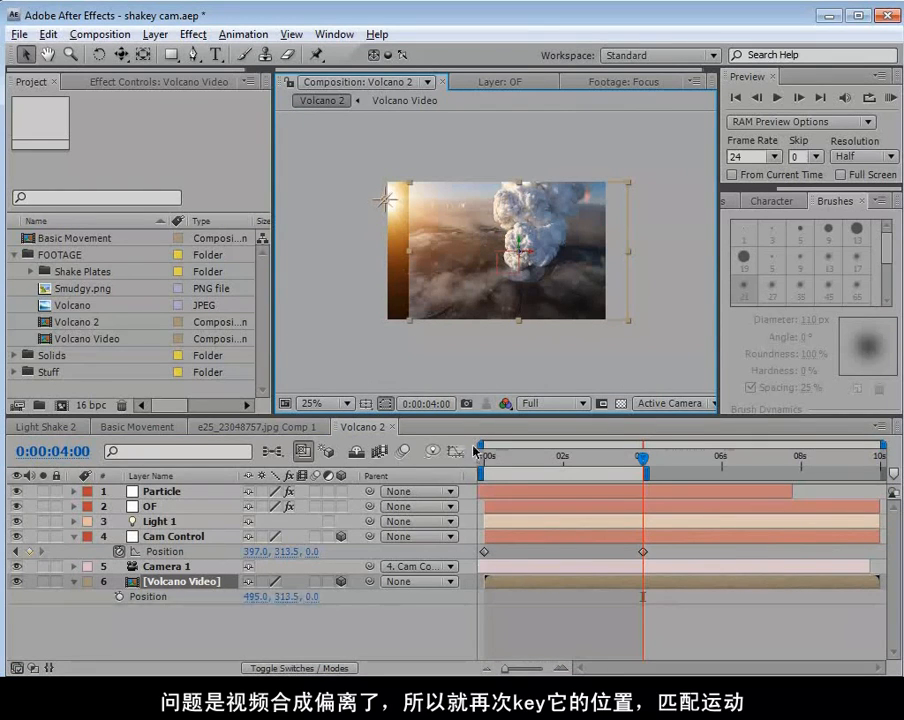
click(478, 453)
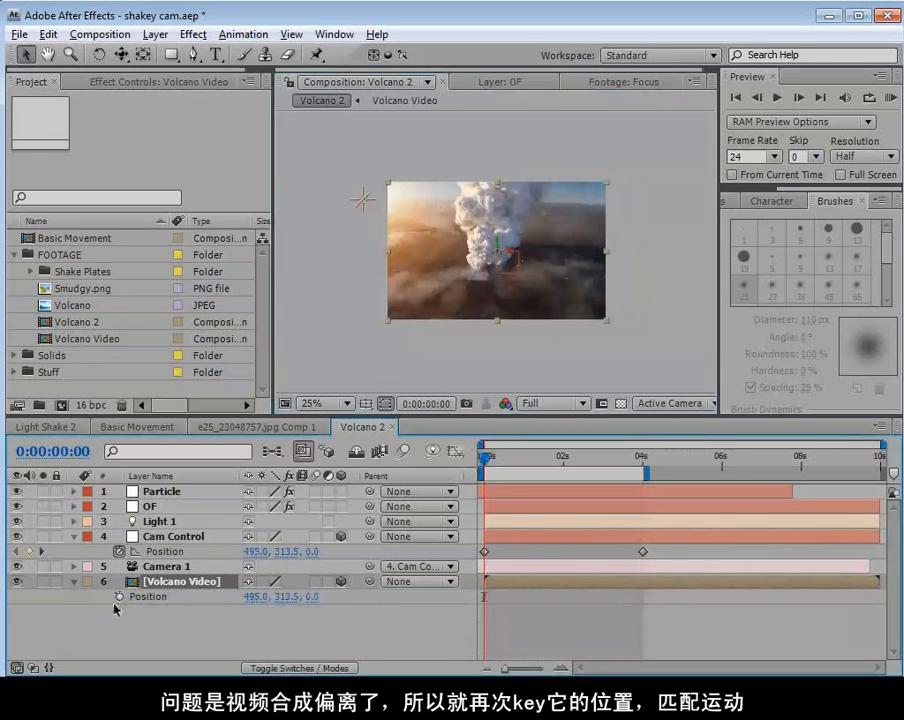
click(118, 597)
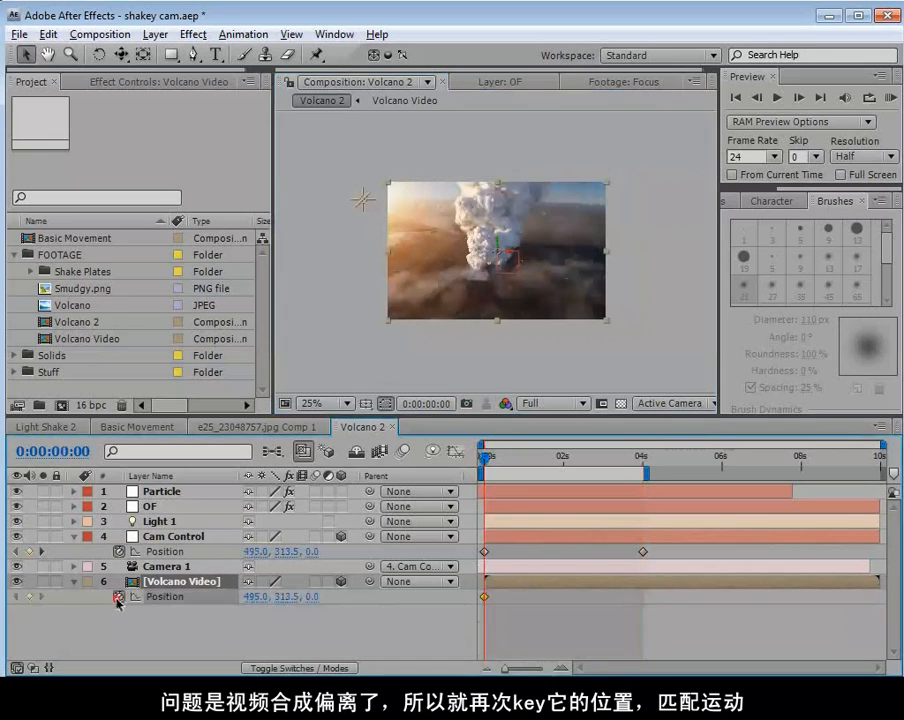
drag(617, 459, 641, 461)
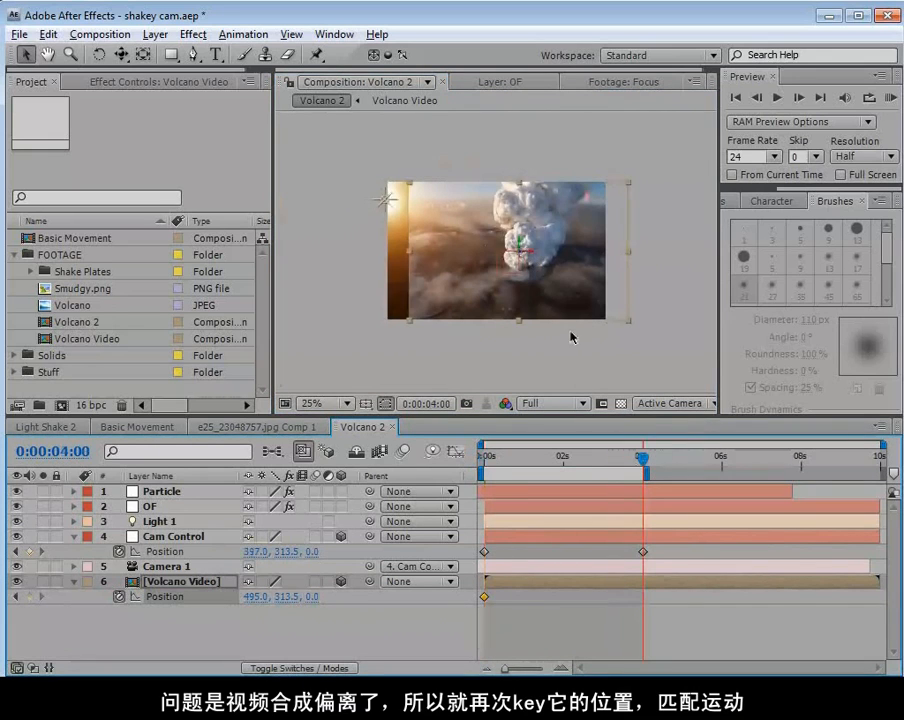
scroll(573, 337, up, 2)
key(grave)
drag(515, 378, 483, 383)
key(grave)
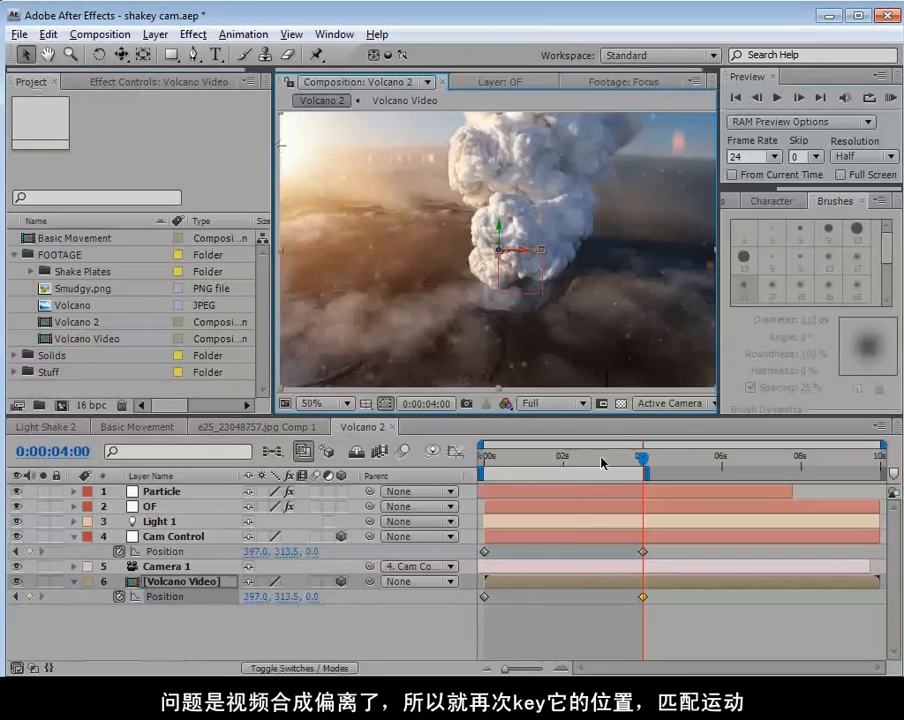
click(654, 637)
mouse_move(640, 458)
mouse_down()
mouse_move(485, 464)
mouse_move(563, 491)
mouse_move(494, 484)
mouse_move(578, 487)
mouse_move(622, 460)
mouse_move(643, 475)
mouse_up()
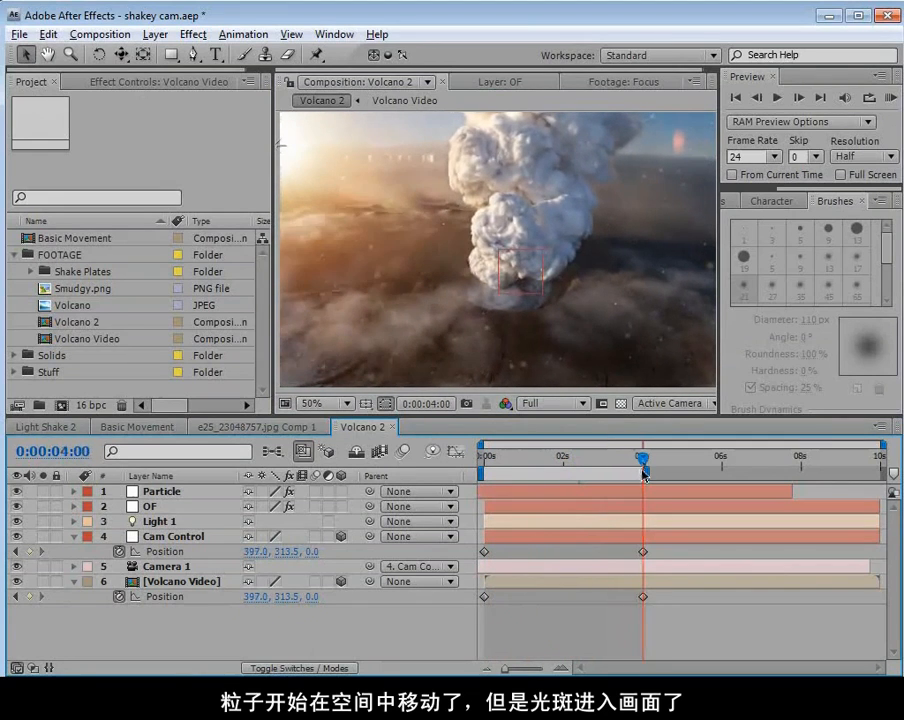
Move Light 1 farther left, well outside the frame at 0:00:04:00, and scrub back to the start to check the flare.
click(180, 523)
key(comma)
key(comma)
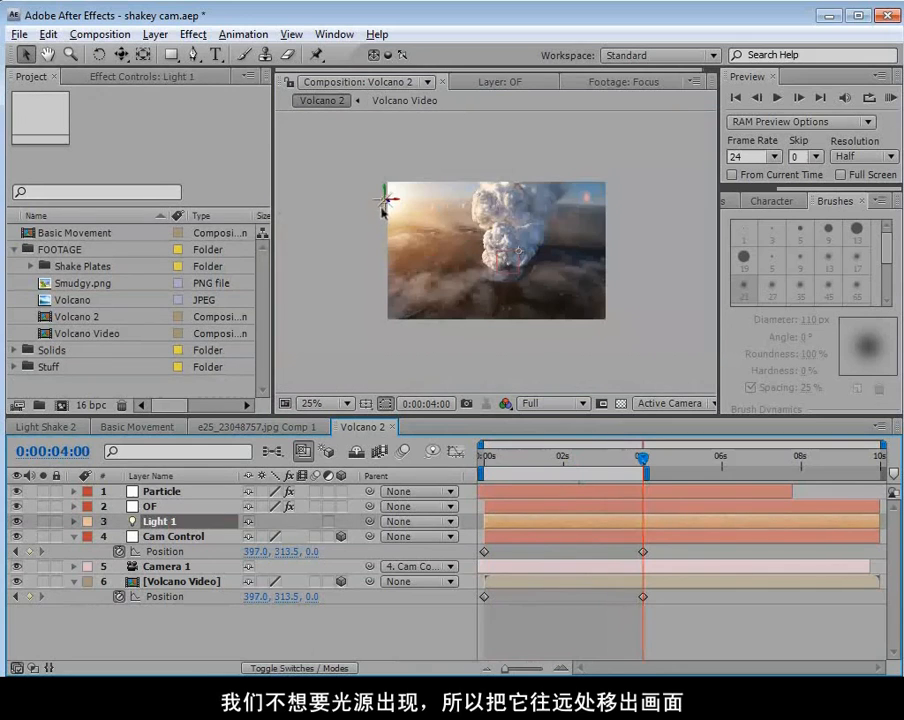
mouse_move(370, 194)
mouse_down()
mouse_move(386, 204)
mouse_move(370, 200)
mouse_up()
key(period)
key(grave)
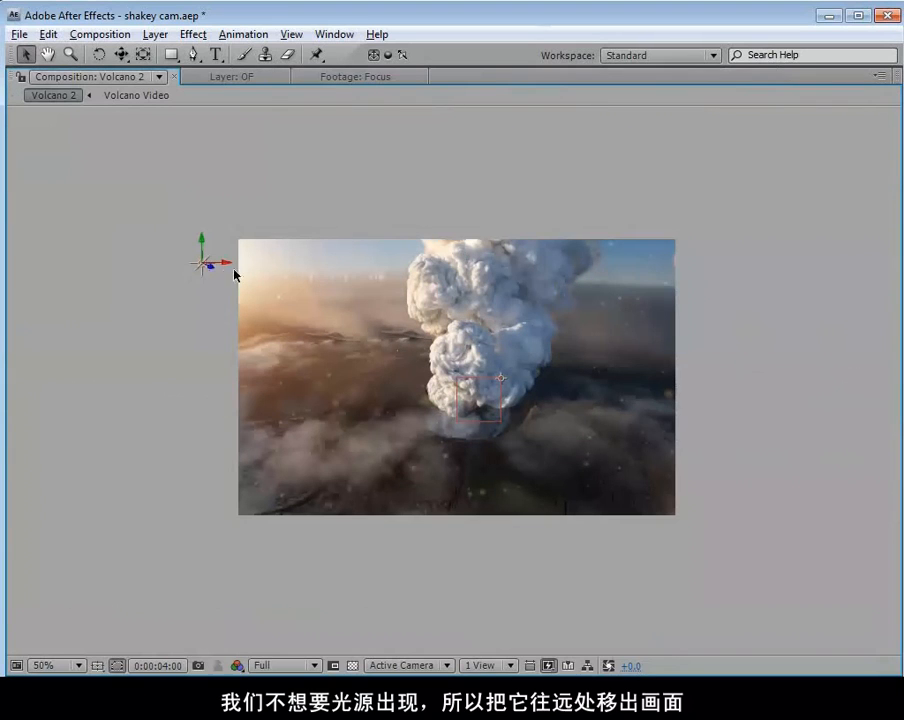
key(grave)
click(519, 456)
drag(519, 456, 478, 484)
Scale the Volcano Video layer up to 117.8% so it extends beyond the frame edges.
scroll(511, 233, down, 1)
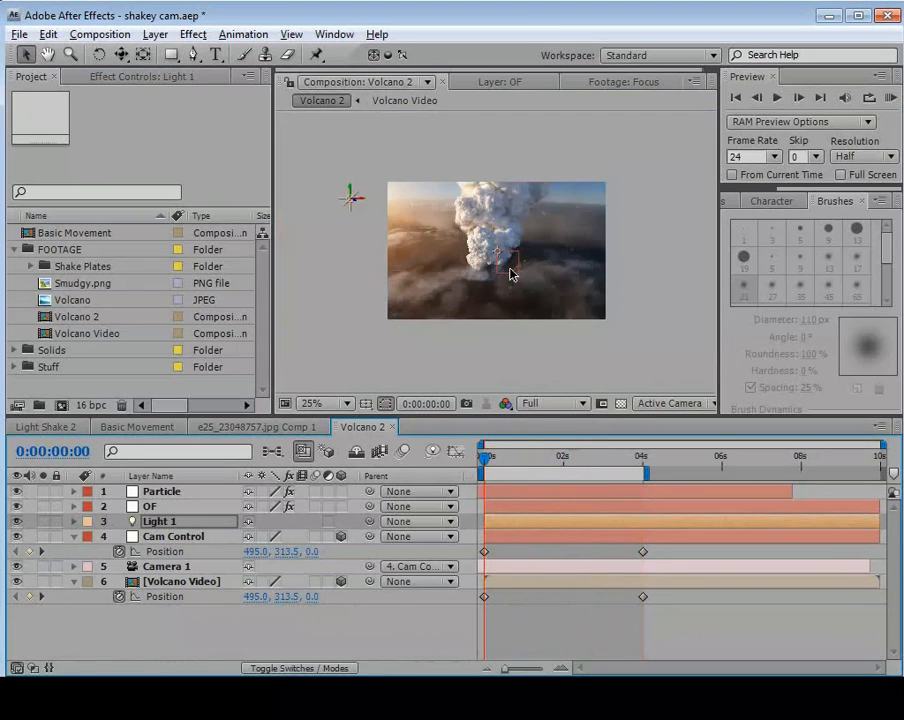
click(205, 581)
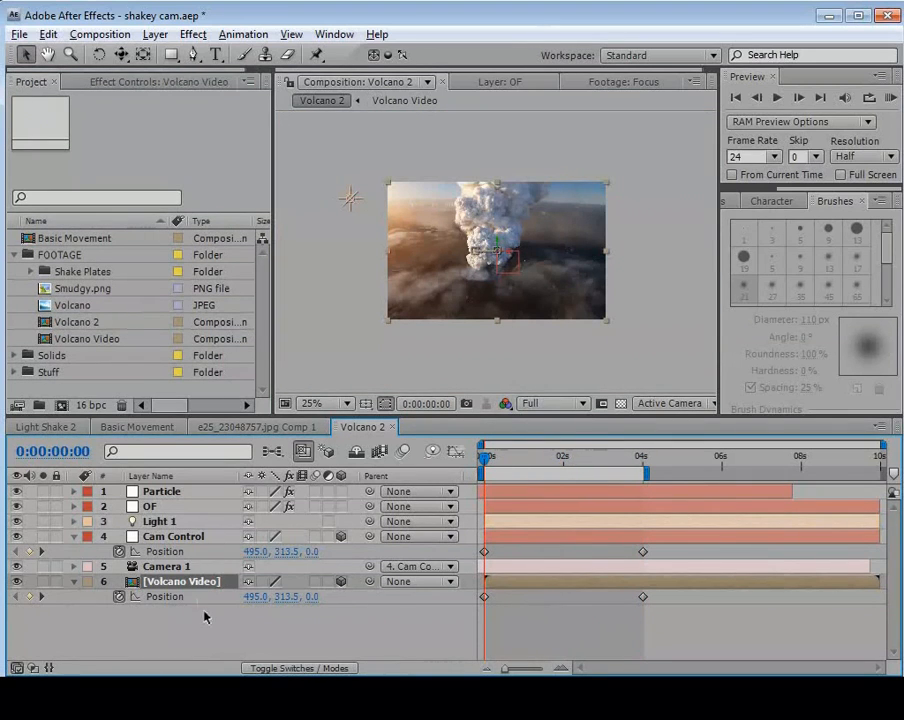
key(s)
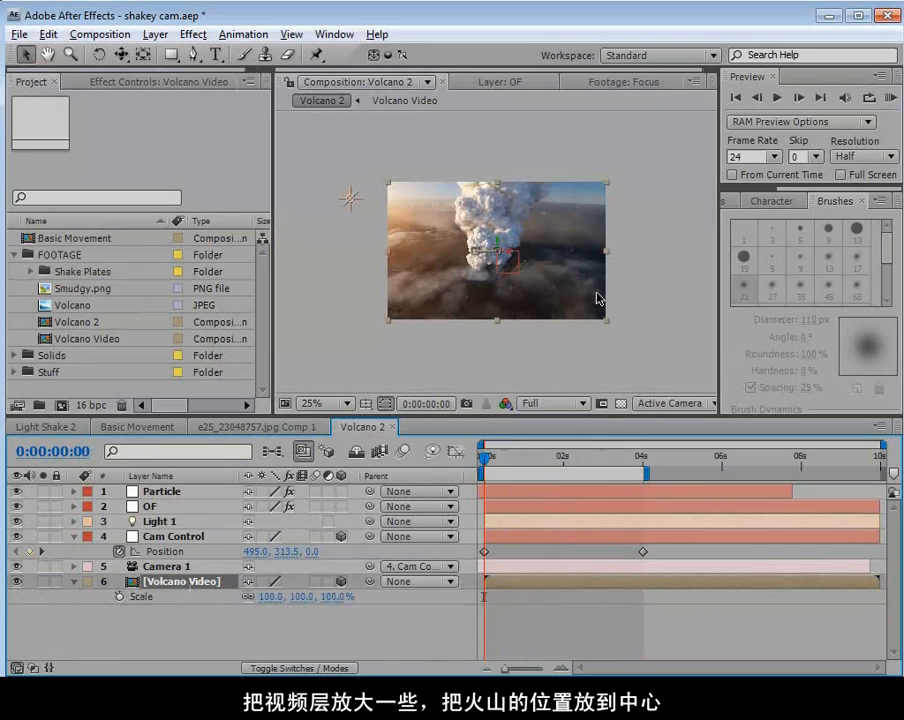
drag(607, 323, 626, 348)
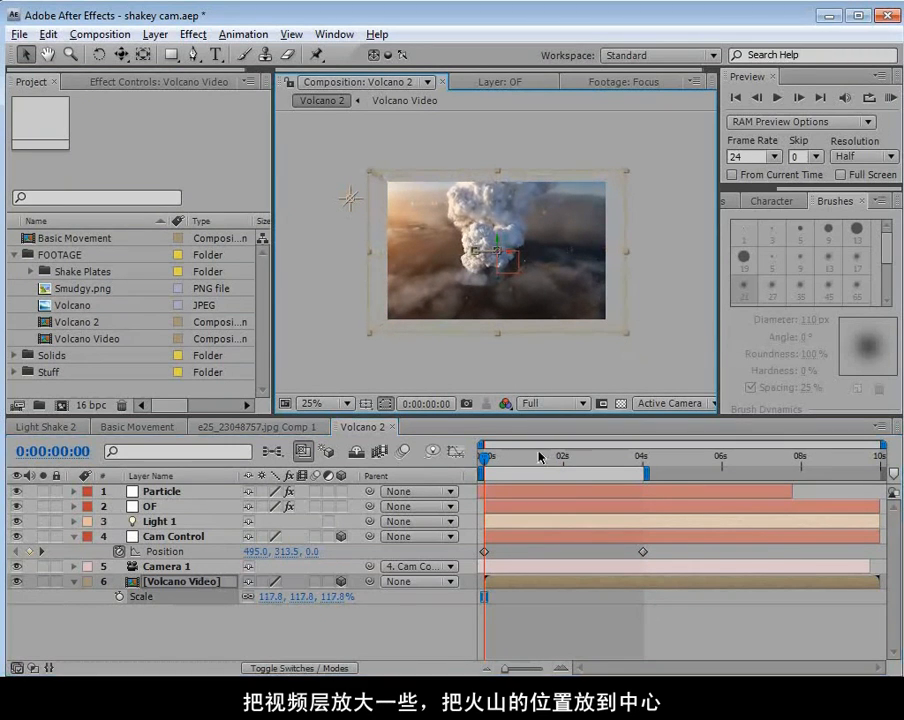
Show the title-safe guides and shift Volcano Video slightly right at 0:00:00:00 to centre the volcano.
key(period)
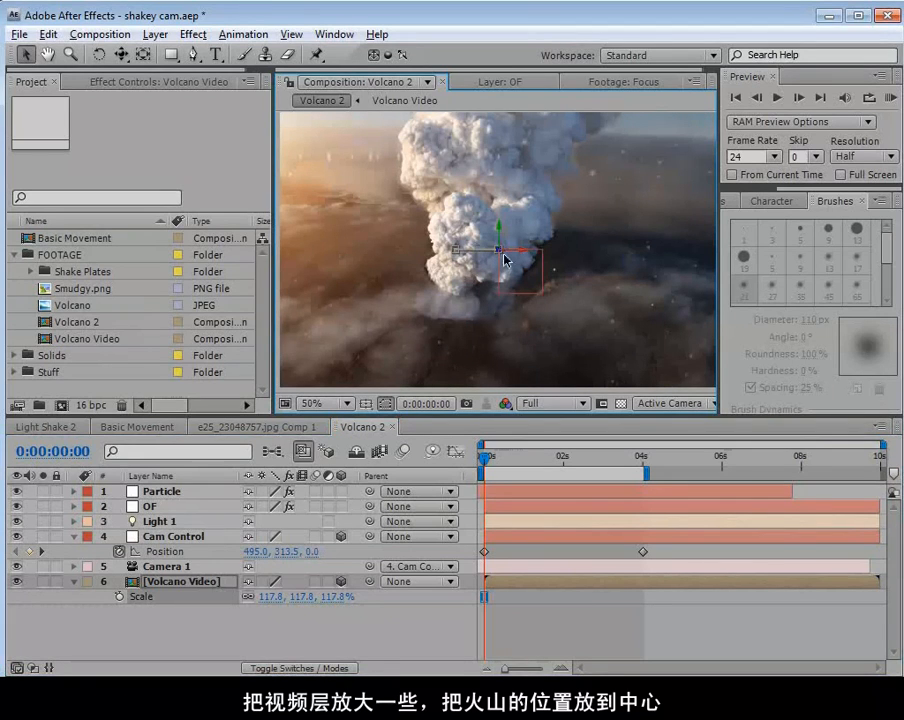
key(apostrophe)
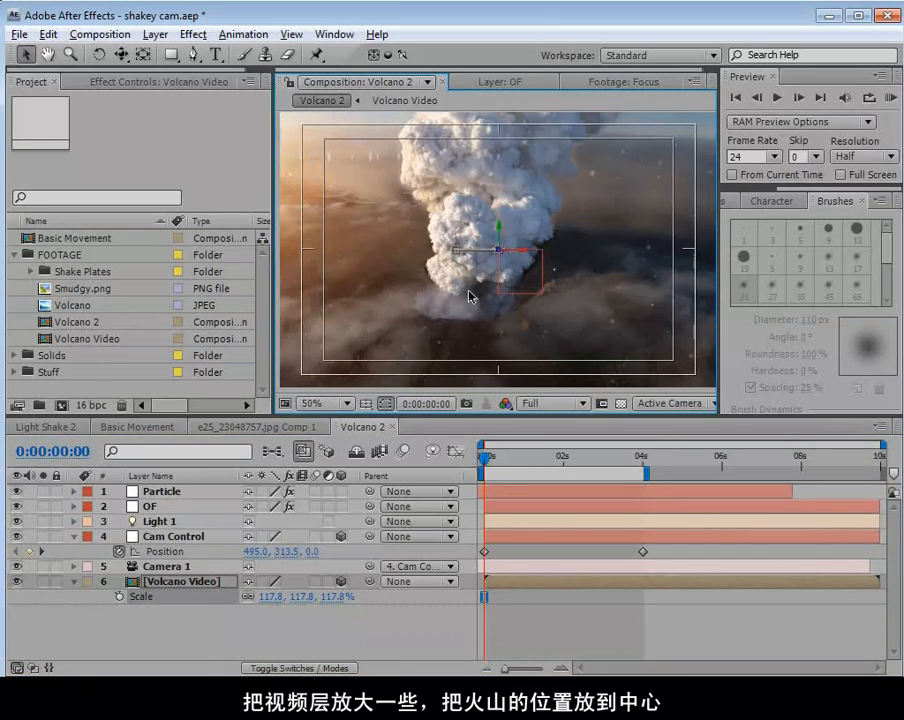
drag(449, 284, 466, 285)
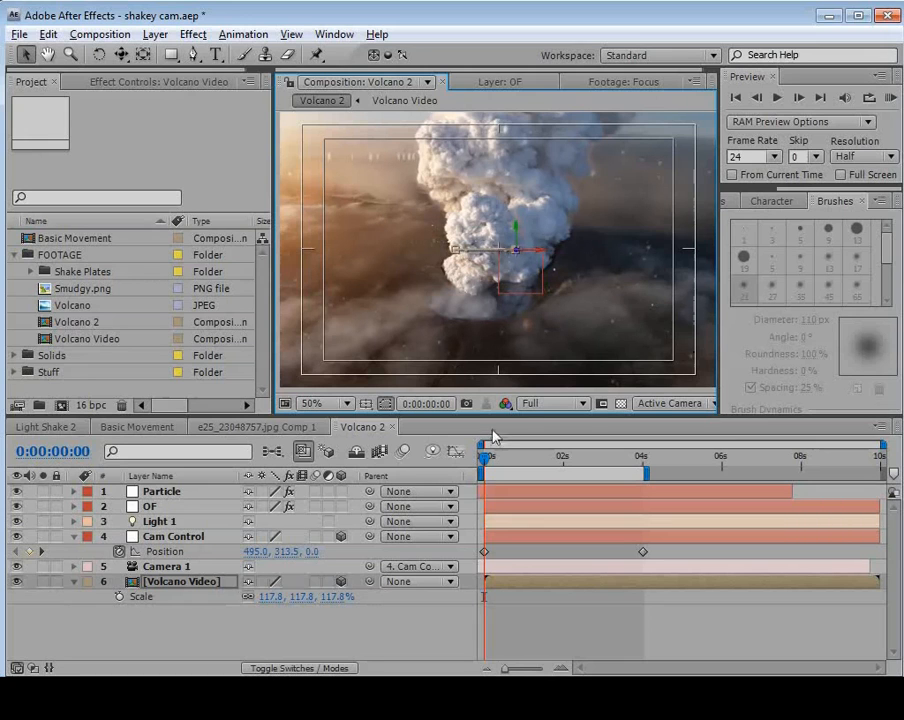
Shift Volcano Video left at 0:00:04:00 to centre the volcano there too, and hide the title-safe guides.
drag(588, 460, 640, 482)
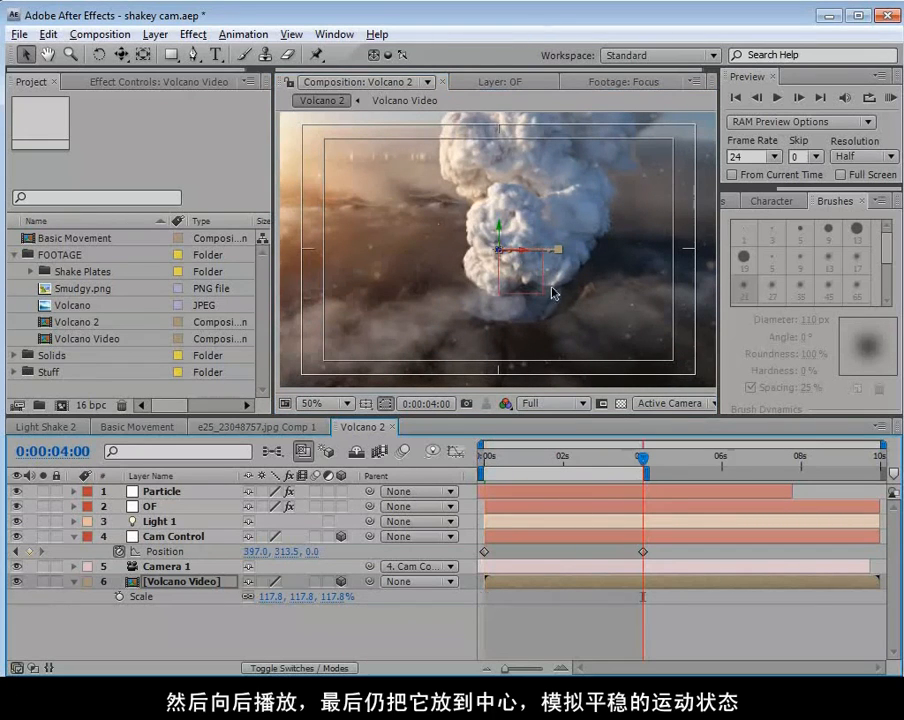
mouse_move(557, 296)
mouse_down()
mouse_move(568, 316)
mouse_move(549, 317)
mouse_up()
key(grave)
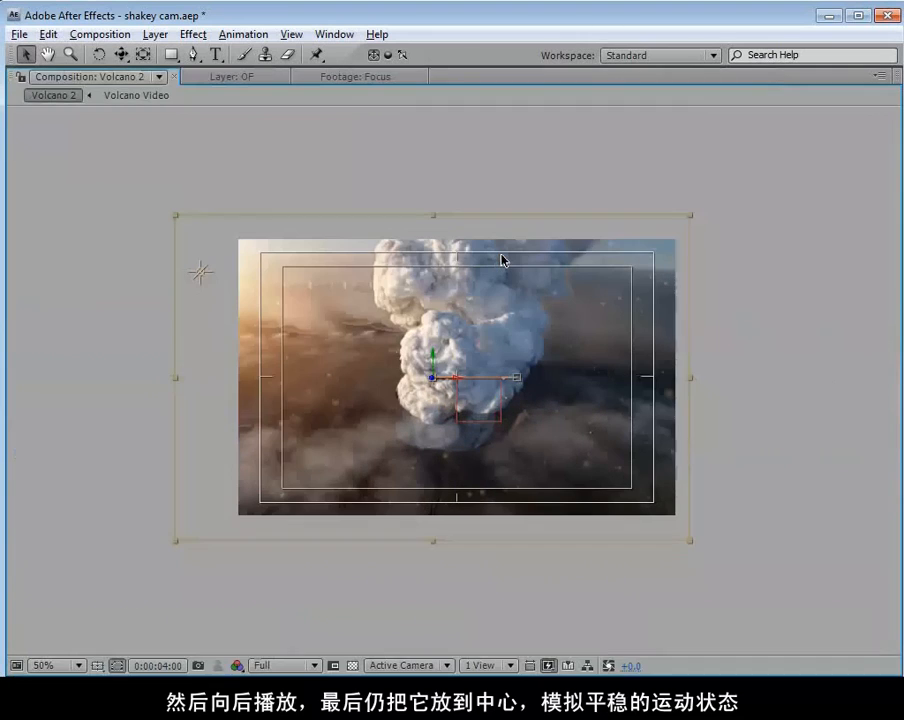
key(grave)
key(apostrophe)
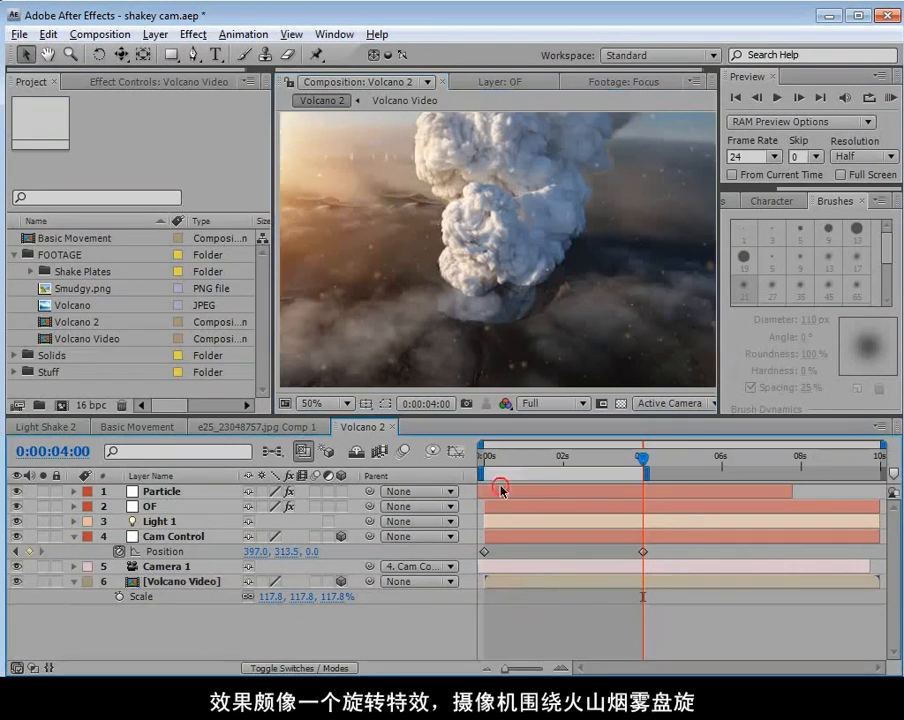
Scrub through the shot, show the layer controls, and nudge Volcano Video slightly right at 0:00:04:00 to refine the volcano's framing.
click(485, 462)
drag(485, 462, 630, 516)
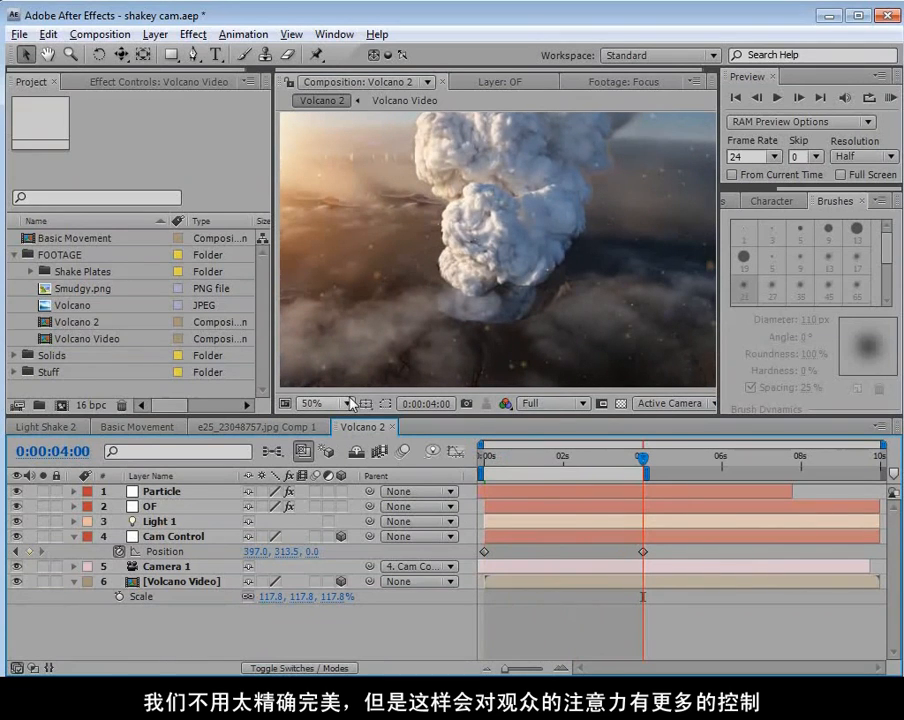
click(385, 403)
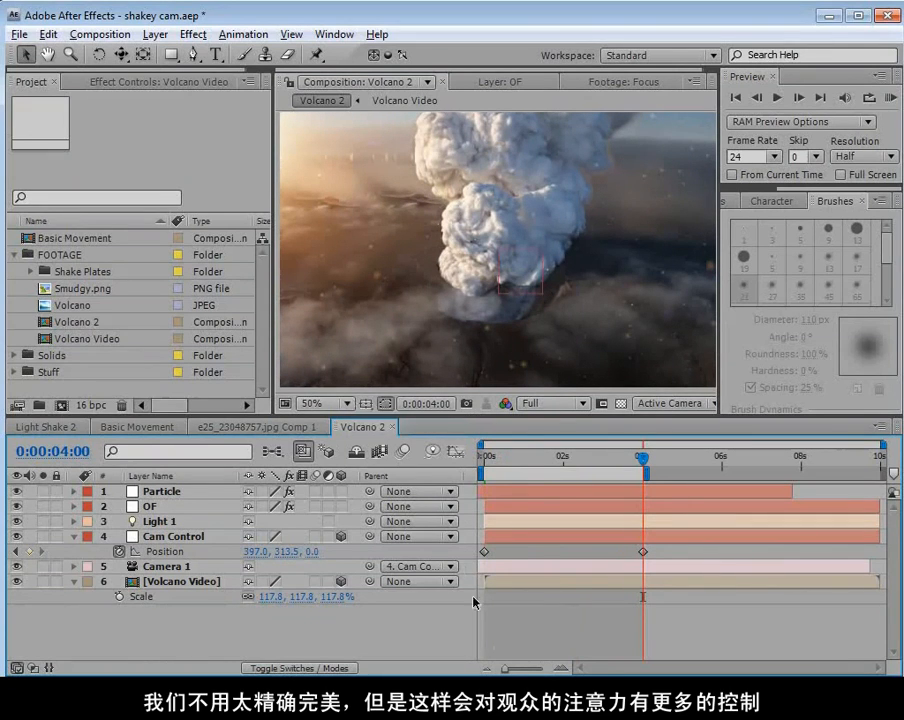
click(570, 586)
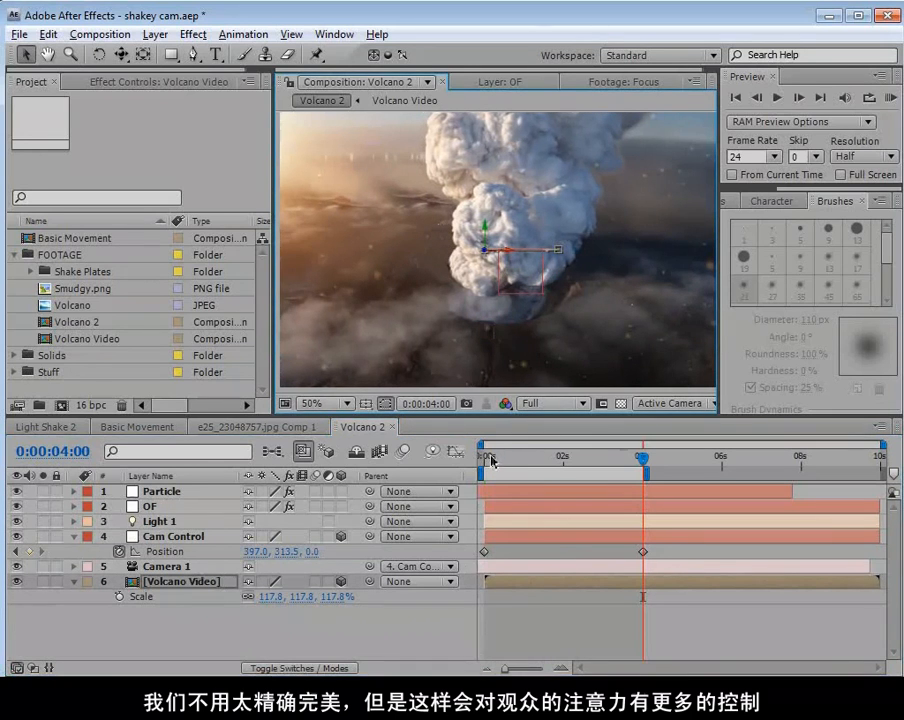
click(490, 461)
drag(487, 465, 434, 499)
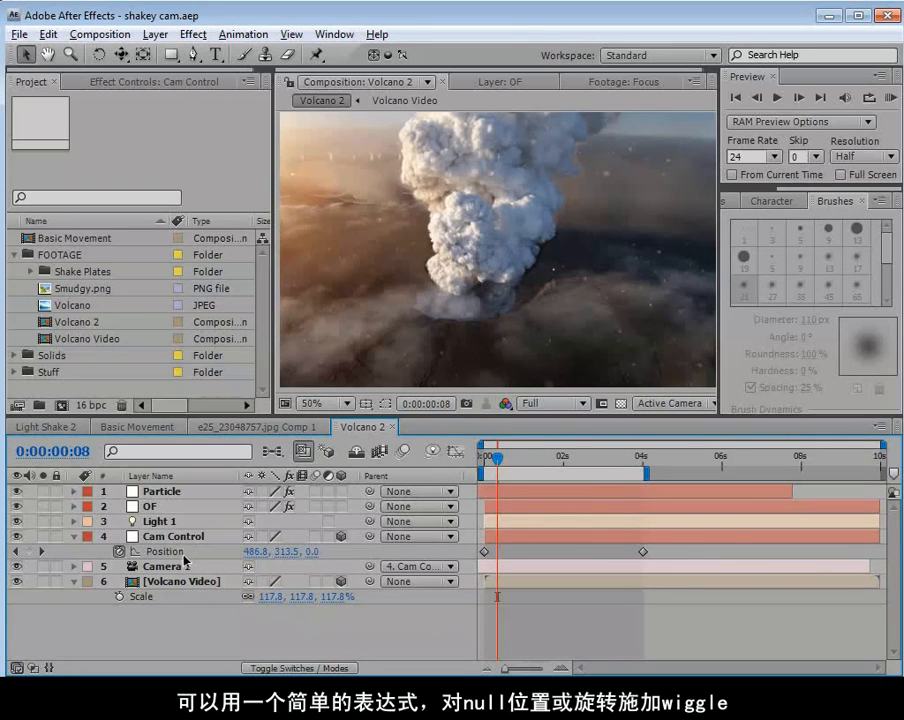
Apply the expression wiggle(1,15) to Cam Control's Position, and reveal the rotation properties of Camera 1.
alt+click(119, 551)
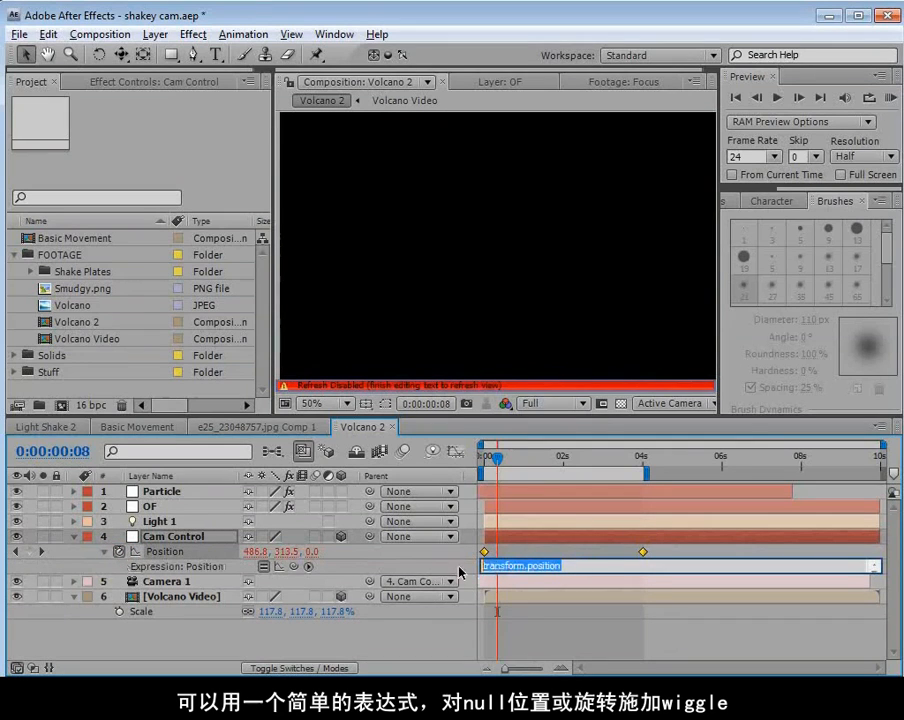
text(wiggle(1,15)
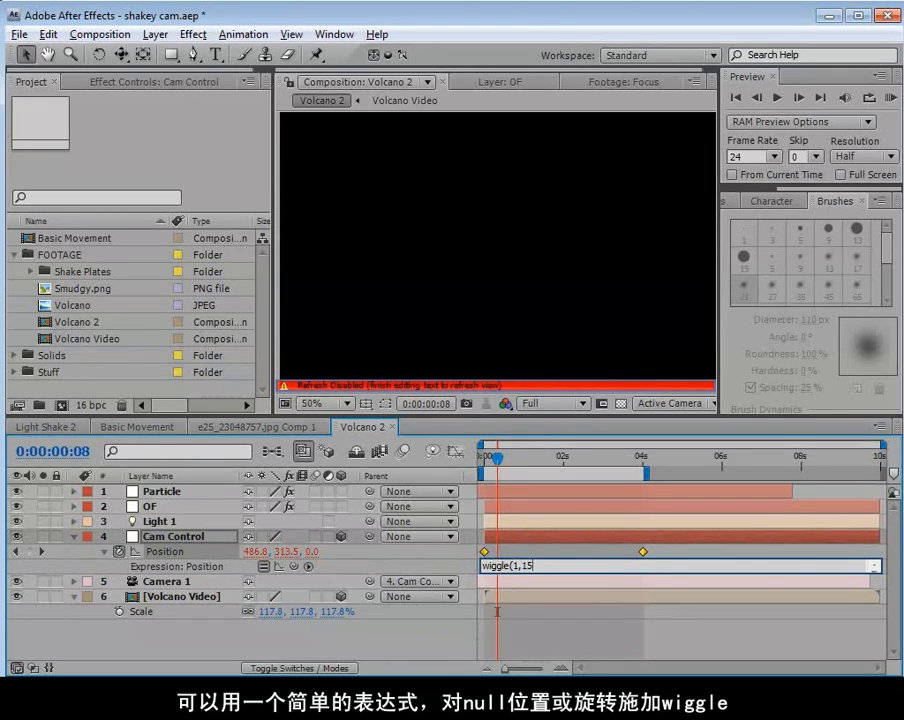
click(559, 630)
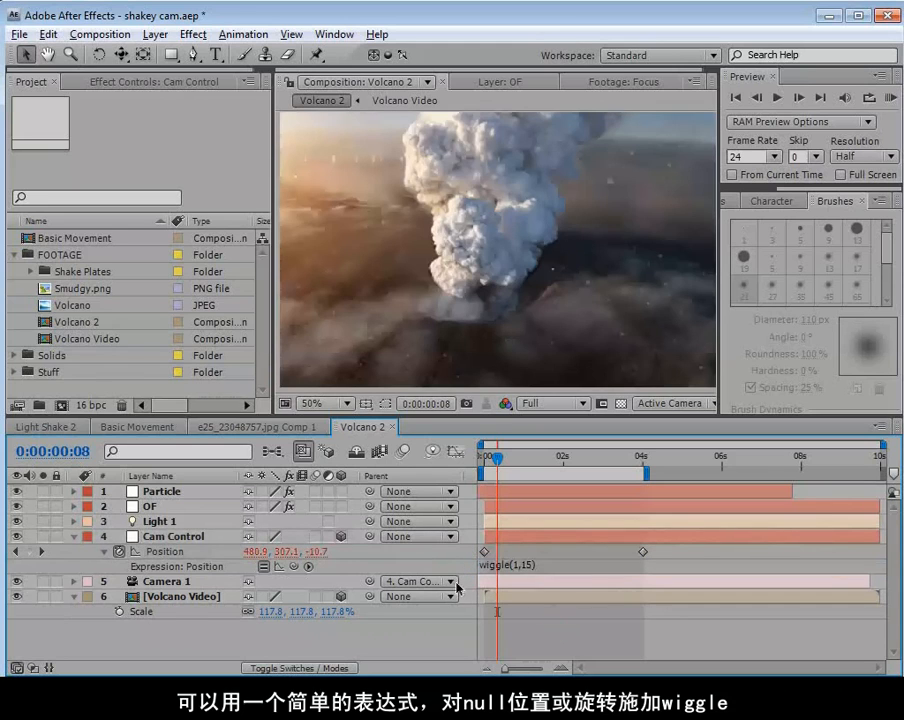
click(179, 584)
key(r)
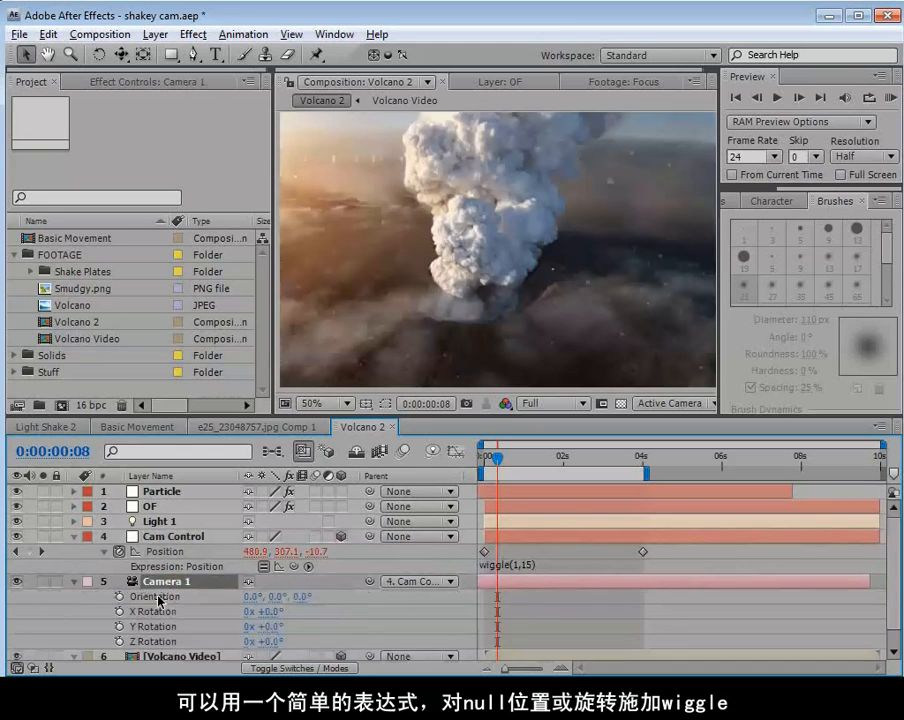
click(274, 626)
click(272, 643)
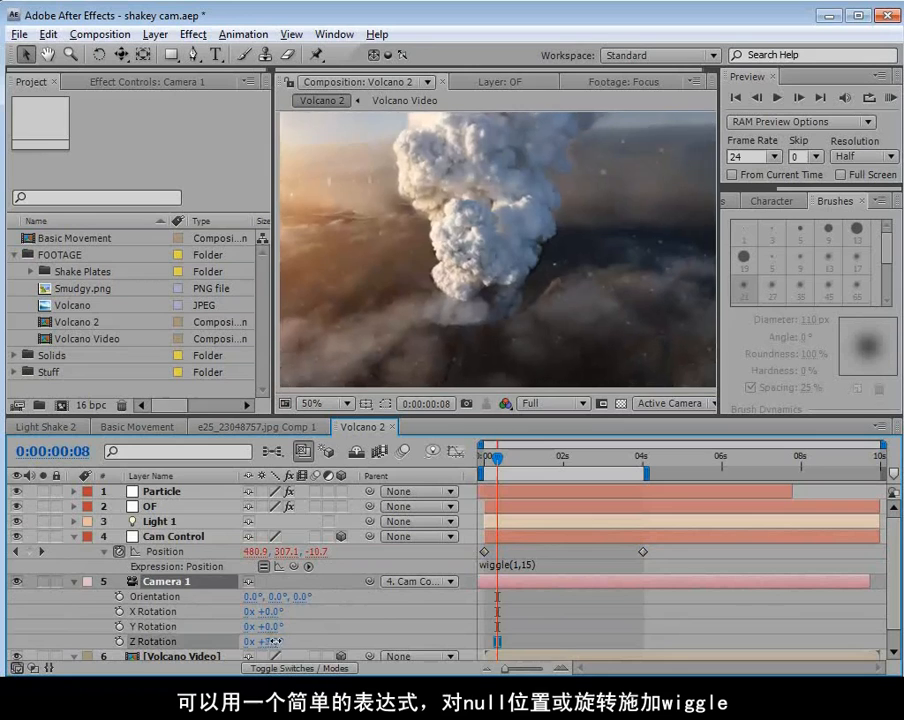
key(ctrl+z)
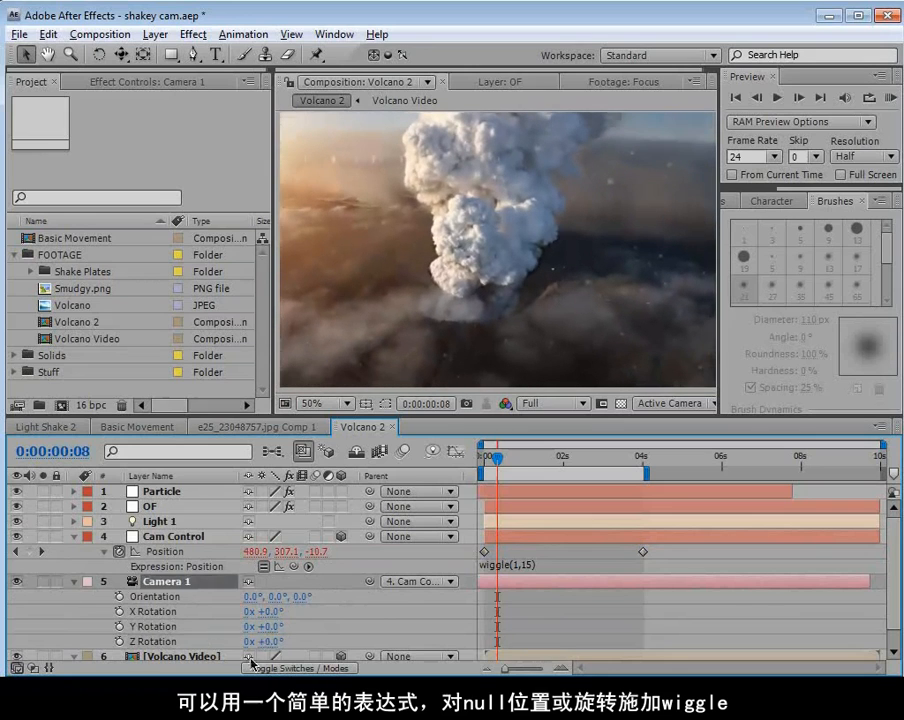
Apply the expression wiggle(.5,5) to Camera 1's Z Rotation and scrub to 0:00:01:12 to check the sway.
alt+click(121, 641)
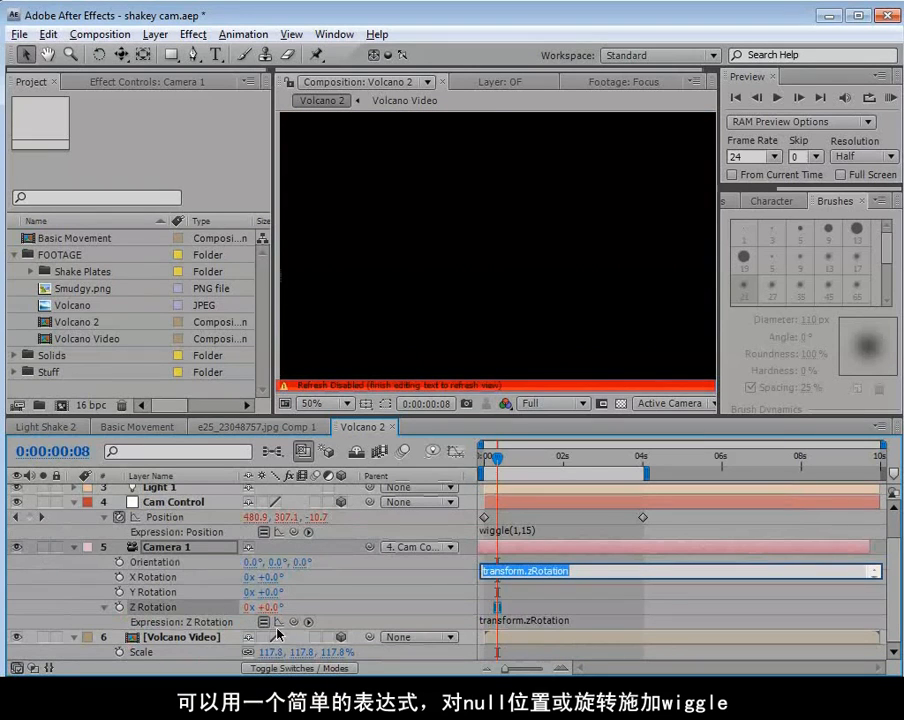
text(wigl)
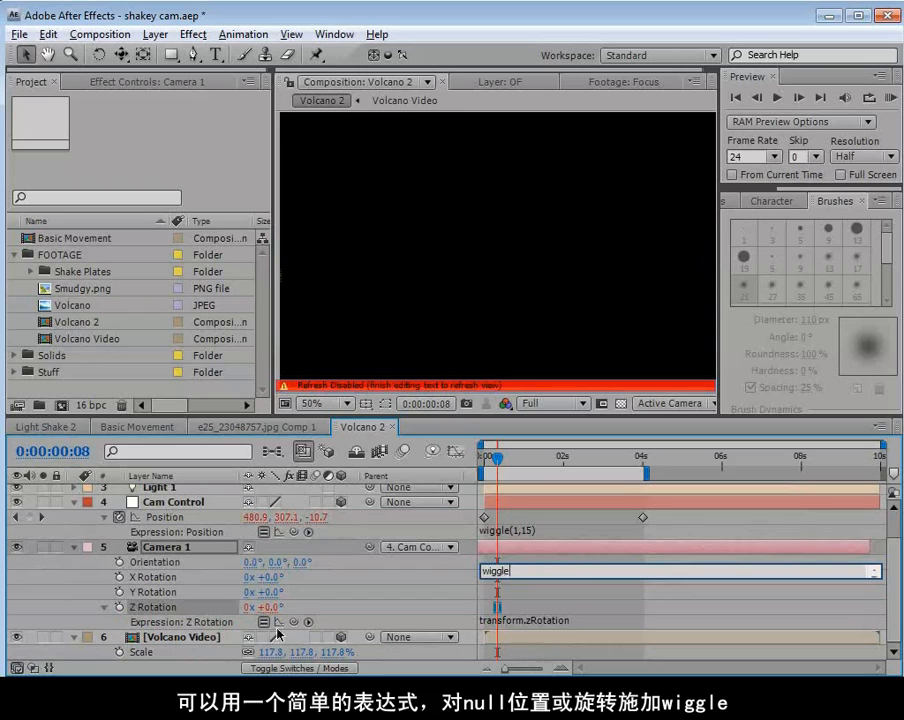
text(le(.5,5)
click(510, 591)
drag(499, 458, 540, 490)
Apply the expression wiggle(9,2) to Camera 1's Position and scrub through the shot to check the added shake.
click(162, 548)
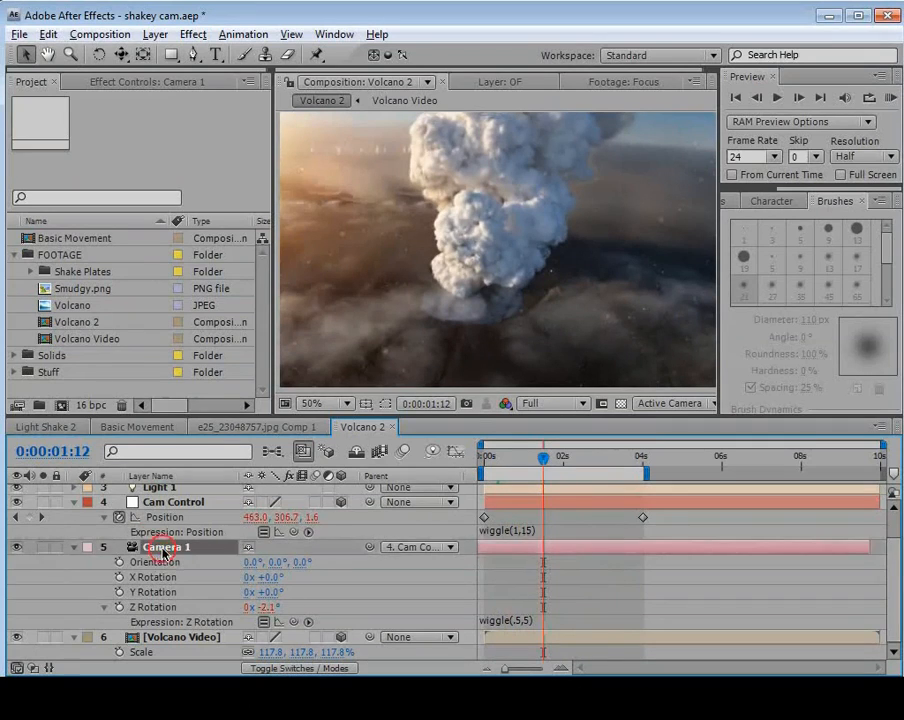
key(p)
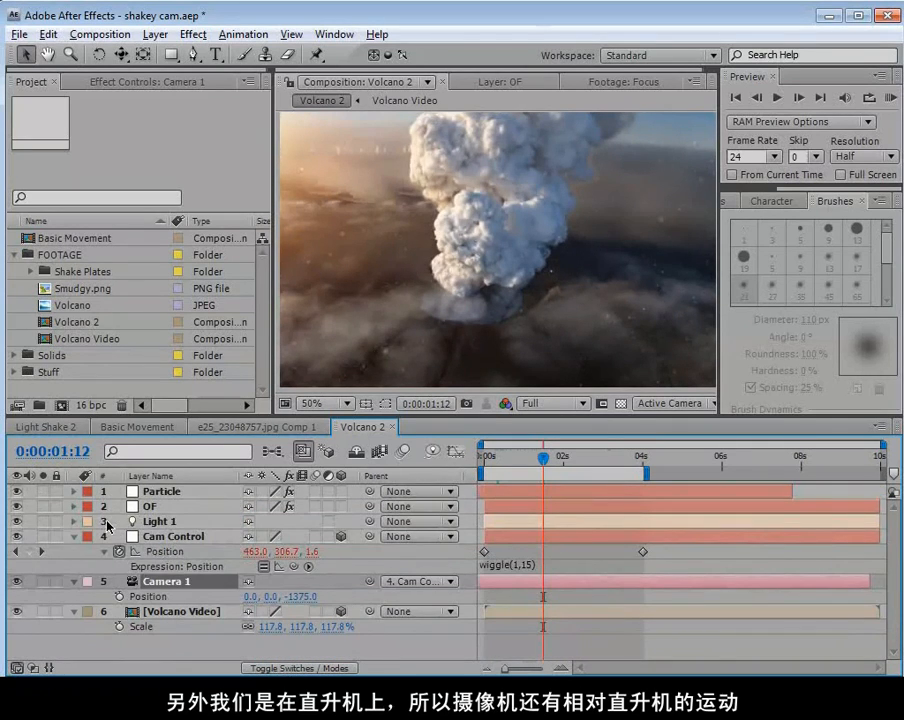
alt+click(119, 597)
text(wiggle()
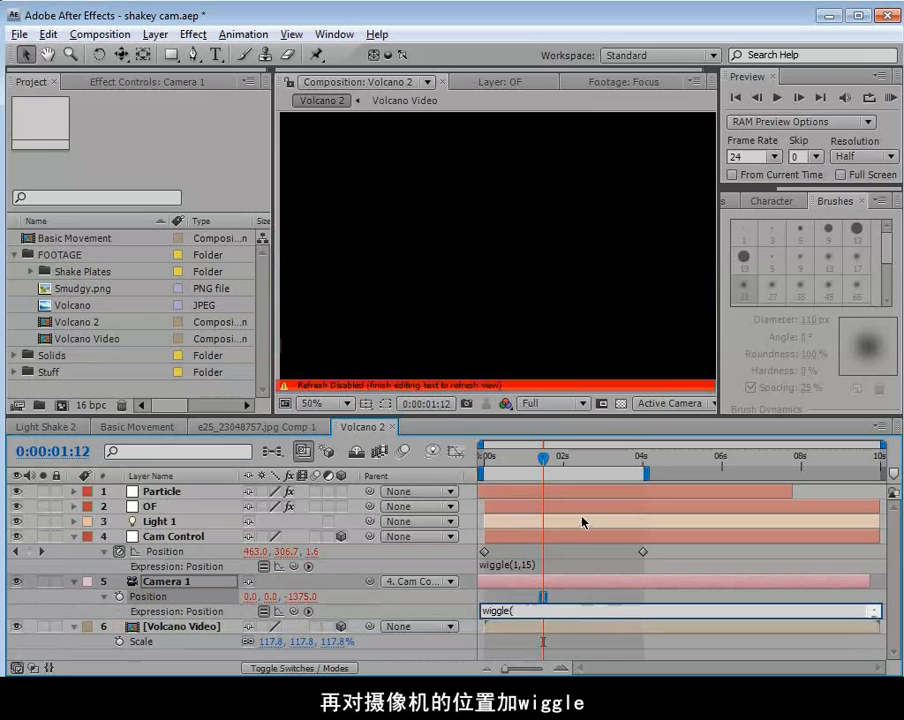
text(9,)
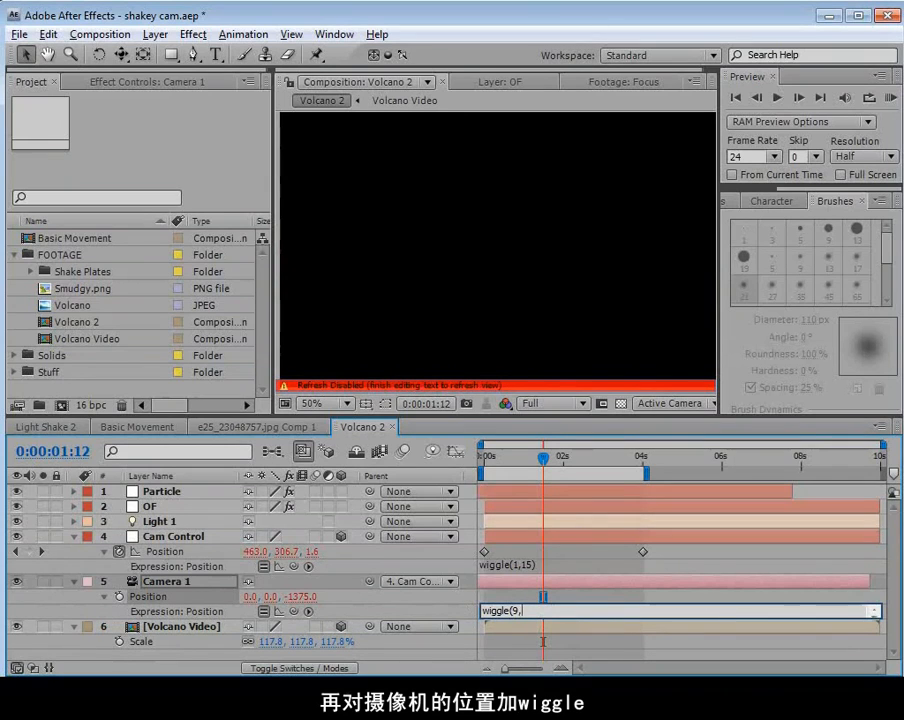
text(2))
click(581, 518)
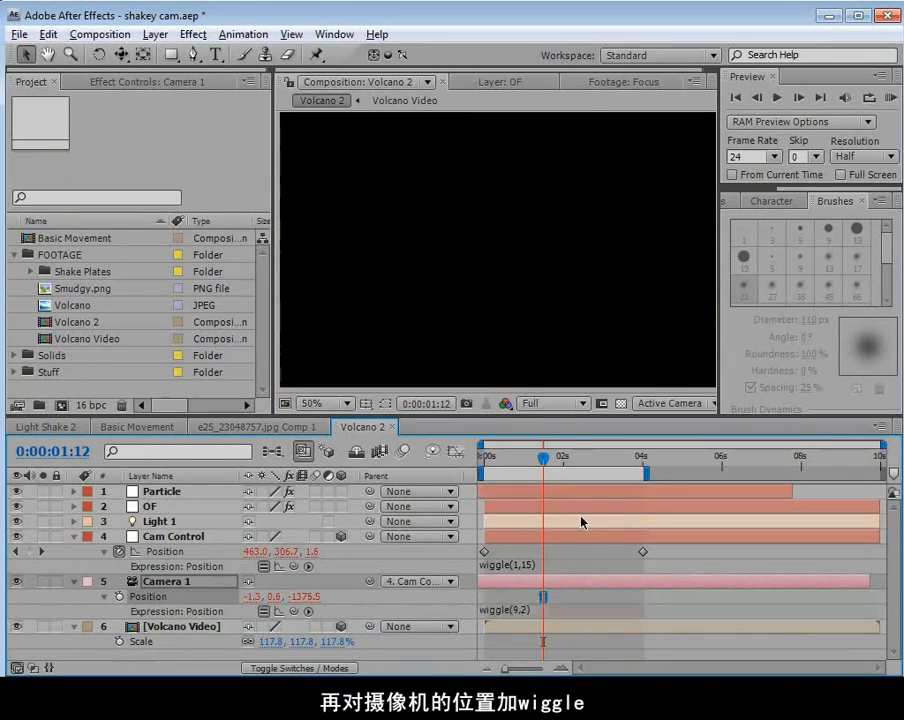
click(500, 458)
drag(500, 462, 462, 508)
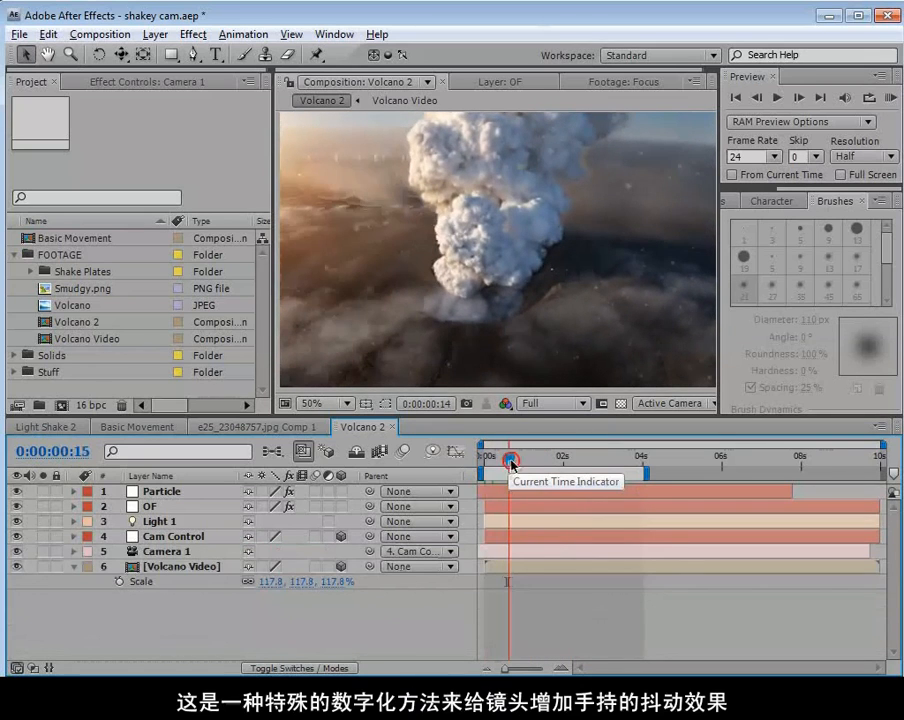
drag(510, 463, 637, 556)
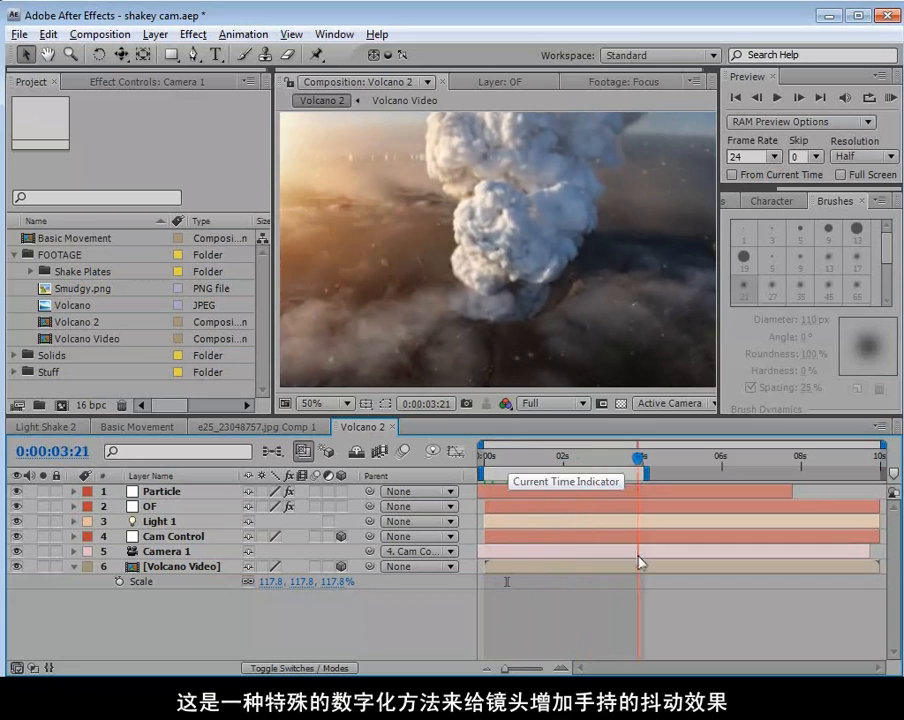
Open the Light Shake clip from the Shake Plates folder and scrub through it to examine its camera shake.
click(31, 271)
double_click(85, 288)
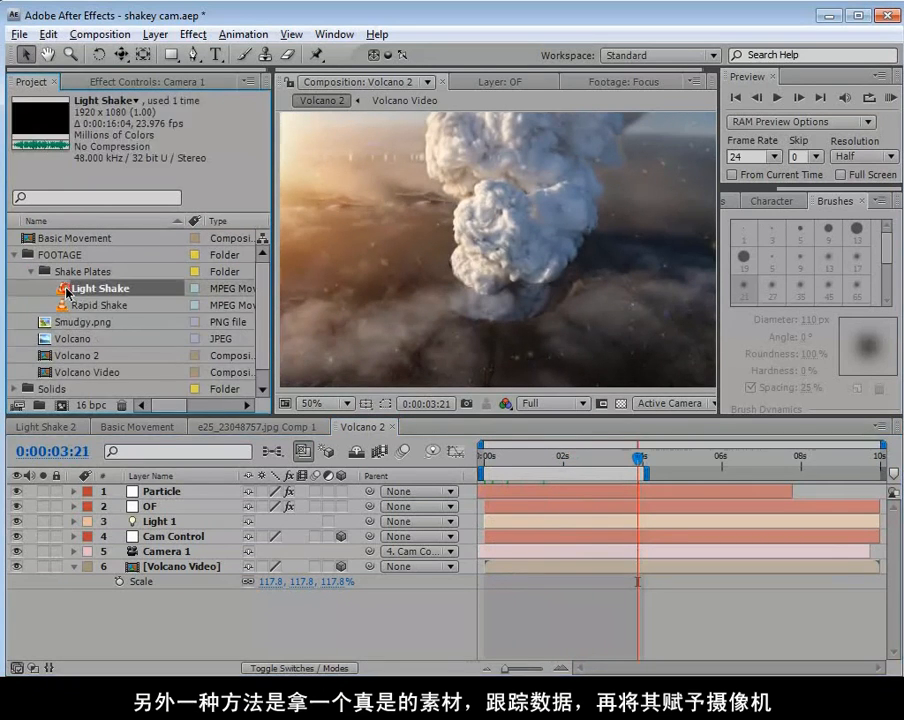
drag(320, 373, 582, 372)
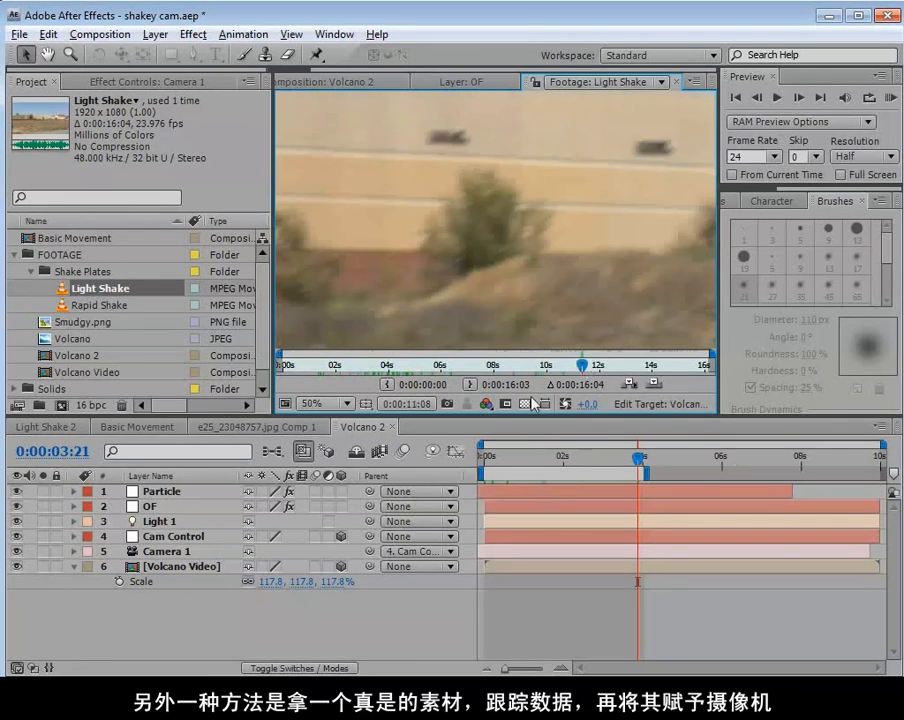
drag(512, 372, 413, 382)
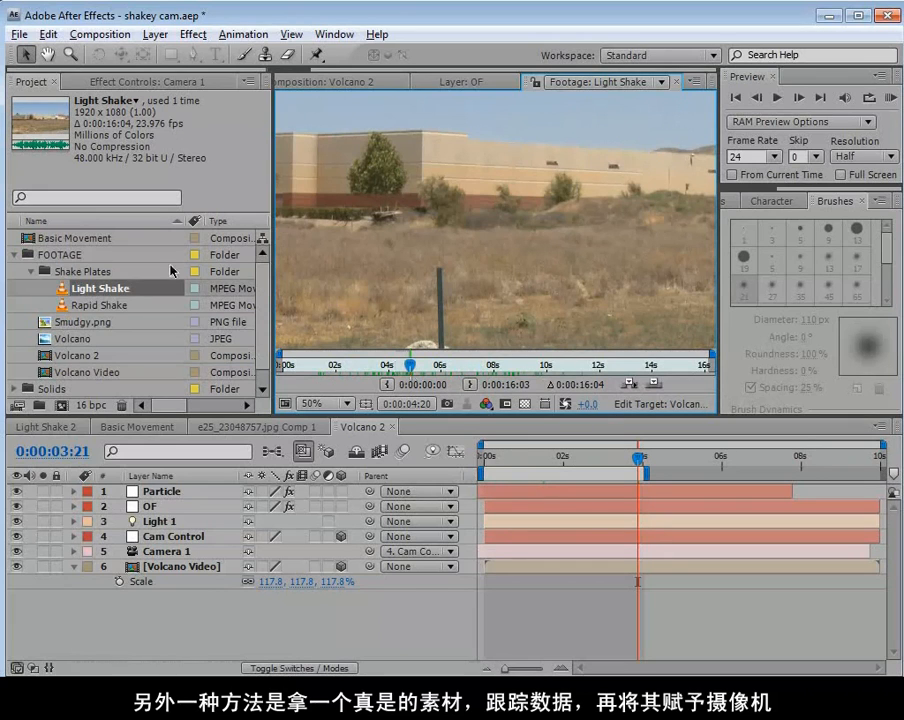
Create a new composition from the Light Shake clip.
click(95, 305)
click(66, 291)
drag(66, 291, 63, 410)
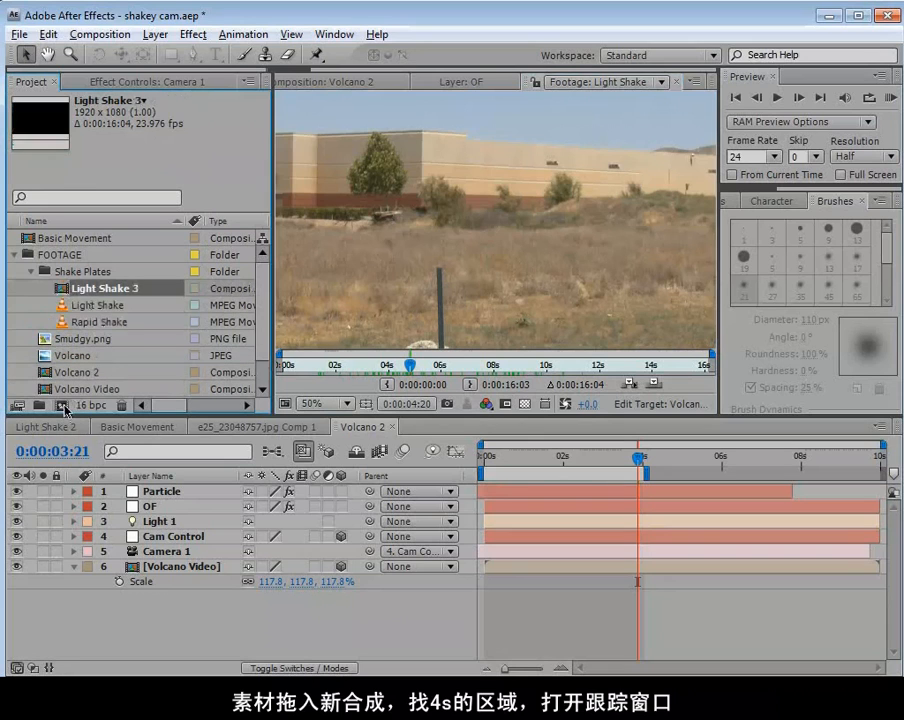
scroll(484, 262, down, 1)
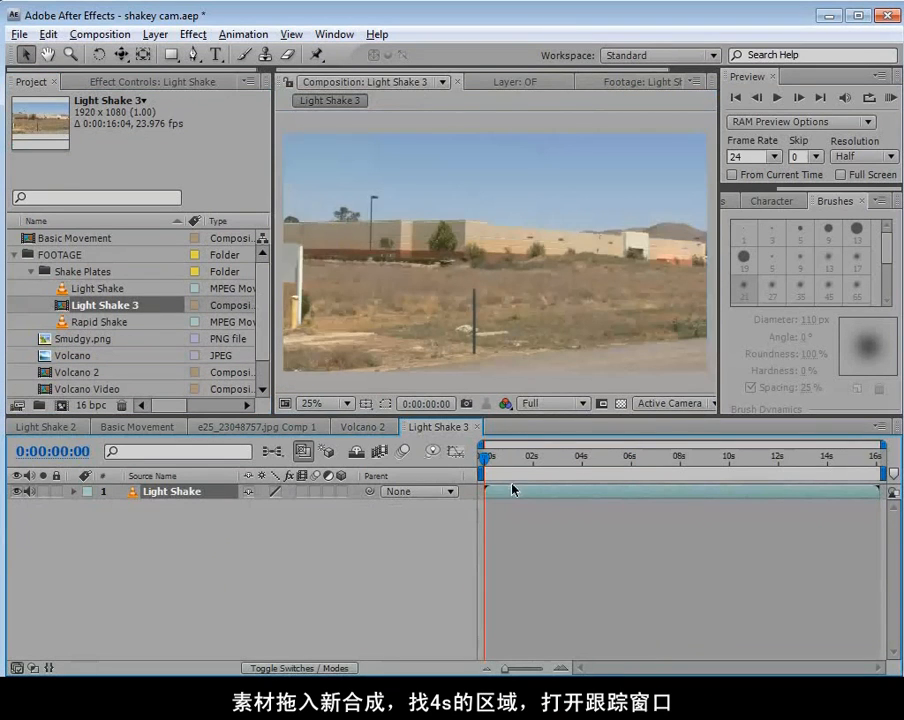
Set the work area to a four-second stretch from about 2 to 6 seconds and return to 0:00:02:00.
drag(512, 474, 632, 484)
key(b)
key(n)
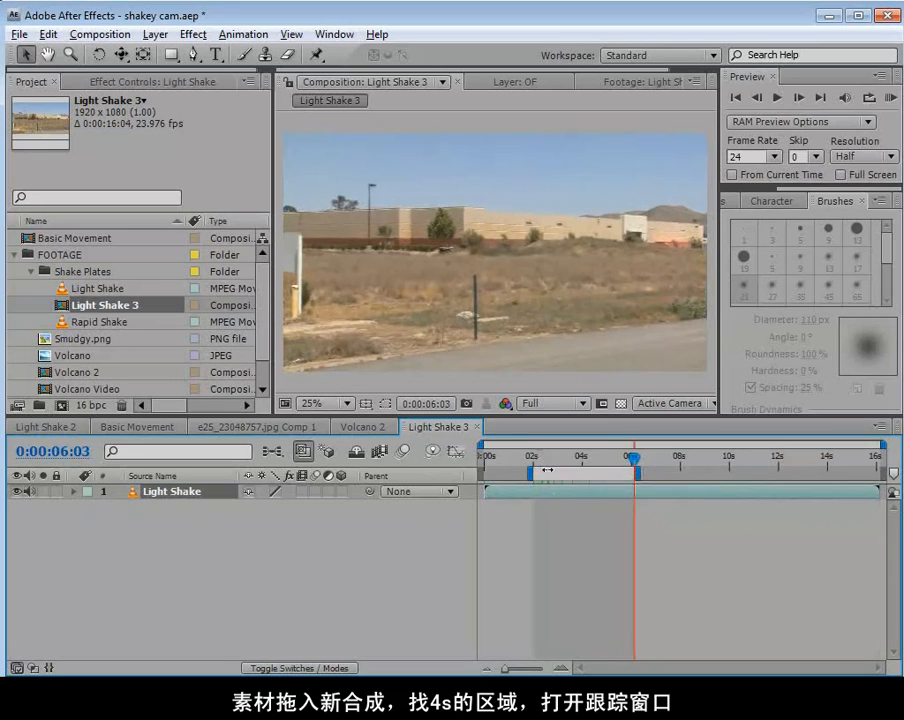
click(535, 462)
click(539, 494)
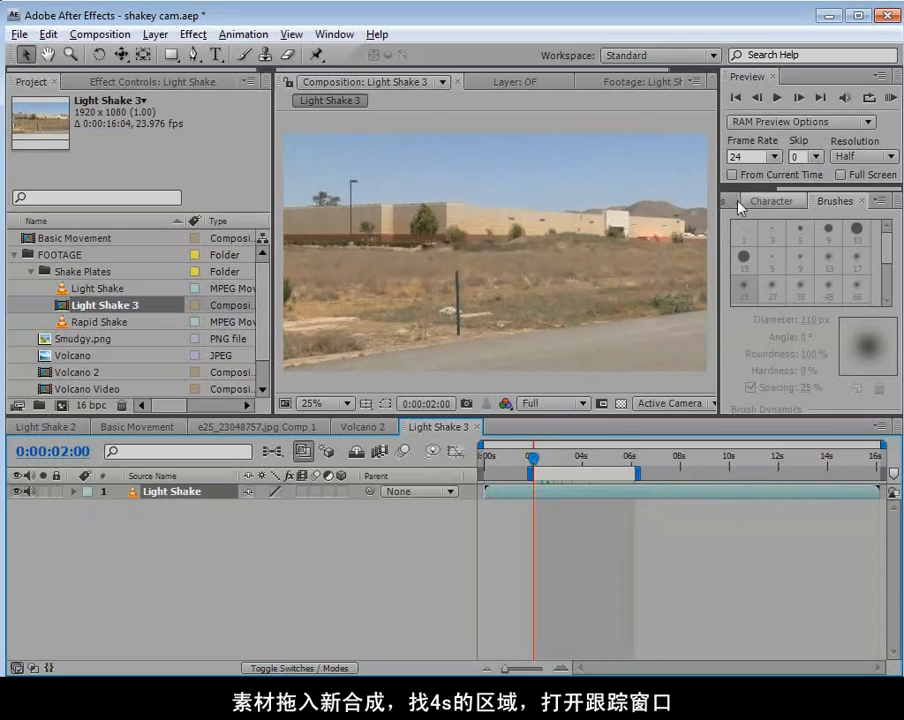
Show the Tracker and start a motion track on the Light Shake layer with both Position and Rotation enabled.
click(340, 37)
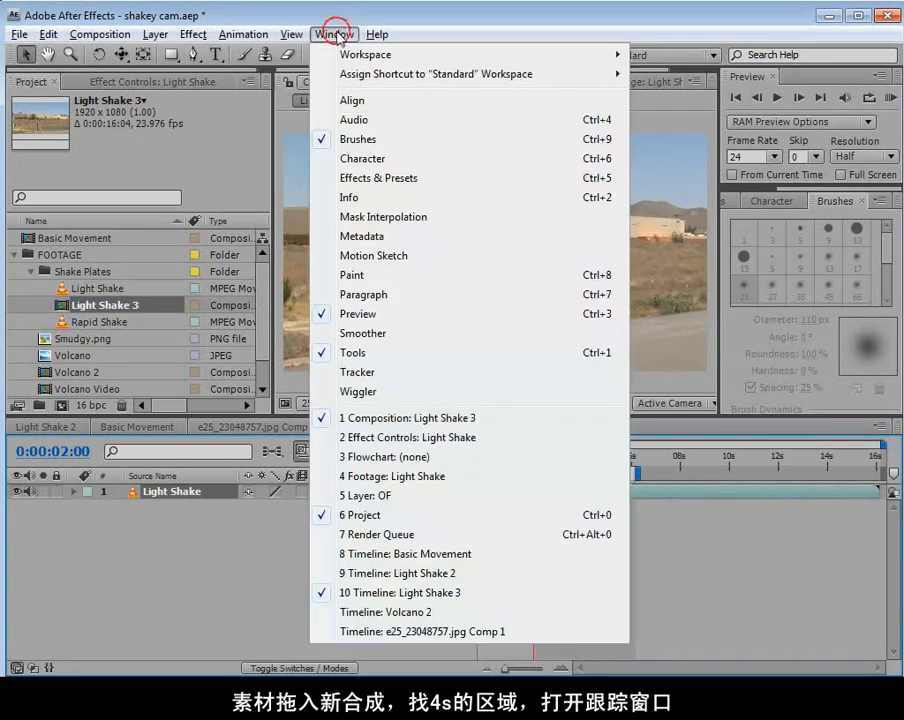
click(368, 374)
click(768, 451)
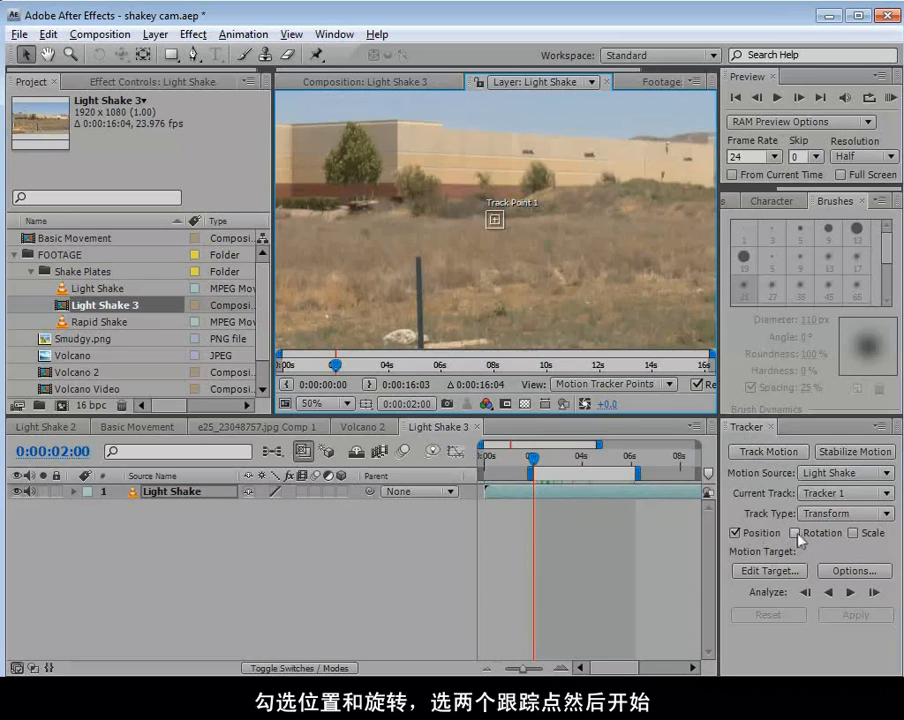
click(795, 533)
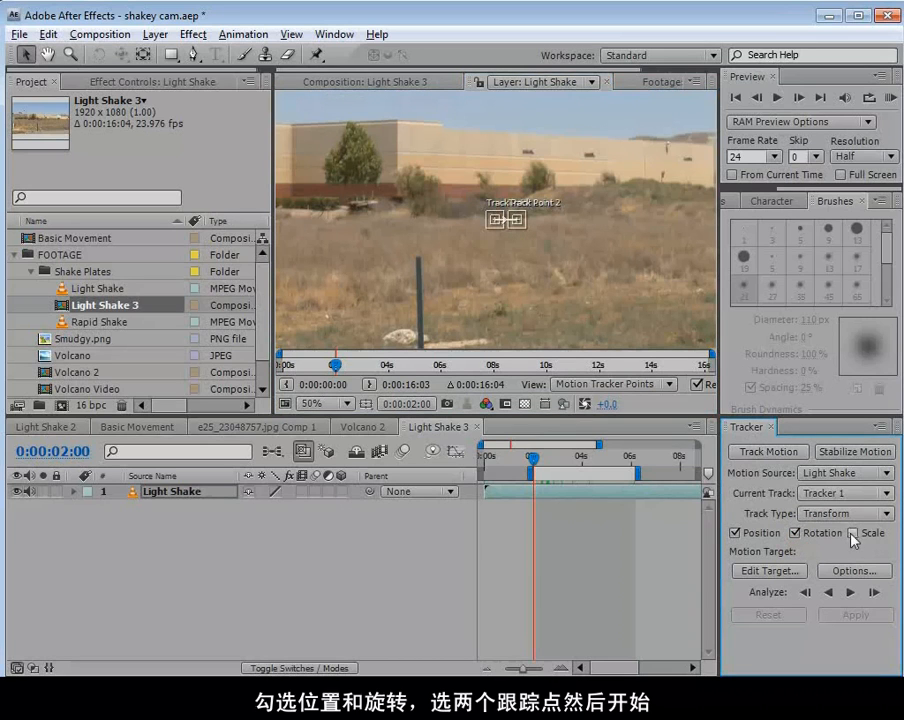
In an enlarged view, place Track Point 1 on the lamp post's top and Track Point 2 on the white building section's edge.
key(grave)
key(space)
drag(466, 313, 259, 233)
click(525, 362)
drag(548, 370, 792, 310)
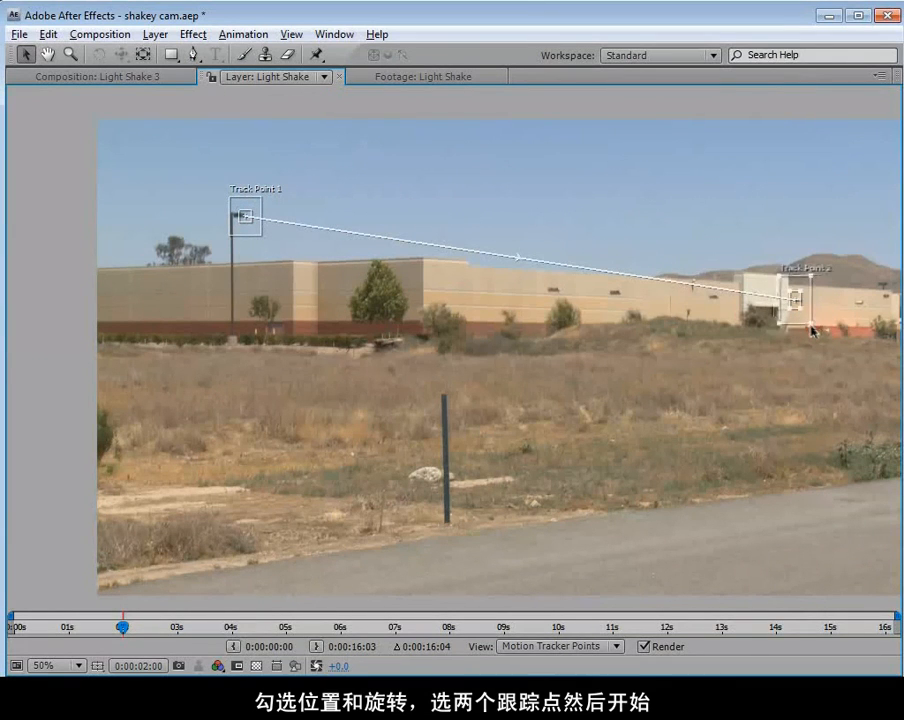
key(grave)
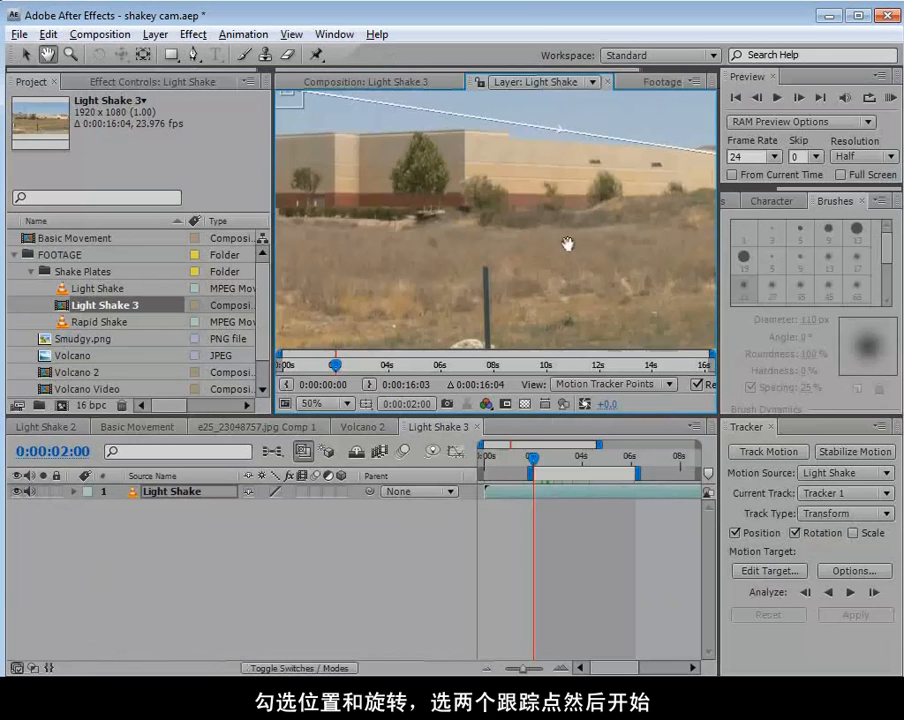
Analyze both track points forward from 0:00:02:00 to 0:00:06:21, past the end of the work area.
scroll(580, 236, down, 2)
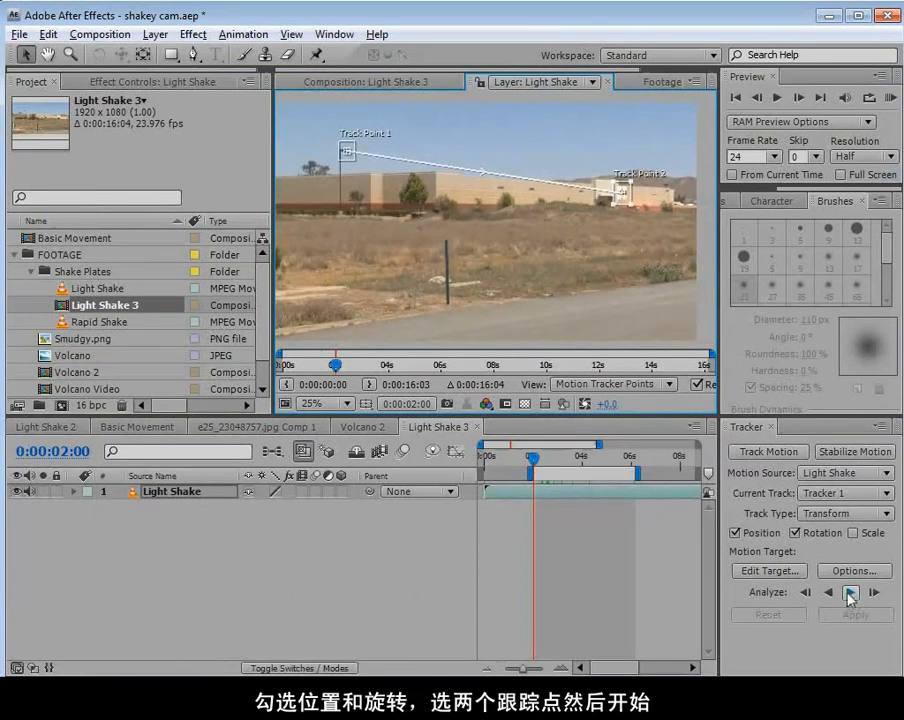
click(849, 594)
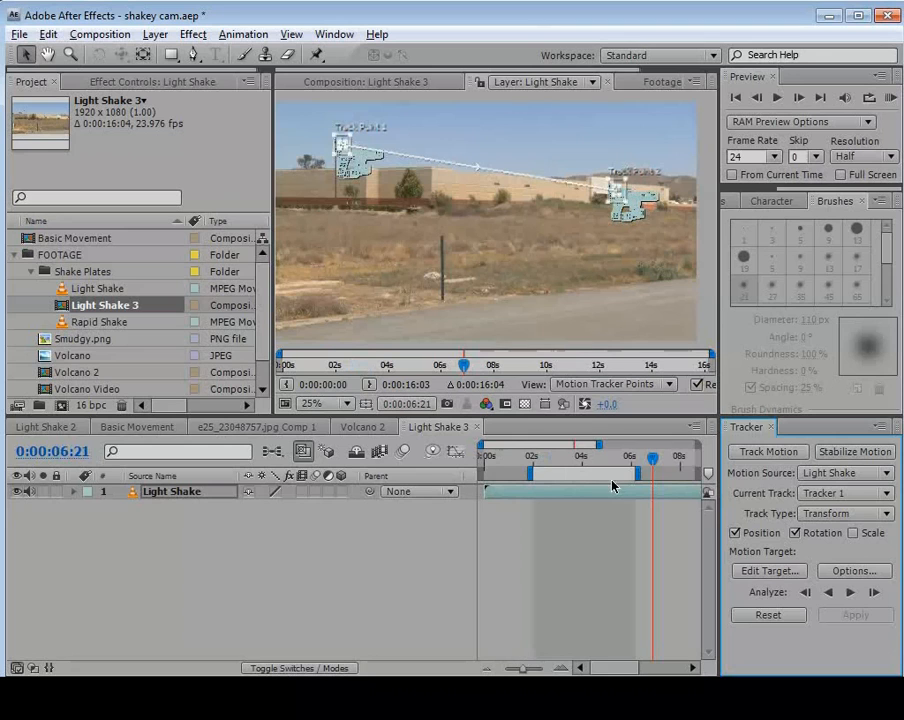
click(565, 615)
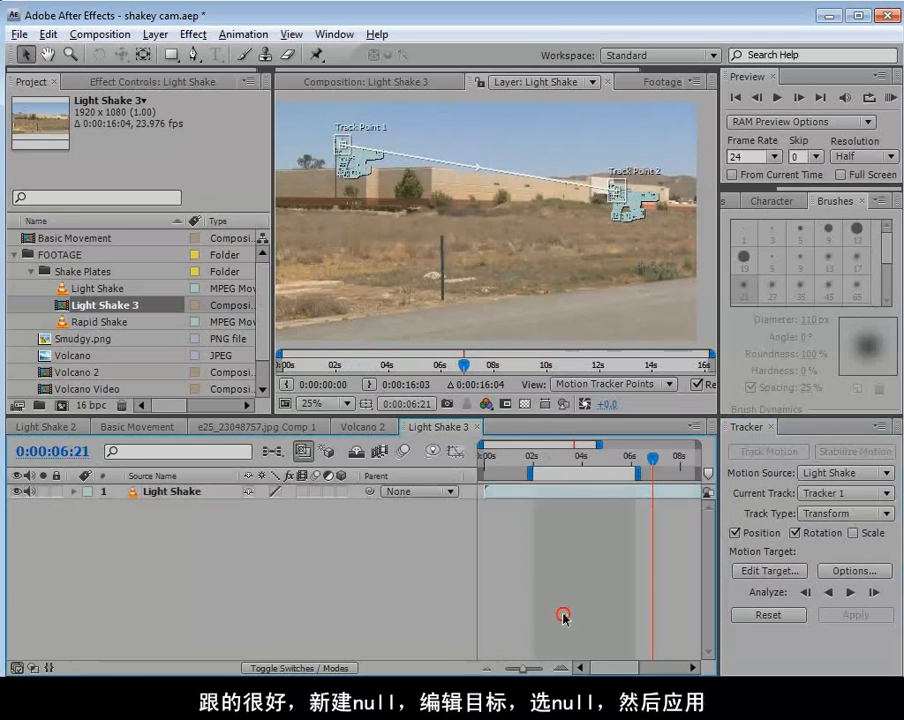
Add a null object to the Light Shake 3 composition to receive the tracking data.
click(172, 37)
mouse_move(178, 54)
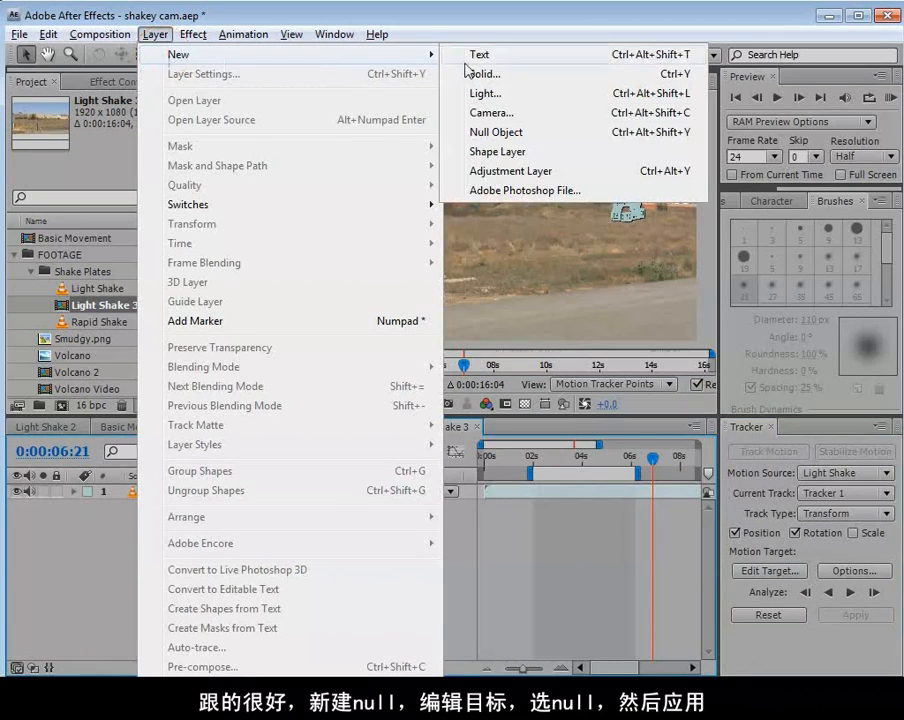
click(500, 134)
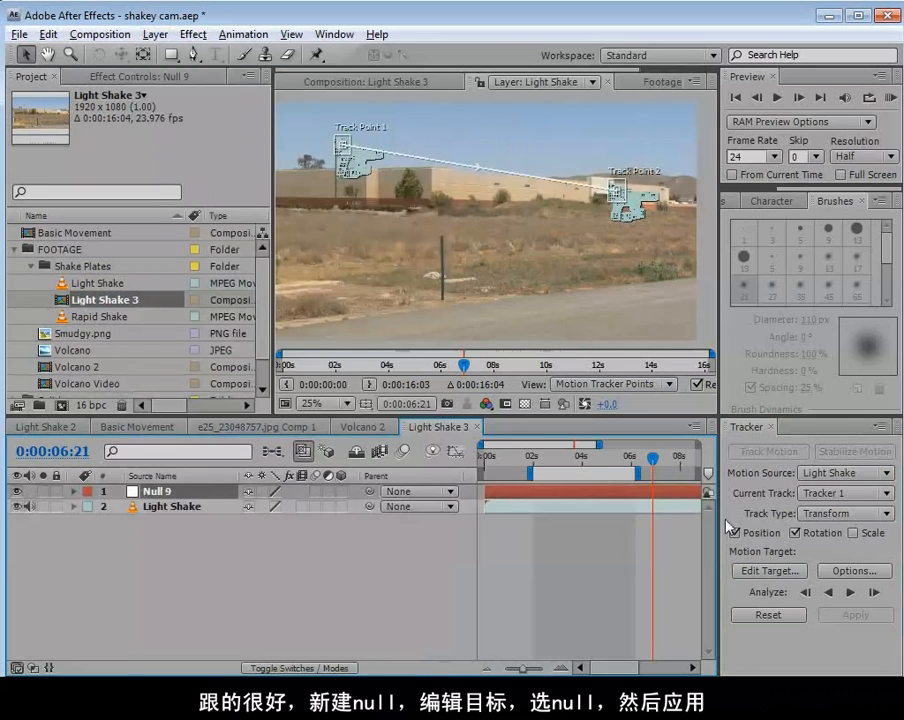
Set Null 9 as the tracker's motion target and apply the tracking data in the X and Y dimensions.
click(766, 572)
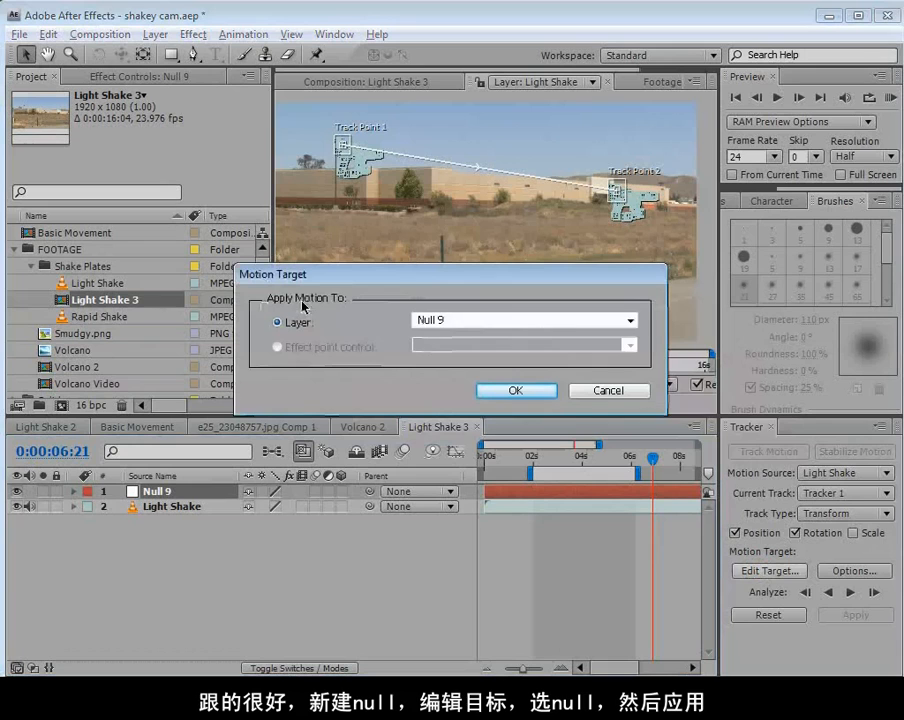
click(452, 318)
click(418, 331)
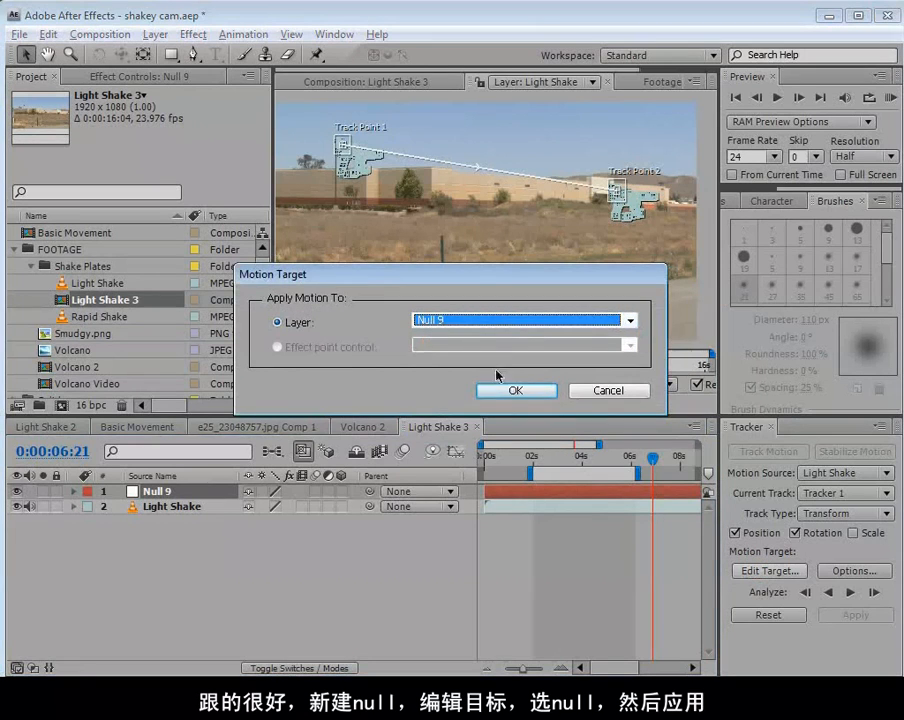
click(514, 390)
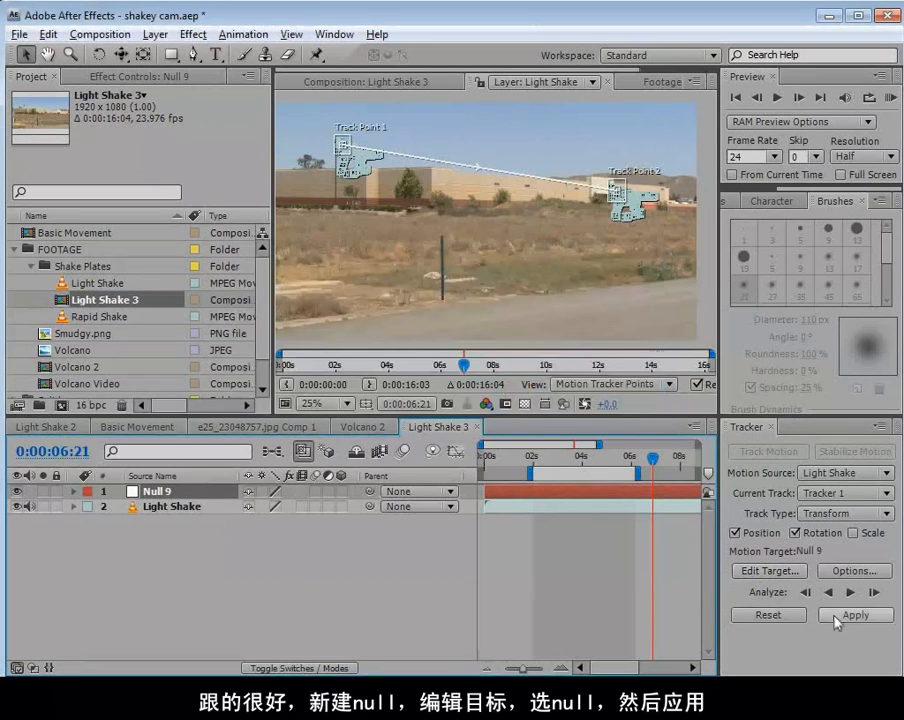
click(837, 618)
drag(902, 385, 366, 302)
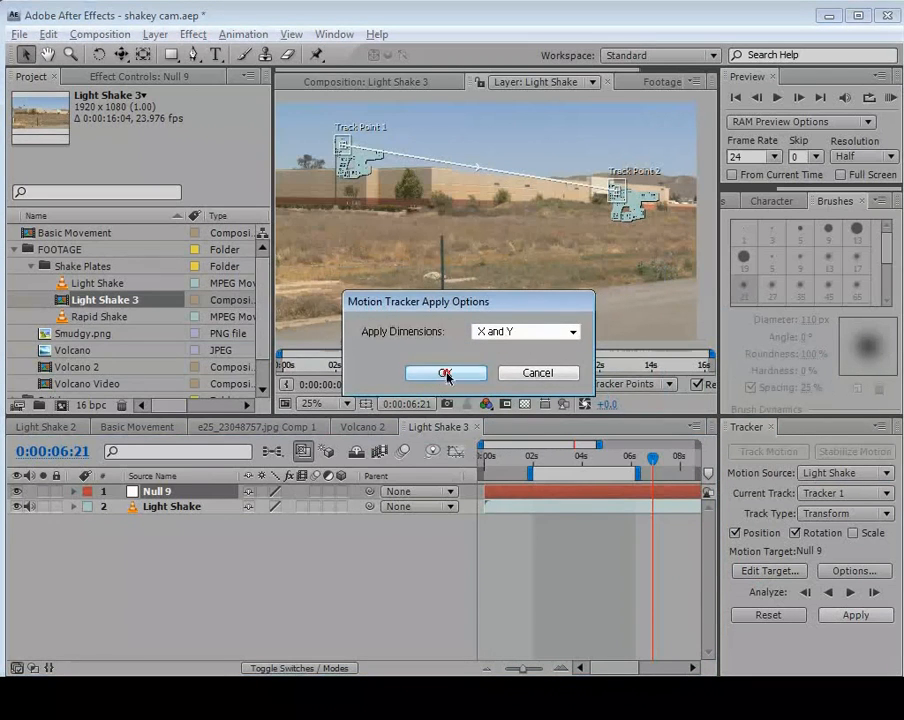
Finish applying the tracking data in X and Y, scrub to 0:00:03:01 to check it, and copy Null 9.
click(442, 373)
drag(530, 456, 556, 514)
click(549, 492)
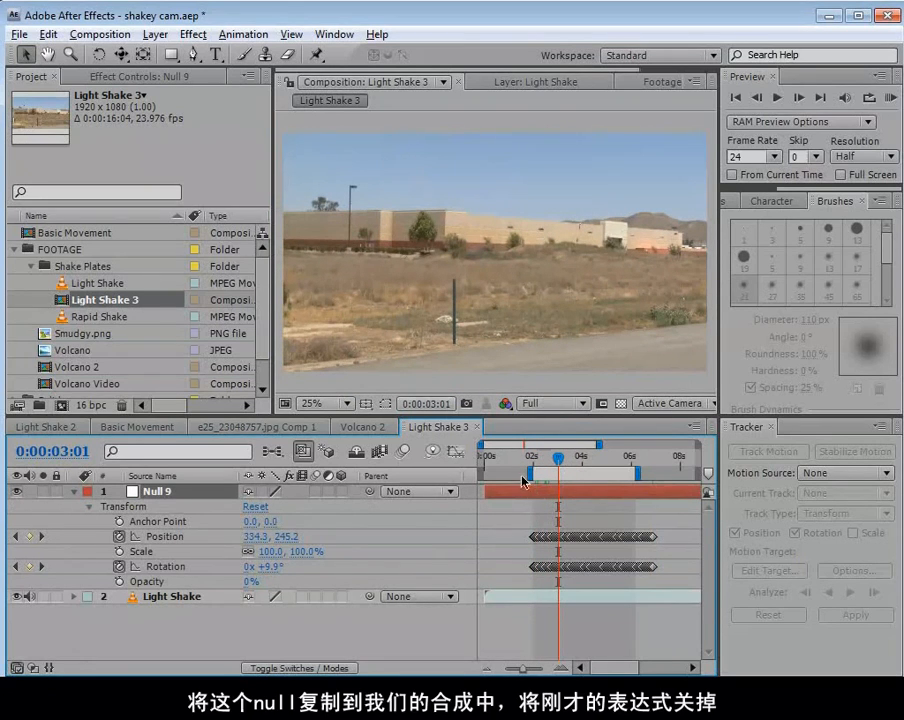
click(48, 34)
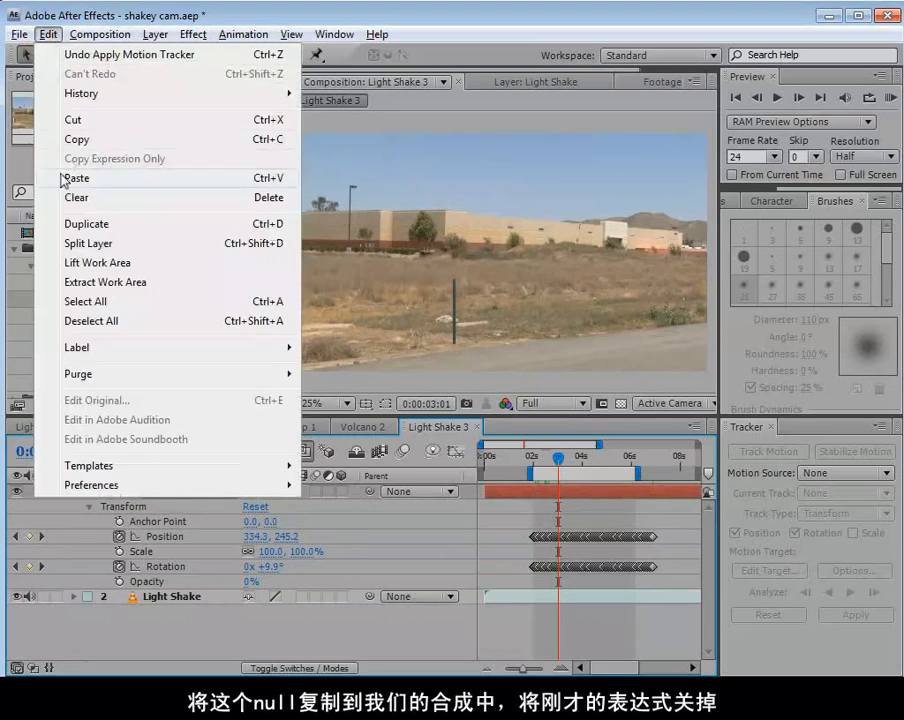
click(76, 140)
Paste the tracked null at 0:00:00:00 in the Volcano 2 composition and place it directly above the Cam Control layer.
click(364, 427)
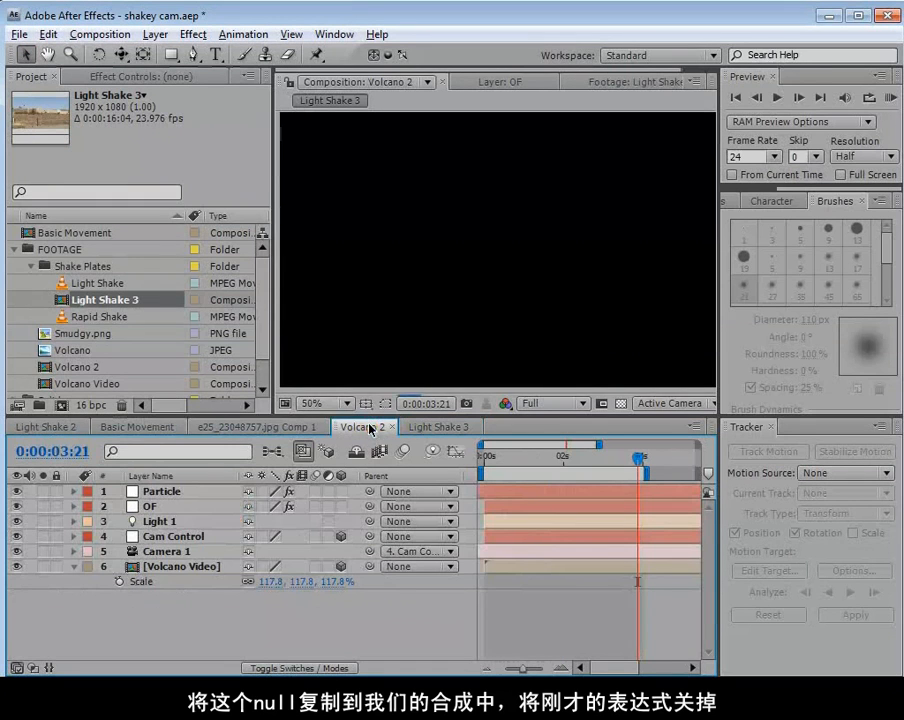
key(Home)
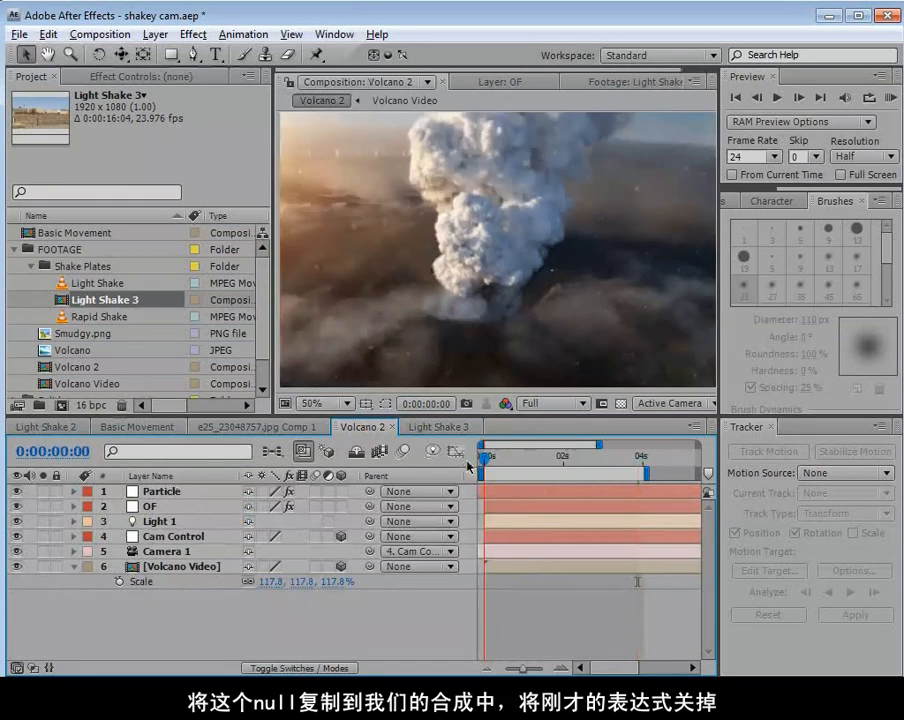
click(48, 34)
click(67, 178)
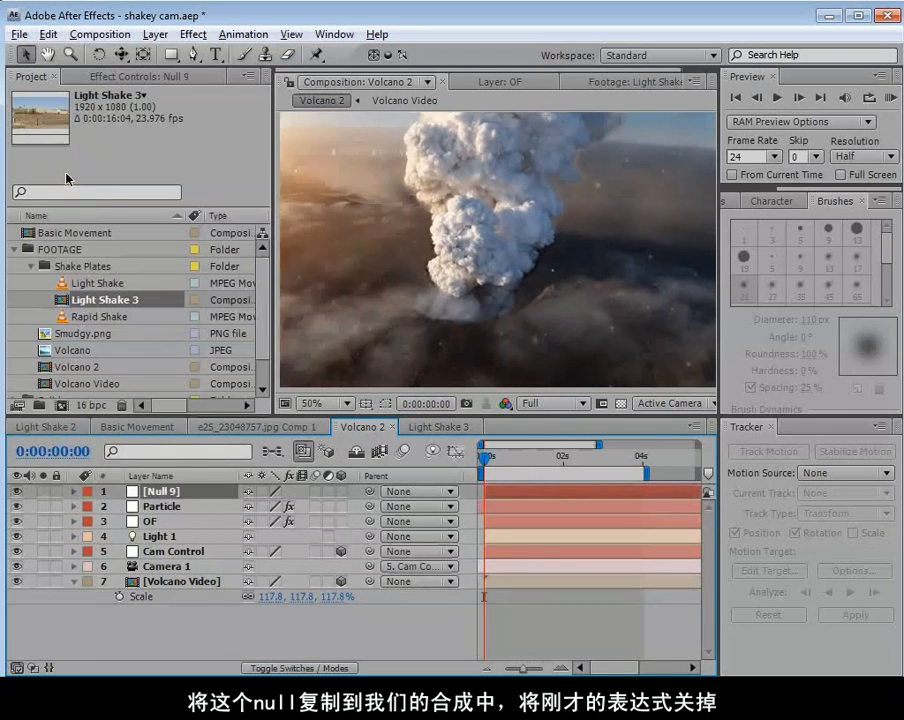
drag(162, 493, 163, 549)
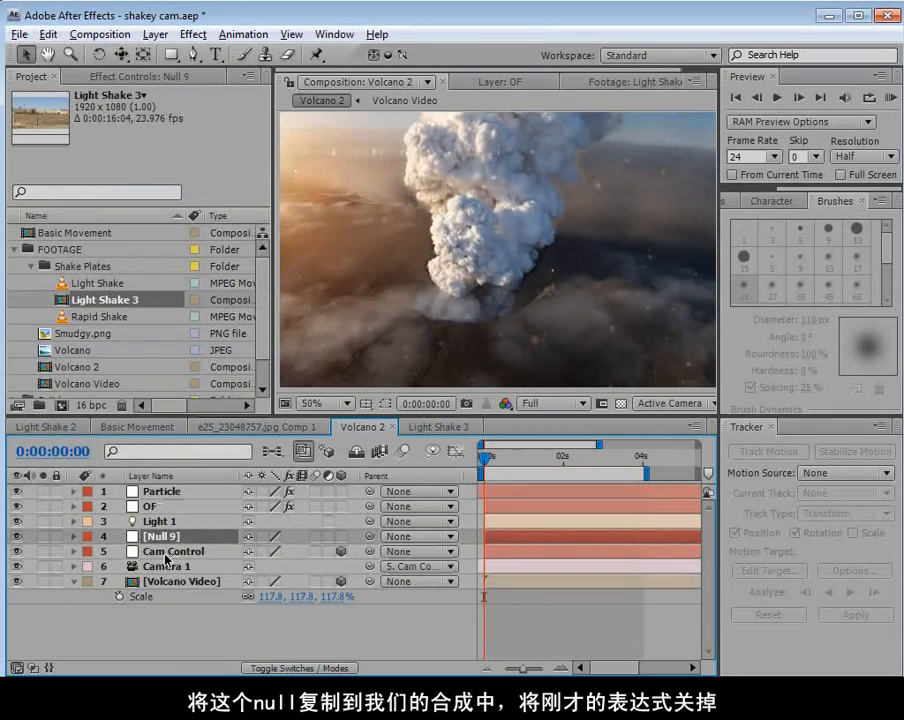
Reveal Cam Control's expressions and disable the wiggle(1,15) expression on its Position.
click(166, 553)
key(e)
key(e)
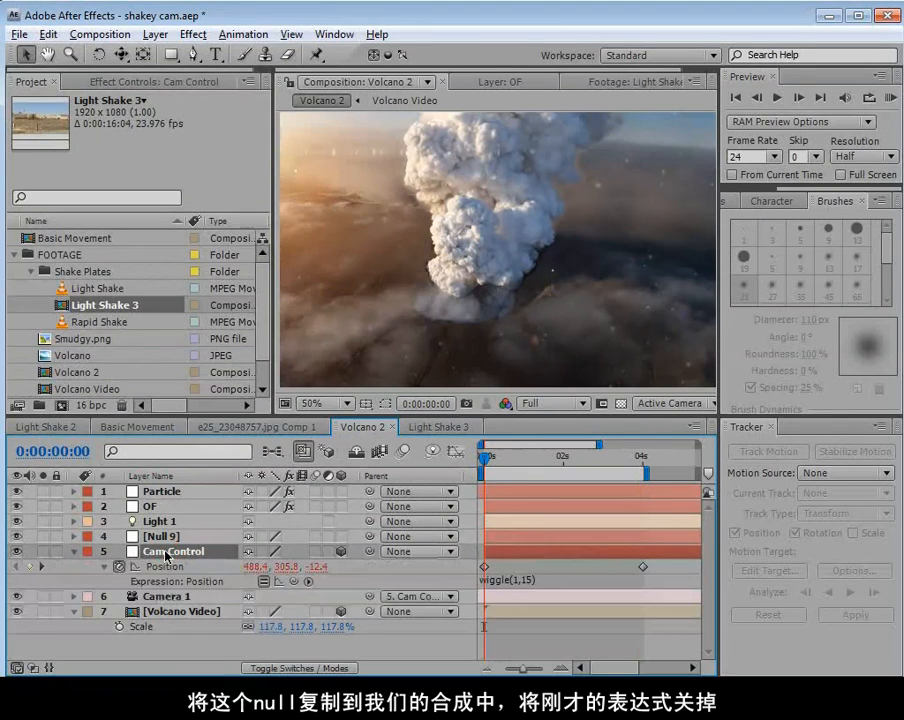
click(264, 582)
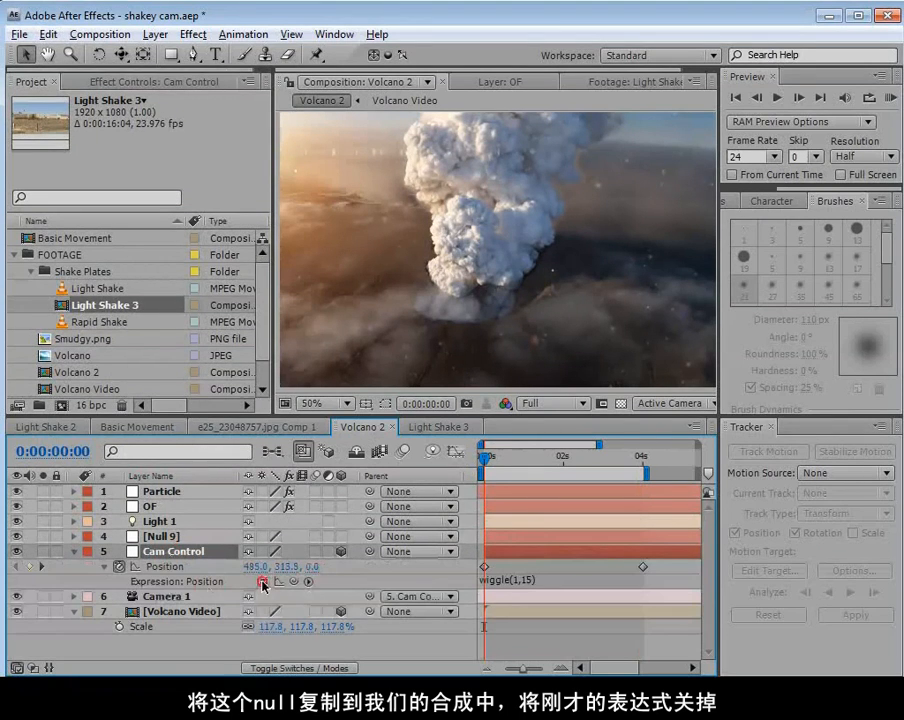
Disable Camera 1's wiggle(9,2) expression on Position and its wiggle(.5,5) expression on Z Rotation.
click(168, 598)
key(e)
key(e)
scroll(224, 592, down, 1)
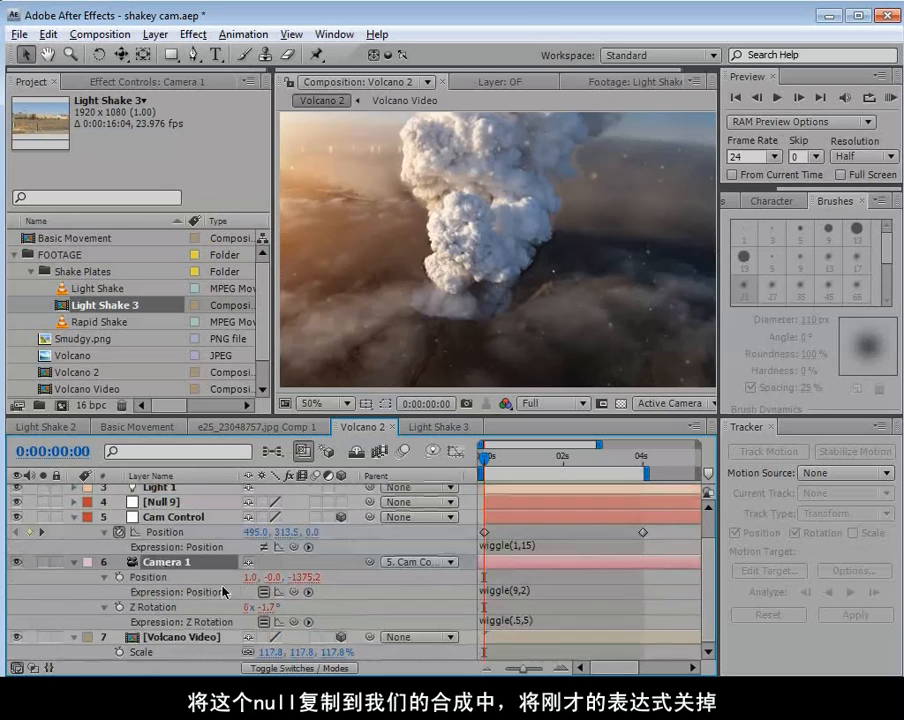
click(264, 592)
click(264, 622)
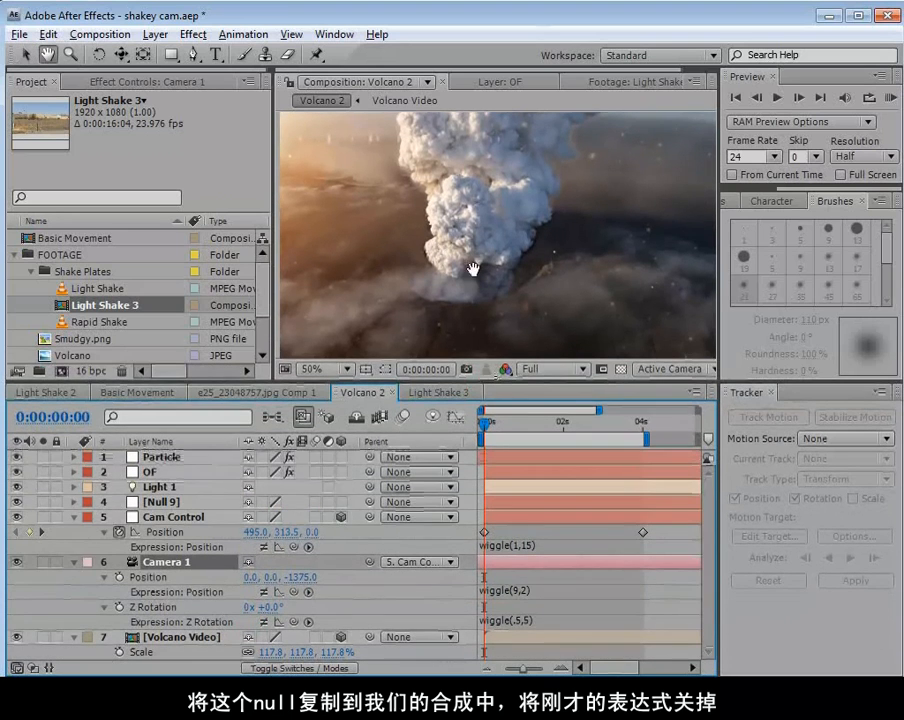
Enlarge the timeline area and rename the pasted Null 9 layer as Real Cam Movement.
drag(465, 205, 461, 236)
key(v)
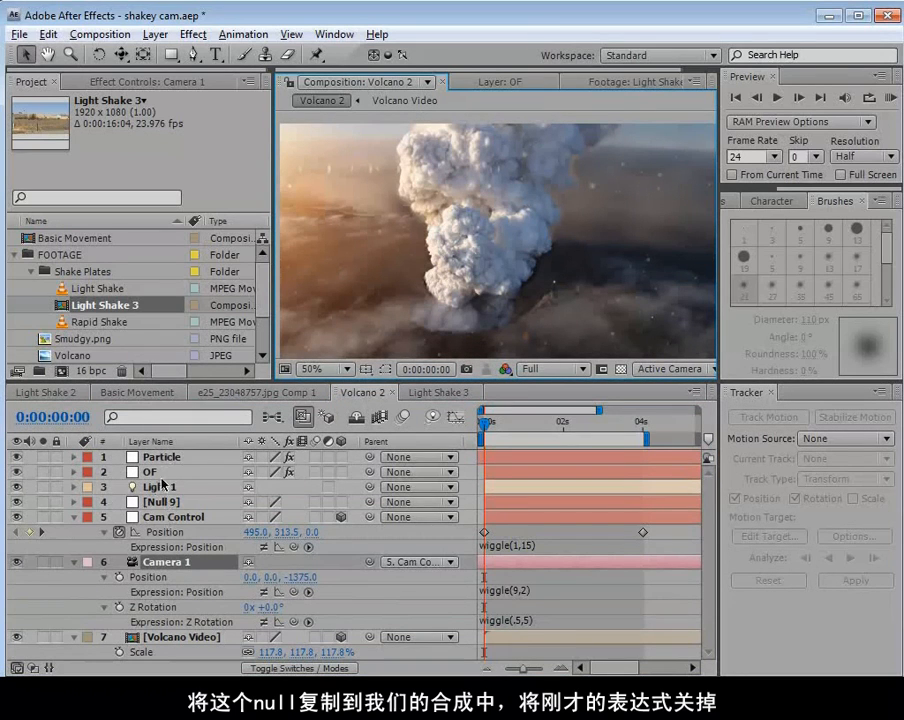
click(161, 503)
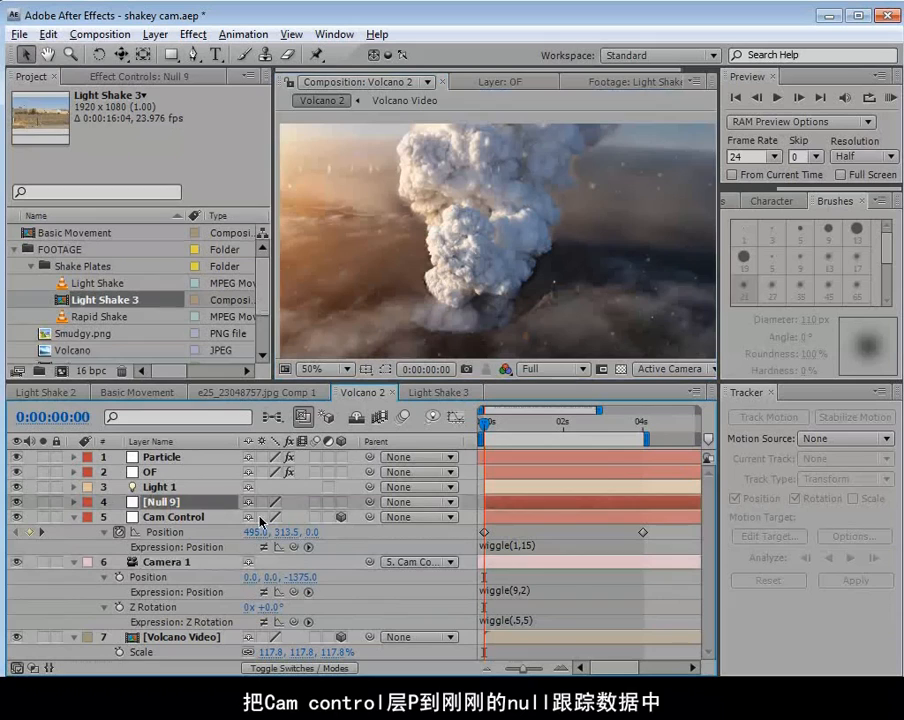
key(Return)
text(Real)
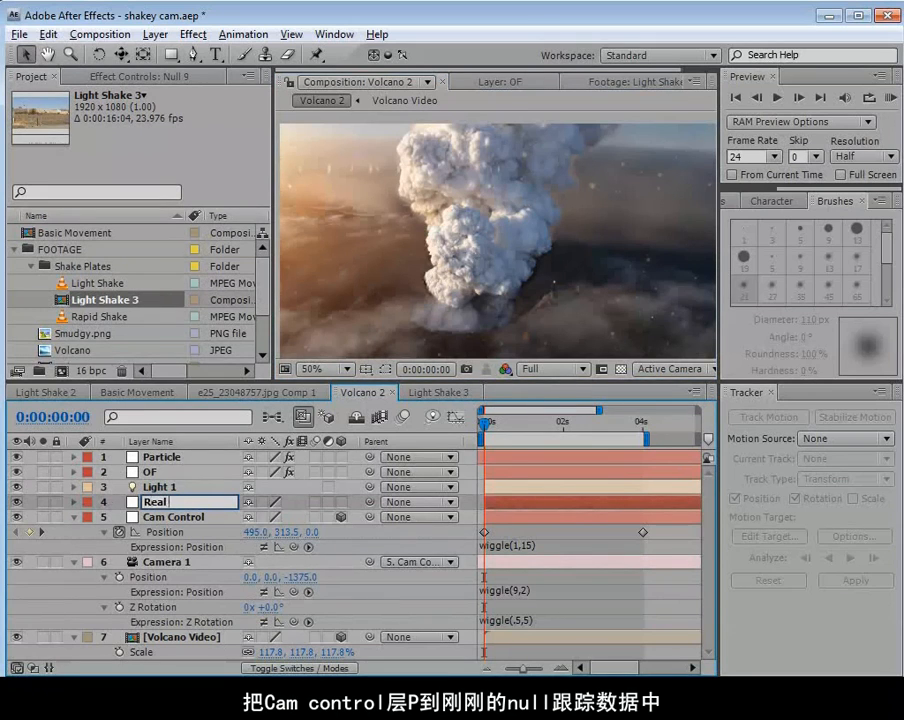
text( Cam Movement)
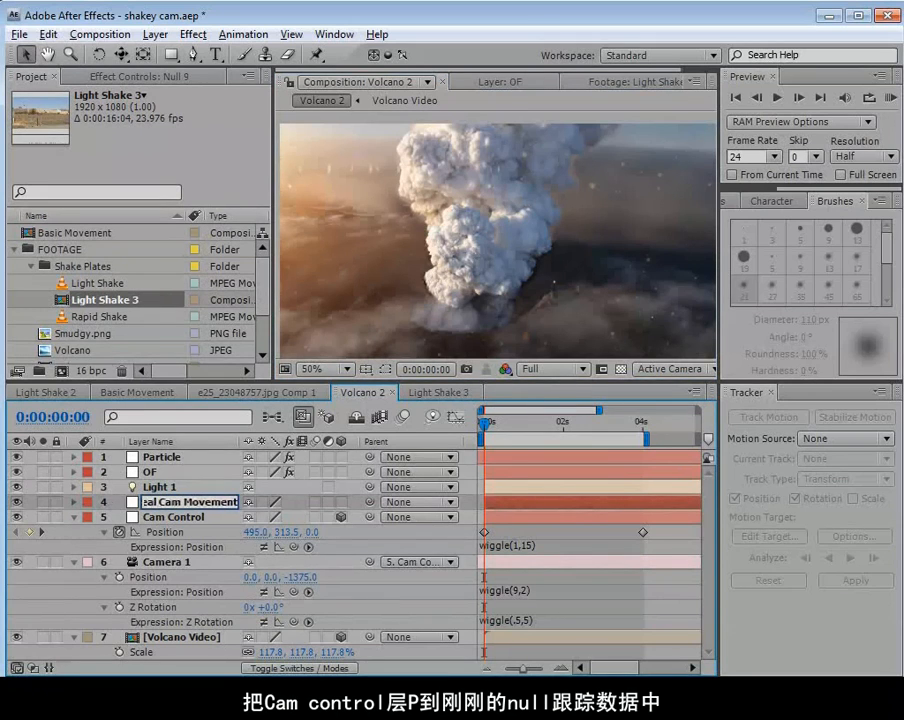
key(Return)
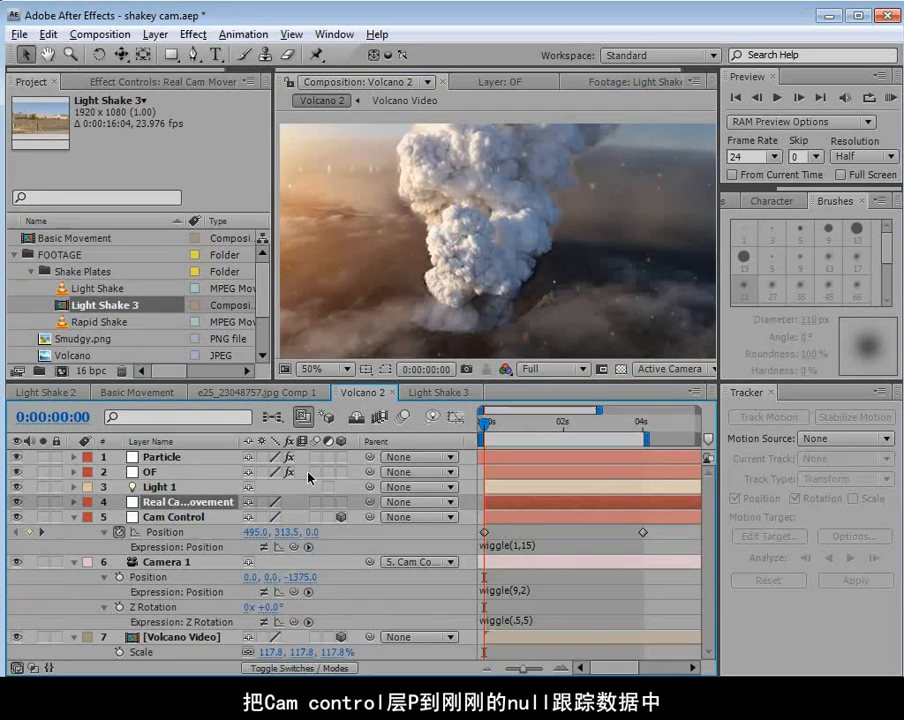
Reveal Real Cam Movement's keyframes and slide the layer earlier so the tracking keyframes cover the composition's start.
key(u)
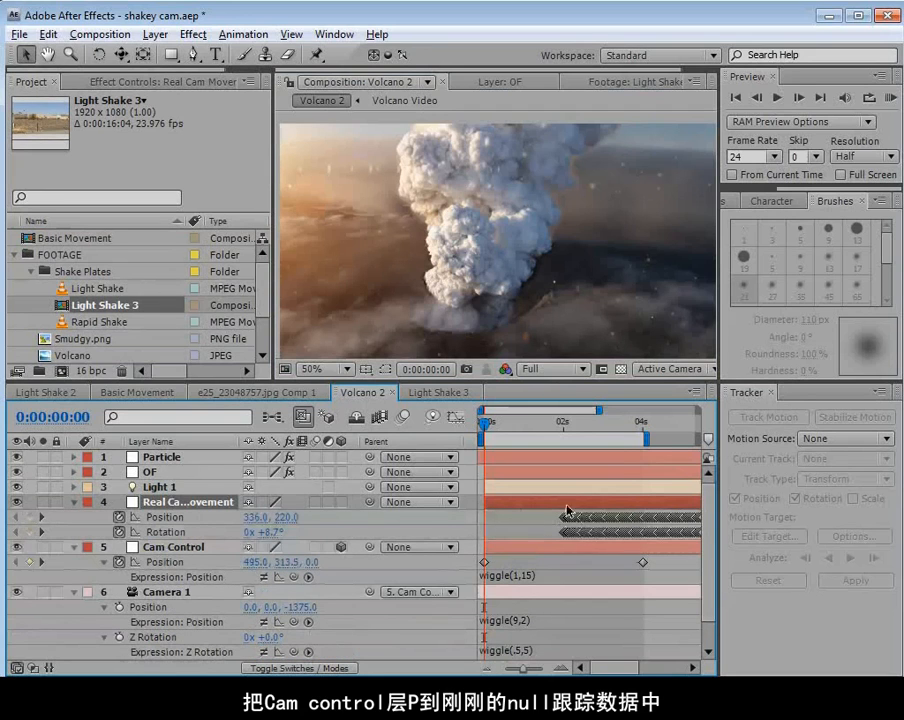
drag(633, 509, 547, 510)
Parent Cam Control to Real Cam Movement, scrub to 0:00:02:09, and zoom the composition view out to 25% to check the shake.
click(158, 549)
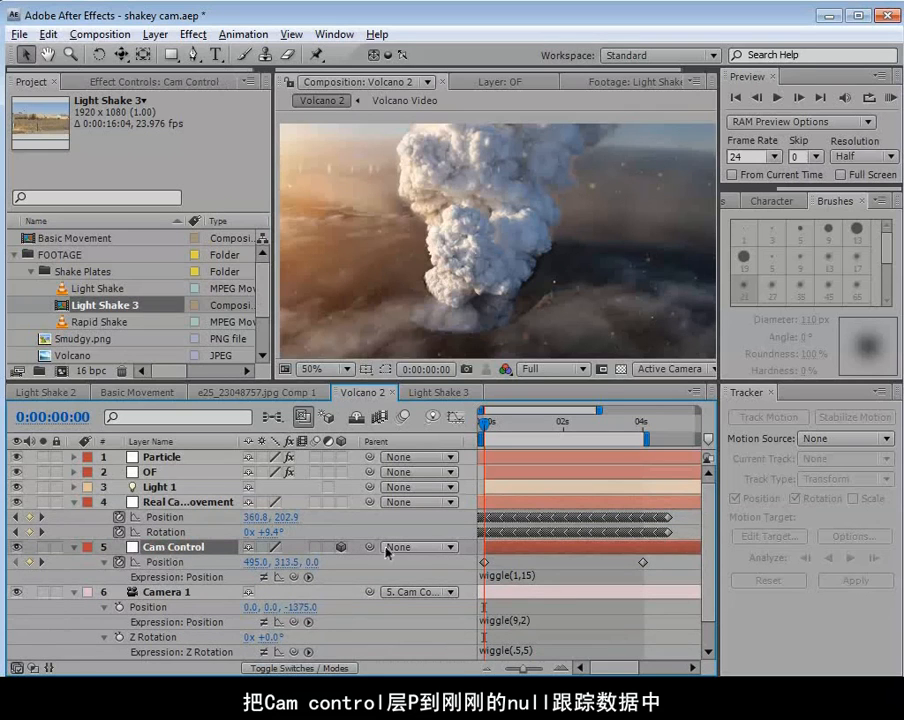
drag(370, 547, 201, 509)
drag(486, 424, 578, 437)
key(comma)
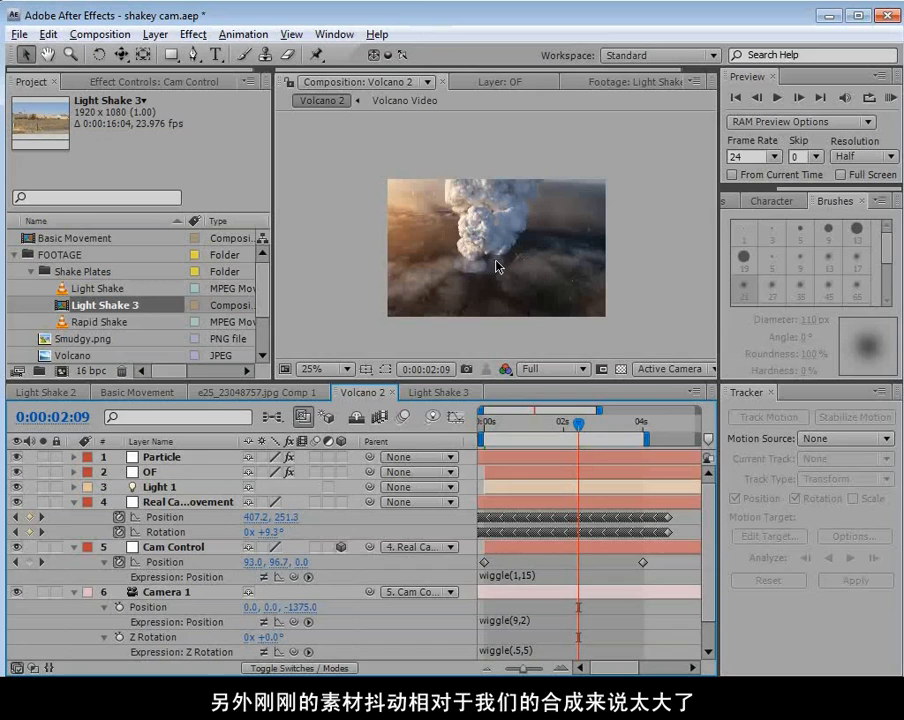
Set Cam Control's parent back to None.
click(160, 549)
click(389, 557)
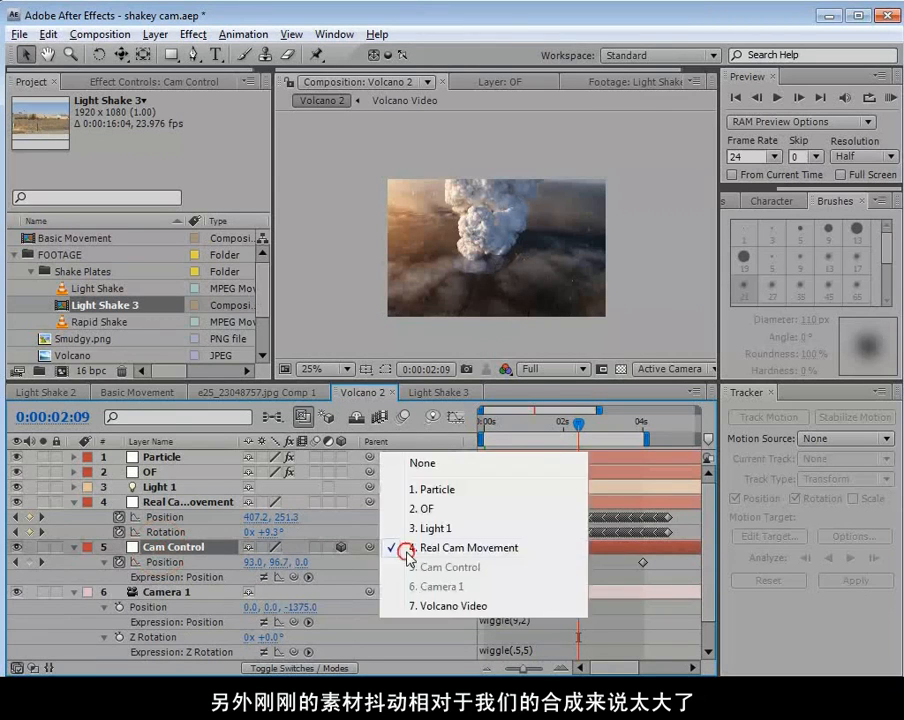
click(414, 462)
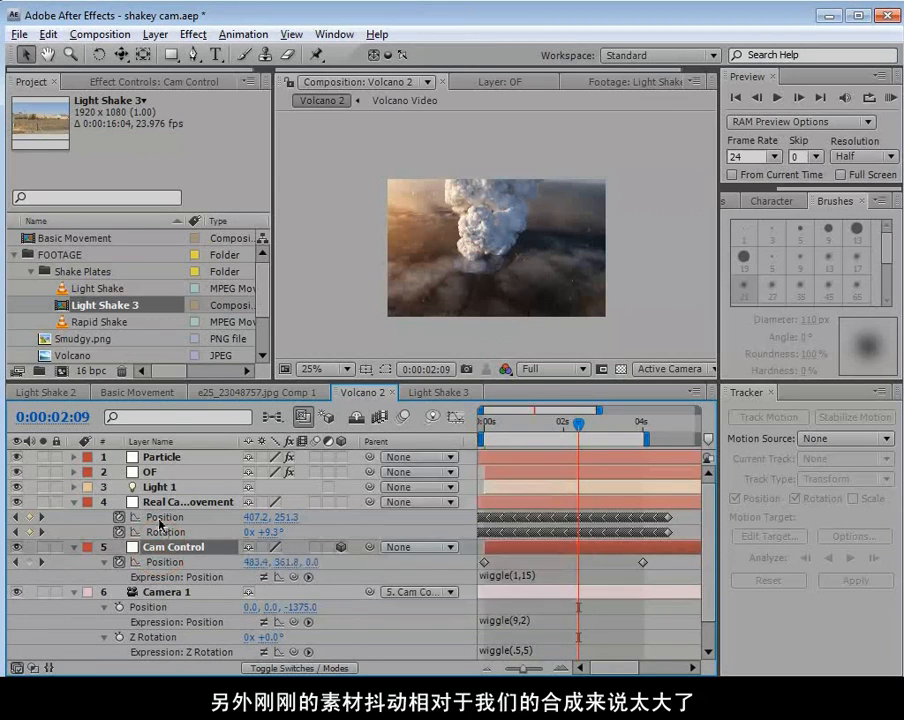
Add the expression transform.position*.5 to Real Cam Movement's Position.
click(116, 518)
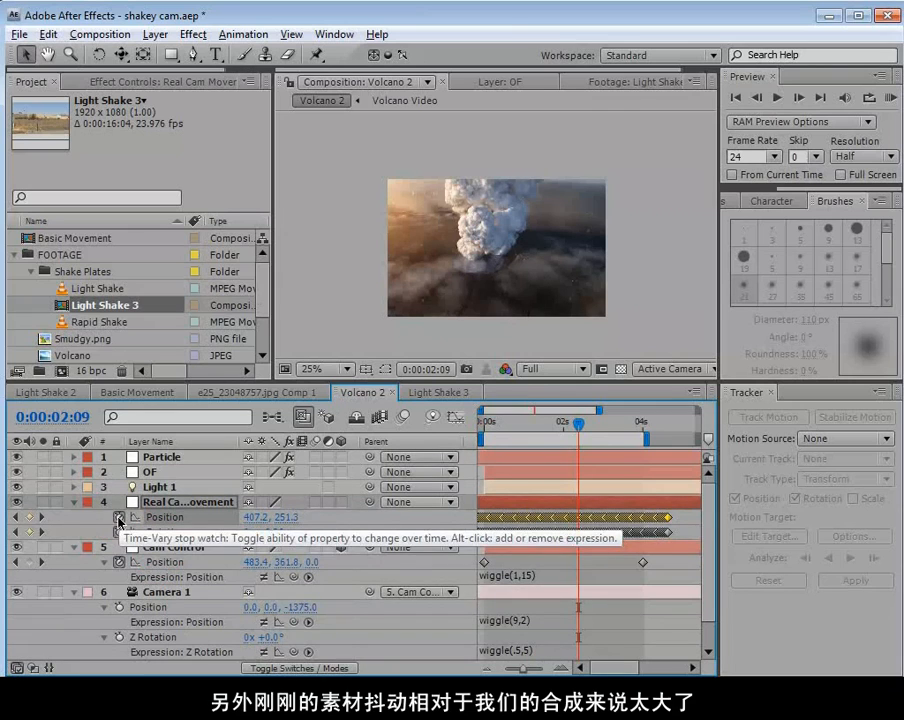
alt+click(118, 518)
click(553, 531)
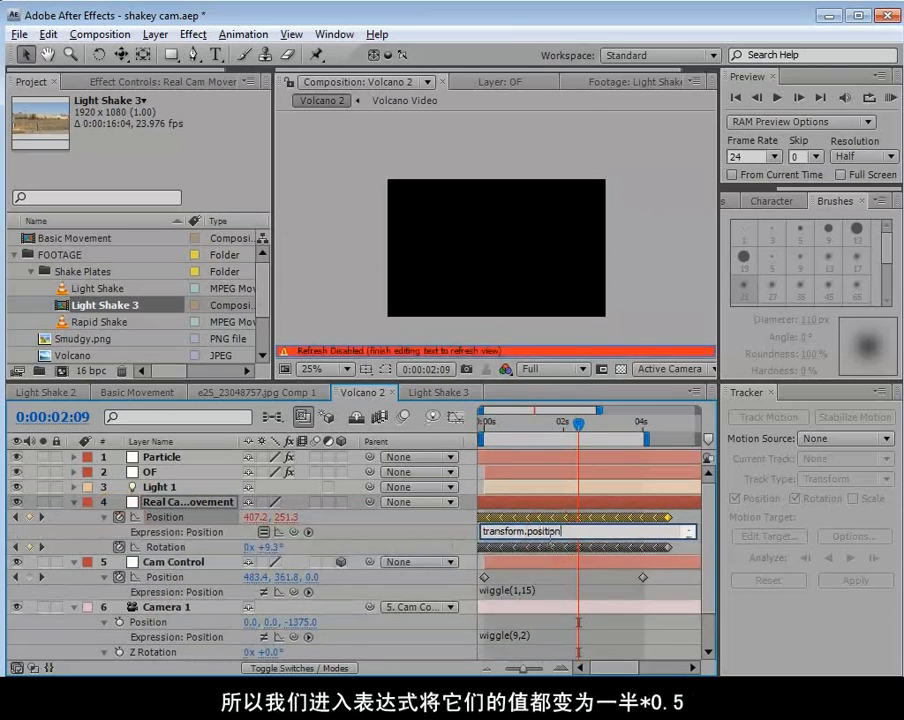
text(*)
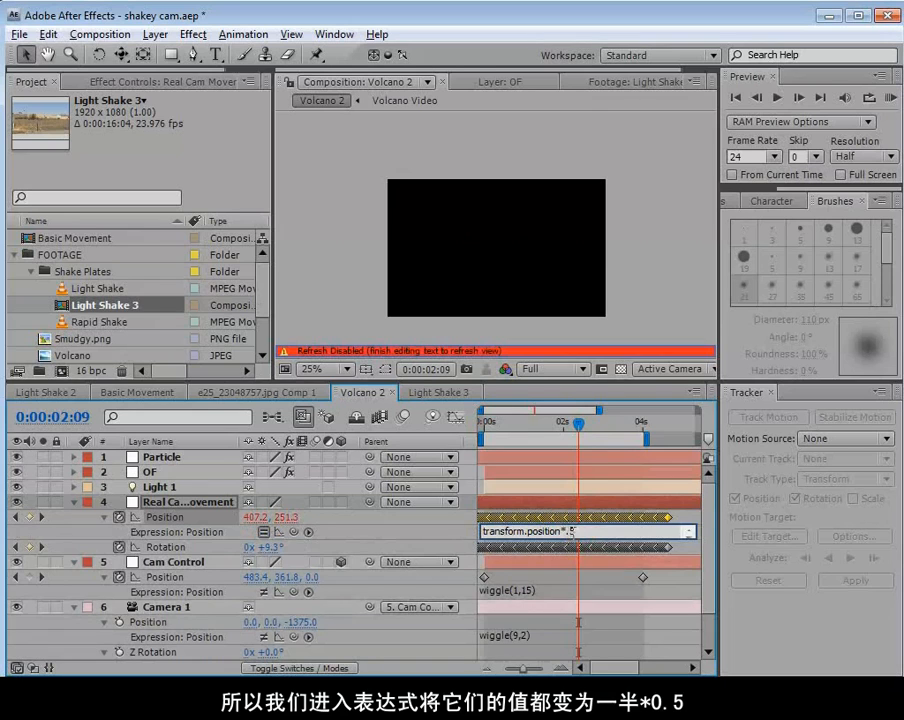
click(524, 511)
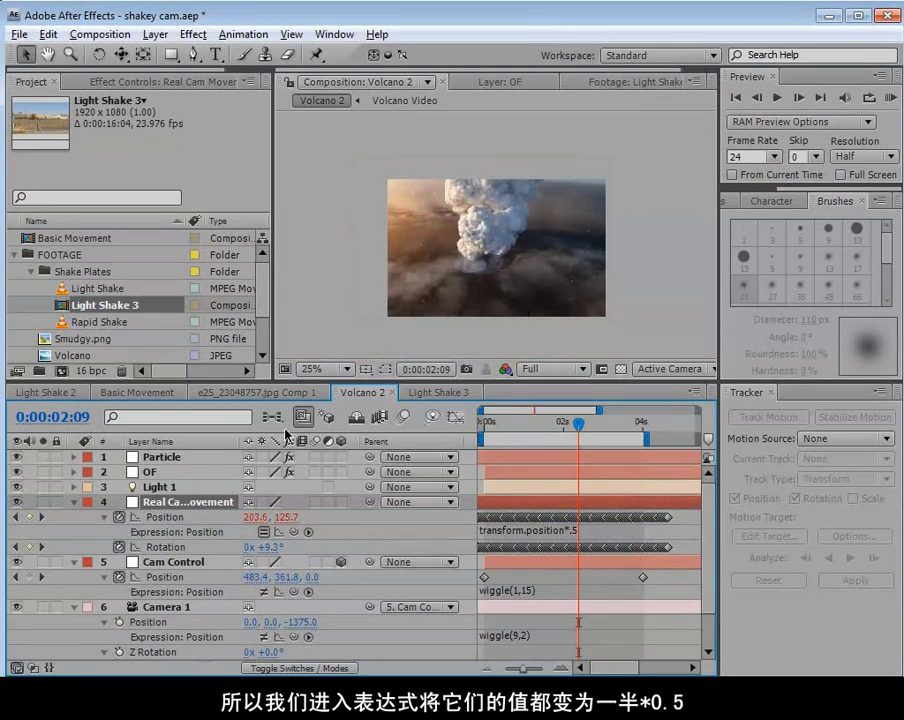
Show the post-expression result of Real Cam Movement's Position as its motion path and solo the layer.
click(279, 532)
key(space)
scroll(453, 251, up, 1)
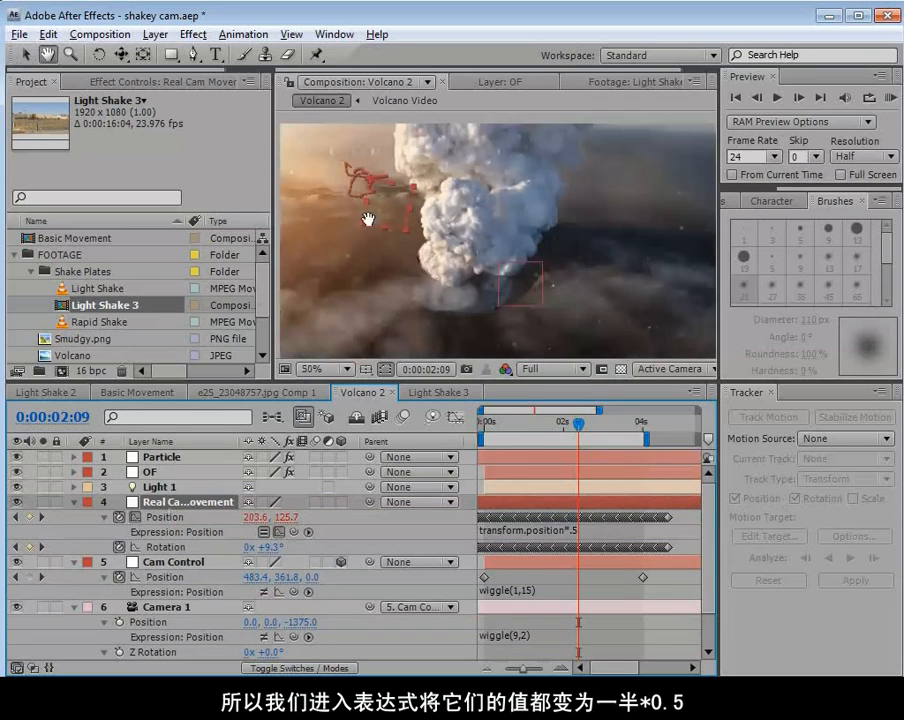
drag(362, 186, 422, 266)
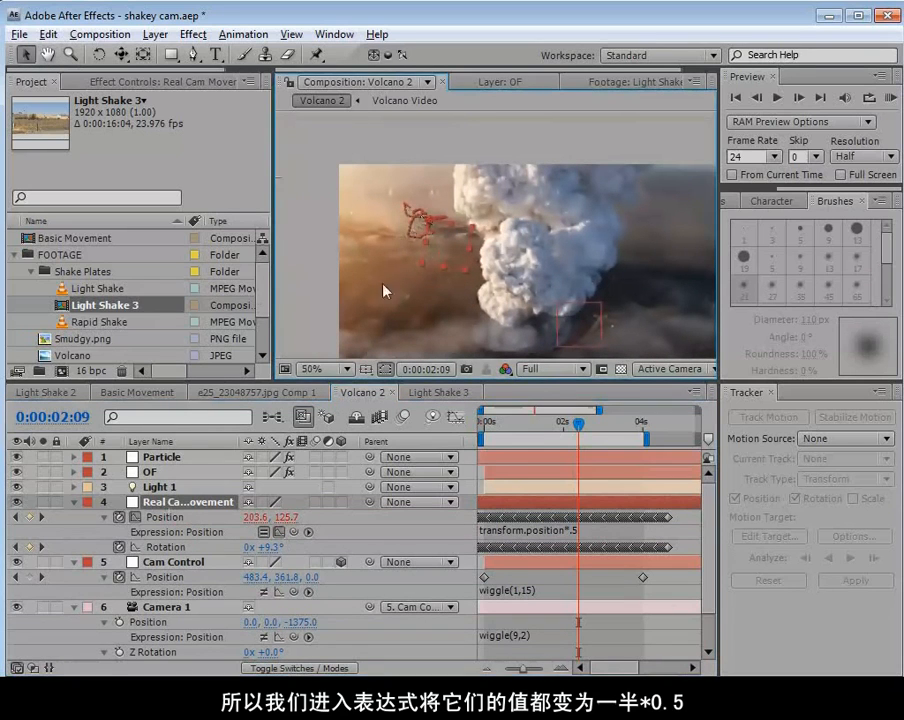
click(48, 502)
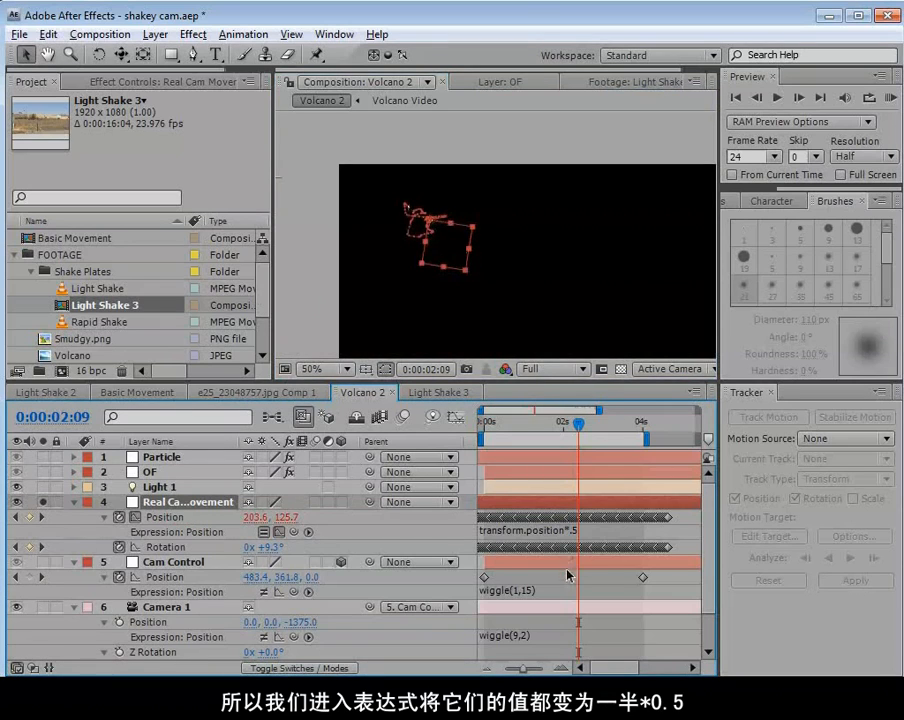
Change Real Cam Movement's Position expression to transform.position*1.5 to compare the enlarged motion path.
click(574, 531)
click(627, 535)
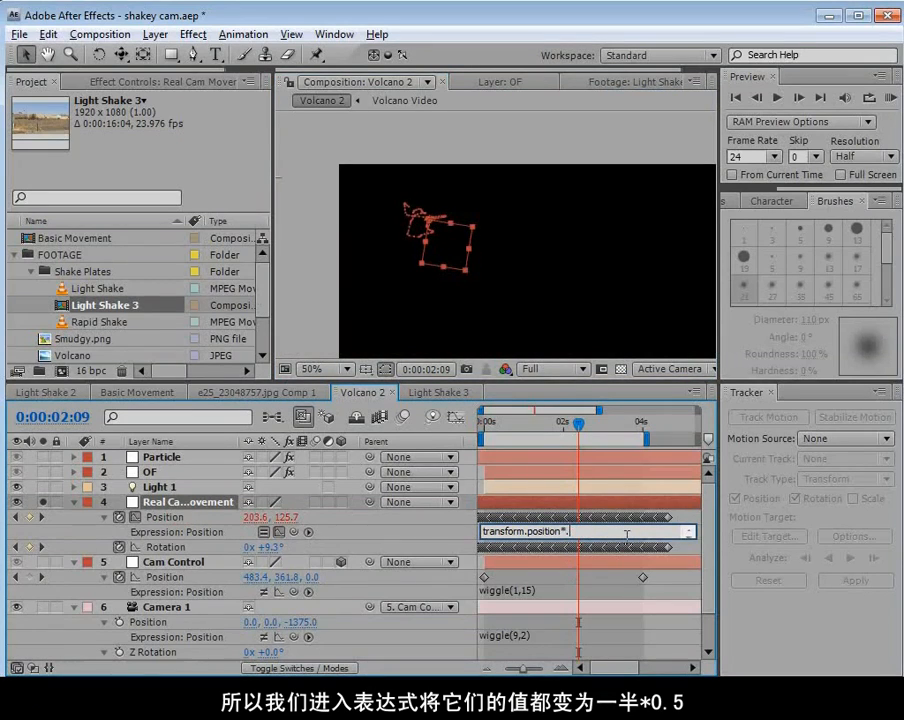
click(677, 518)
click(556, 505)
key(space)
drag(613, 336, 572, 284)
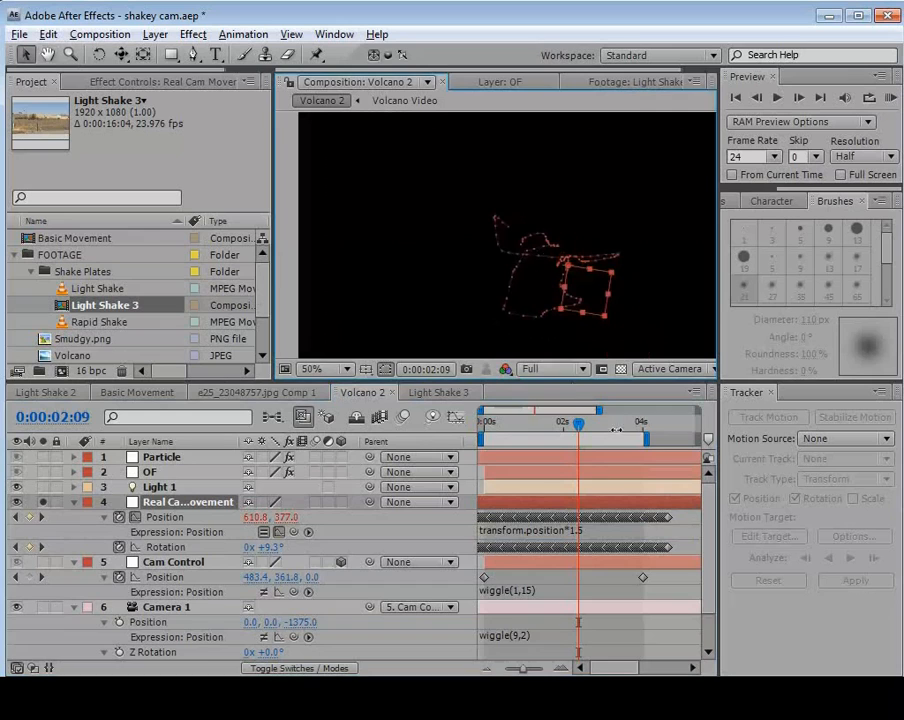
Change Real Cam Movement's Position expression to transform.position*1 to compare the path at full scale.
click(600, 531)
click(606, 531)
key(BackSpace)
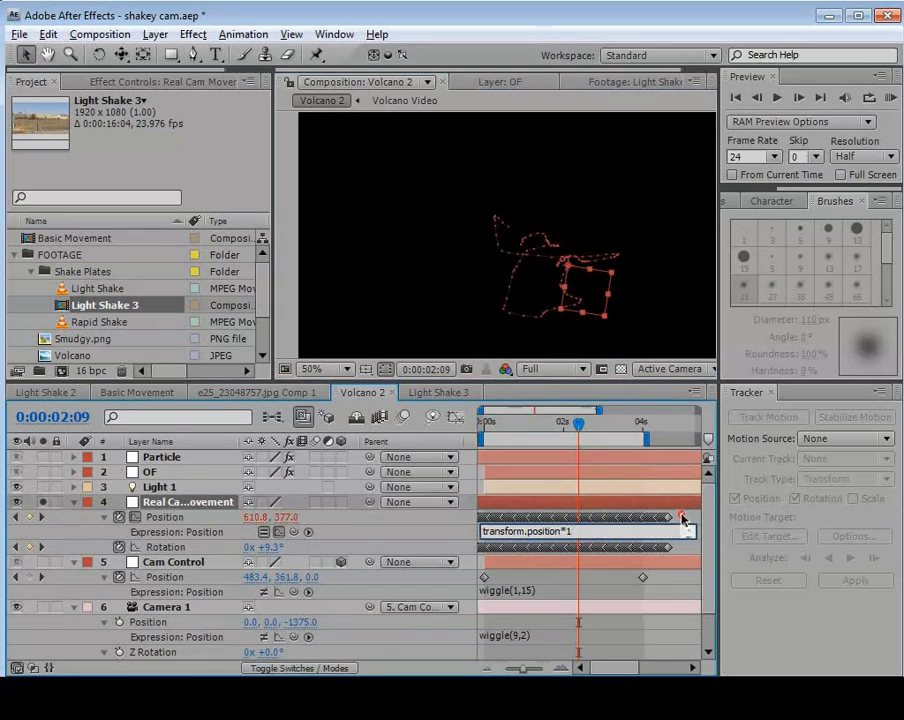
click(678, 517)
click(586, 500)
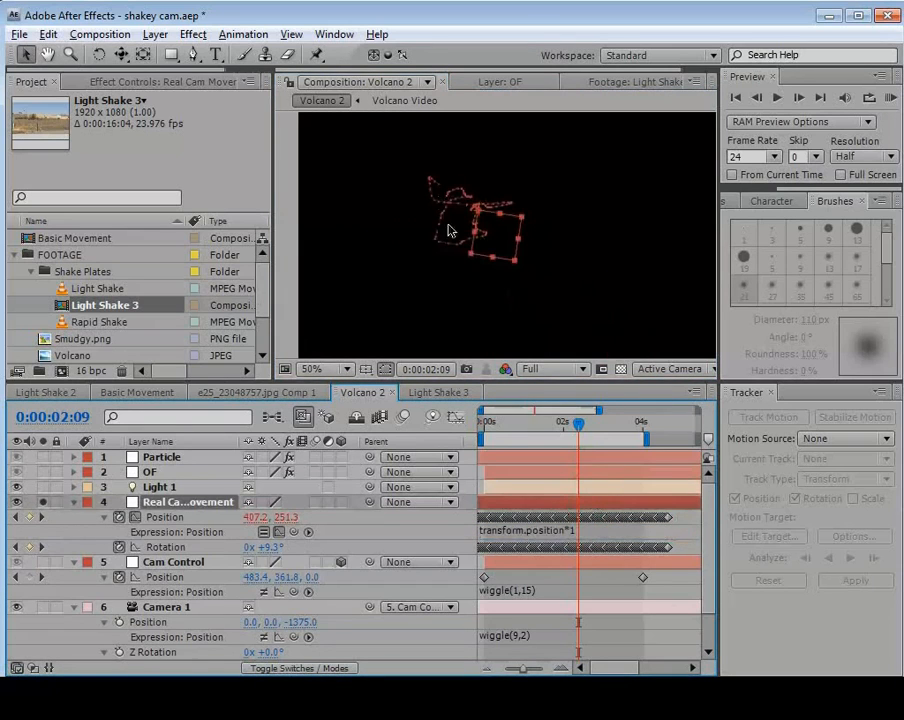
Change Real Cam Movement's Position expression to transform.position*.25 to compare a much smaller motion path.
click(590, 532)
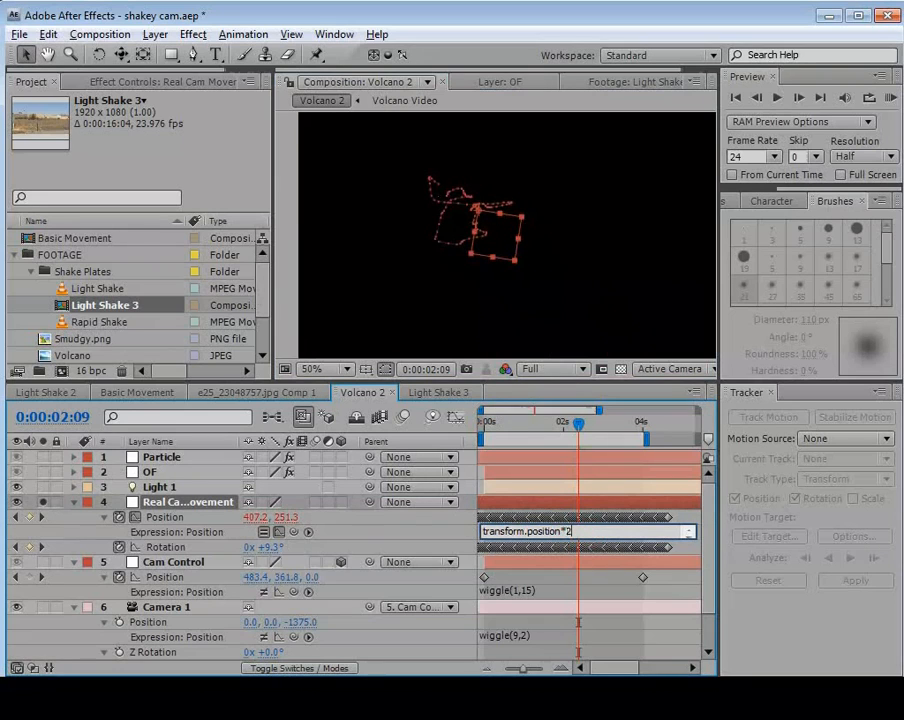
text(.25)
click(680, 519)
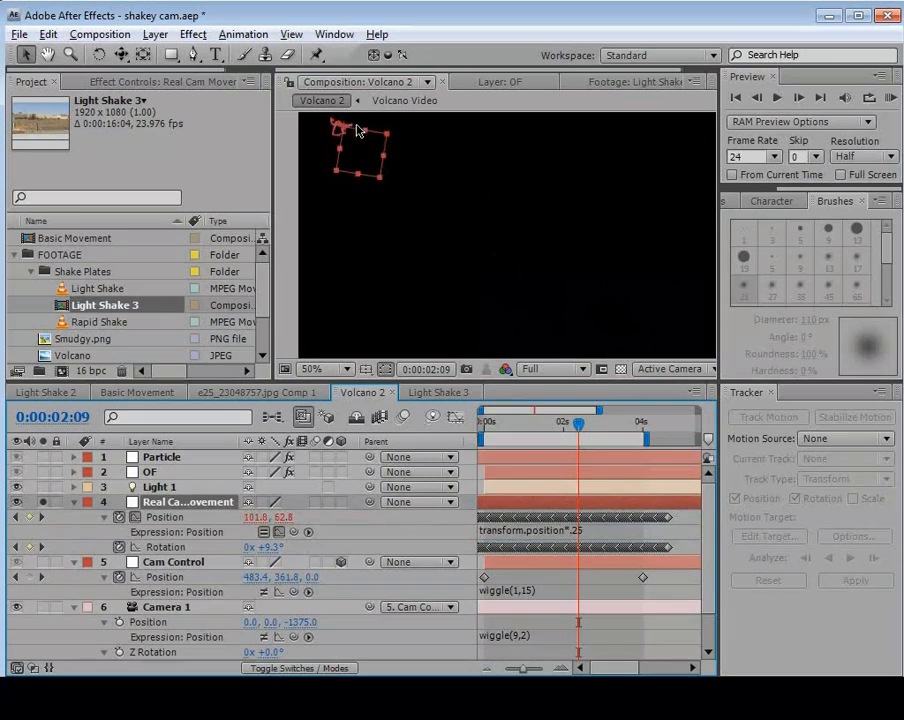
Set the multiplier in Real Cam Movement's Position expression to .5.
click(590, 531)
click(599, 532)
key(BackSpace)
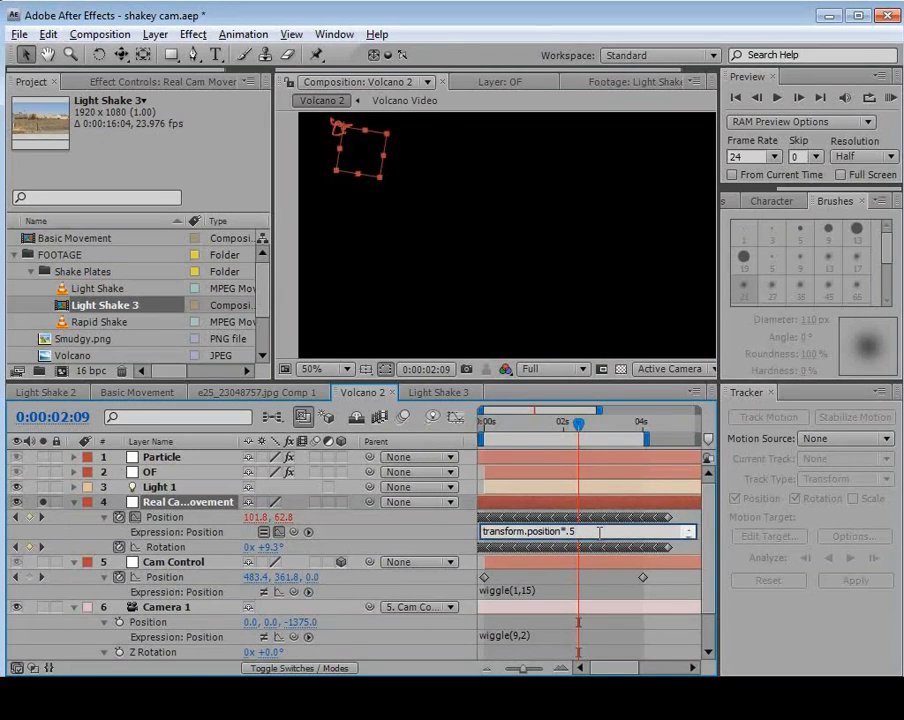
click(684, 518)
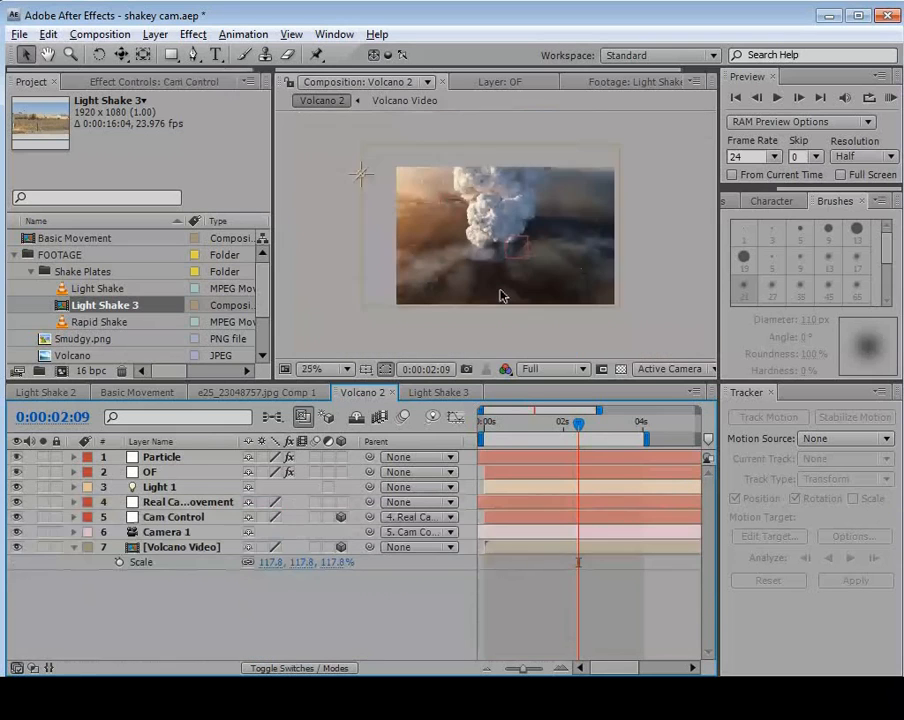
Play back the Volcano 2 composition in an enlarged view to examine the camera shake.
key(grave)
scroll(496, 322, up, 1)
key(KP_0)
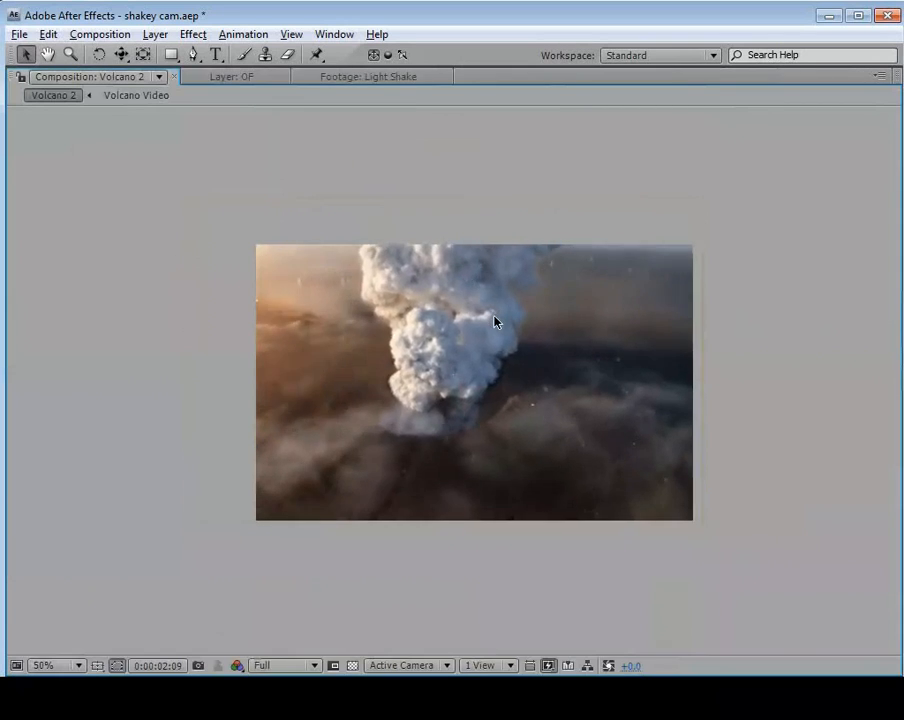
key(space)
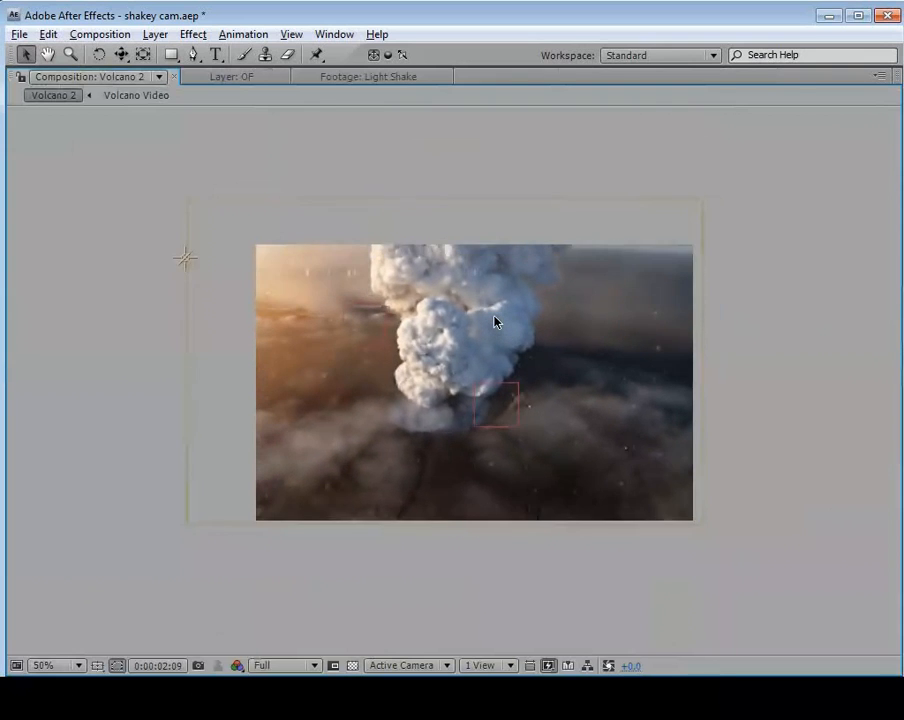
key(grave)
scroll(476, 277, down, 1)
Set the Volcano Video layer's Anchor Point to 465.0, 281.5 so the image keeps covering the frame as the camera moves.
drag(581, 428, 543, 424)
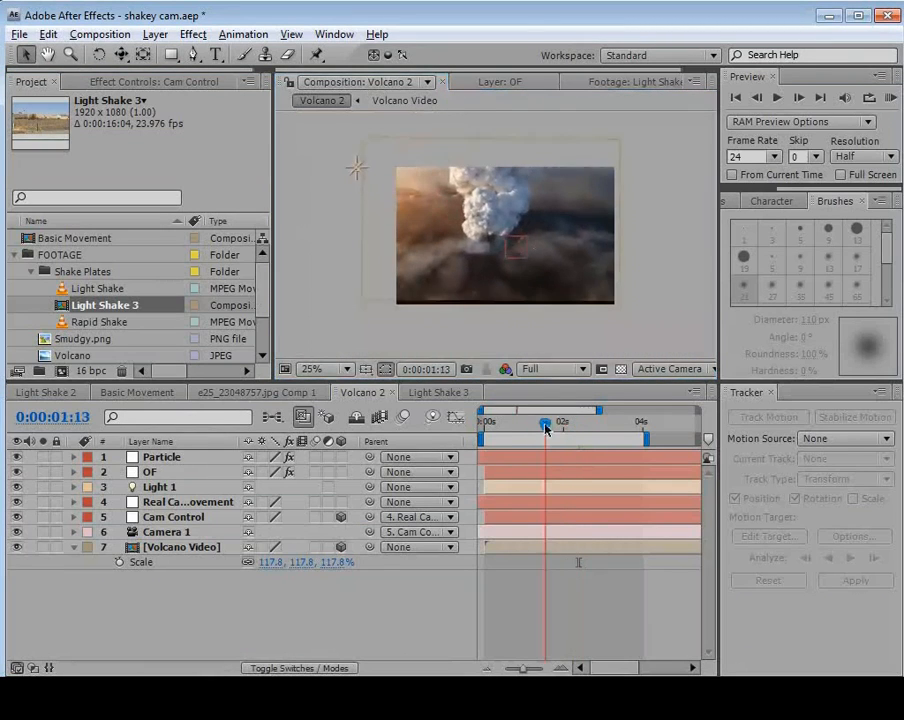
click(378, 252)
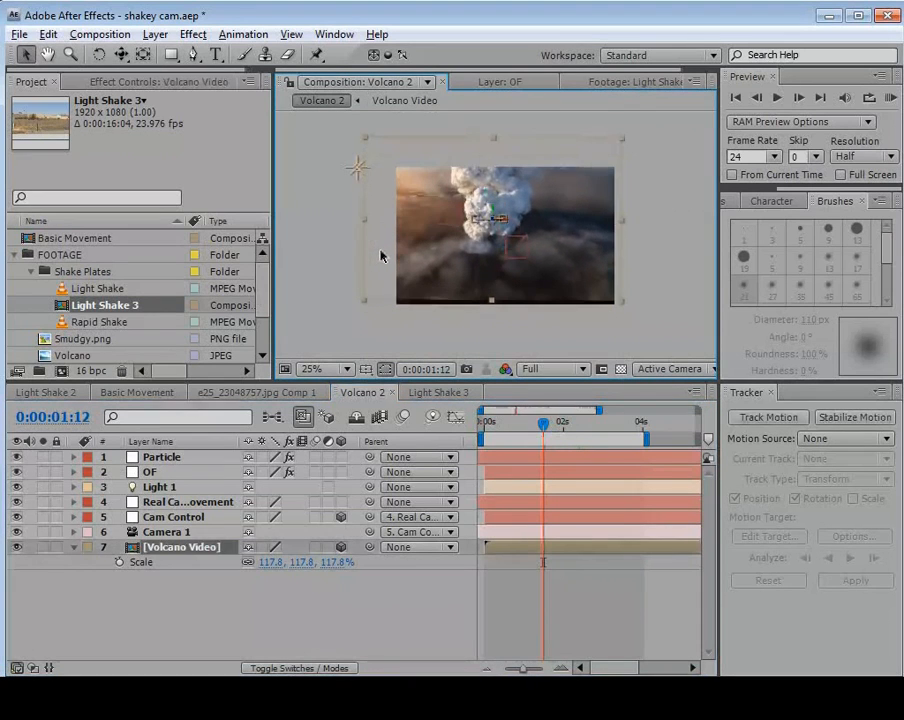
key(a)
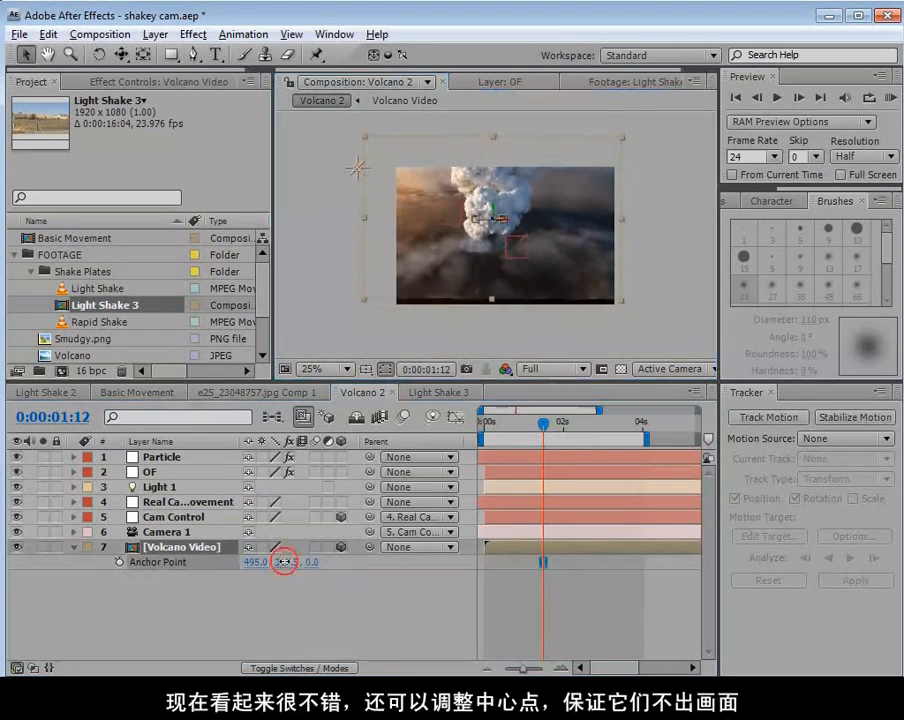
drag(262, 568, 237, 576)
drag(547, 424, 632, 446)
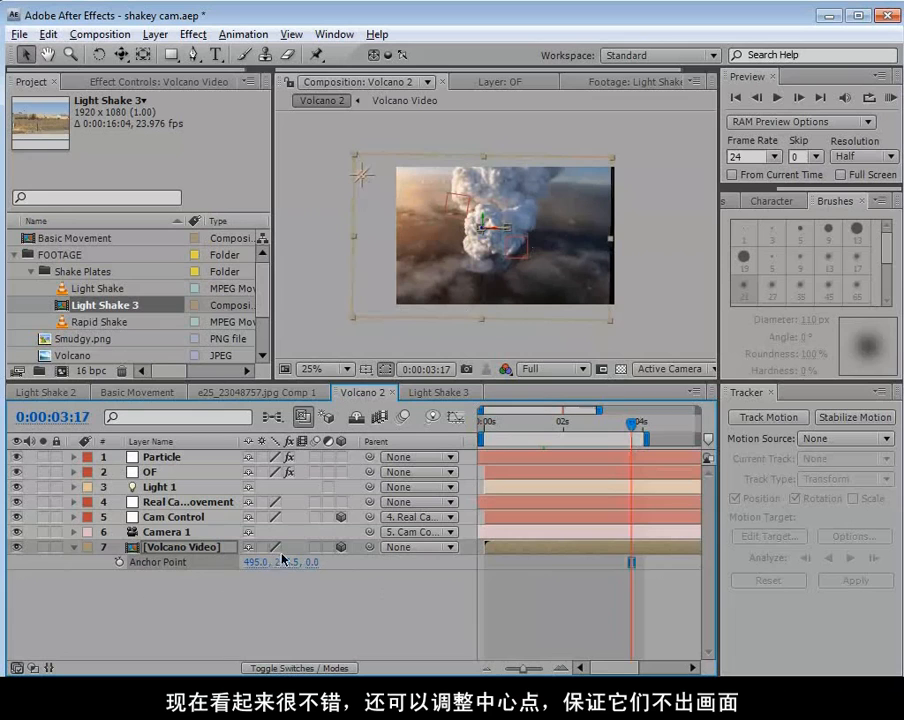
drag(283, 561, 225, 572)
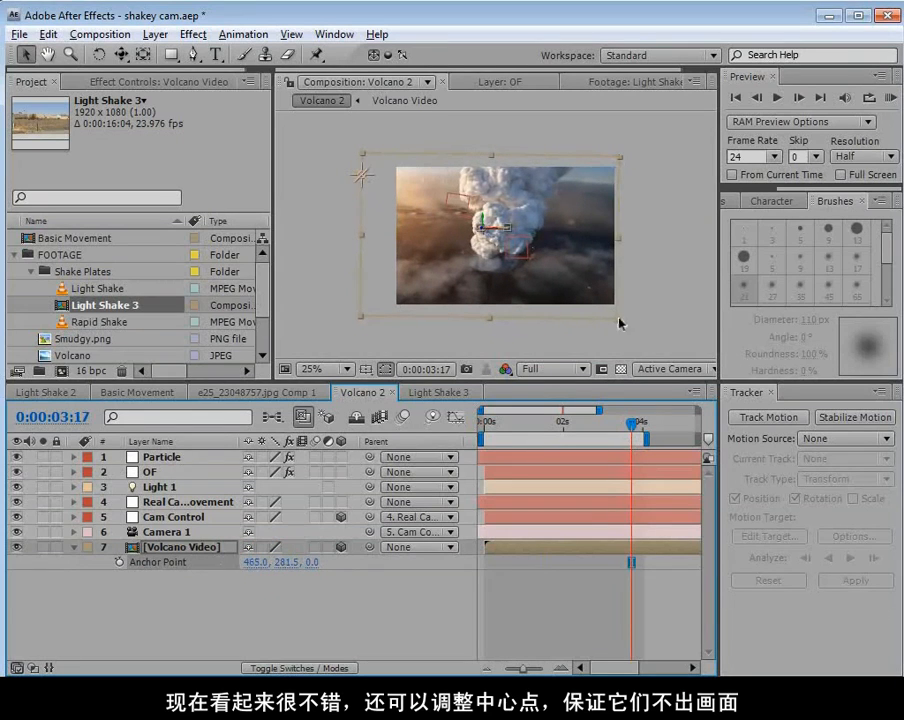
drag(631, 424, 588, 466)
click(545, 607)
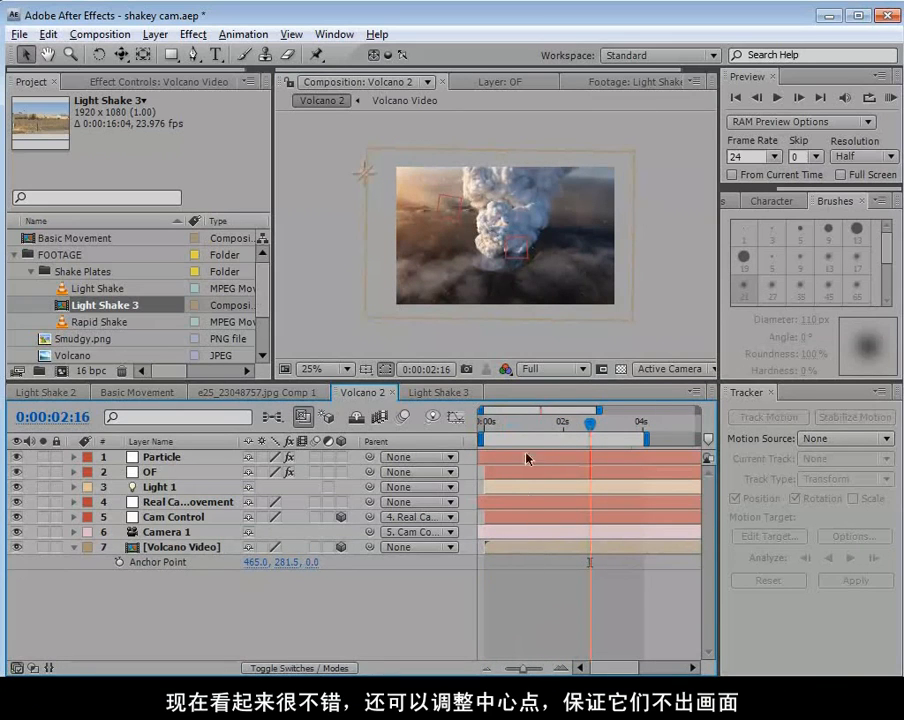
Check the framing earlier in the shot and add a new adjustment layer above all the Volcano 2 layers.
scroll(547, 298, up, 2)
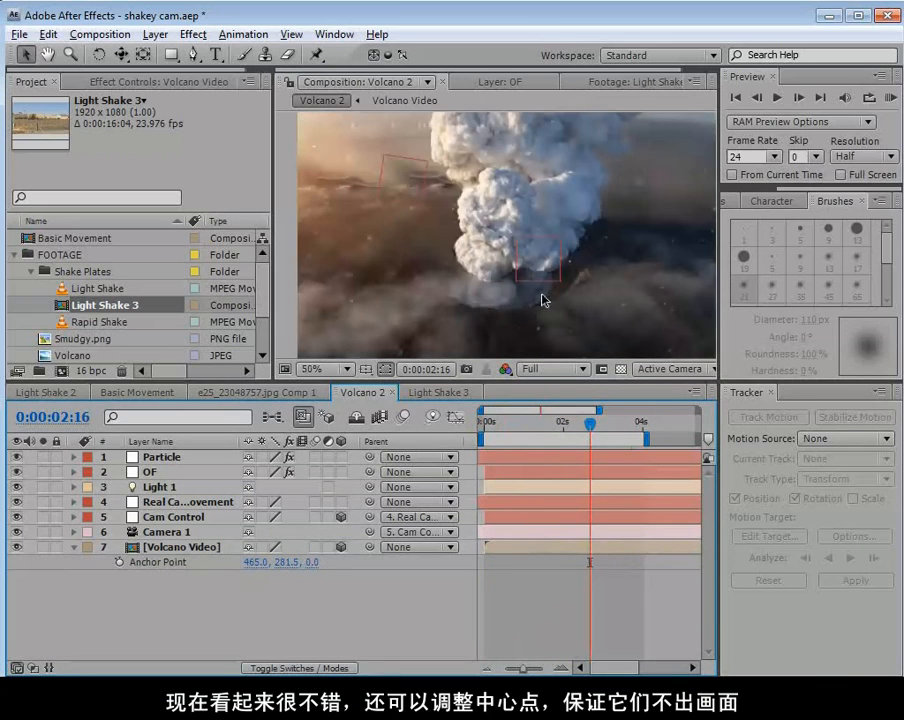
click(569, 422)
drag(569, 422, 530, 432)
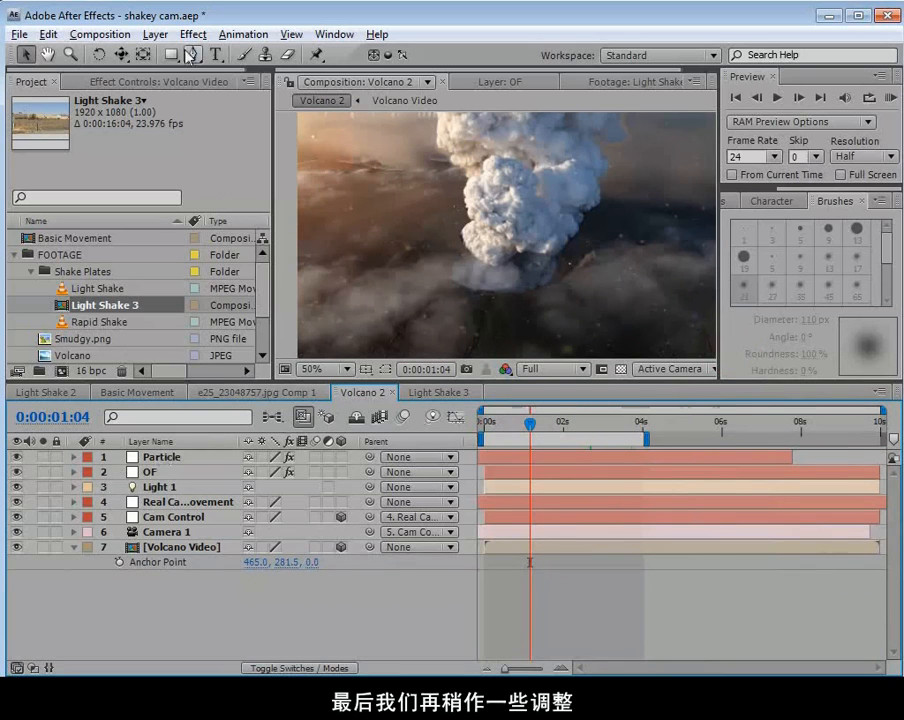
click(155, 35)
mouse_move(160, 60)
click(535, 170)
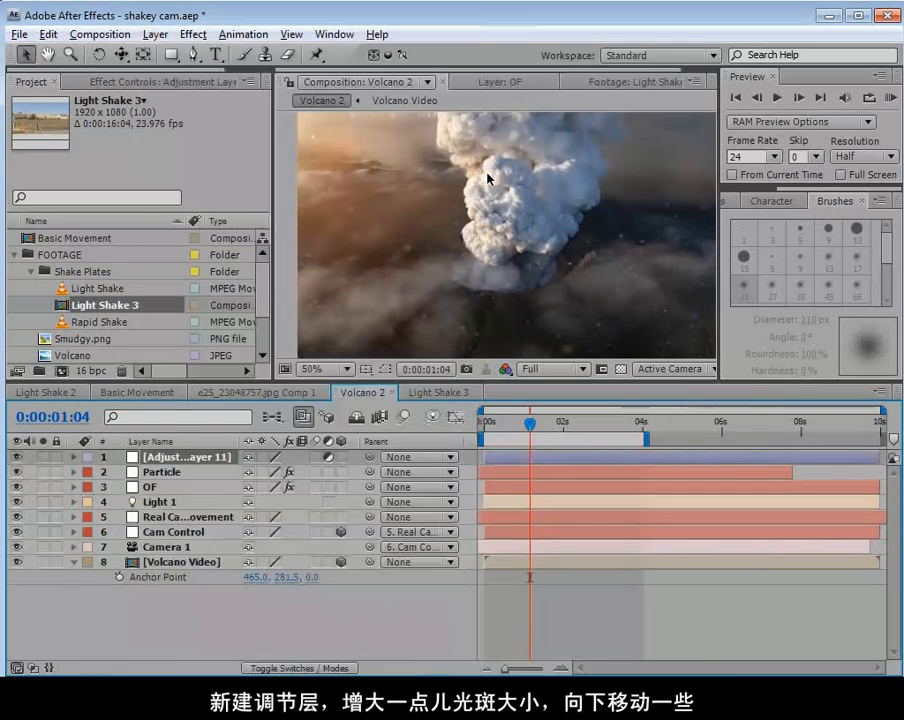
Set the Optical Flares scale on the OF layer to 150.
click(155, 490)
click(140, 81)
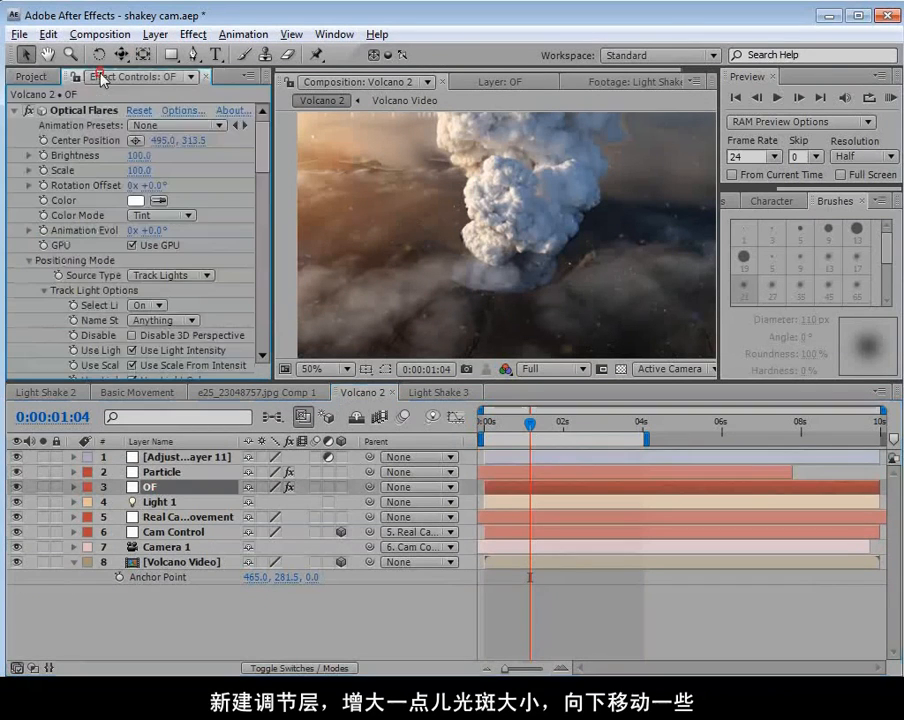
drag(138, 172, 141, 172)
key(space)
drag(491, 173, 493, 218)
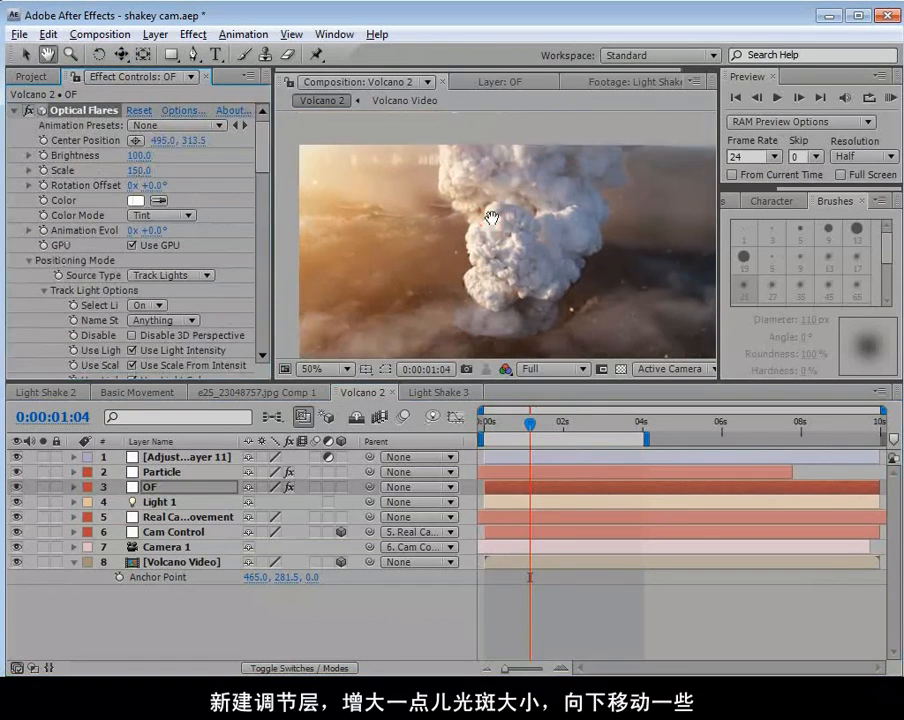
key(comma)
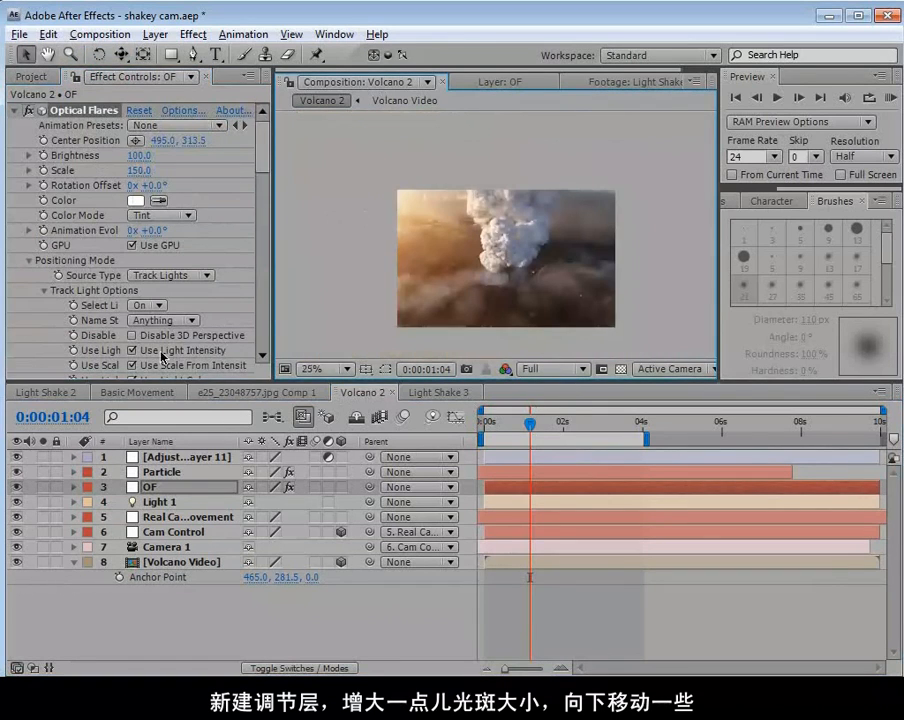
Show the layer controls and move the flare's light slightly downward beside the frame's upper-left corner.
key(ctrl+shift+h)
click(365, 191)
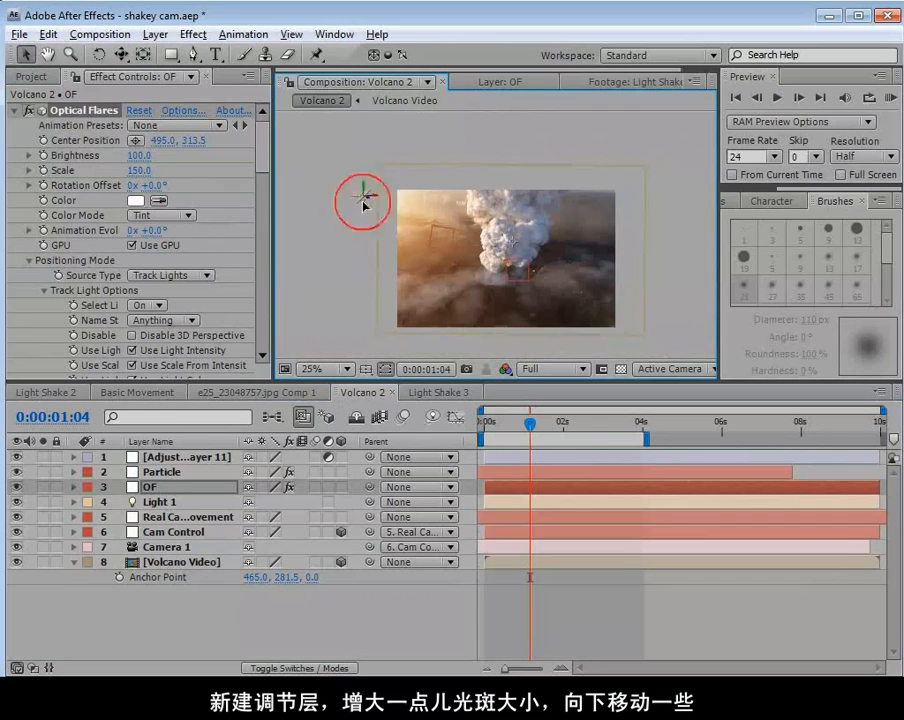
click(504, 560)
key(a)
click(506, 582)
scroll(516, 264, up, 1)
scroll(516, 264, down, 1)
Apply the Curves and Noise effects to the new adjustment layer.
click(186, 457)
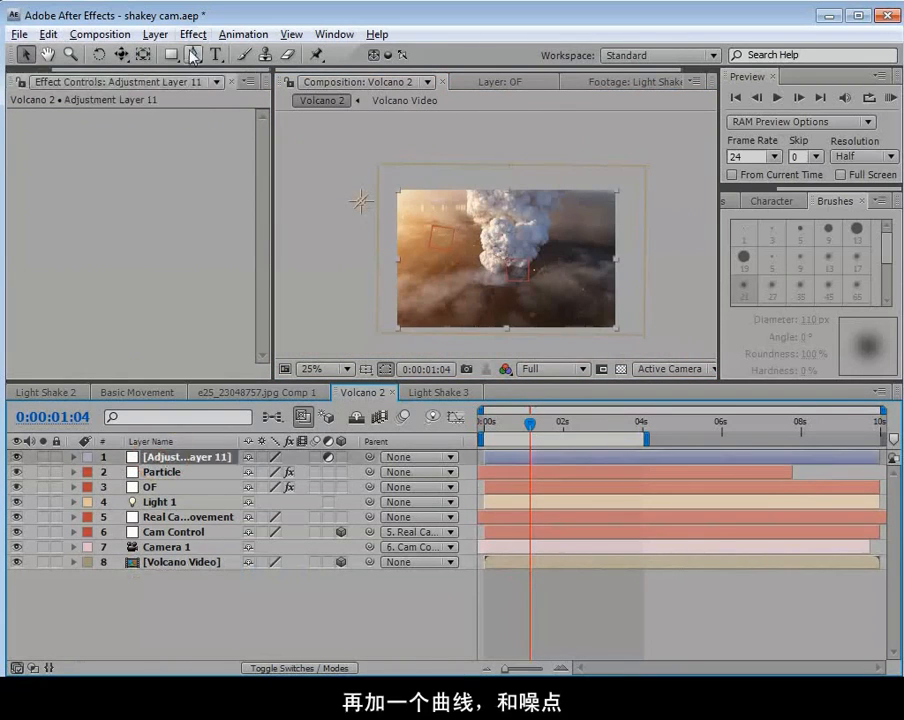
click(193, 34)
mouse_move(242, 205)
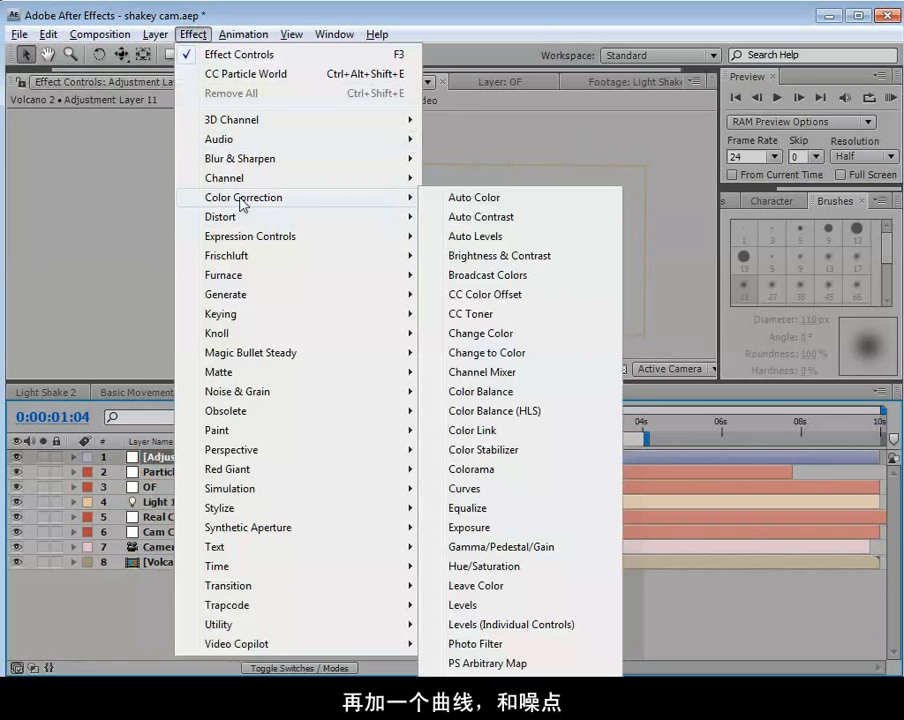
click(470, 489)
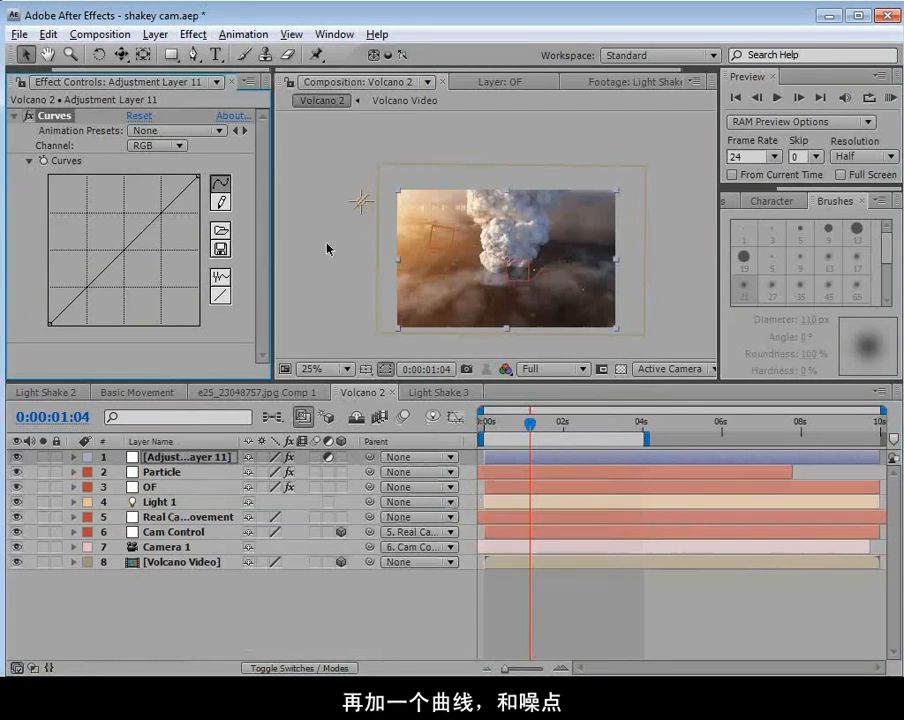
click(193, 34)
mouse_move(252, 203)
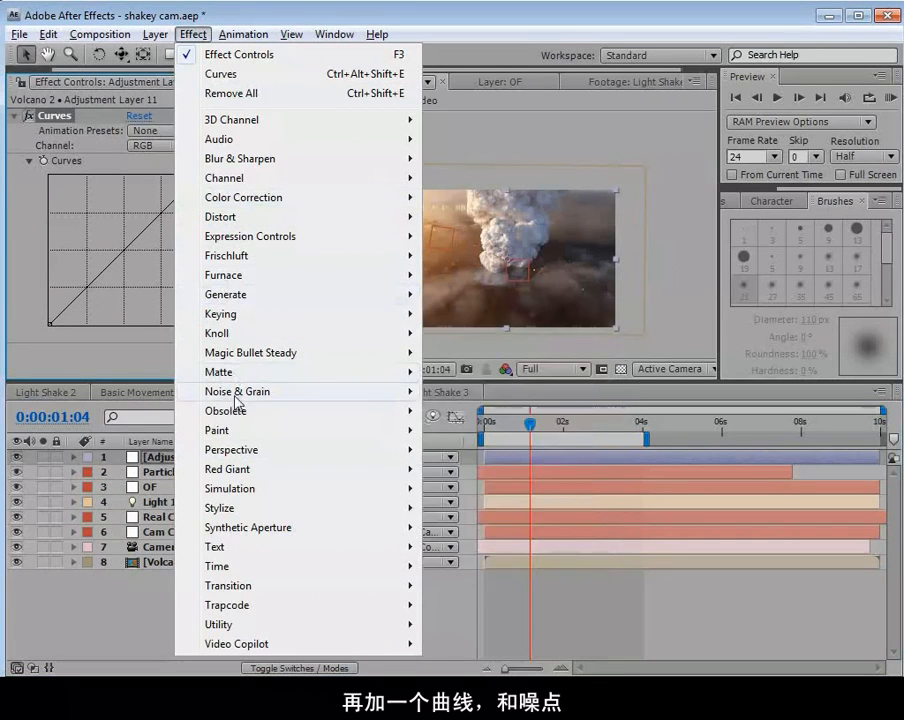
mouse_move(238, 392)
click(472, 482)
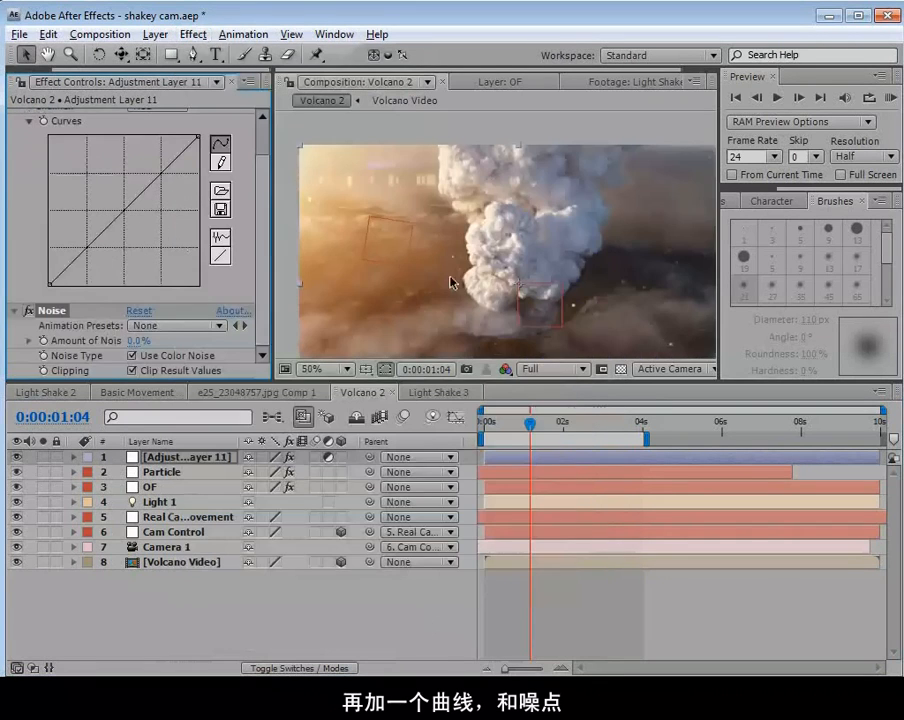
Pull the RGB curve down in the midtones and shadows to add contrast, and set the Amount of Noise to 4%.
drag(104, 231, 72, 268)
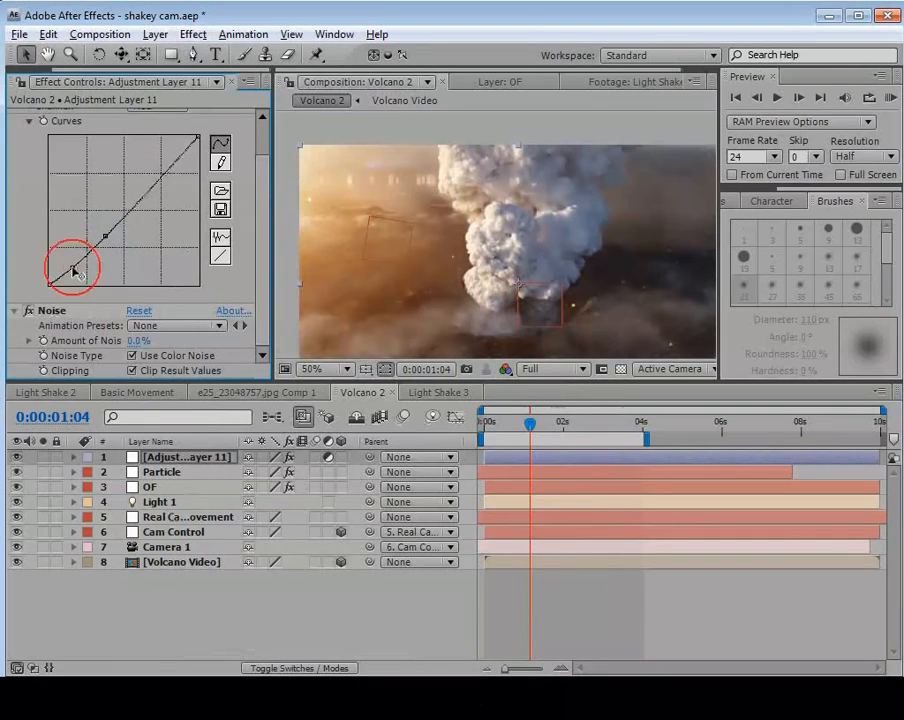
click(72, 268)
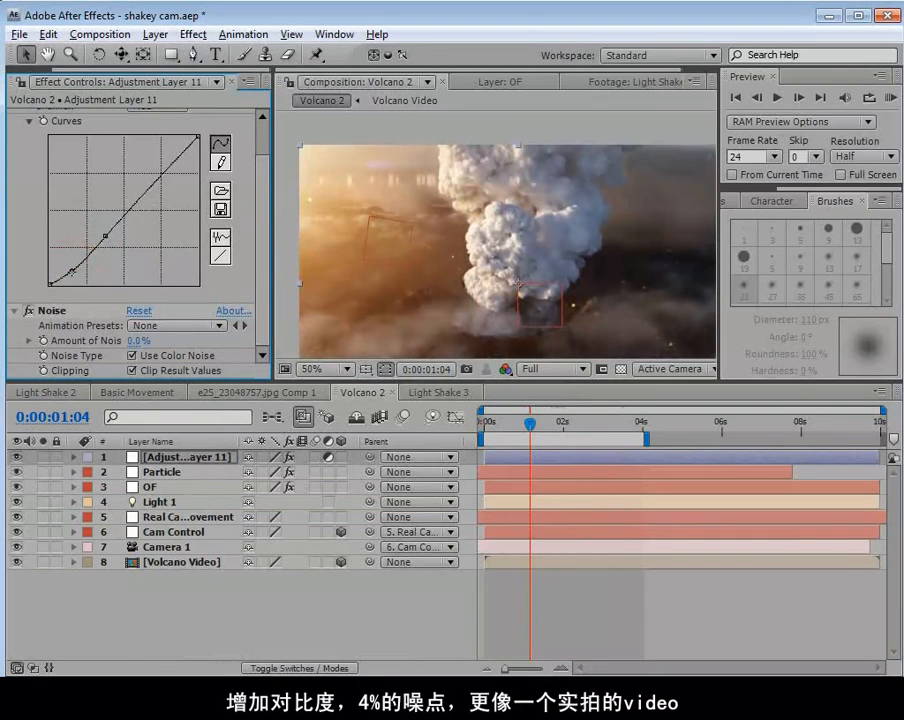
click(135, 340)
text(4)
key(Return)
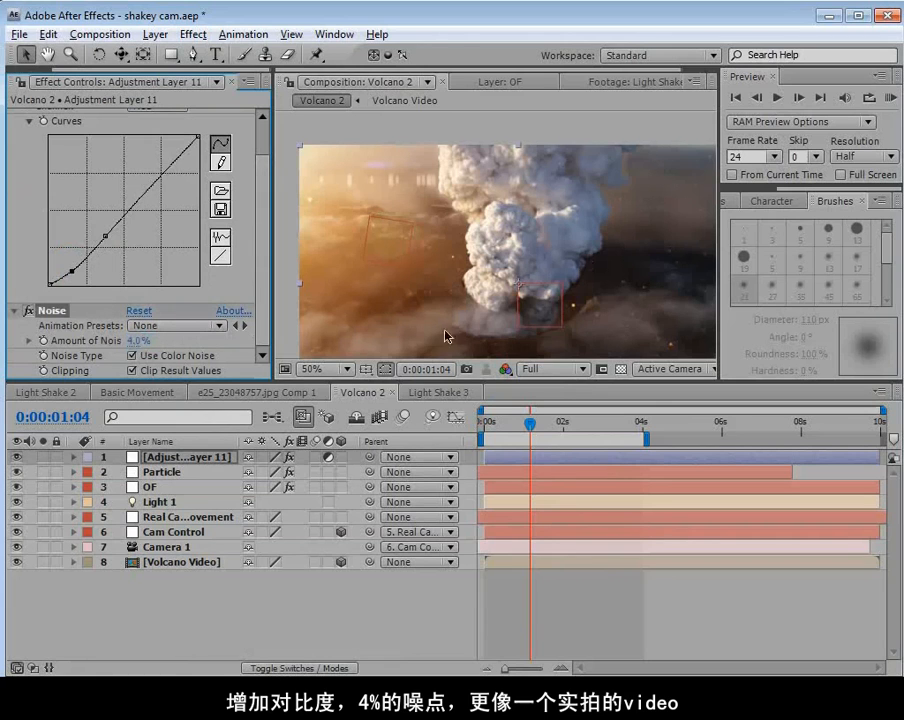
Check the grain up close, and soften the contrast by raising the curve's midtone point and shifting its shadow point.
scroll(533, 257, up, 1)
key(space)
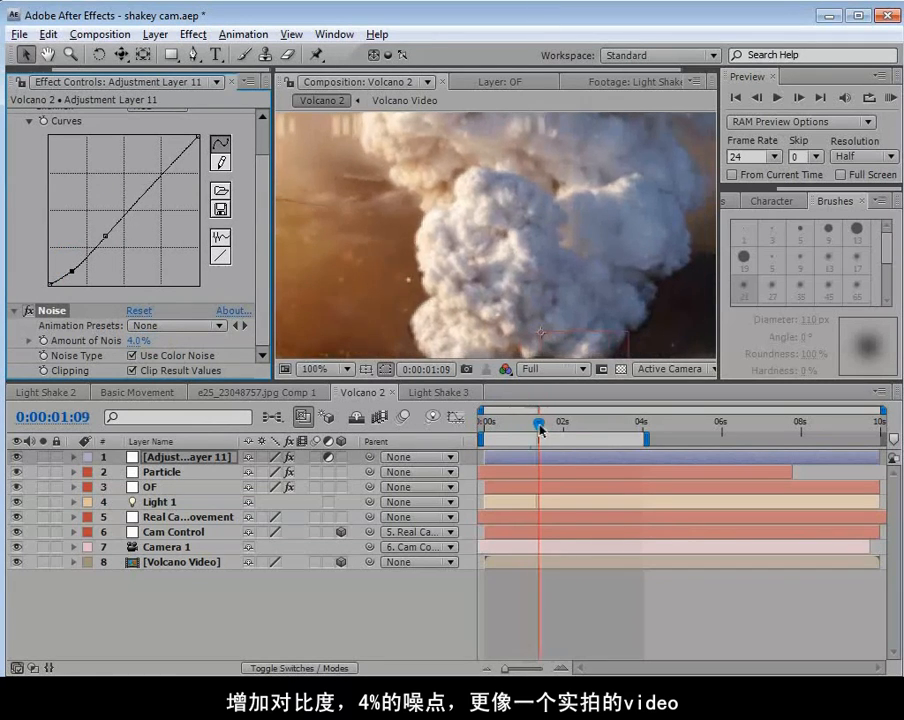
drag(546, 424, 533, 423)
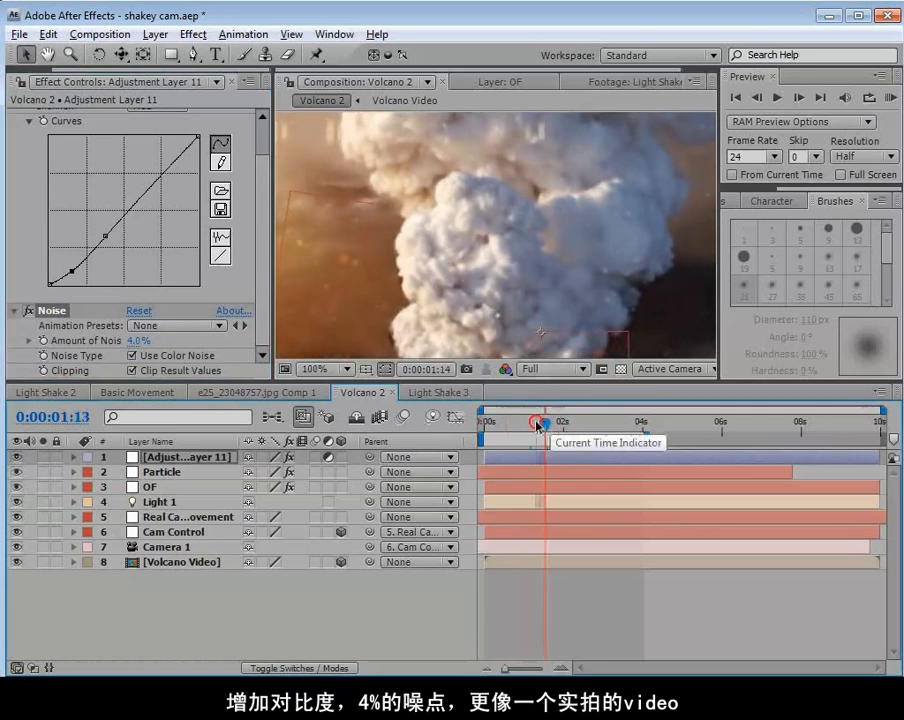
scroll(522, 259, down, 1)
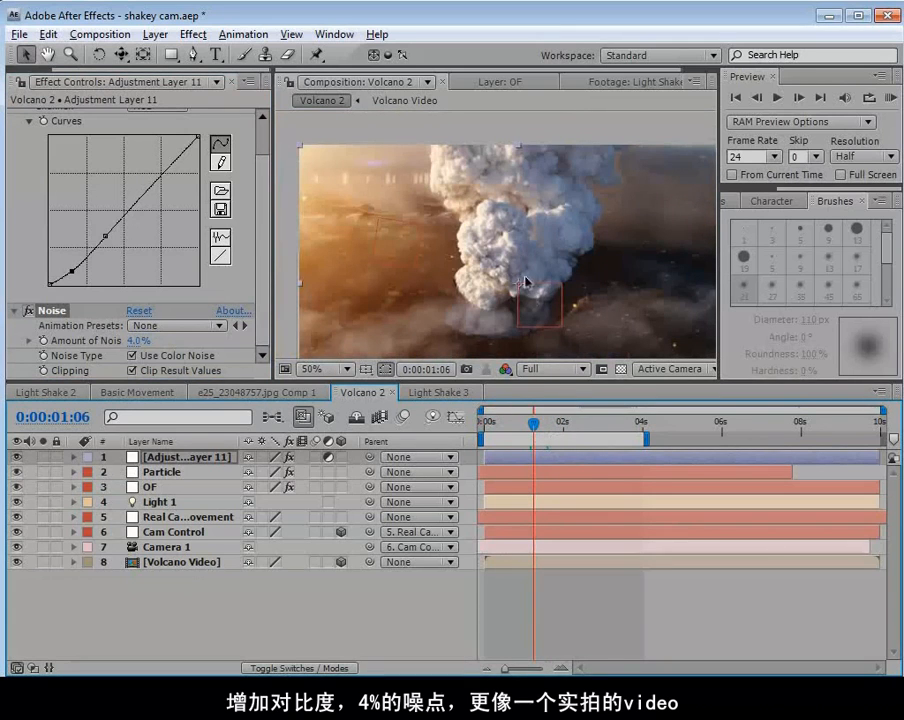
key(h)
scroll(494, 263, down, 1)
drag(522, 243, 515, 255)
key(v)
drag(72, 271, 67, 273)
drag(105, 236, 110, 231)
scroll(497, 262, up, 1)
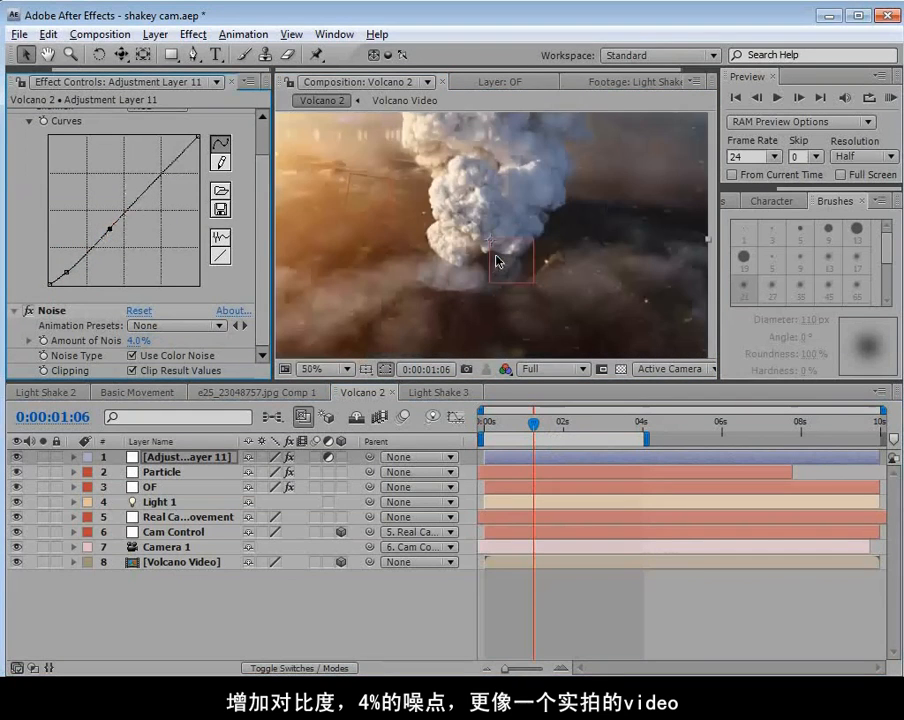
Scrub through the graded shot and compare it with the Particle layer's visibility toggled.
drag(530, 434, 602, 440)
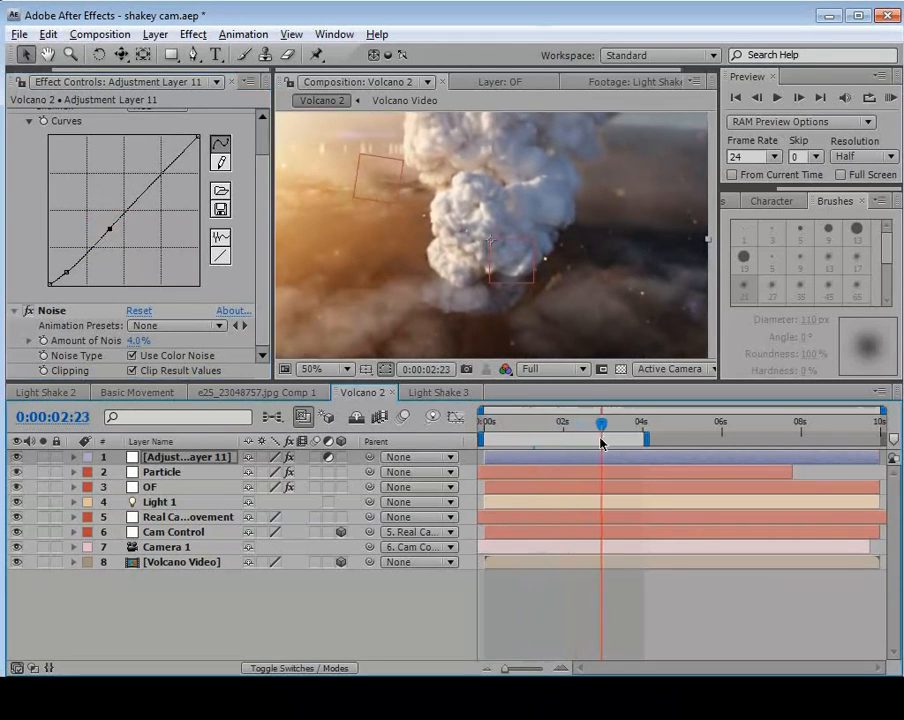
click(150, 472)
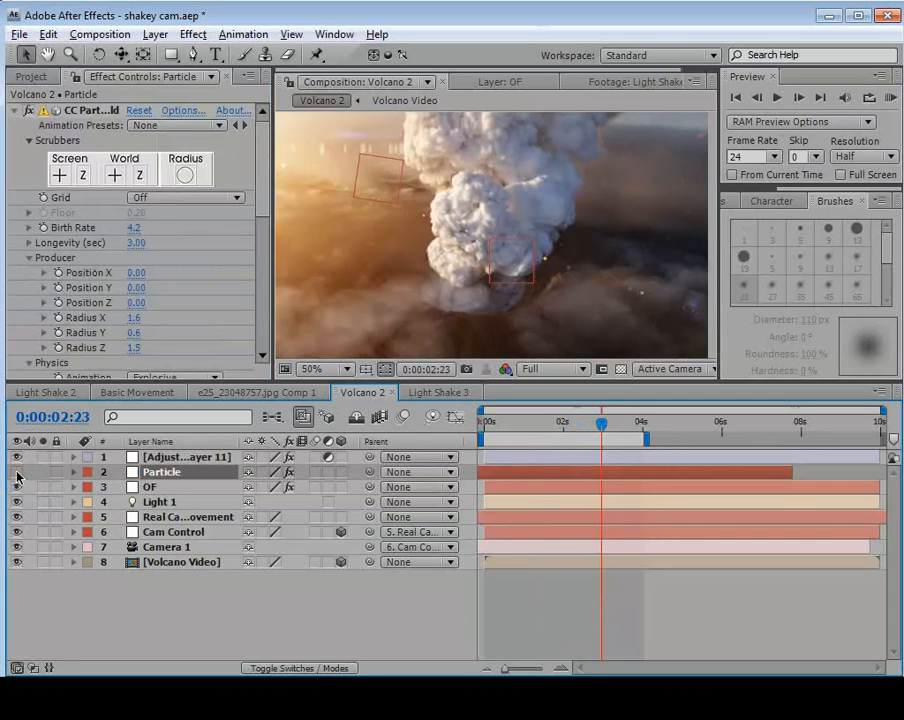
drag(601, 425, 534, 437)
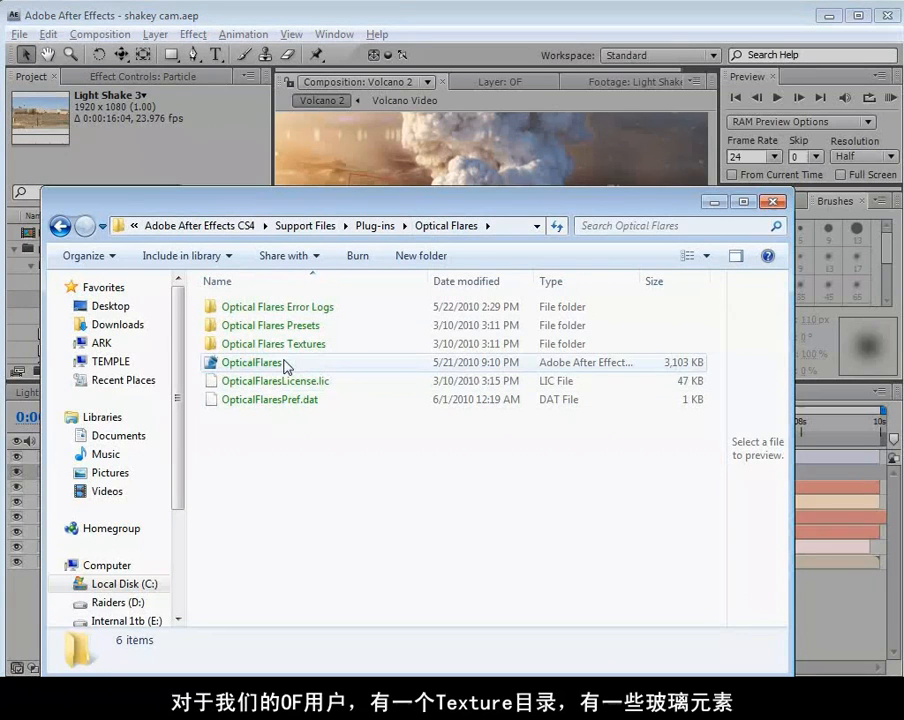
Import the Smudgy image from the Optical Flares Textures Glass folder and place it in Volcano 2 directly beneath the adjustment layer.
double_click(212, 343)
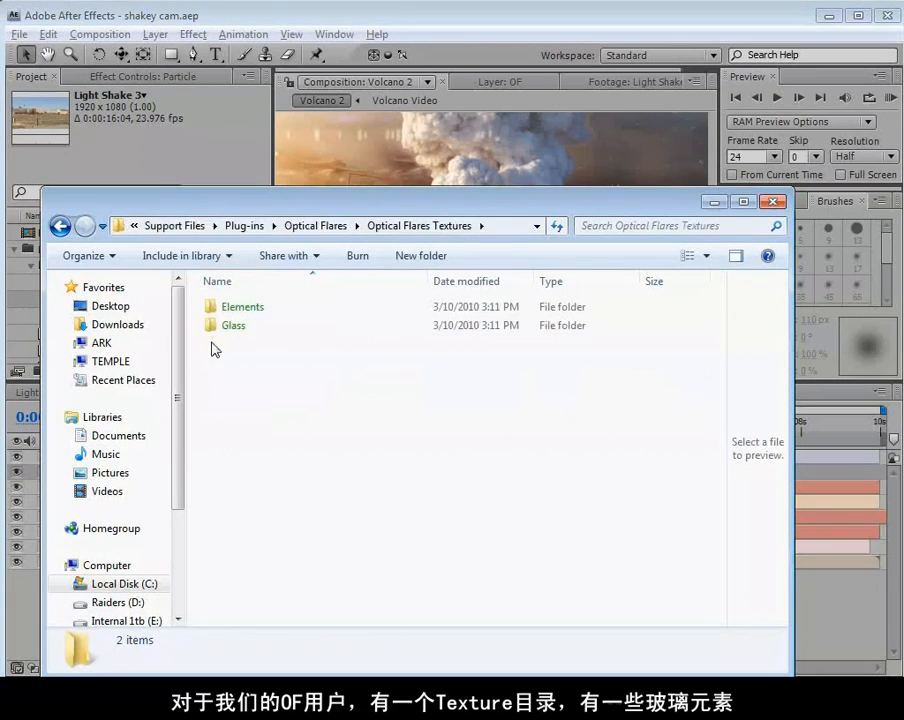
double_click(213, 327)
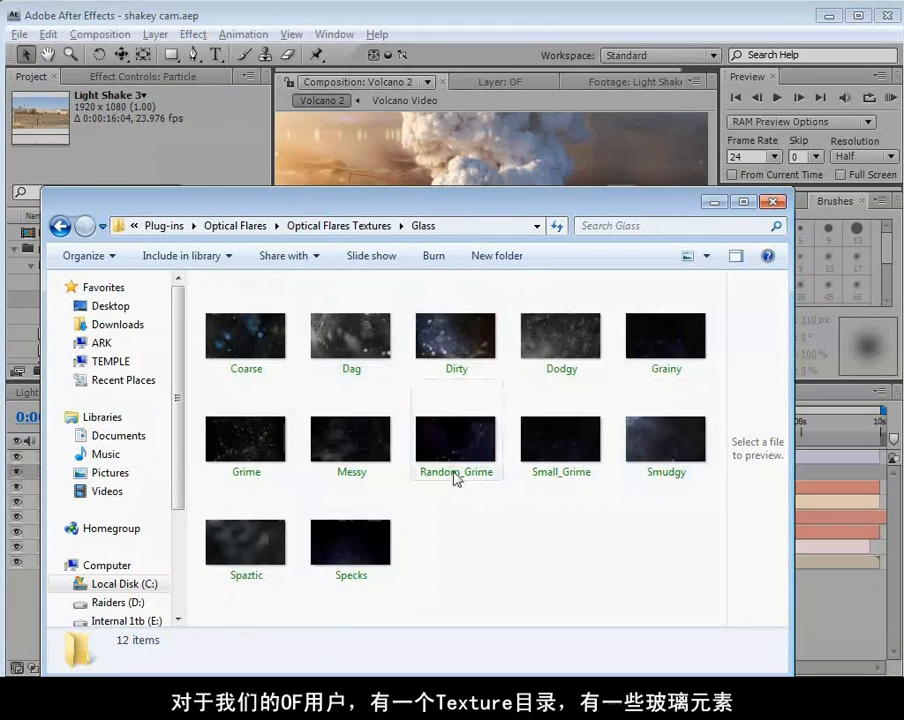
drag(413, 209, 547, 166)
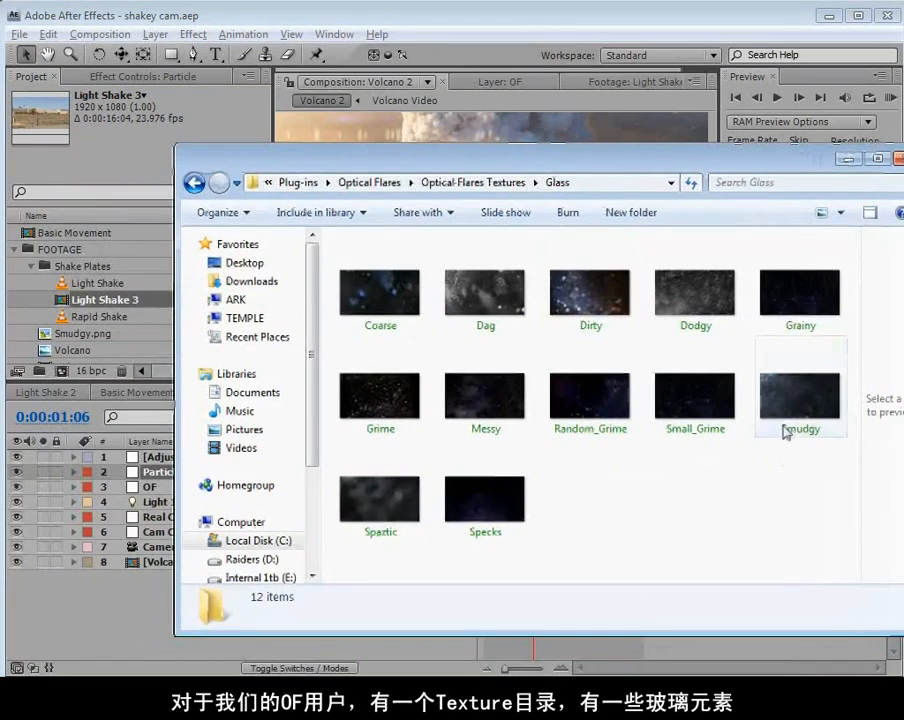
click(787, 394)
mouse_move(787, 394)
mouse_down()
mouse_move(700, 400)
mouse_move(76, 262)
mouse_move(75, 254)
mouse_up()
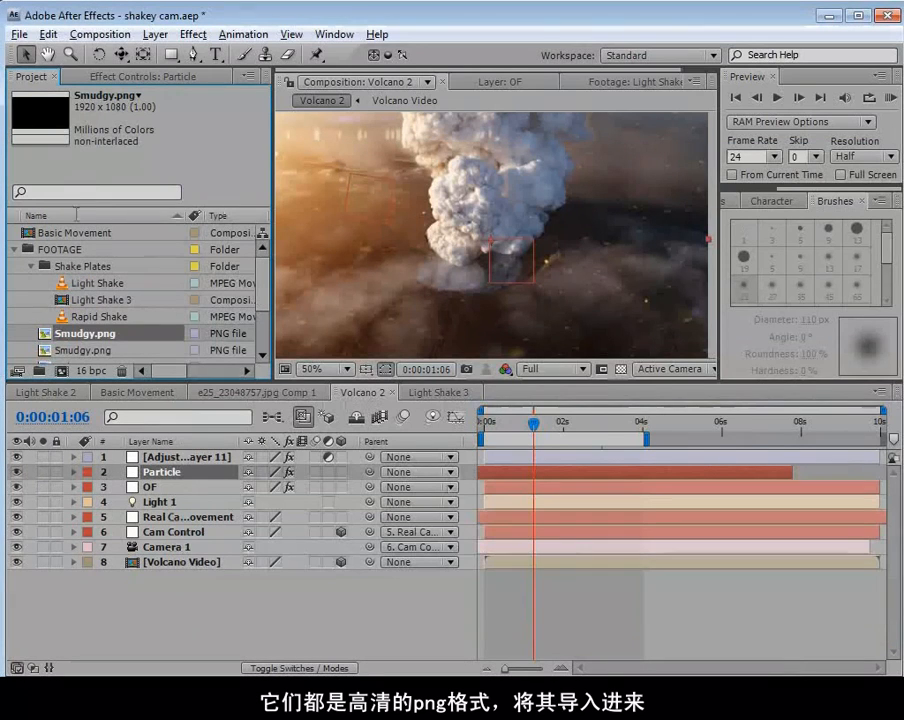
mouse_move(72, 338)
mouse_down()
mouse_move(132, 436)
mouse_move(138, 466)
mouse_up()
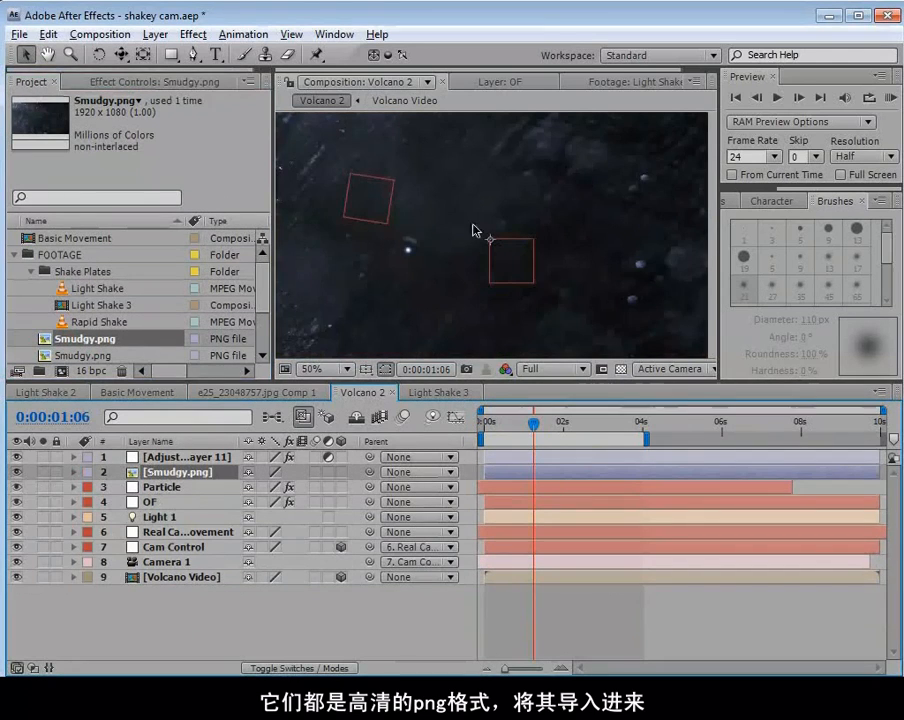
Scale the Smudgy texture down so its edges sit just outside the Volcano 2 frame, and inspect the full image.
scroll(473, 230, down, 4)
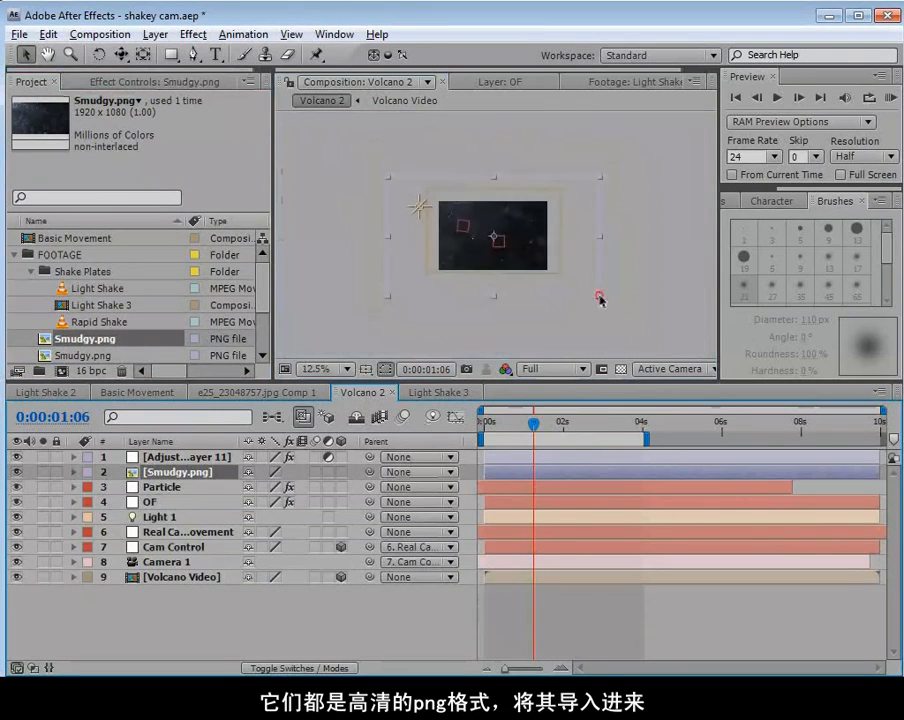
drag(600, 296, 563, 277)
double_click(131, 476)
key(grave)
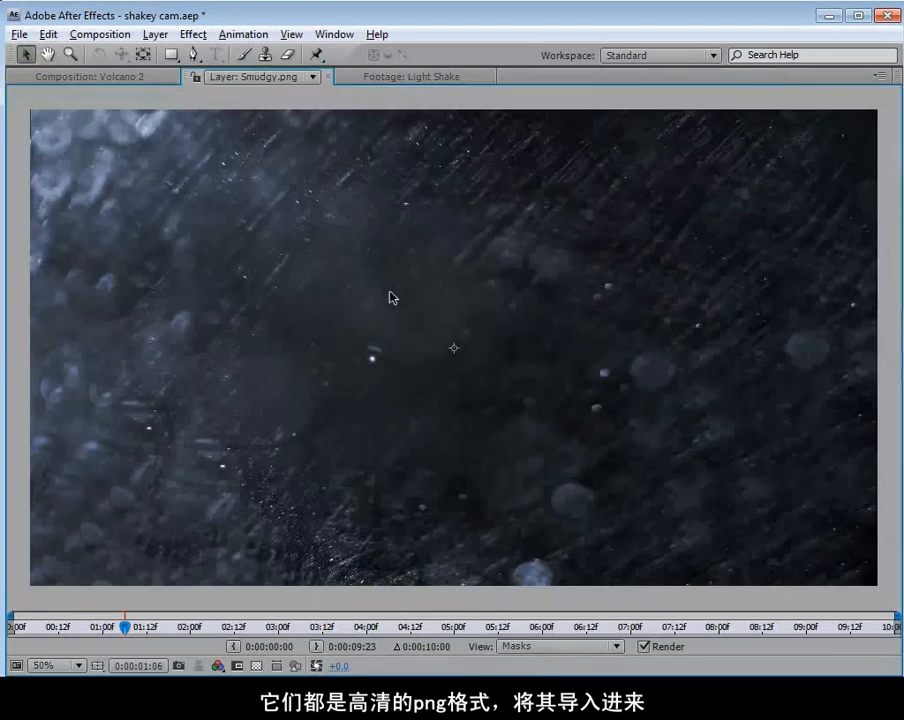
click(70, 77)
key(grave)
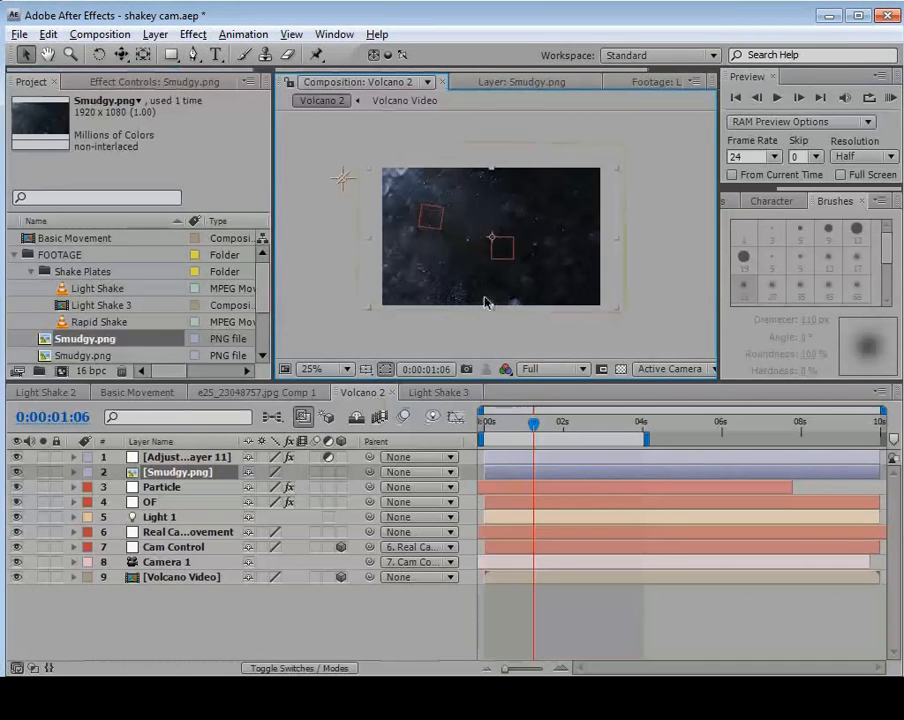
Set the Smudgy layer's blending mode to Screen and check the texture over the volcano.
key(F4)
click(272, 472)
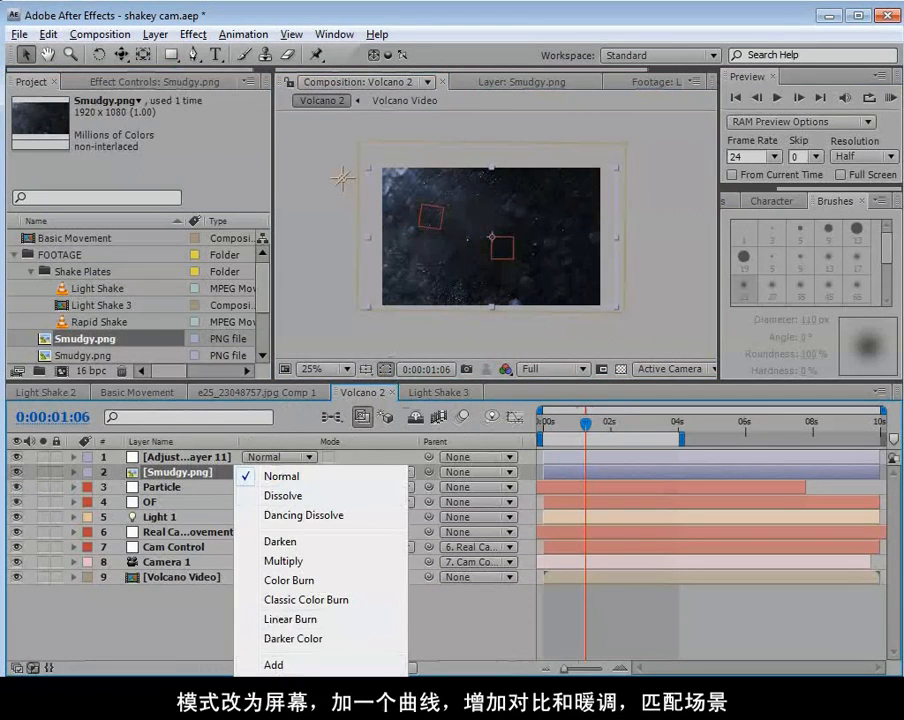
click(280, 703)
scroll(441, 214, up, 2)
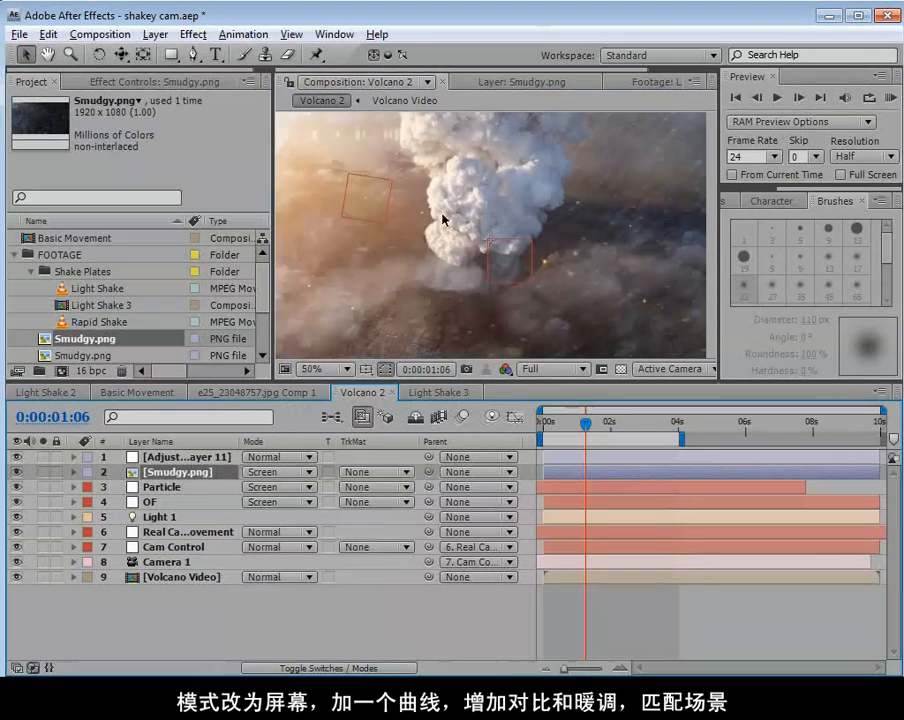
Apply Curves to the Smudgy layer and shape the RGB curve into a steep S for more contrast.
click(184, 38)
mouse_move(242, 197)
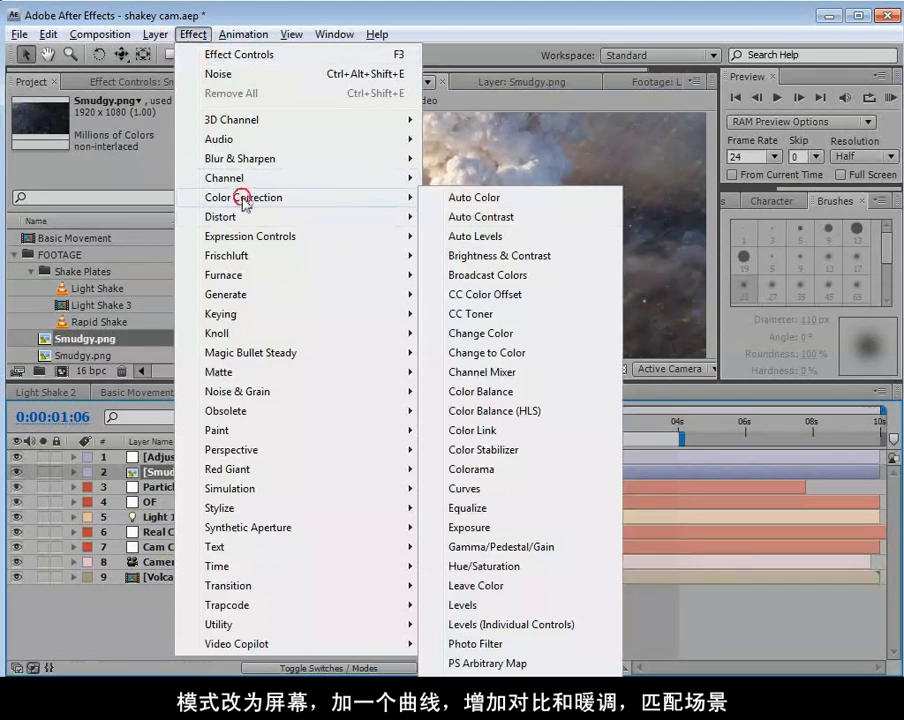
click(466, 490)
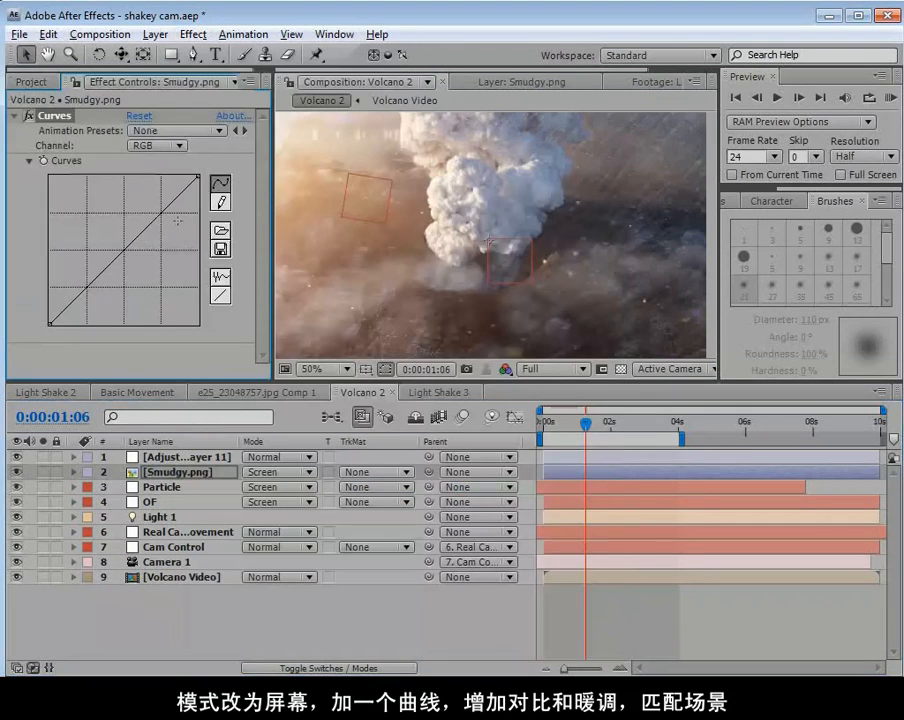
drag(96, 277, 121, 230)
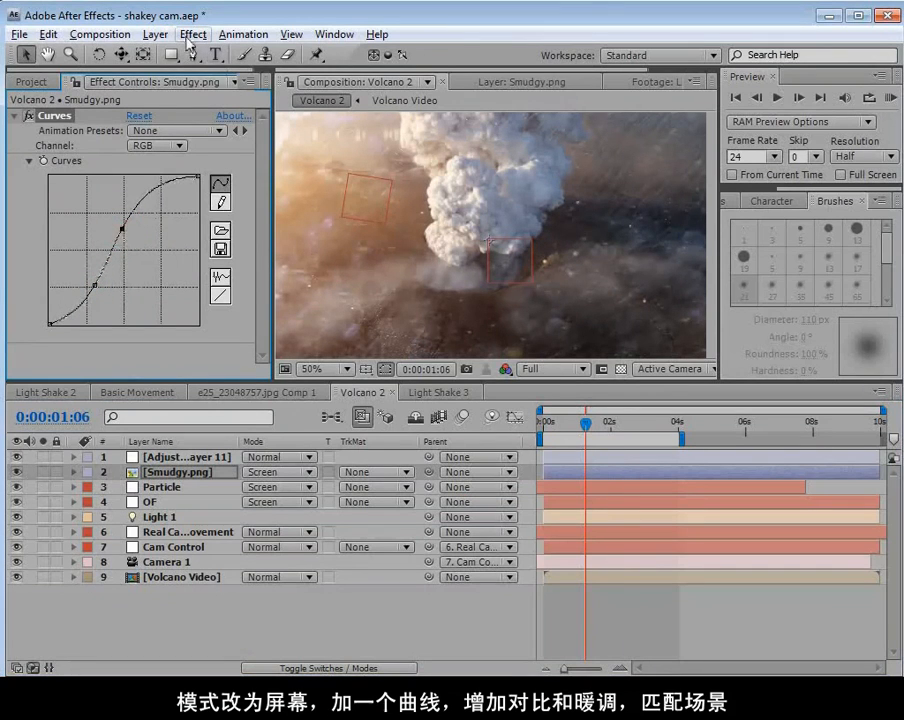
Warm the Smudgy texture by pulling down the midtones of its Blue curve, and check nearby frames.
click(157, 145)
click(160, 167)
mouse_move(116, 257)
mouse_down()
mouse_move(114, 245)
mouse_move(118, 266)
mouse_up()
click(157, 145)
click(163, 187)
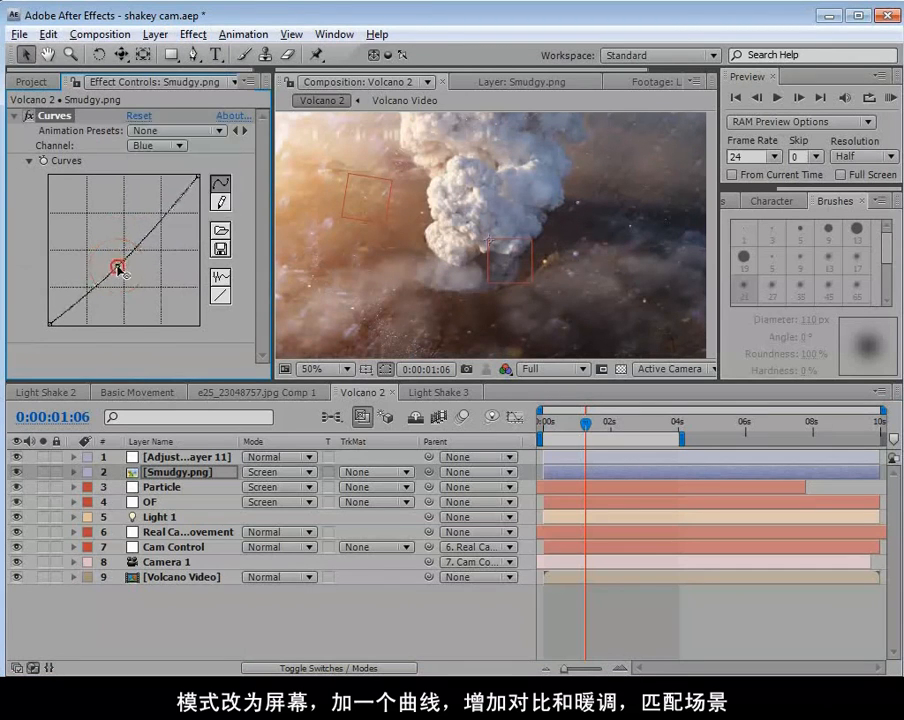
drag(580, 432, 567, 430)
drag(575, 432, 579, 432)
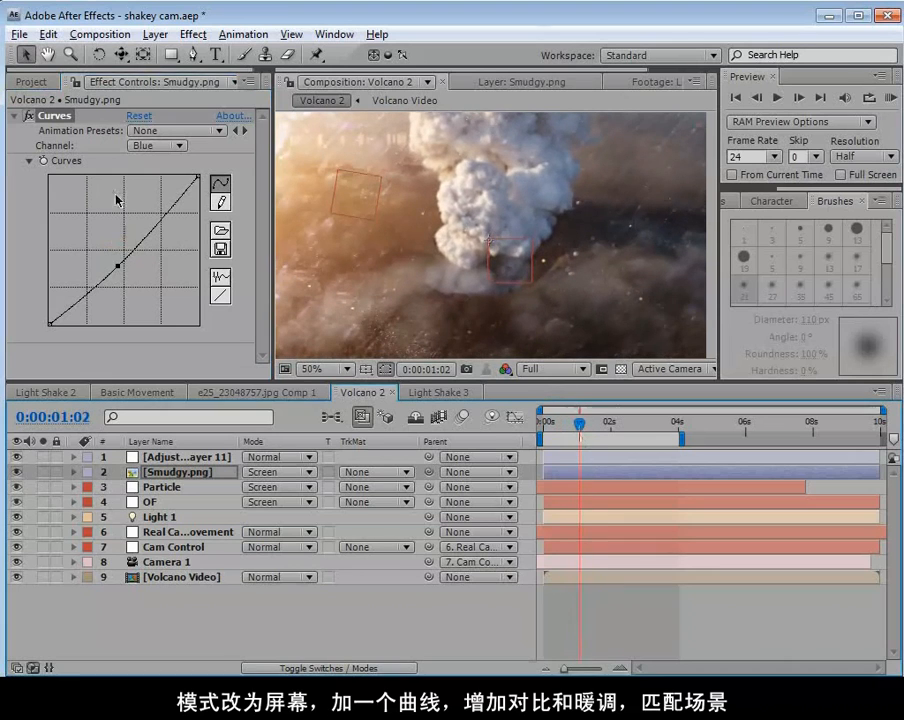
Refine the Smudgy layer's RGB curve by shifting its upper and shadow points into a softer S.
click(157, 145)
click(150, 89)
mouse_move(95, 285)
mouse_down()
mouse_move(85, 282)
mouse_move(94, 284)
mouse_up()
drag(121, 229, 143, 215)
drag(93, 284, 99, 287)
drag(562, 410, 559, 416)
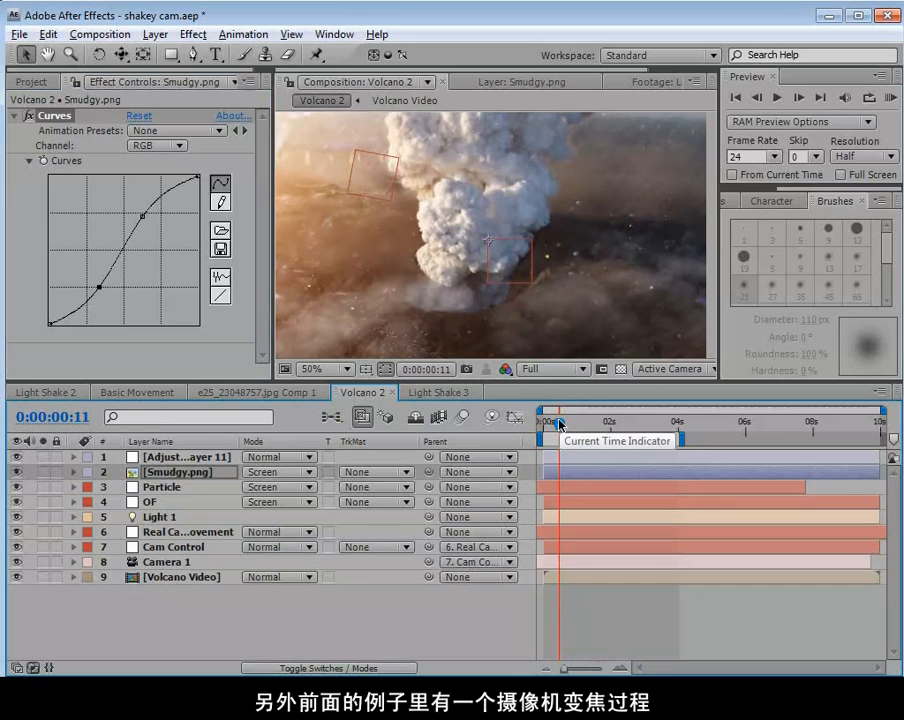
Create an adjustment layer named Rack Focus and place it directly beneath the Smudgy layer.
click(155, 34)
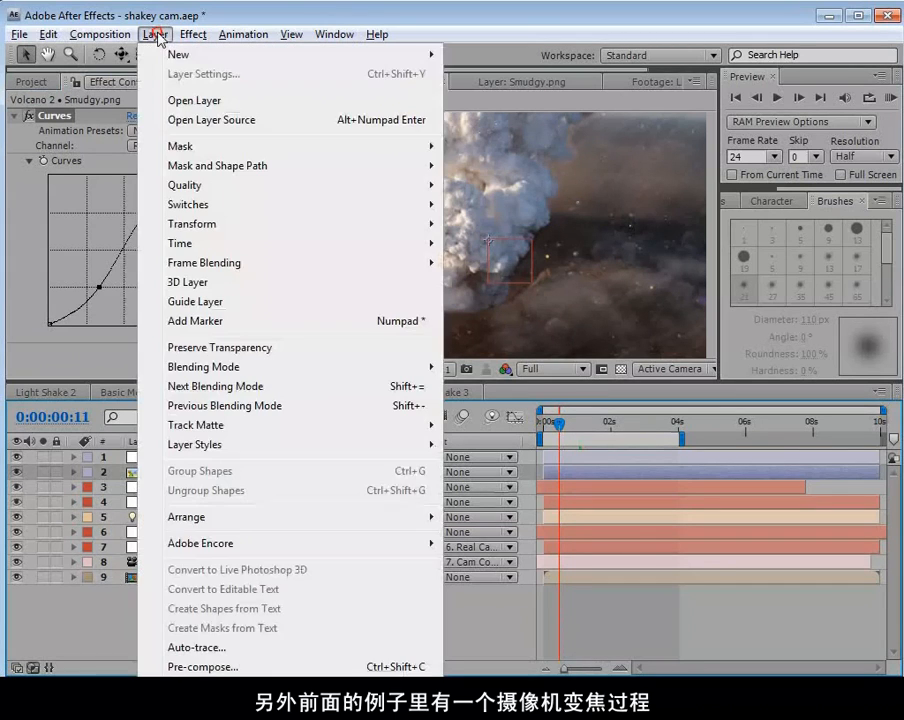
mouse_move(380, 54)
click(507, 168)
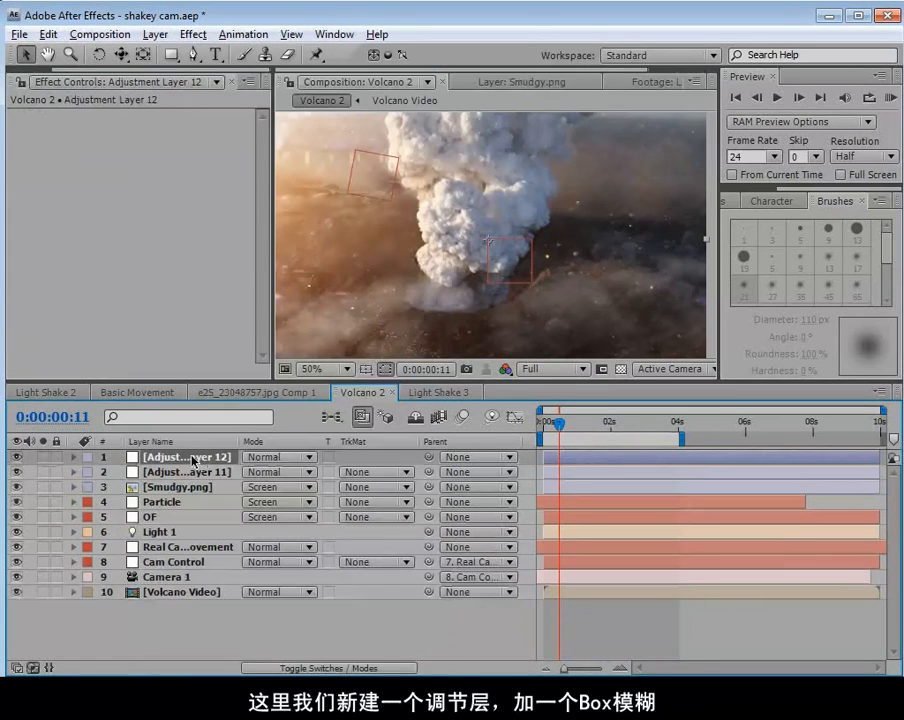
key(Return)
text(Rack Focus)
key(Return)
drag(175, 462, 161, 478)
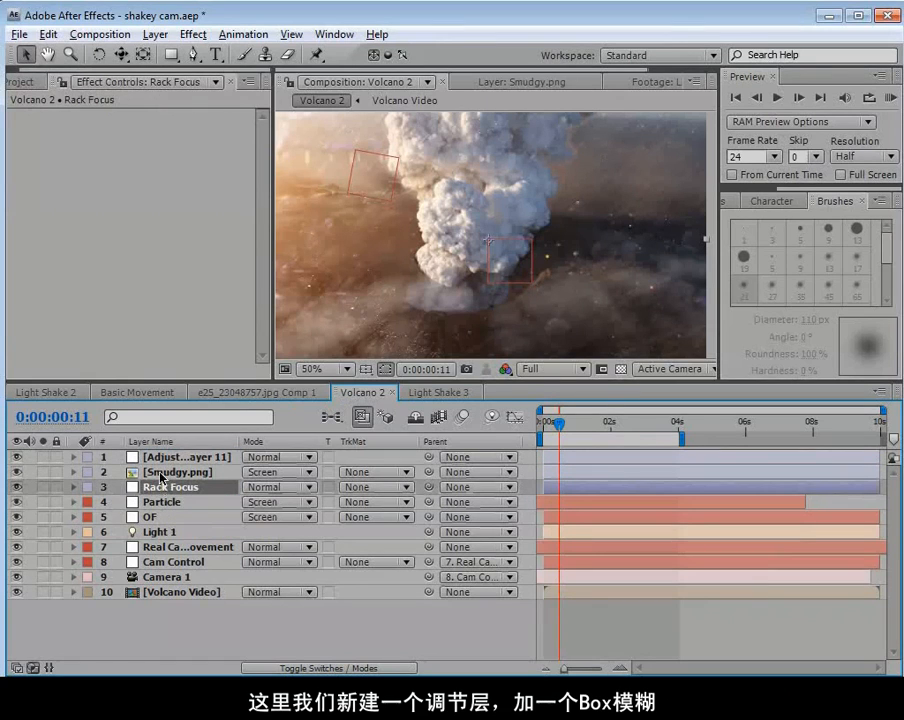
Apply Box Blur to the Rack Focus layer with Repeat Edge Pixels enabled.
click(190, 34)
mouse_move(292, 162)
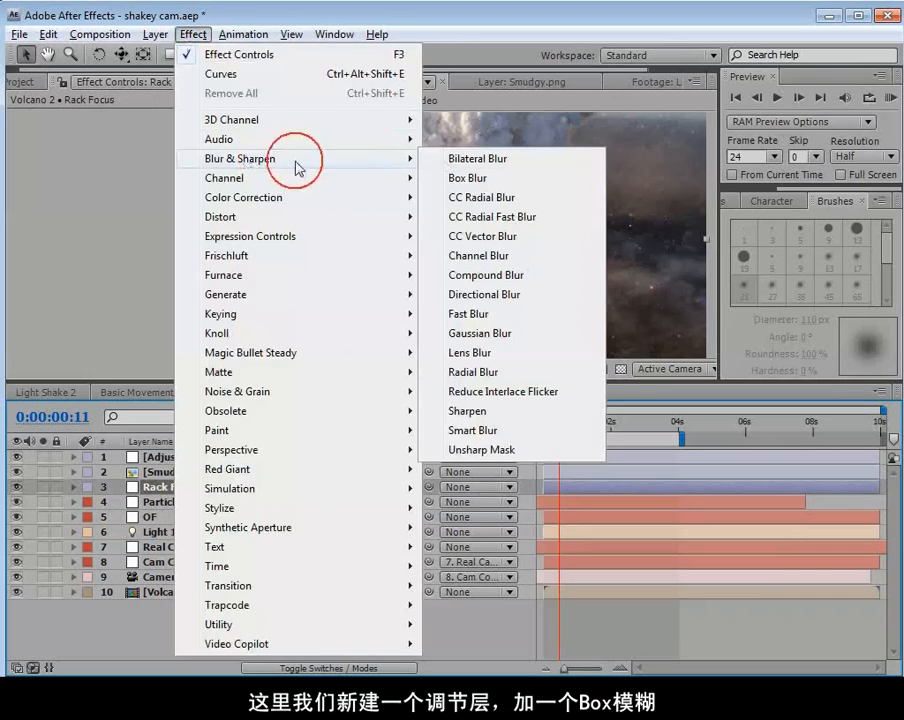
click(468, 178)
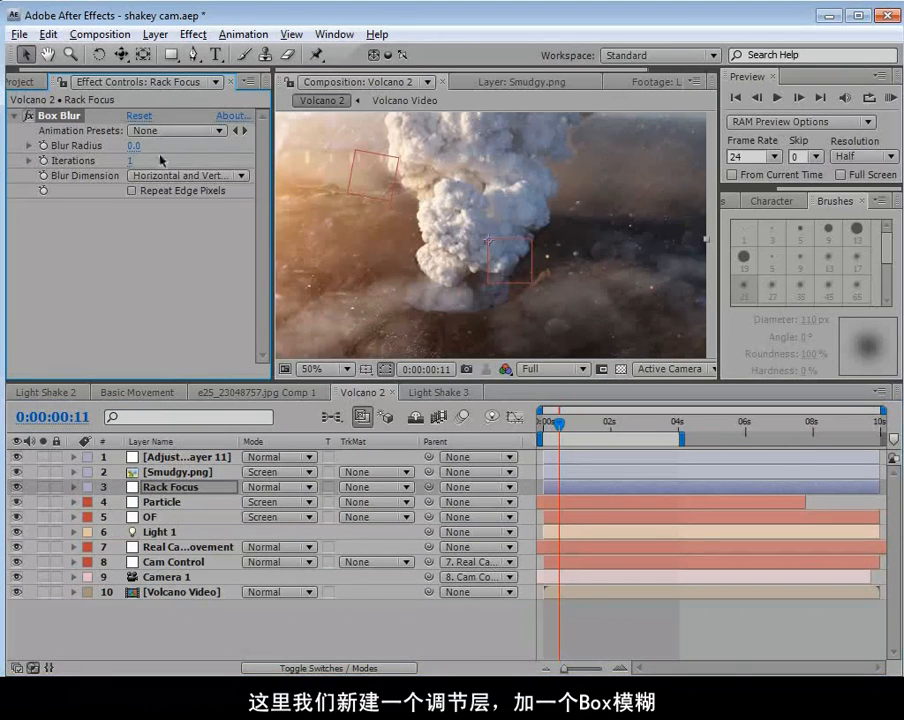
click(133, 191)
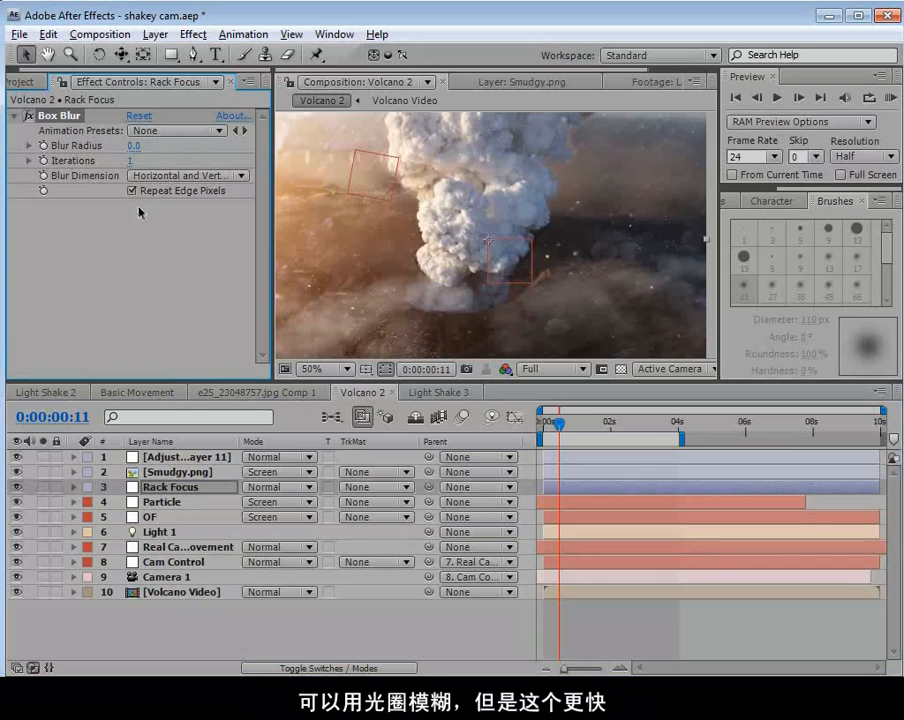
Keyframe the Rack Focus layer's Blur Radius from 18 at 0:00:00:00 to 0 at 0:00:00:11, and reveal its keyframes.
mouse_move(558, 427)
mouse_down()
mouse_move(542, 428)
mouse_move(566, 430)
mouse_move(541, 430)
mouse_up()
drag(133, 146, 55, 153)
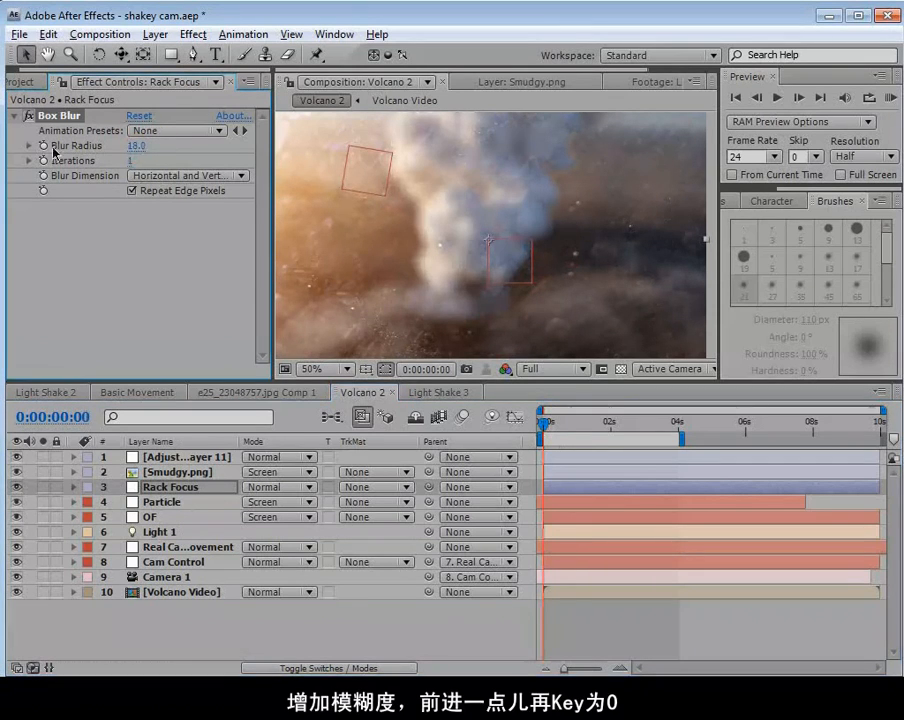
drag(544, 425, 561, 427)
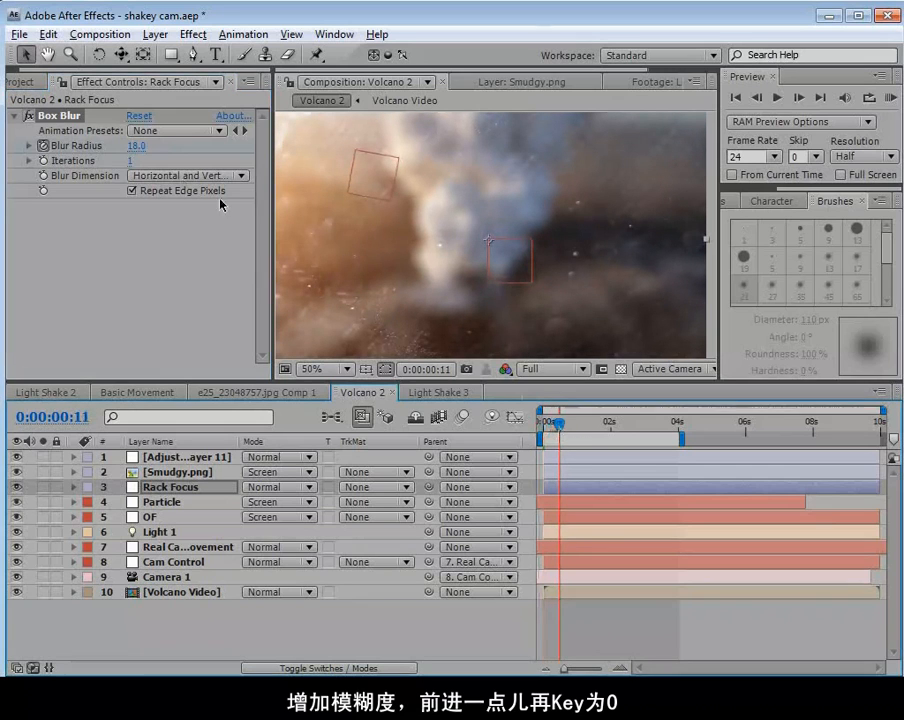
click(136, 146)
text(0)
key(Return)
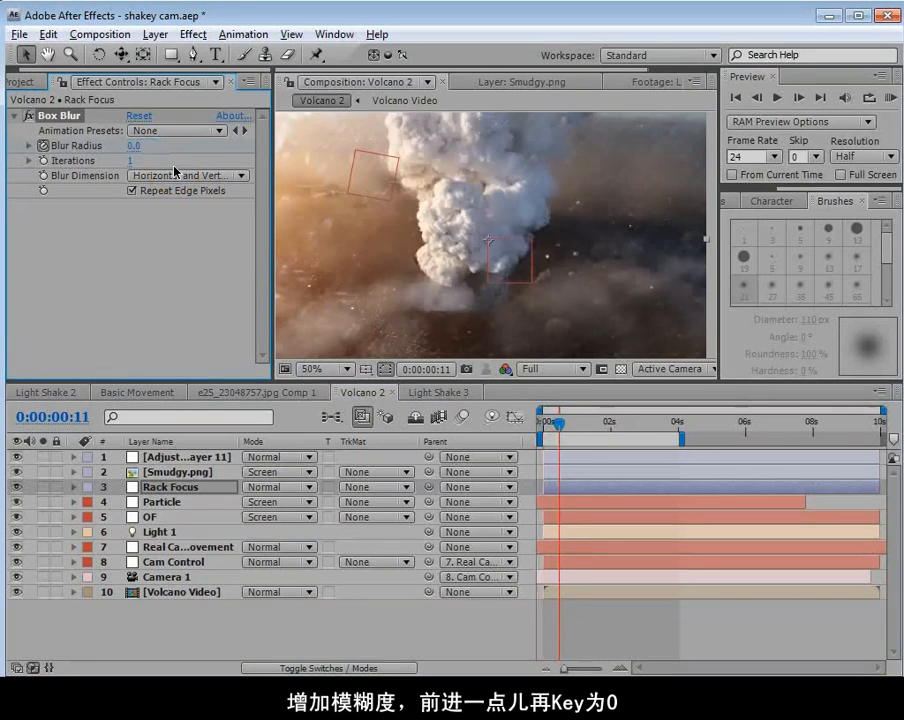
key(u)
drag(557, 437, 541, 437)
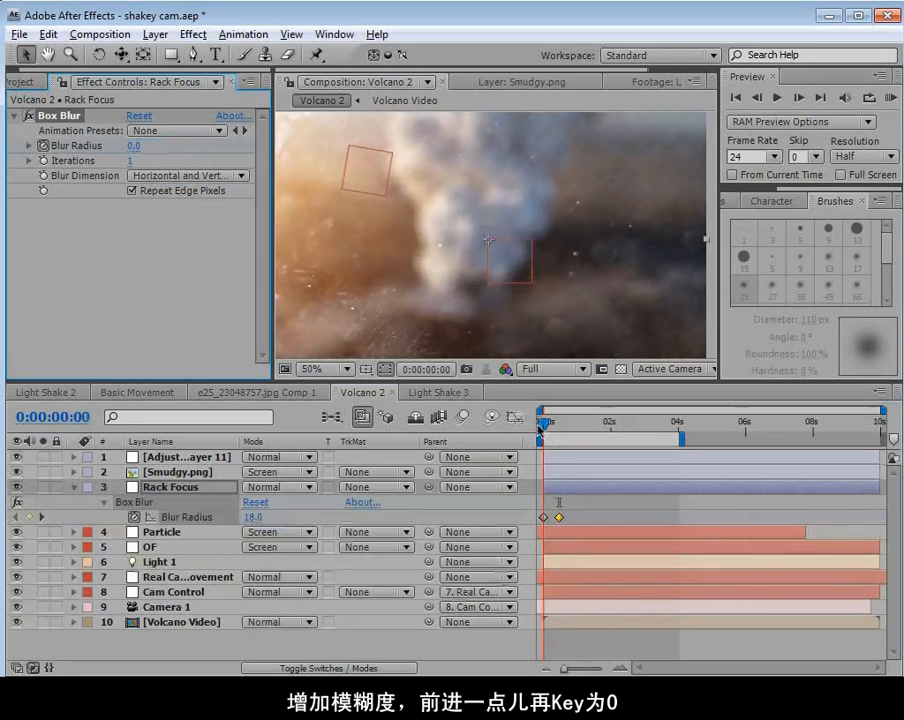
Add Box Blur to the Smudgy layer and keyframe its Blur Radius from 0 at 0:00:00:00 to 11 at 0:00:00:11.
click(200, 473)
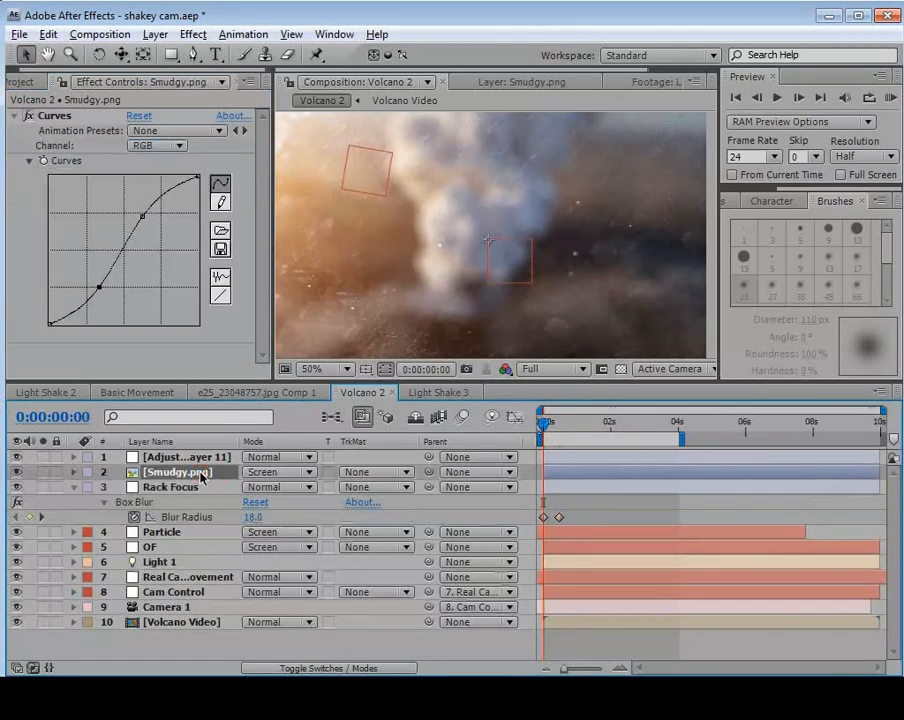
click(193, 34)
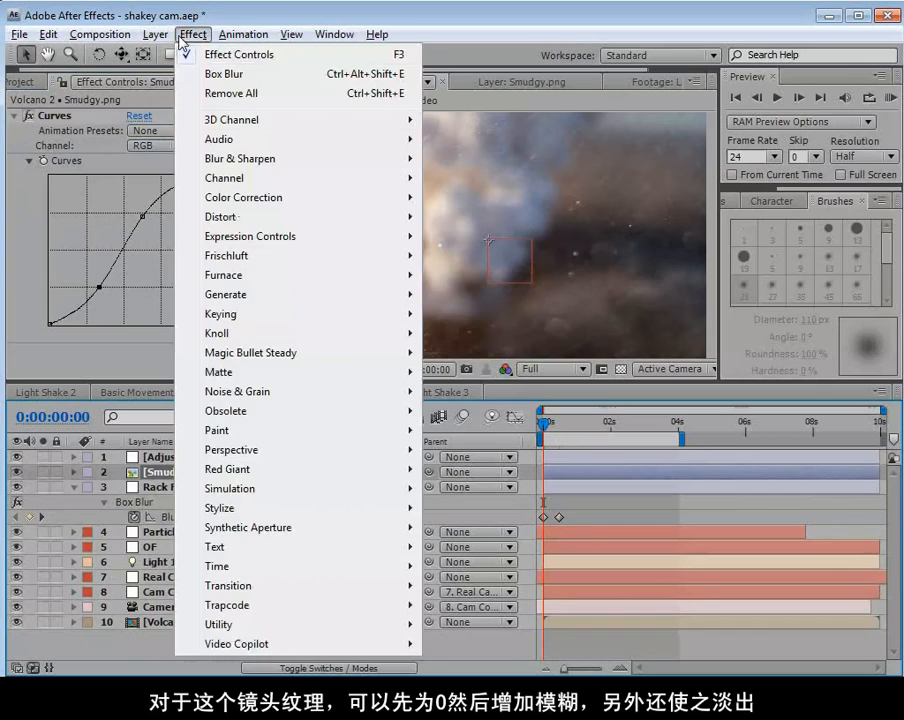
mouse_move(264, 167)
click(452, 177)
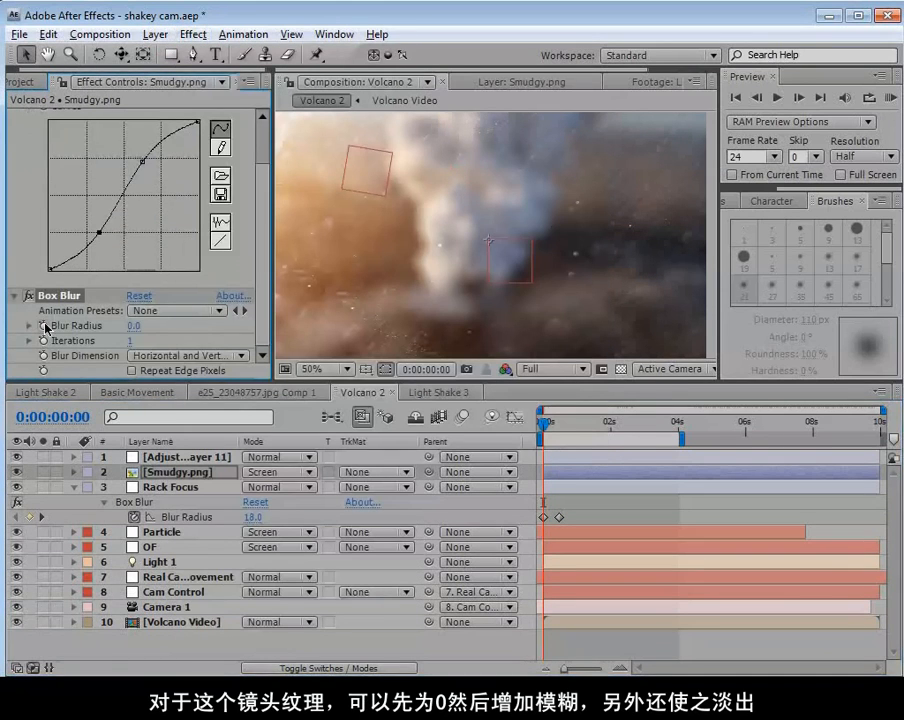
click(557, 427)
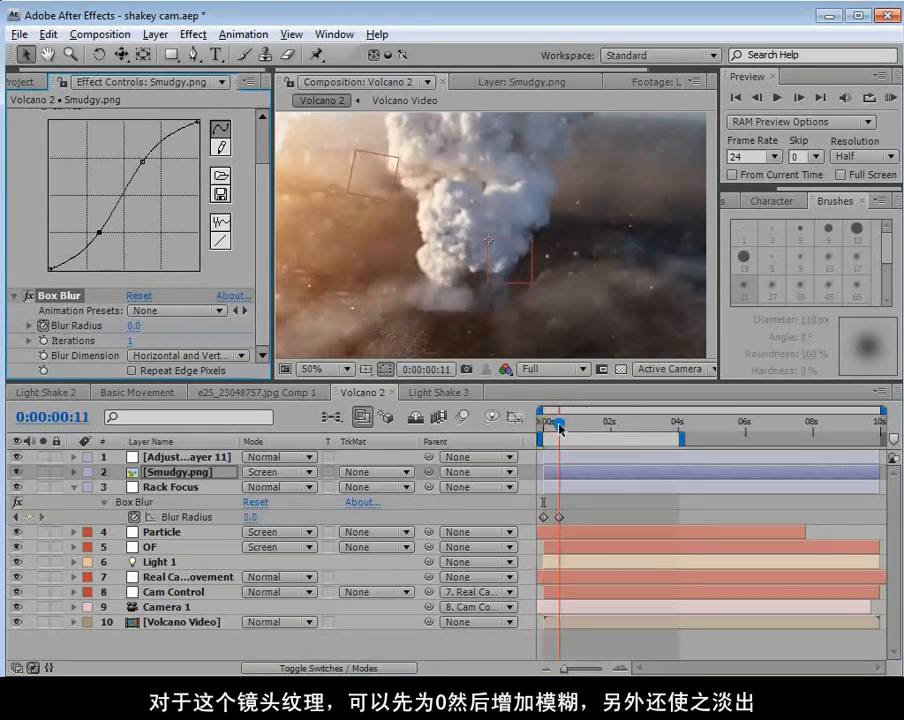
click(135, 326)
text(20)
key(Return)
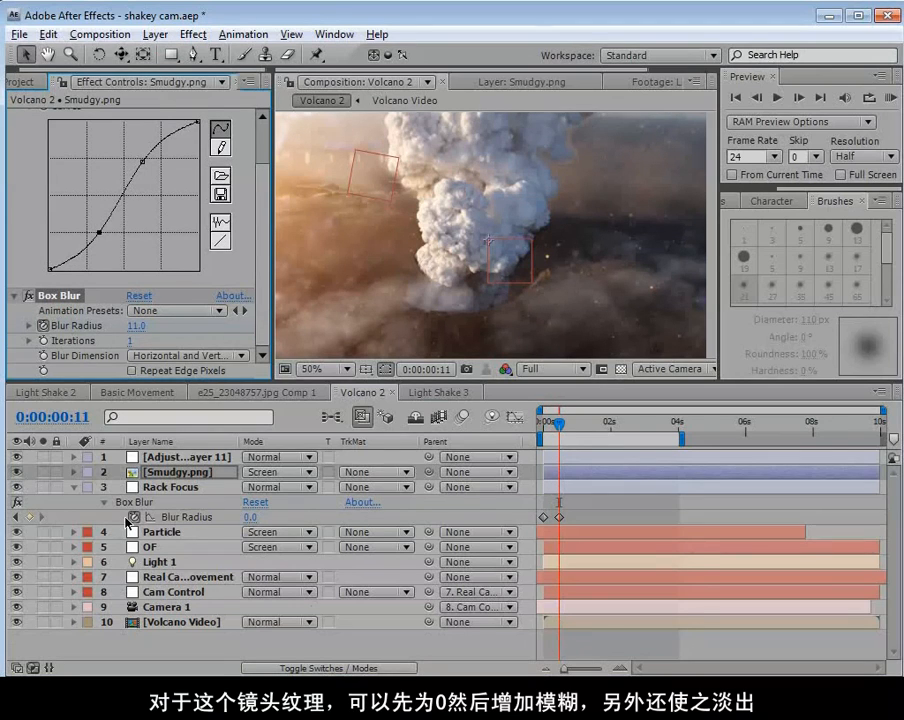
Keyframe the Smudgy layer's Opacity from 100% at 0:00:00:00 to 0% at 0:00:00:11, checking the fade with the layer soloed.
key(t)
click(120, 488)
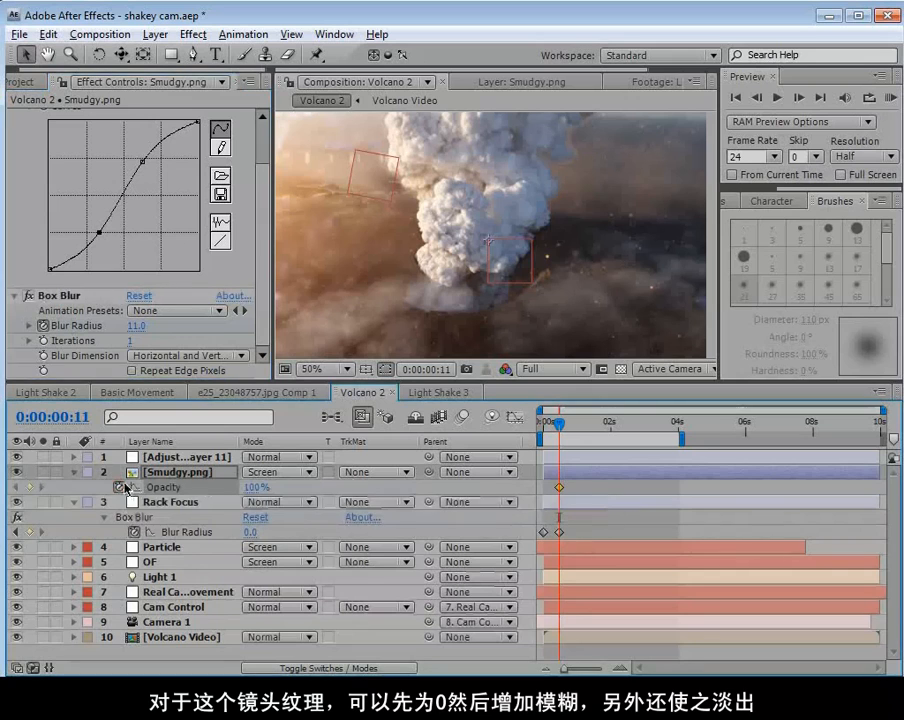
drag(560, 488, 548, 494)
drag(256, 492, 236, 482)
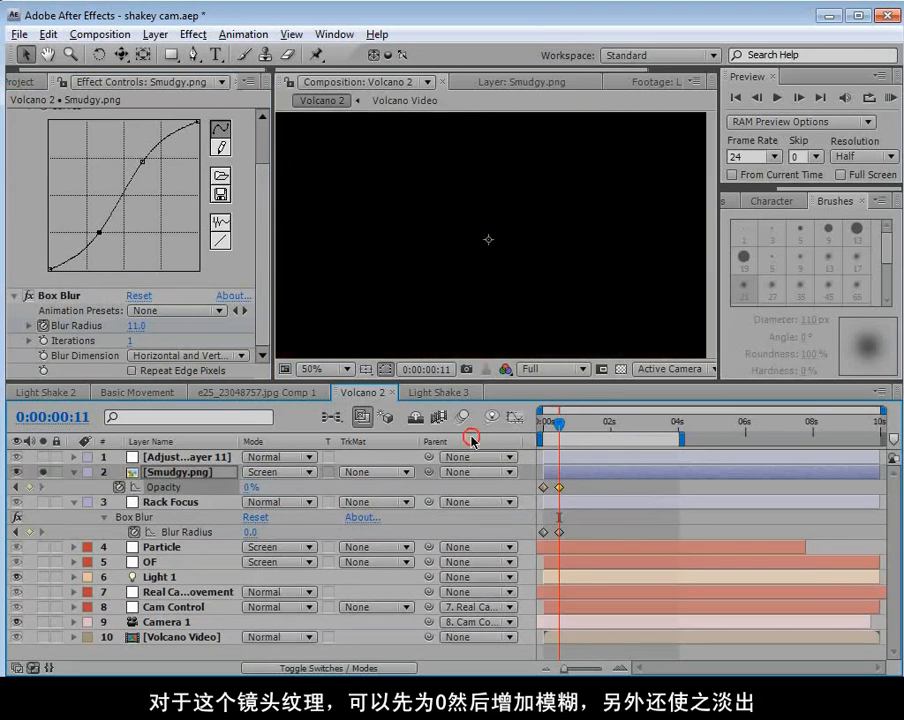
drag(560, 432, 540, 432)
drag(252, 487, 258, 477)
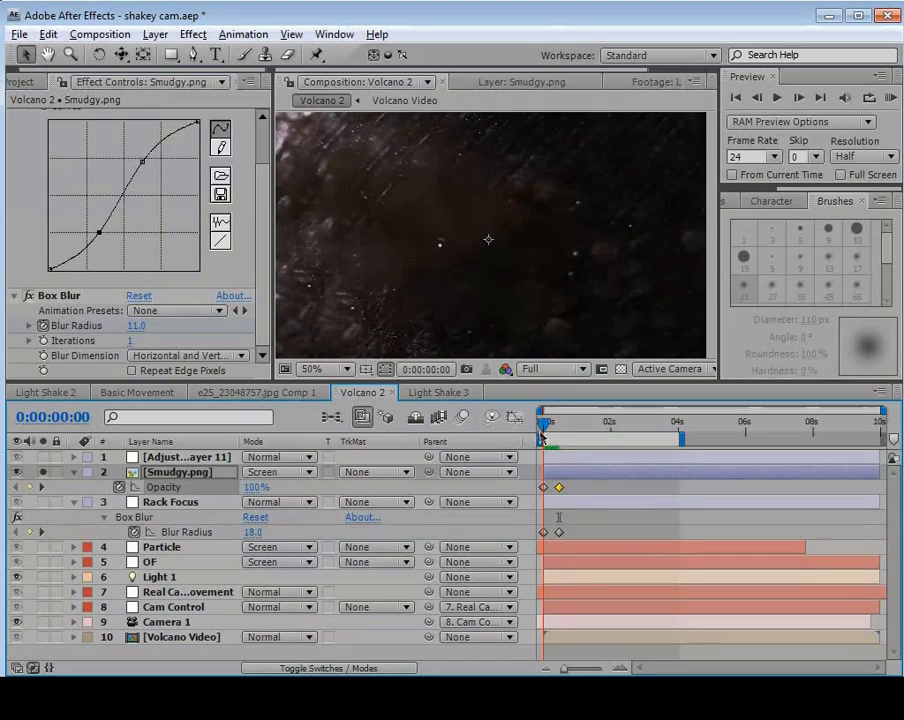
click(44, 472)
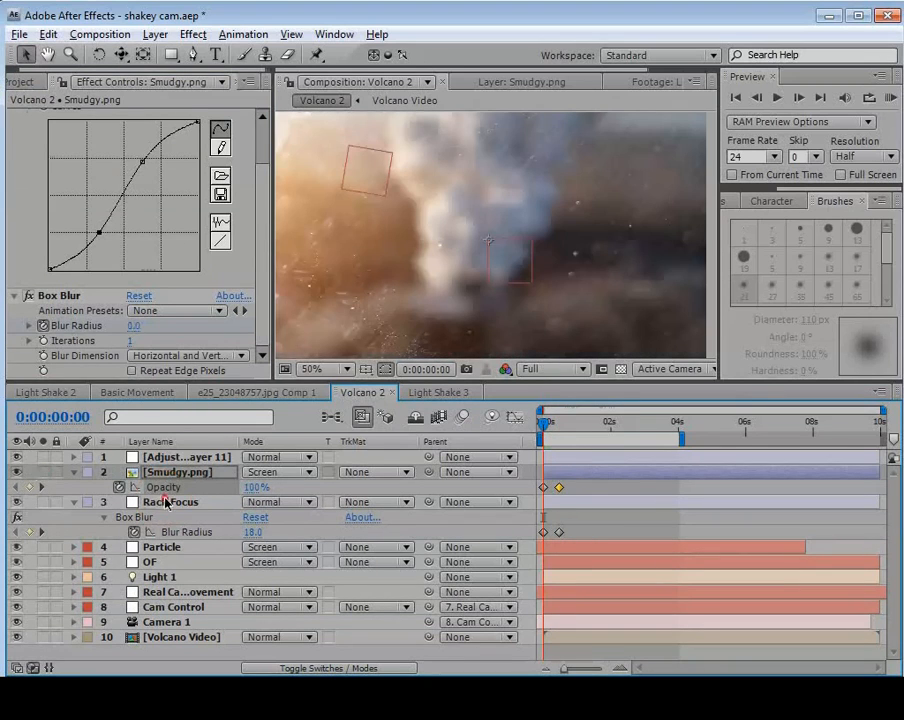
Check the opening focus pull, and apply the Transform distortion effect to the Rack Focus layer.
click(170, 502)
mouse_move(543, 425)
mouse_down()
mouse_move(553, 432)
mouse_move(541, 433)
mouse_move(557, 436)
mouse_move(549, 440)
mouse_up()
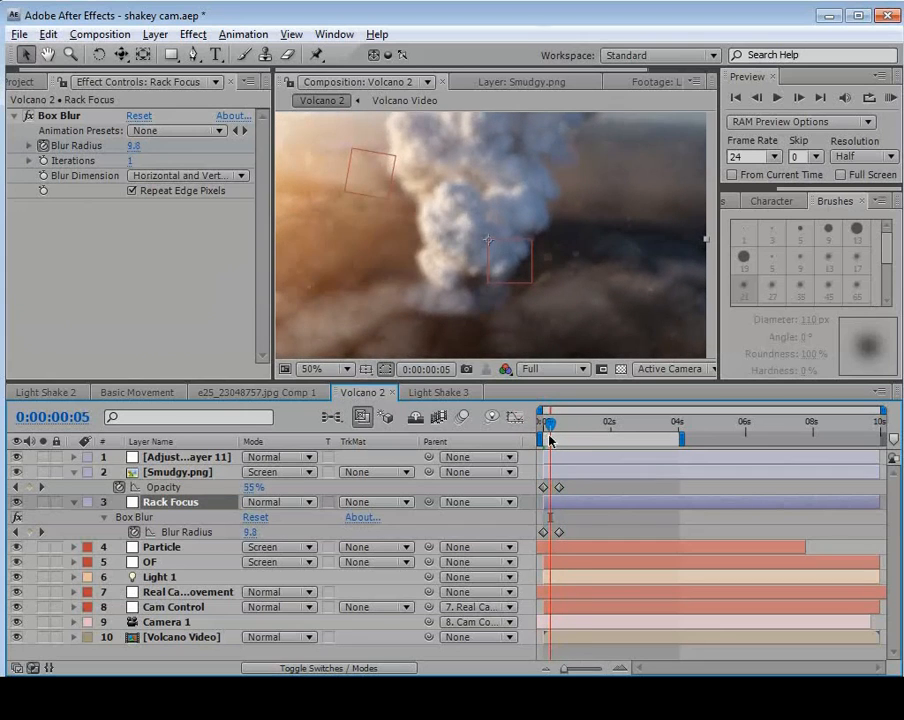
click(543, 427)
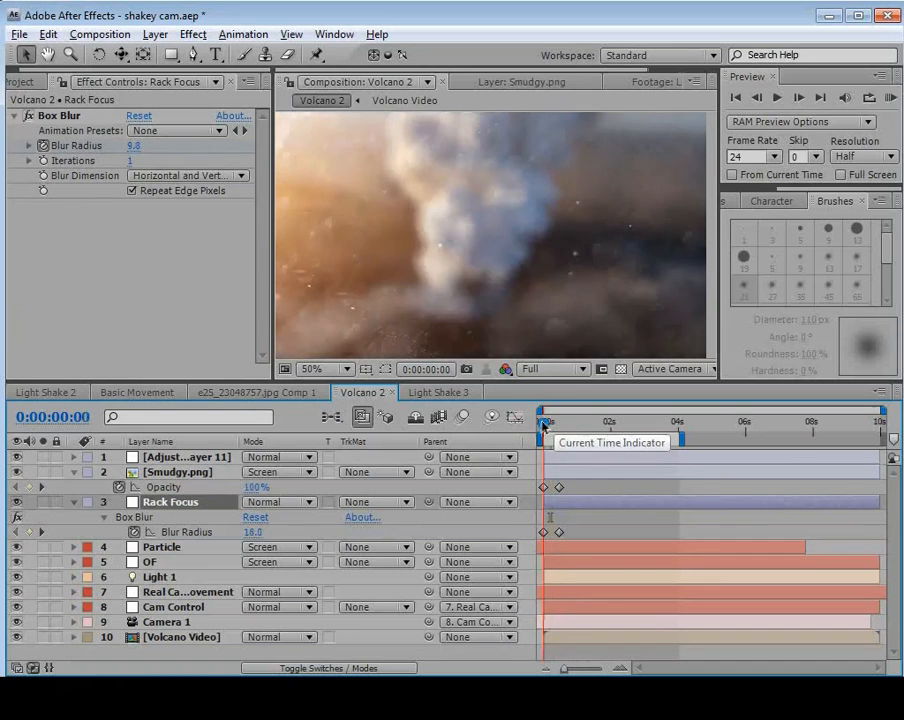
drag(541, 427, 533, 450)
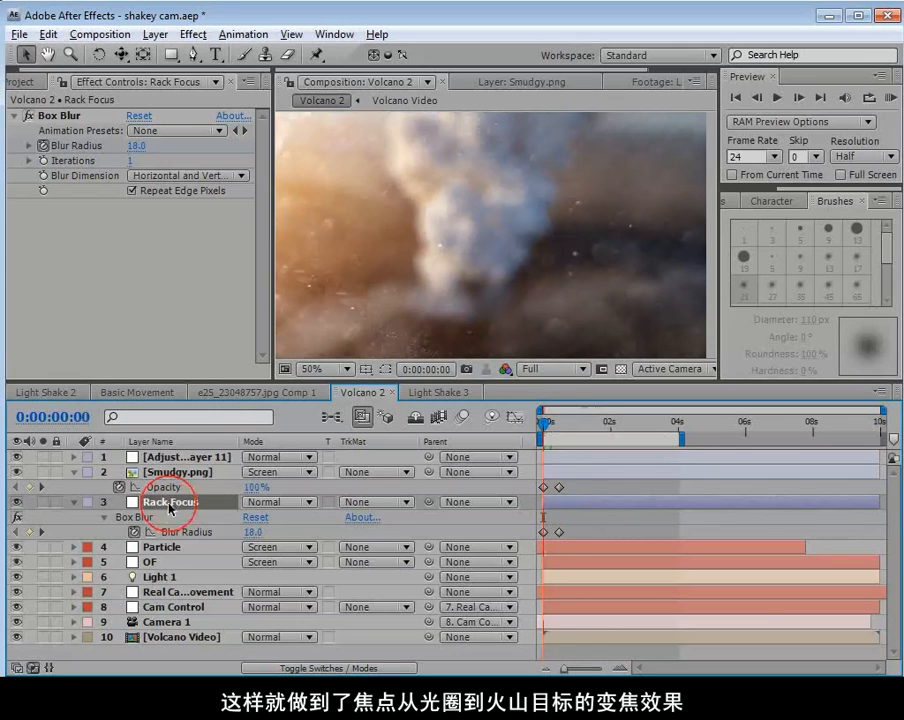
click(193, 35)
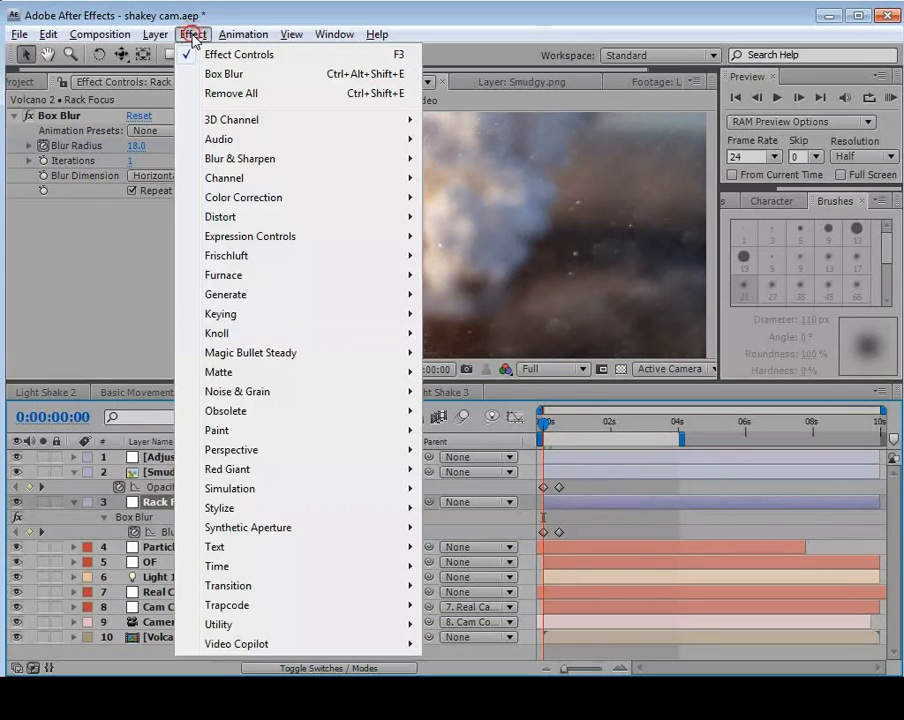
mouse_move(228, 197)
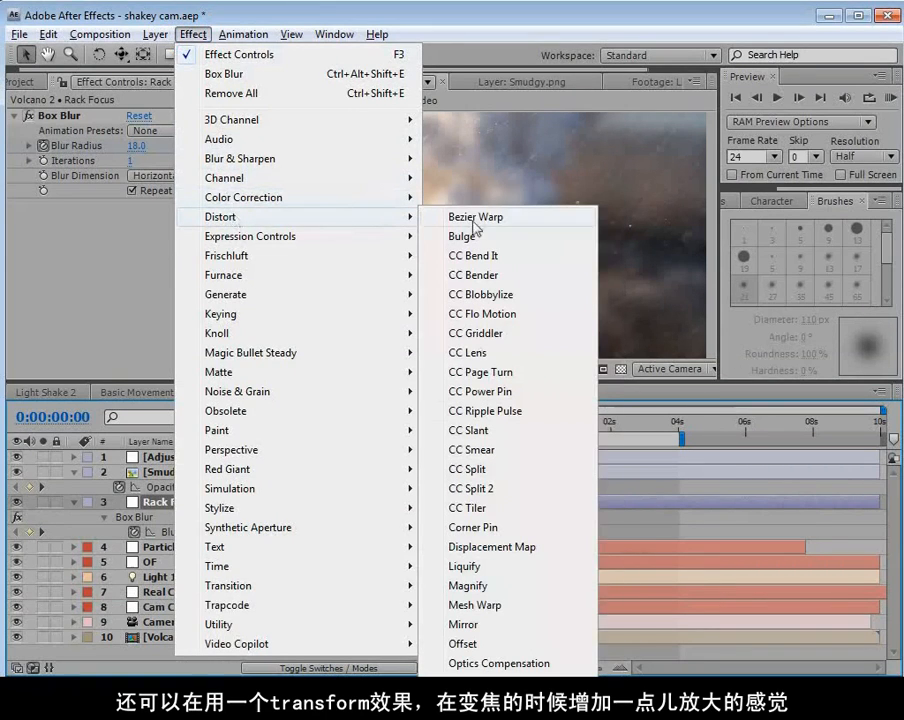
click(474, 717)
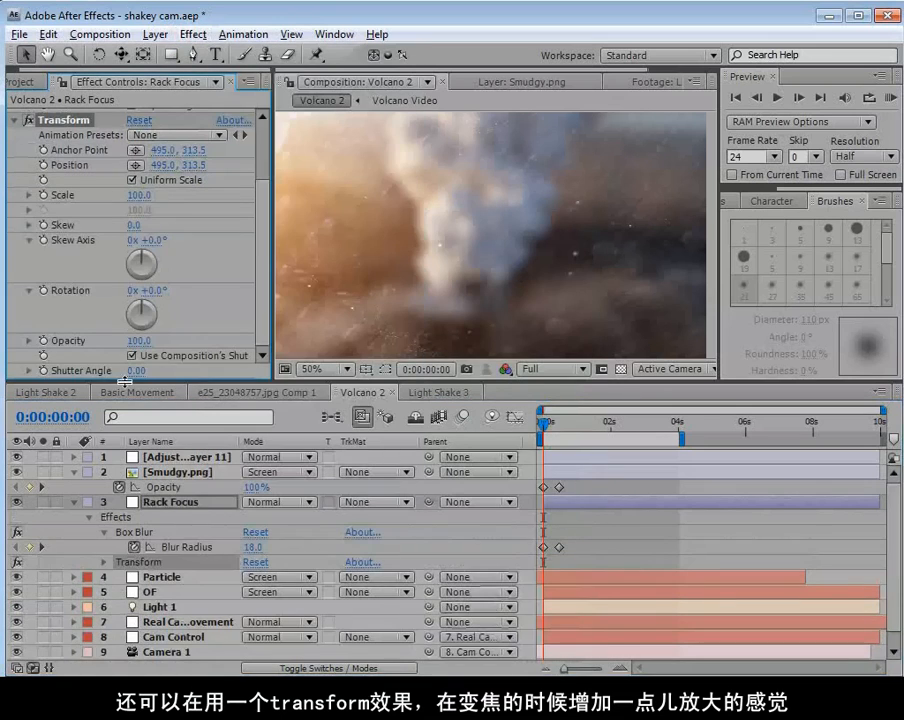
Keyframe the Scale of the Rack Focus layer's Transform effect from 105 at 0:00:00:00 to 100 at 0:00:00:11.
click(139, 195)
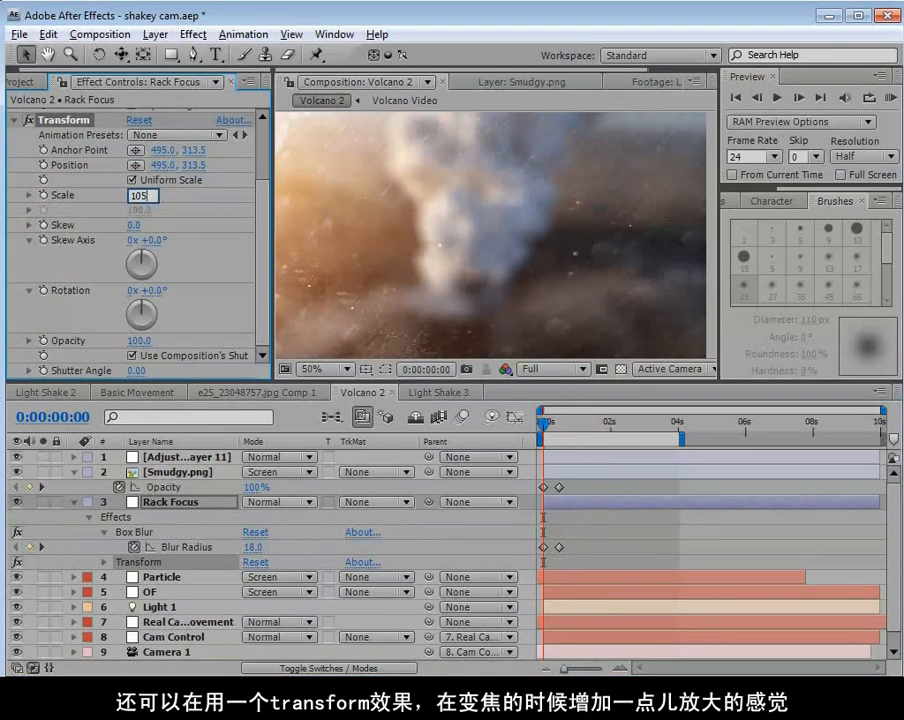
text(105)
key(Return)
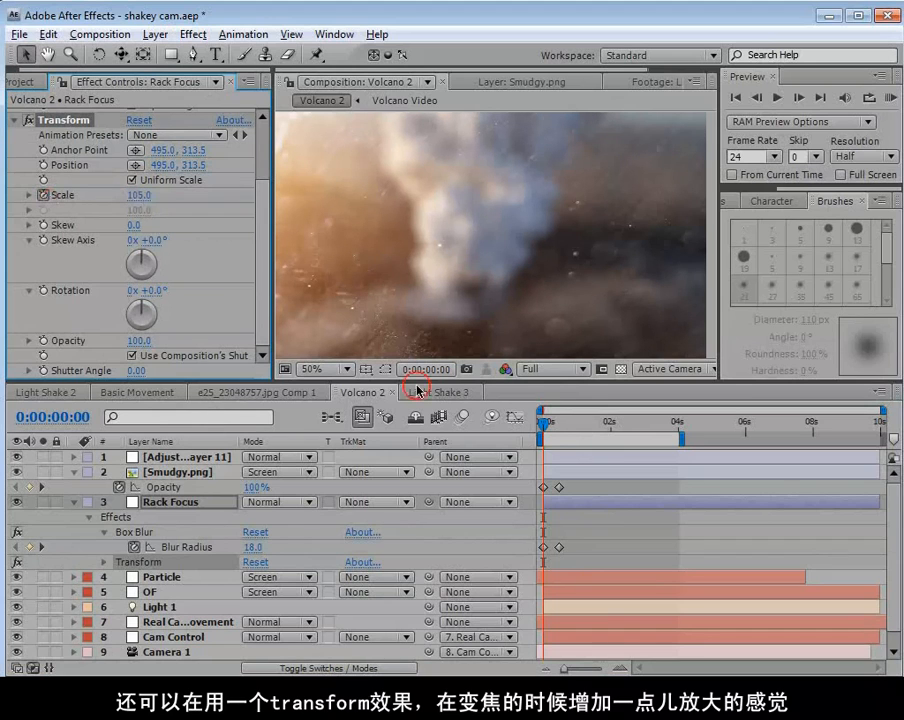
key(k)
click(143, 195)
key(Return)
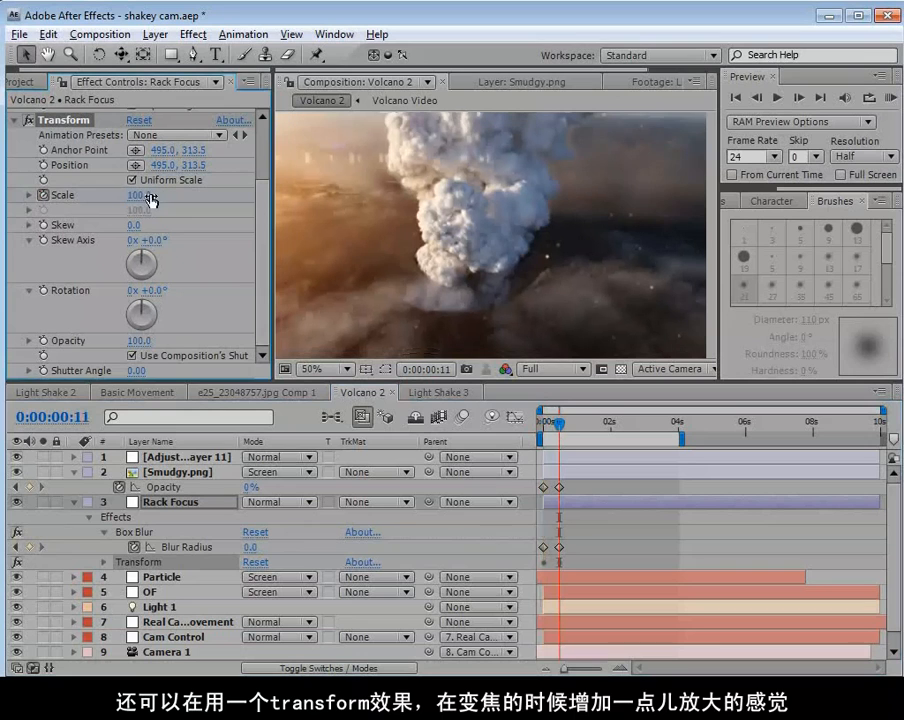
click(560, 480)
drag(555, 430, 535, 448)
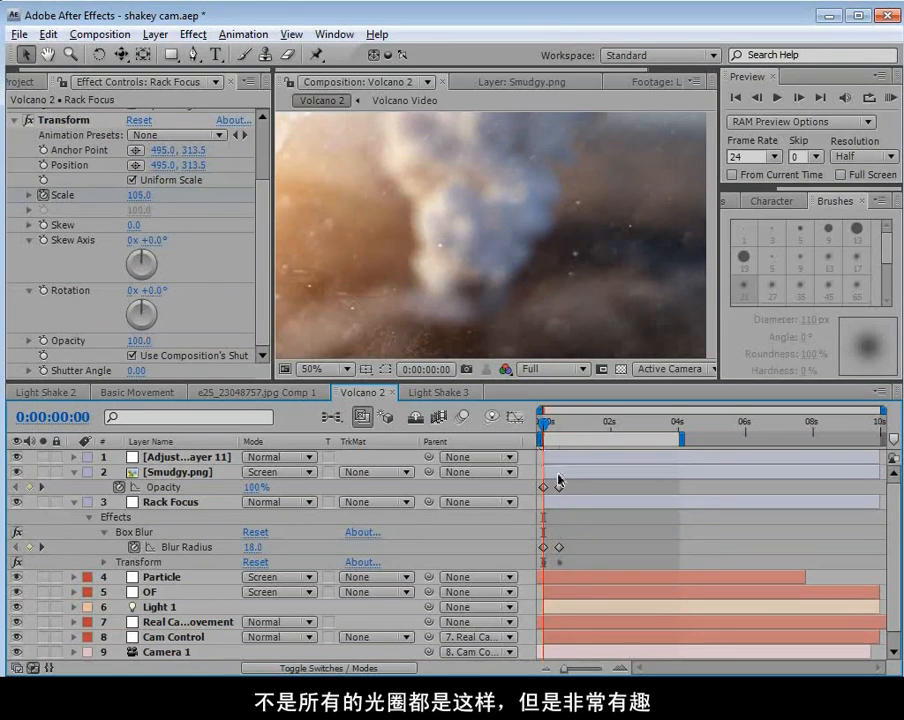
Reveal the modified properties of the Smudgy and Rack Focus layers together and enlarge the timeline area.
click(554, 469)
shift+click(570, 505)
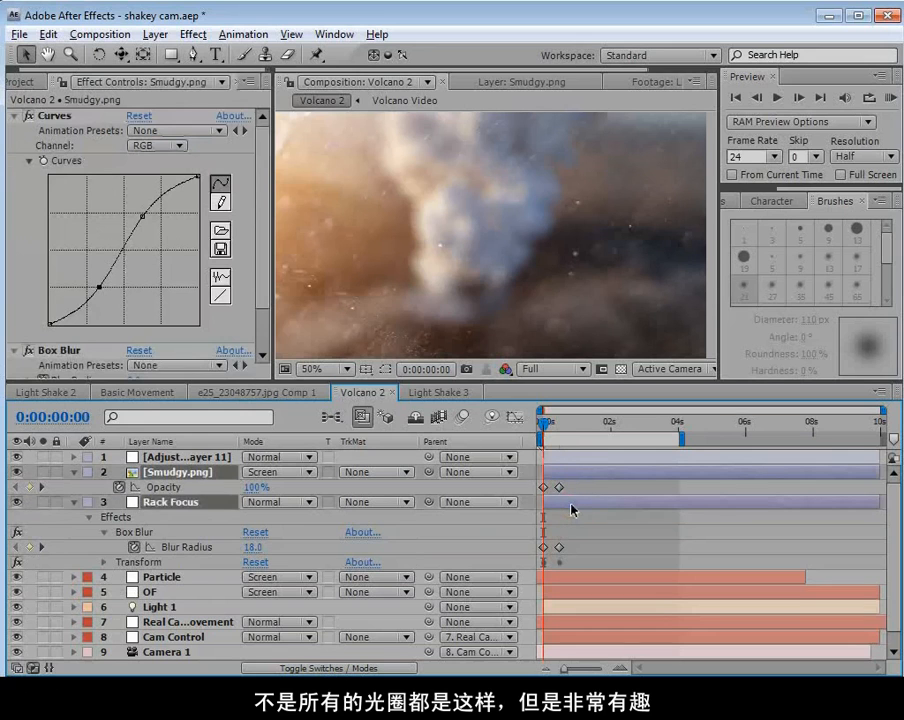
key(u)
key(u)
key(u)
key(u)
key(u)
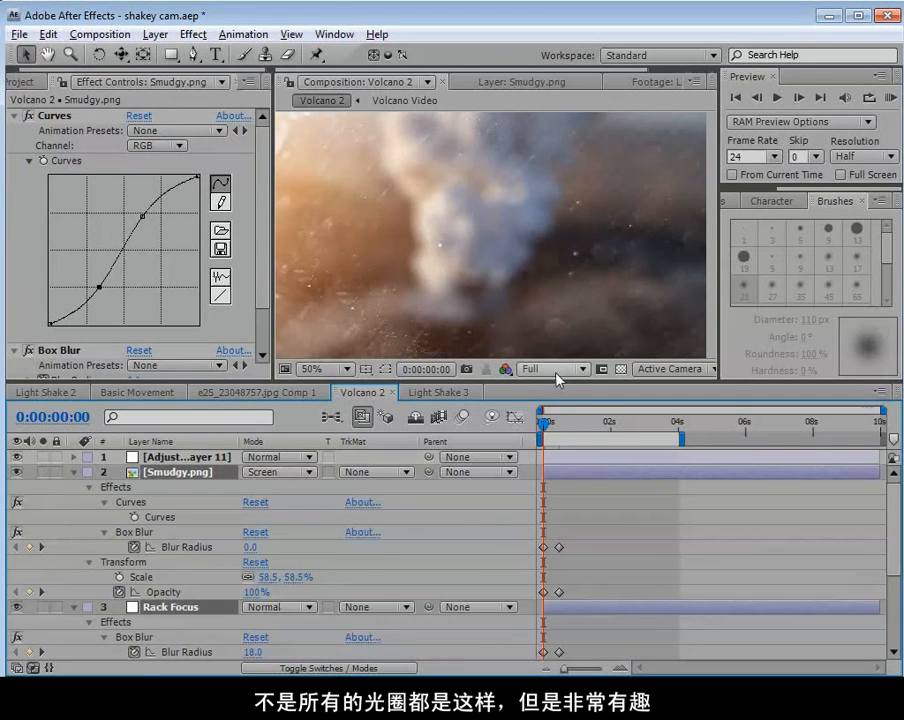
drag(557, 381, 557, 251)
Copy the opening blur, scale and opacity keyframes of the Rack Focus and Smudgy layers to 0:00:03:09.
drag(585, 410, 548, 572)
drag(588, 521, 533, 578)
drag(567, 305, 656, 305)
key(ctrl+v)
drag(580, 408, 533, 468)
key(ctrl+v)
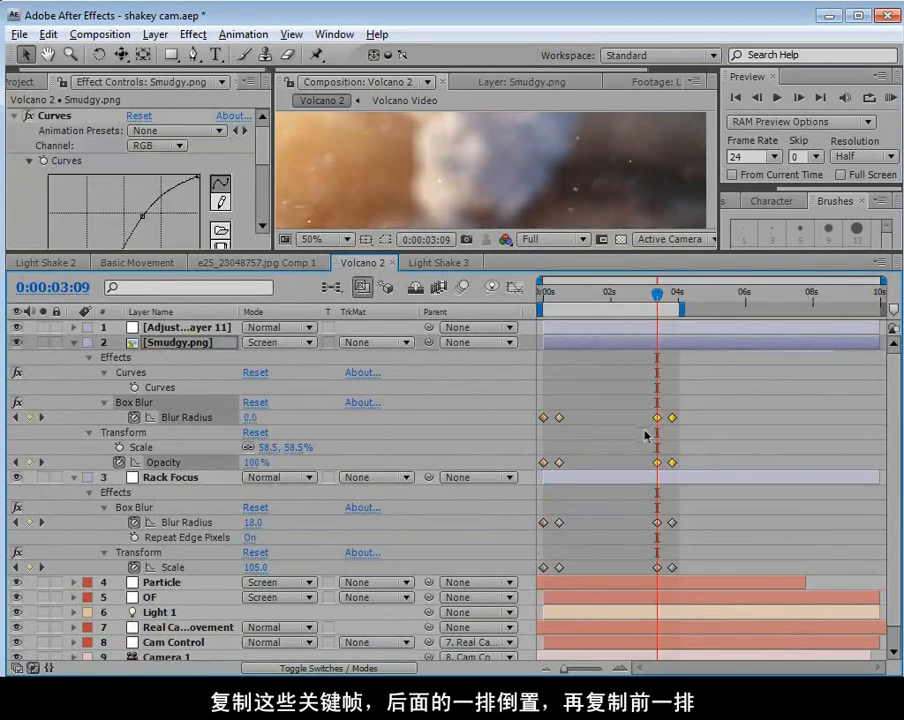
Reverse the copied keyframes on both layers by placing the sharp set before the blurred set, and shift both sets ahead of 0:00:03:09.
drag(688, 419, 638, 576)
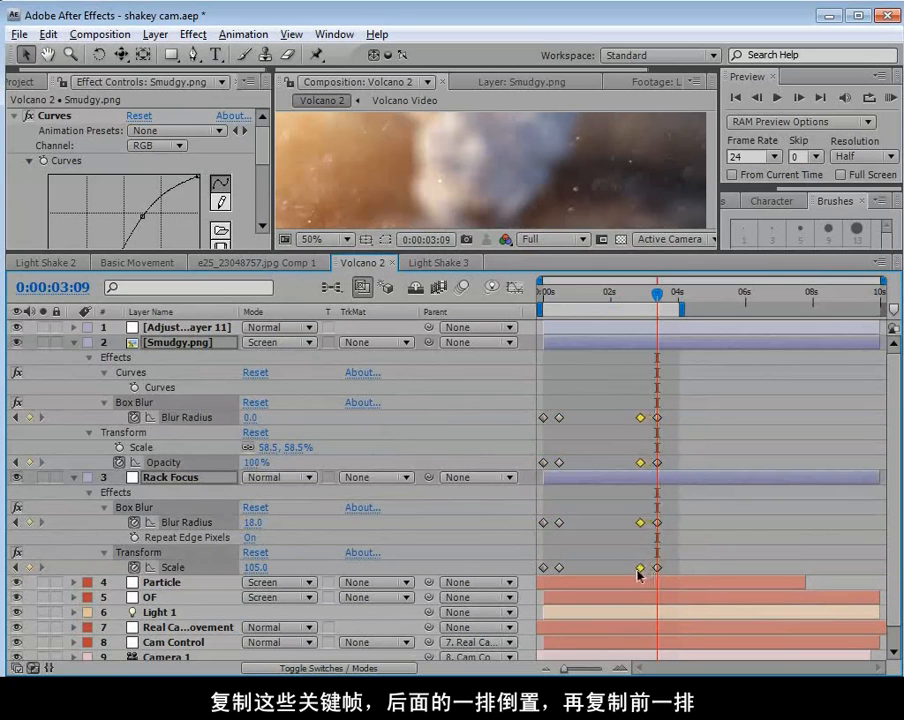
drag(623, 409, 618, 566)
click(555, 425)
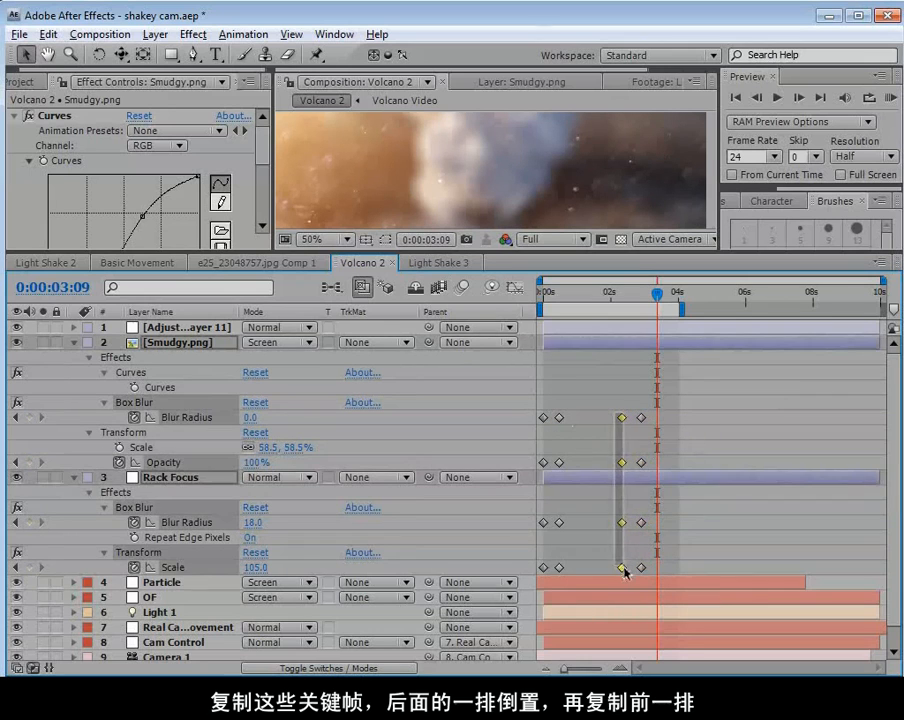
Paste copies of the sharp keyframes of the Rack Focus and Smudgy layers at 0:00:03:09 and scrub through the refocus.
drag(612, 512, 620, 566)
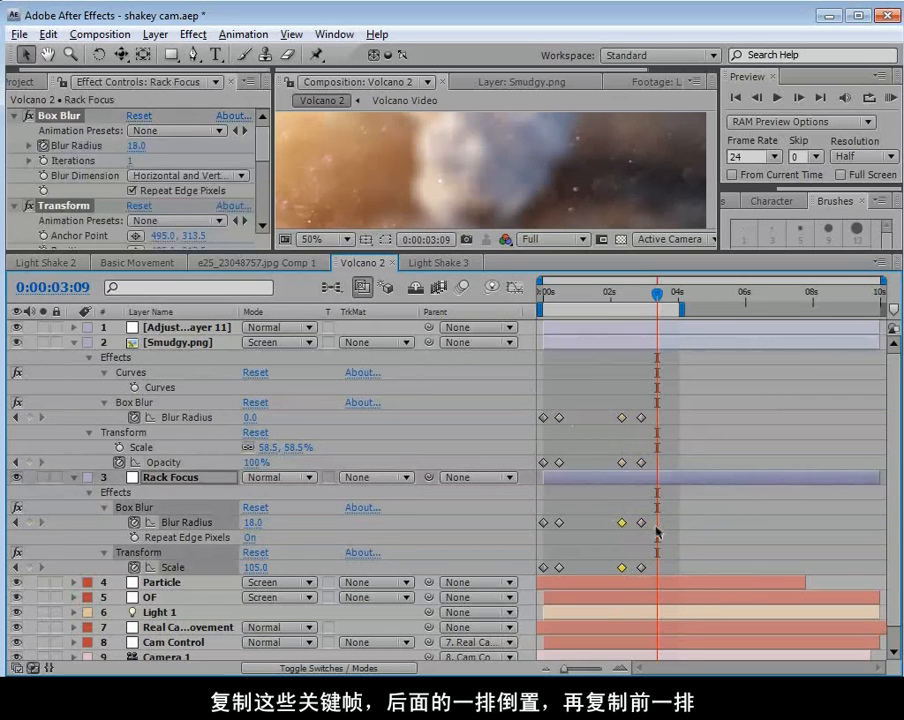
key(ctrl+v)
drag(612, 408, 627, 467)
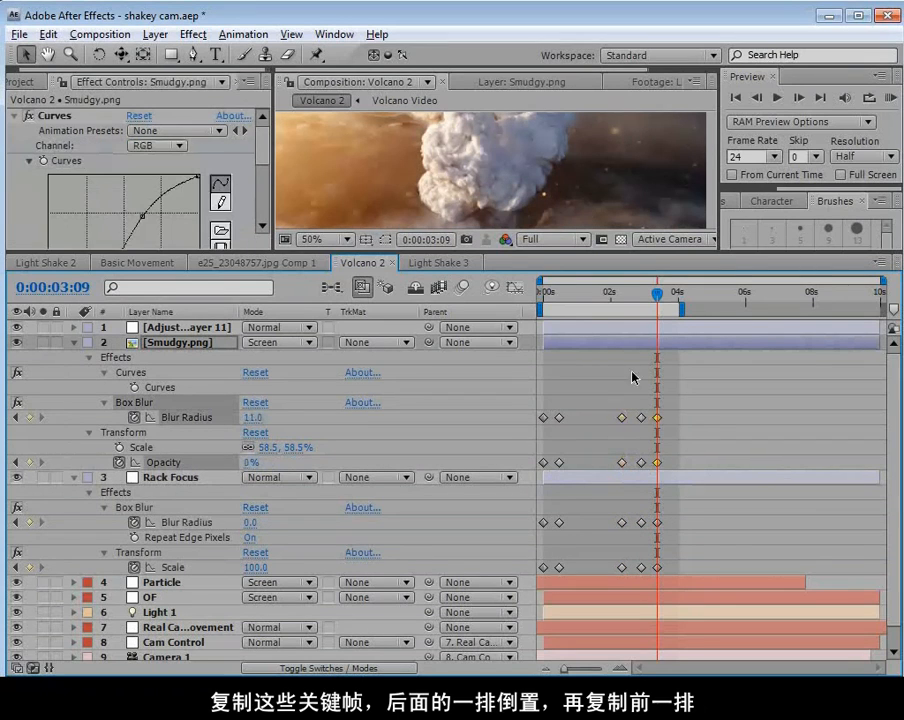
drag(541, 296, 619, 347)
drag(660, 386, 644, 416)
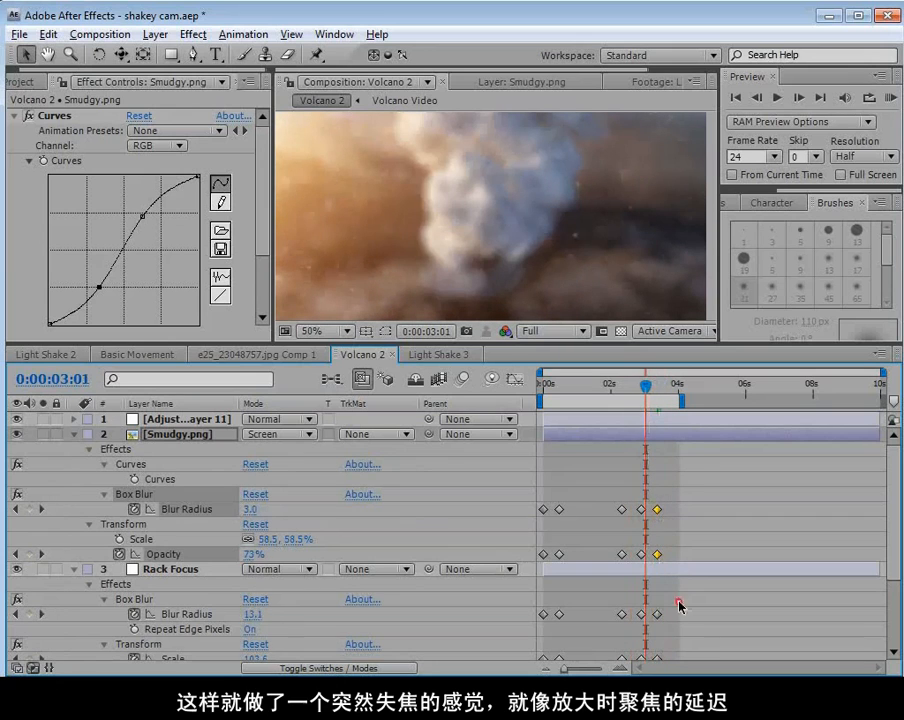
Convert the blurred middle keyframes of the Smudgy and Rack Focus layers to Auto Bezier and scrub to 0:00:03:22.
scroll(652, 508, down, 1)
drag(632, 449, 648, 622)
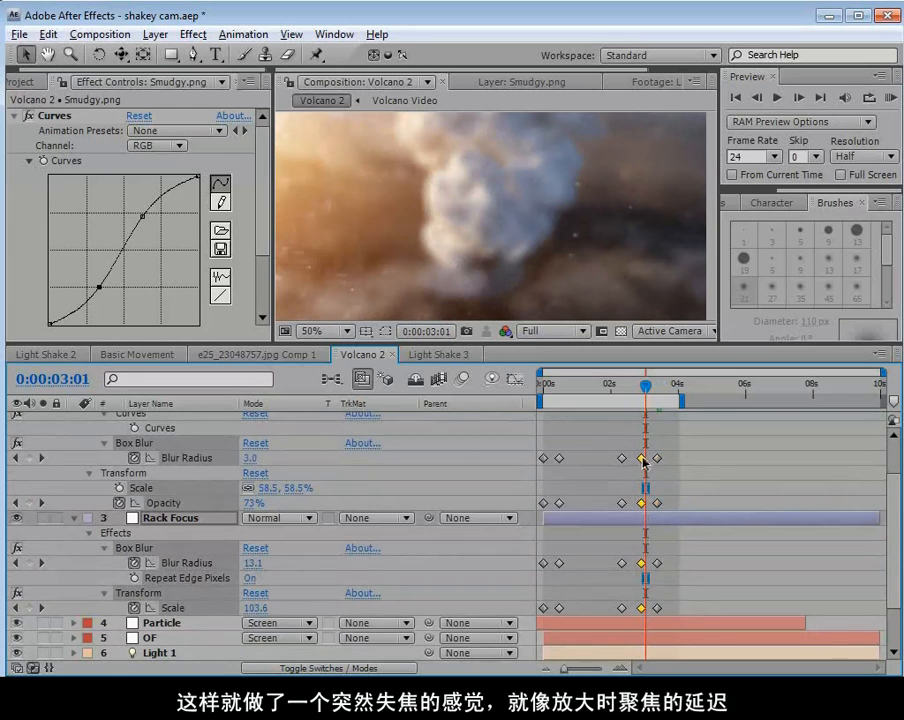
drag(645, 386, 676, 416)
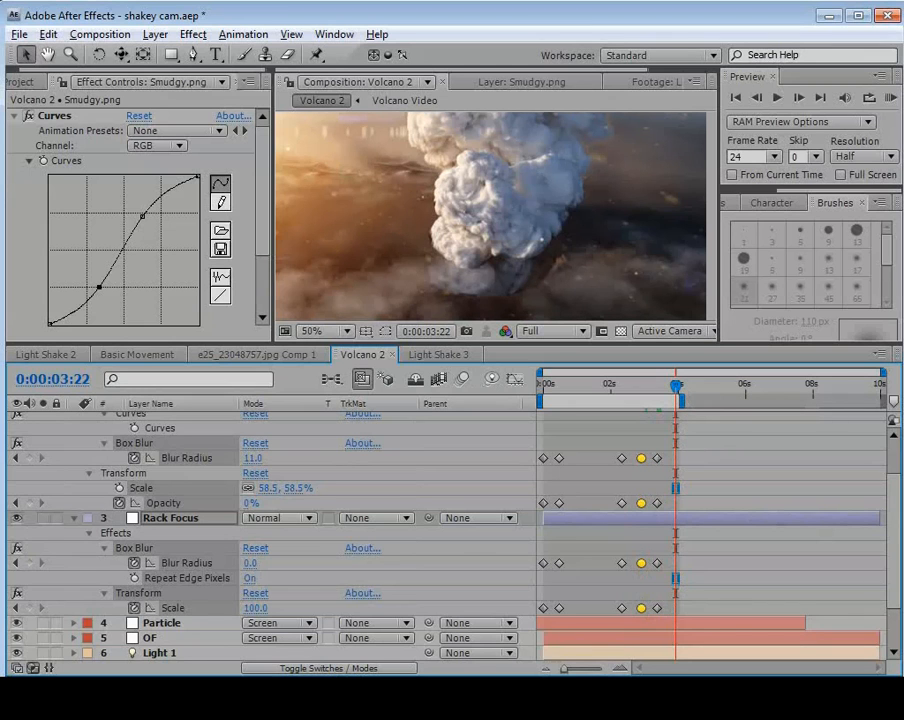
drag(896, 420, 663, 223)
drag(379, 524, 438, 537)
drag(370, 538, 435, 536)
click(517, 10)
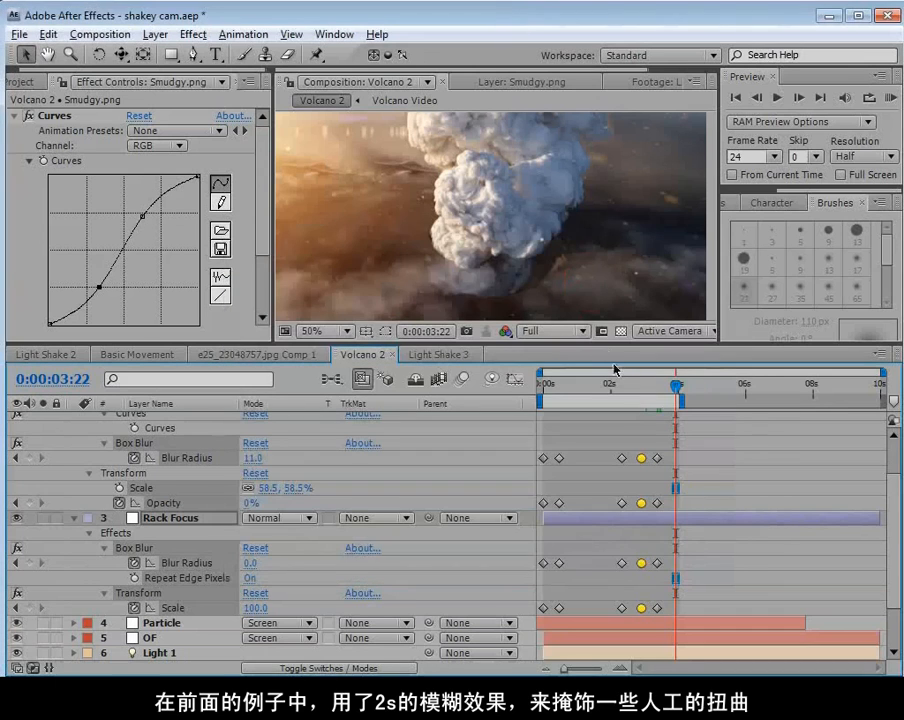
Save the project and preview the four-second work area of the Volcano 2 composition.
drag(676, 386, 672, 427)
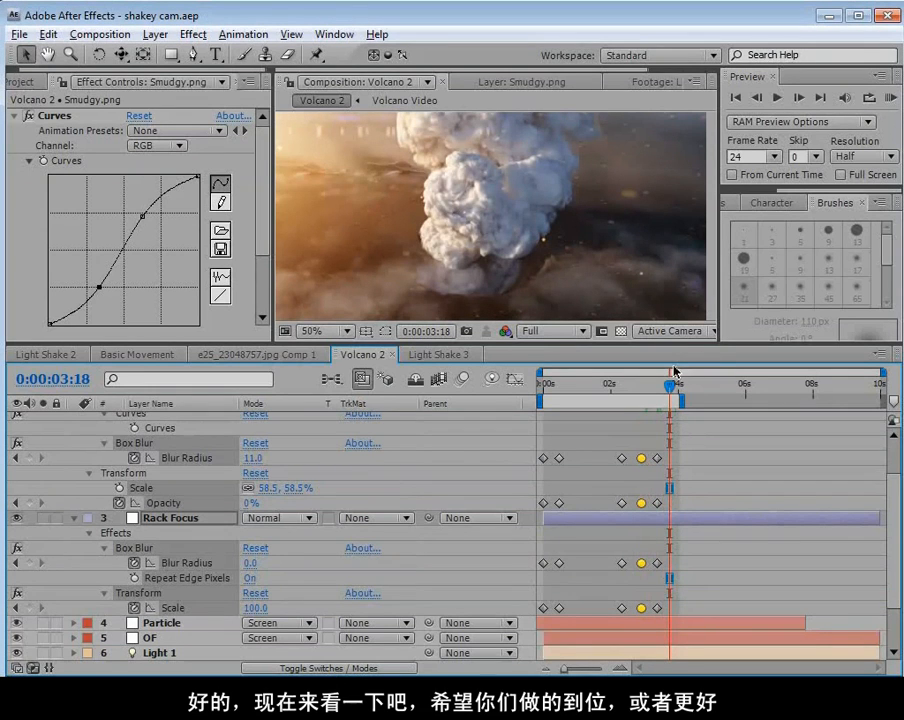
key(space)
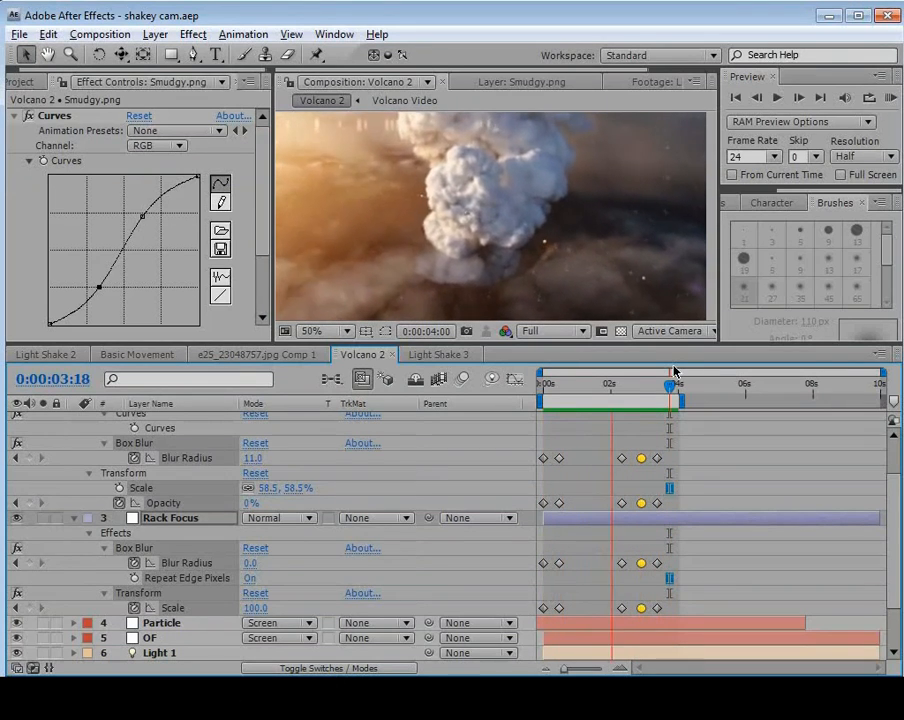
key(space)
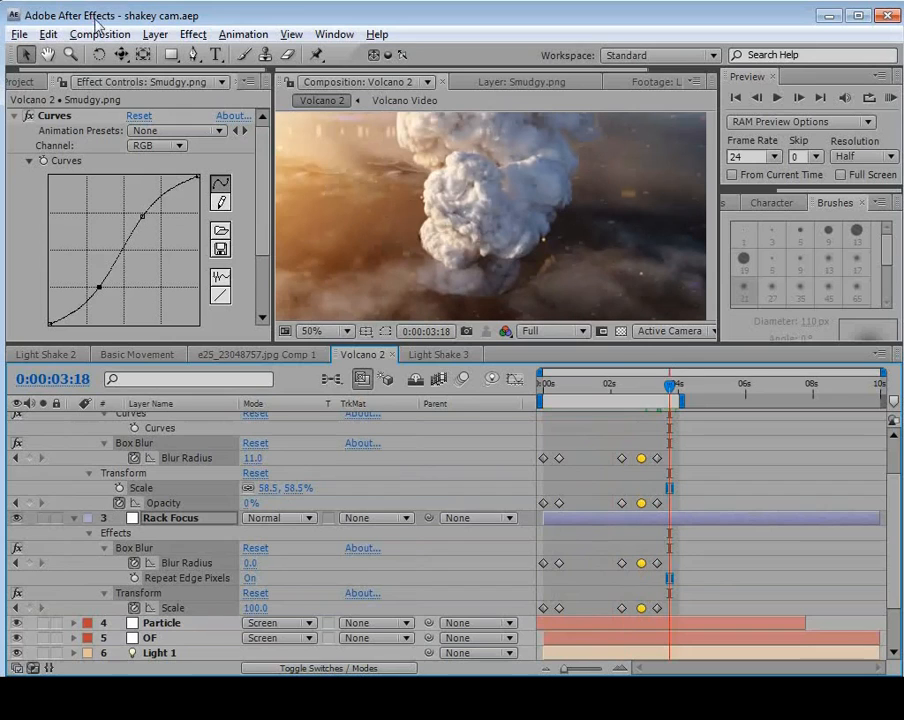
Bring up the project's footage list, collapse the layer properties in Volcano 2, and make more room for the list.
click(38, 84)
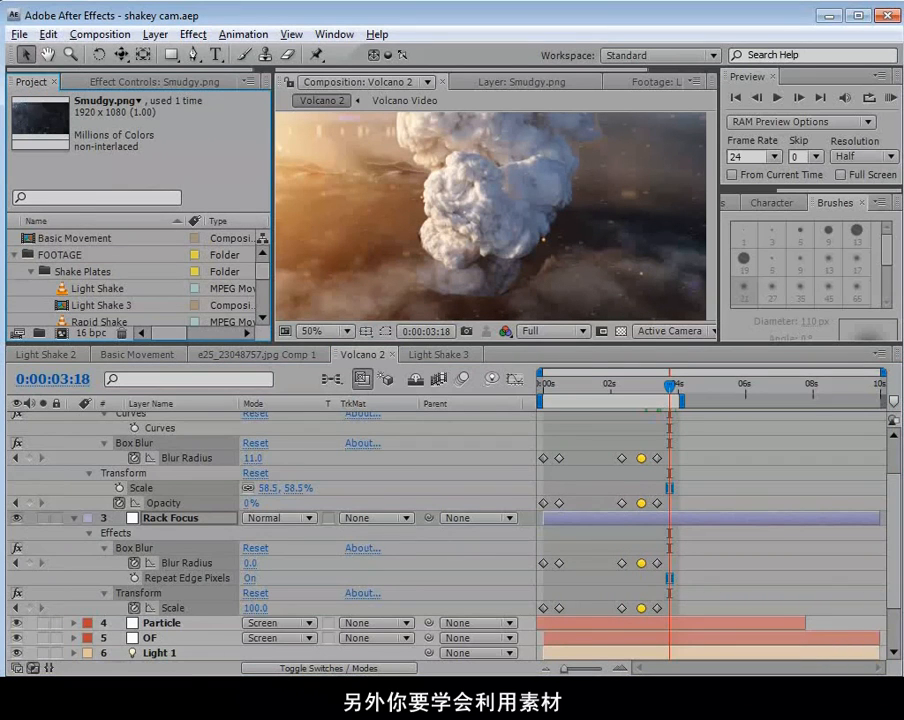
scroll(104, 433, up, 2)
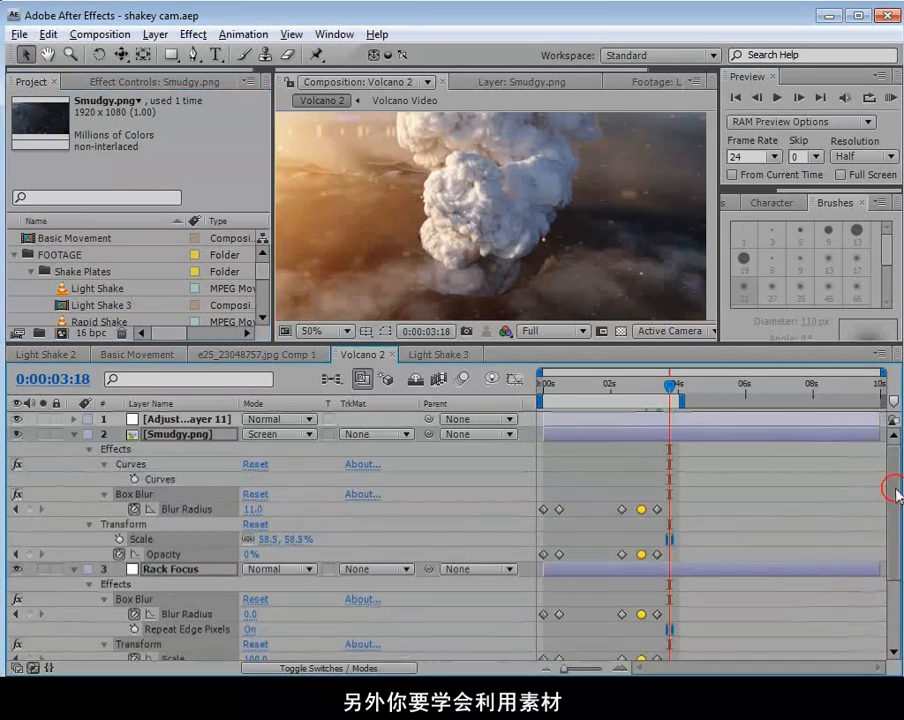
click(72, 436)
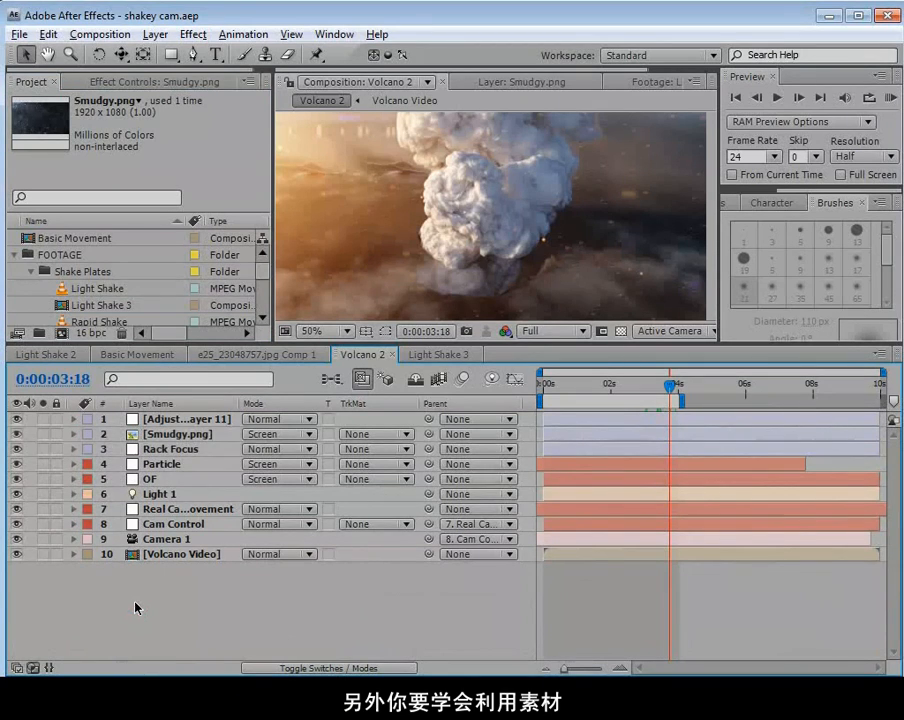
drag(208, 343, 210, 393)
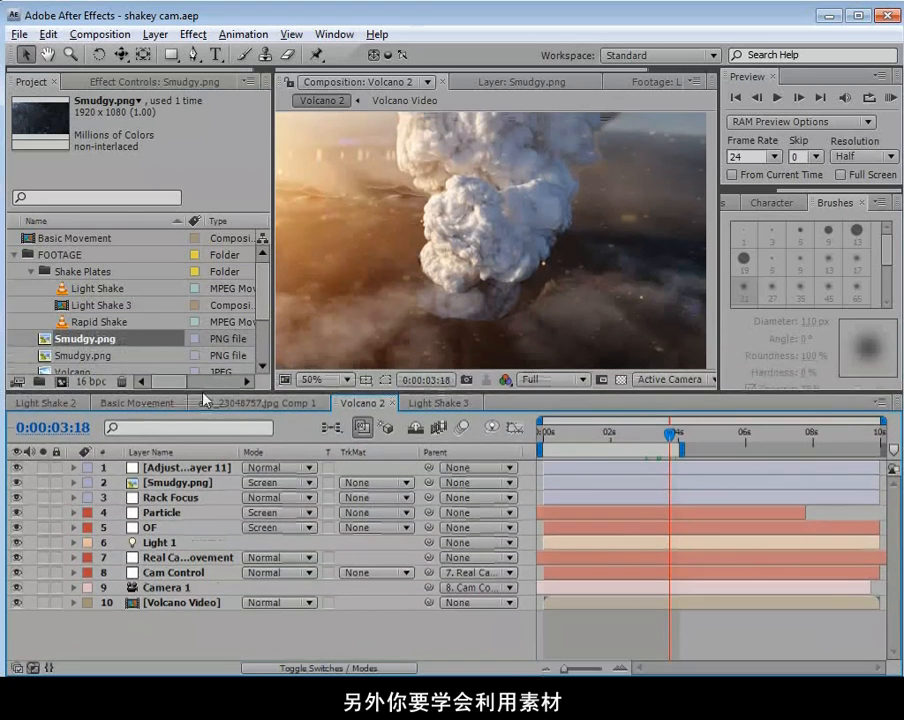
drag(263, 308, 264, 313)
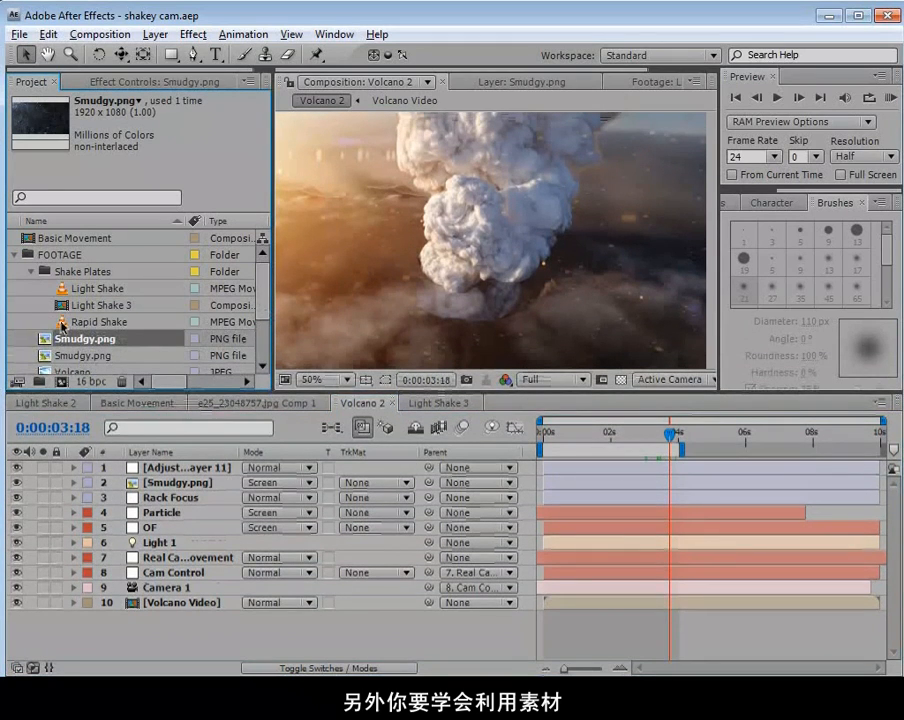
Open the Rapid Shake footage, scrub through it to examine its camera shake, and return to the Volcano 2 composition.
double_click(98, 321)
scroll(460, 252, down, 2)
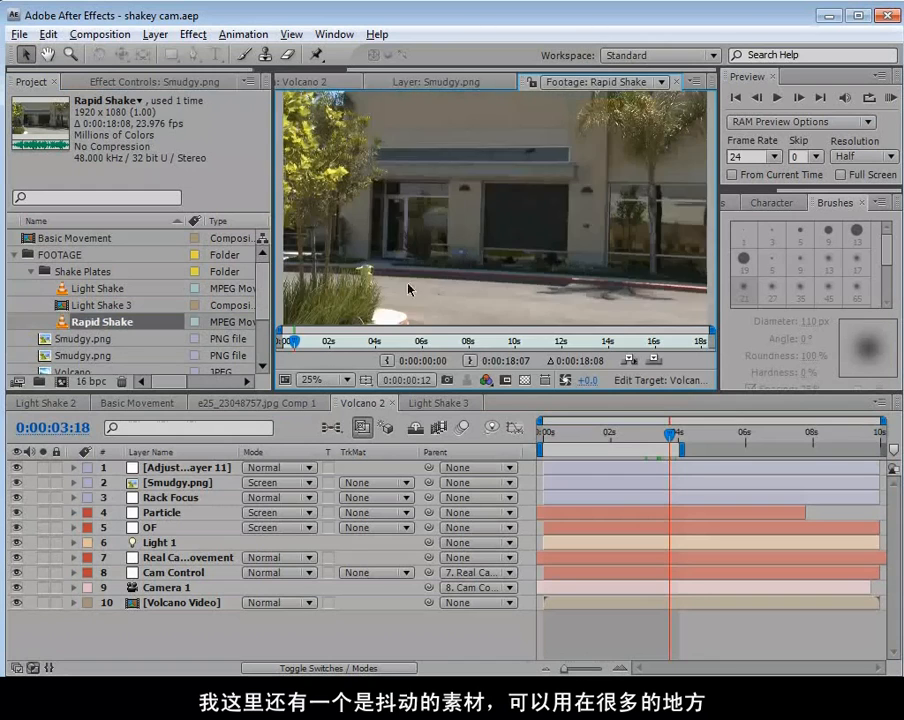
mouse_move(308, 342)
mouse_down()
mouse_move(480, 345)
mouse_move(405, 346)
mouse_up()
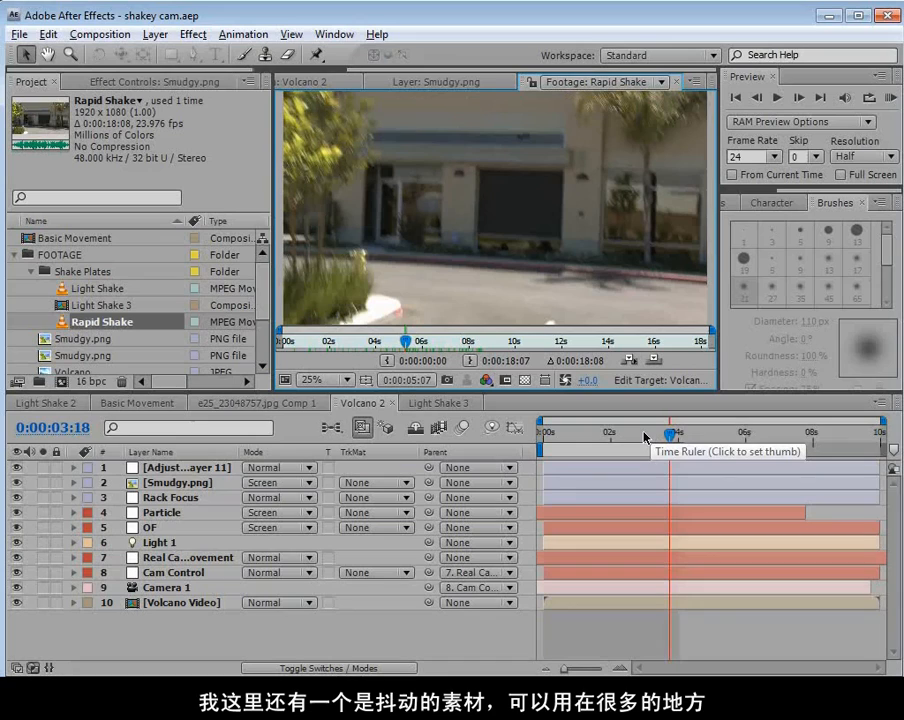
key(n)
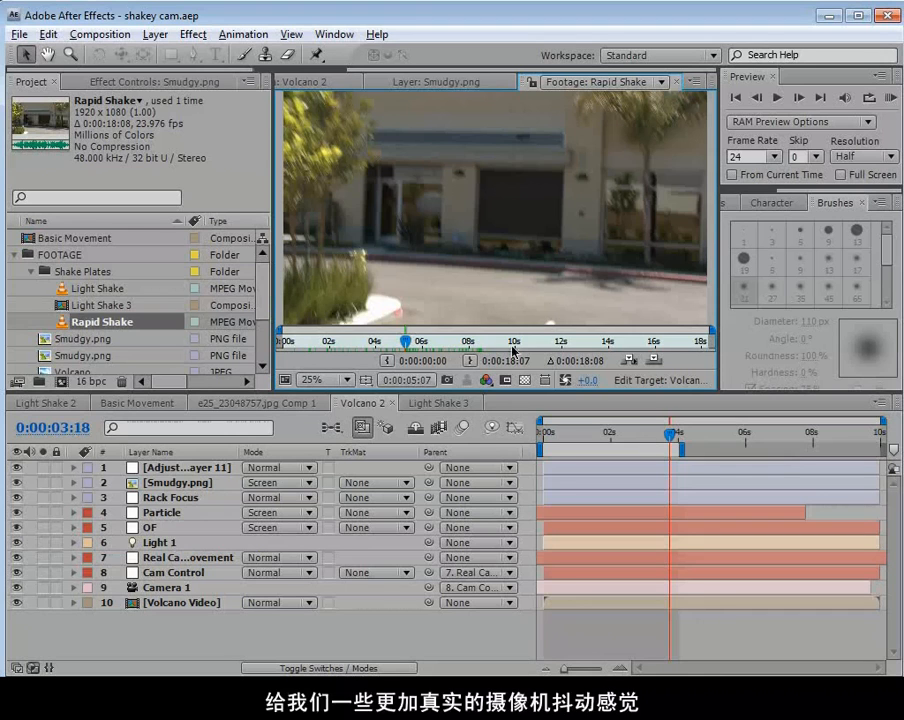
click(413, 345)
drag(413, 345, 445, 348)
click(310, 81)
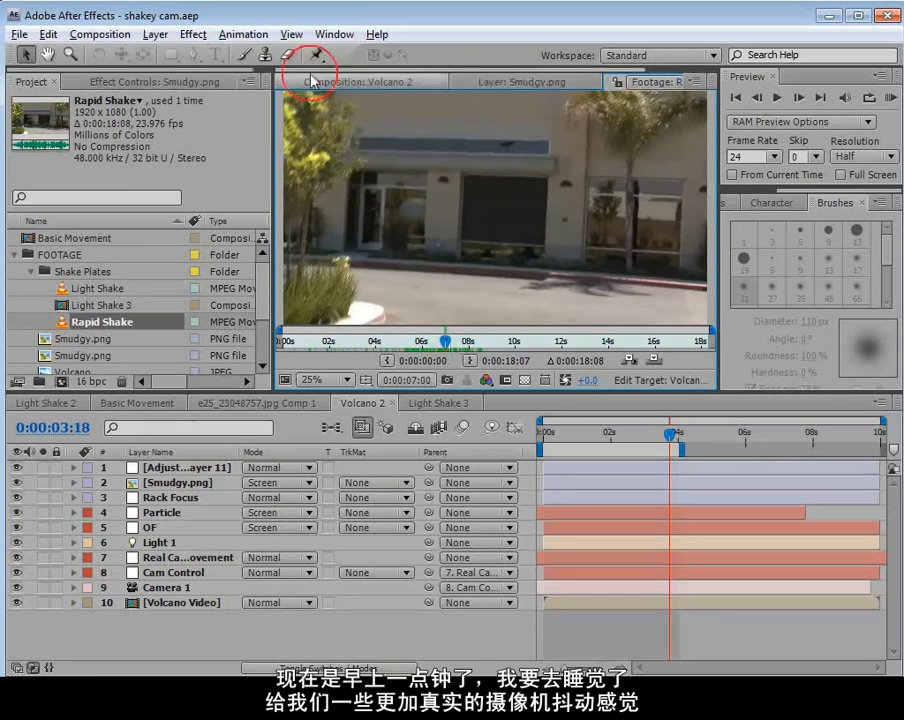